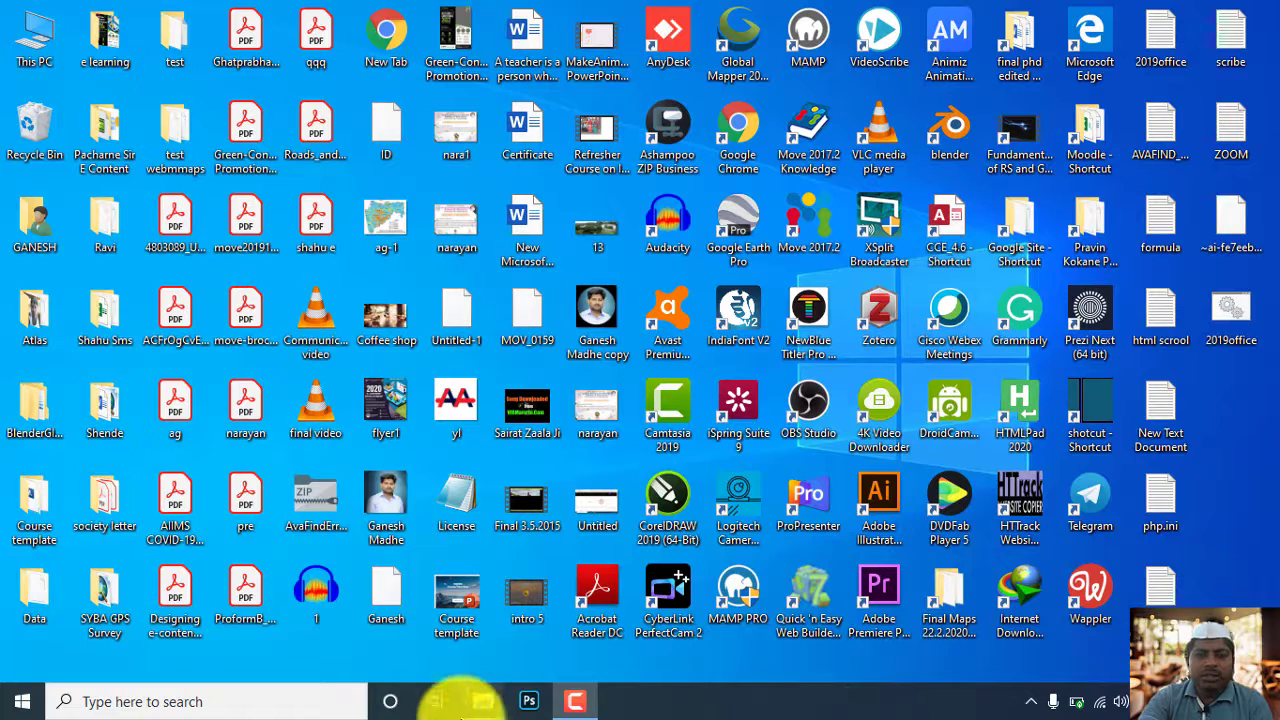
# Search the computer for qgis and launch QGIS
pyautogui.click(346, 694)
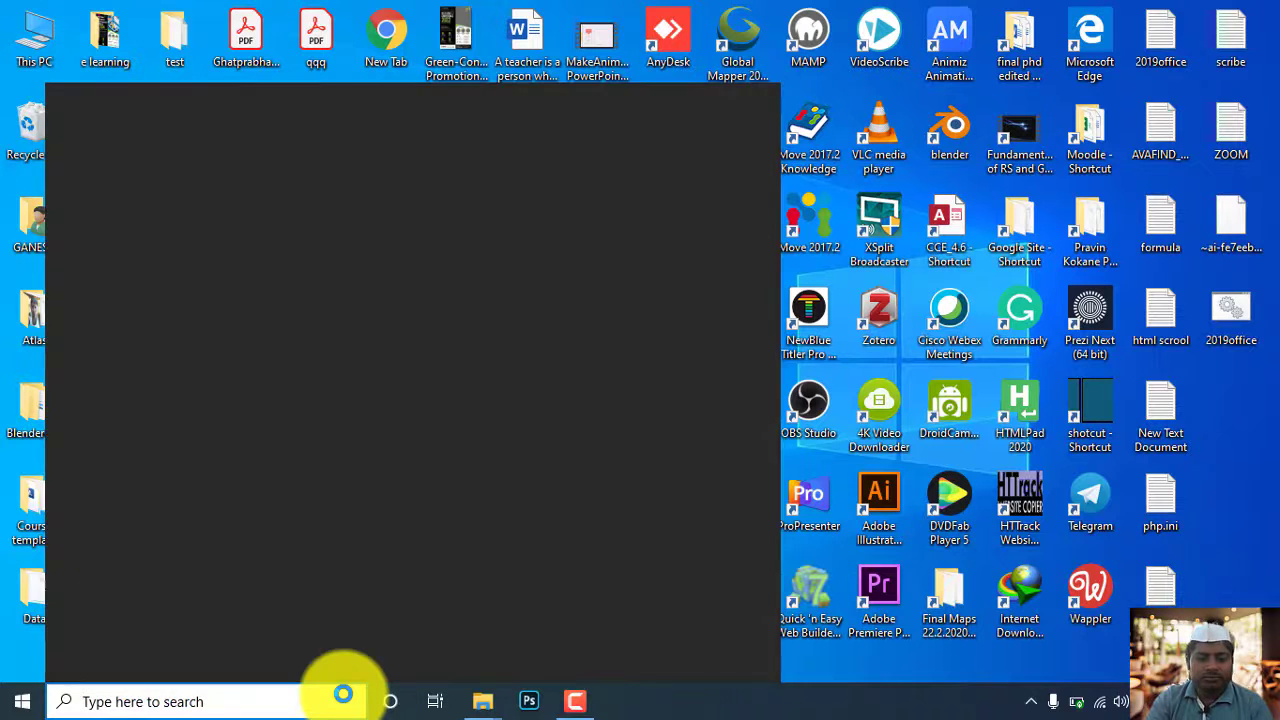
pyautogui.write('qugi')
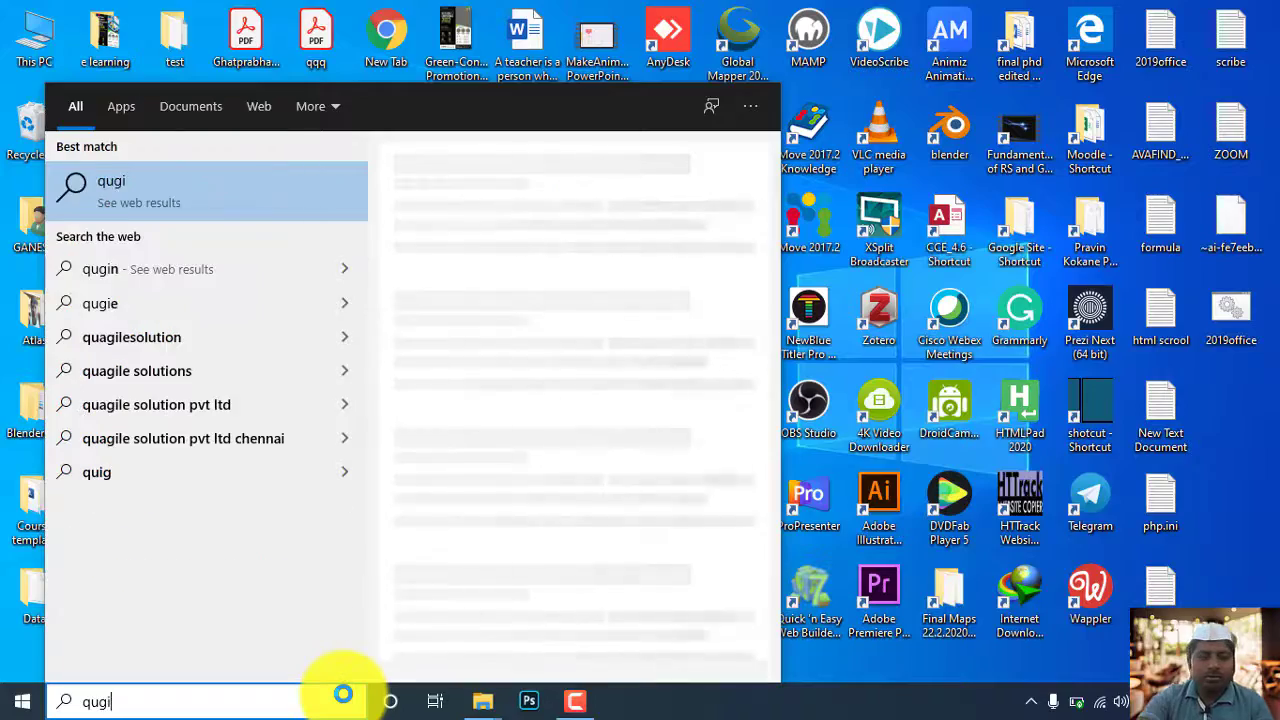
pyautogui.press('BackSpace')
pyautogui.press('BackSpace')
pyautogui.press('BackSpace')
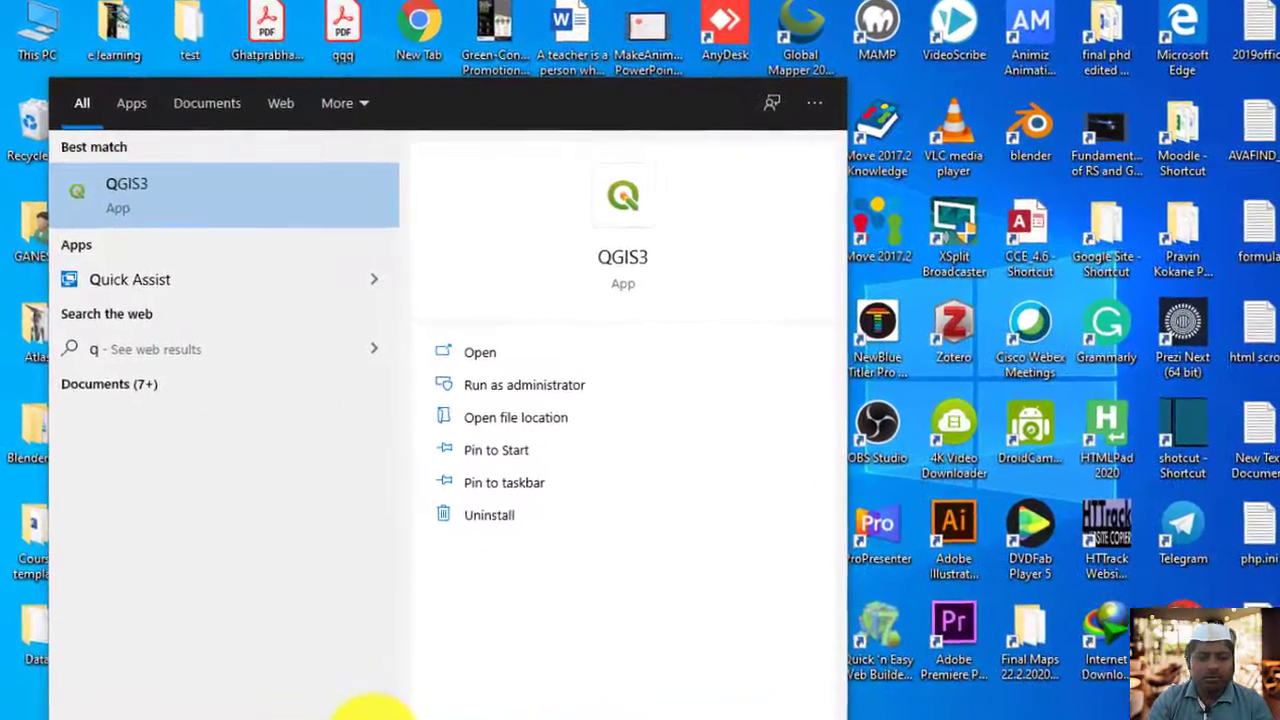
pyautogui.write('gis')
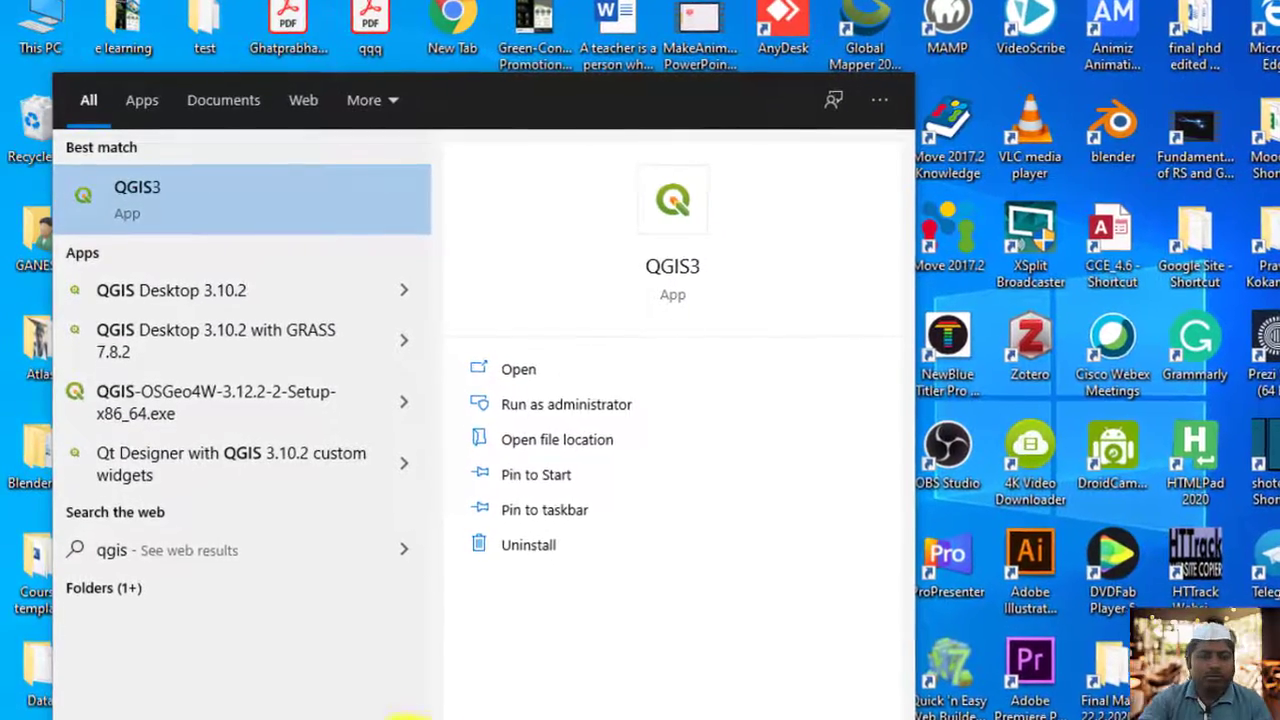
pyautogui.click(184, 218)
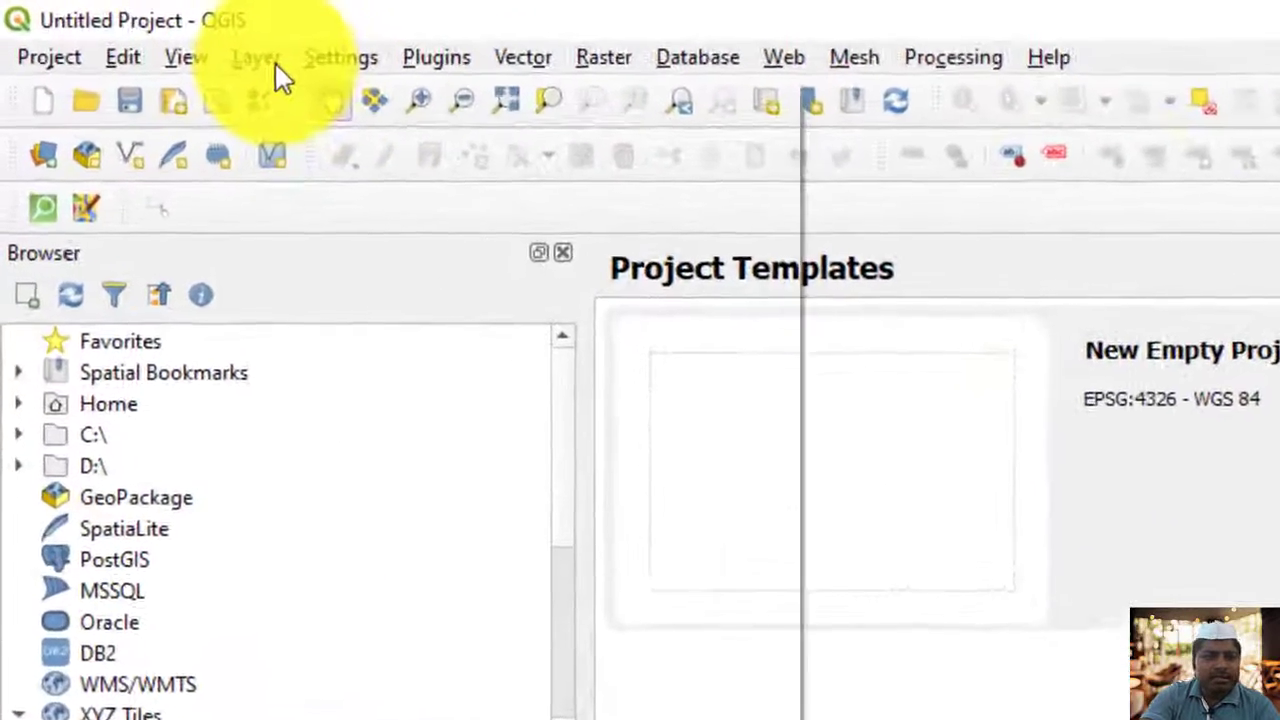
# Add the palghar_border.shp shapefile from the SHP Data folder to the project as a vector layer
pyautogui.click(272, 62)
pyautogui.moveTo(172, 94)
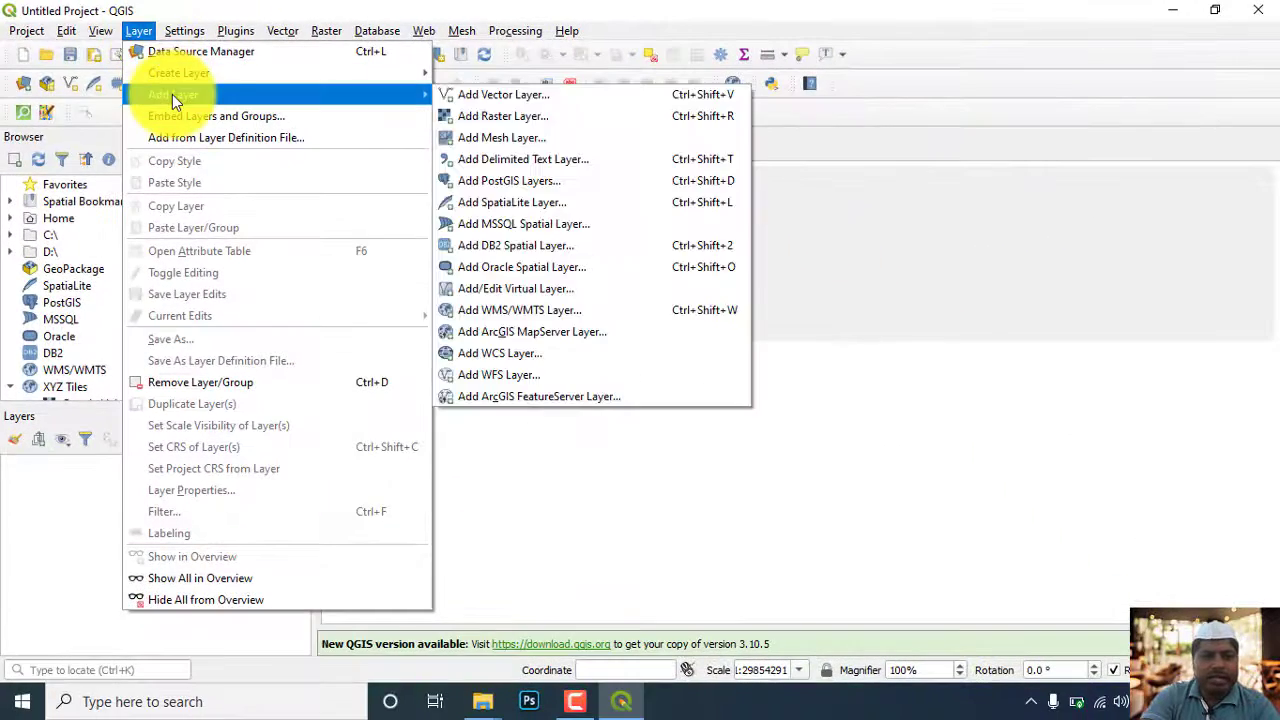
pyautogui.click(476, 90)
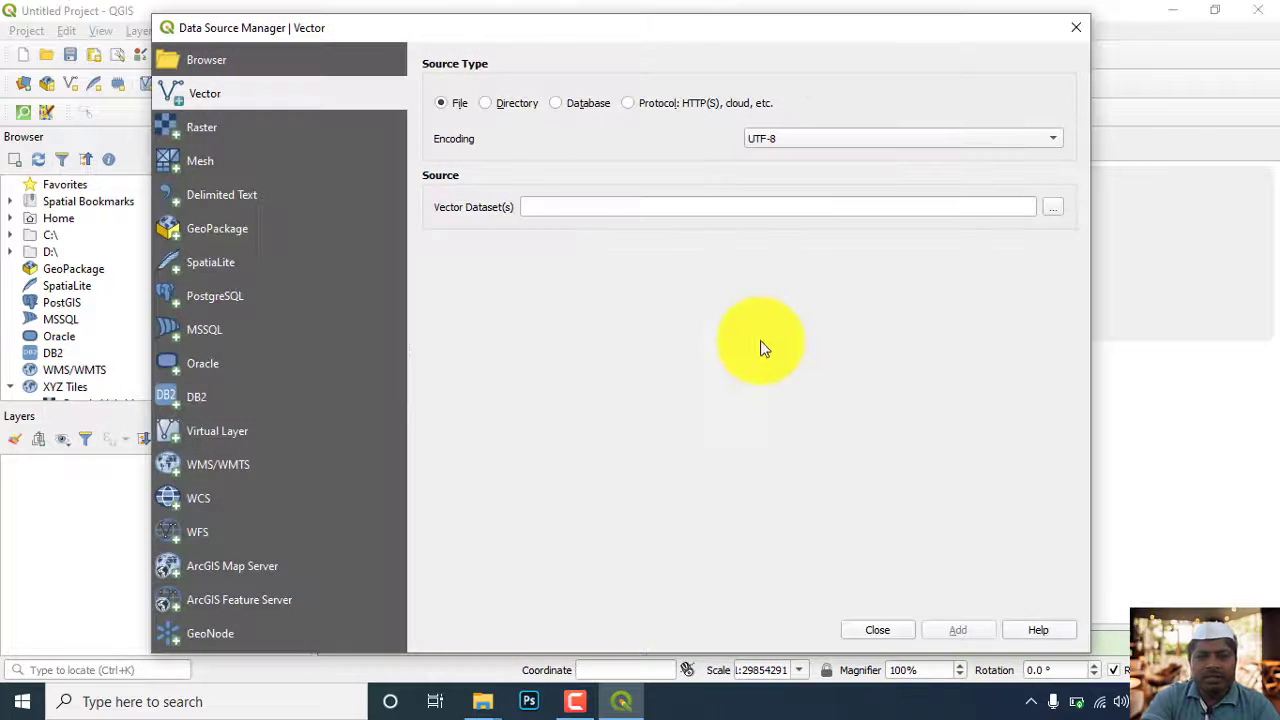
pyautogui.click(1051, 211)
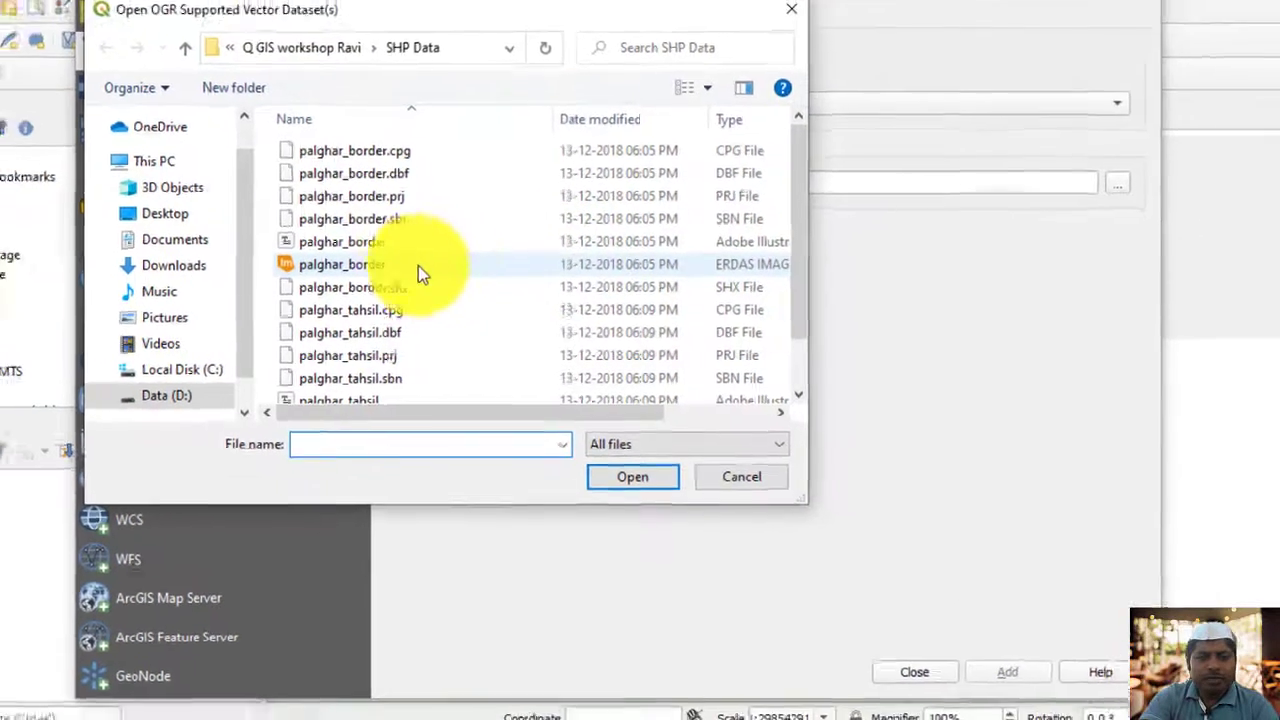
pyautogui.click(375, 256)
pyautogui.click(646, 463)
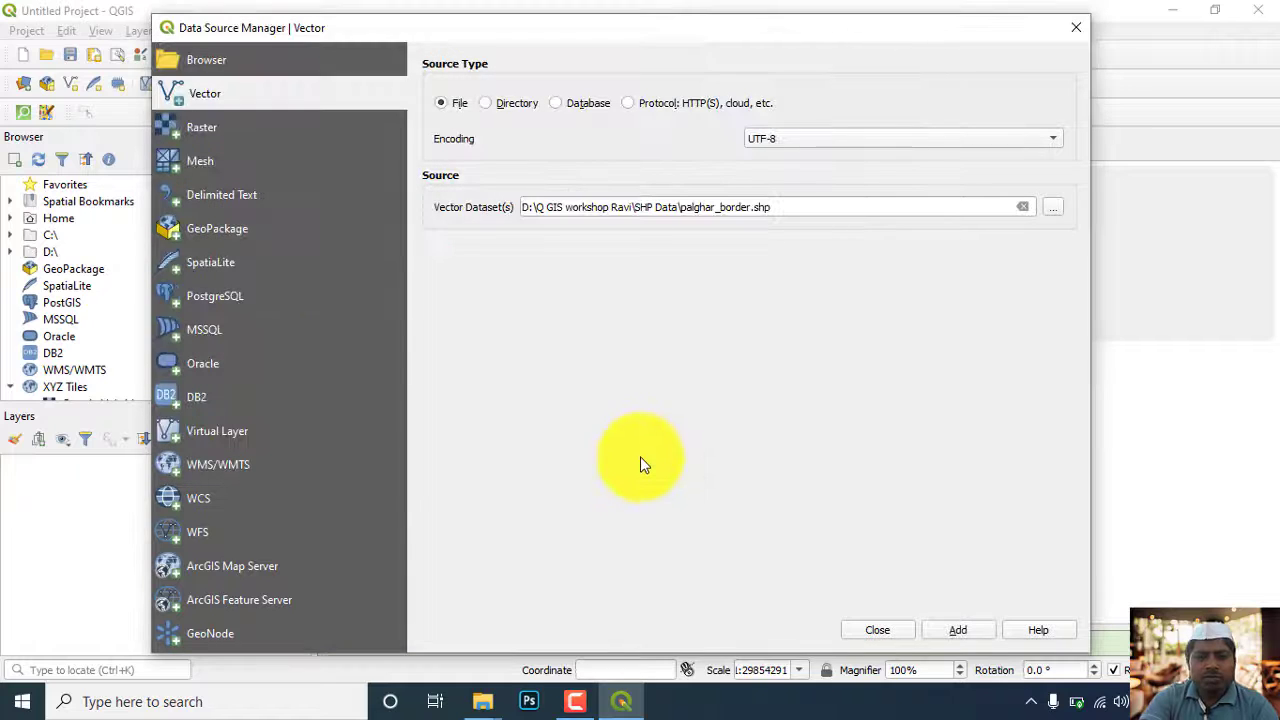
pyautogui.click(960, 630)
pyautogui.click(877, 630)
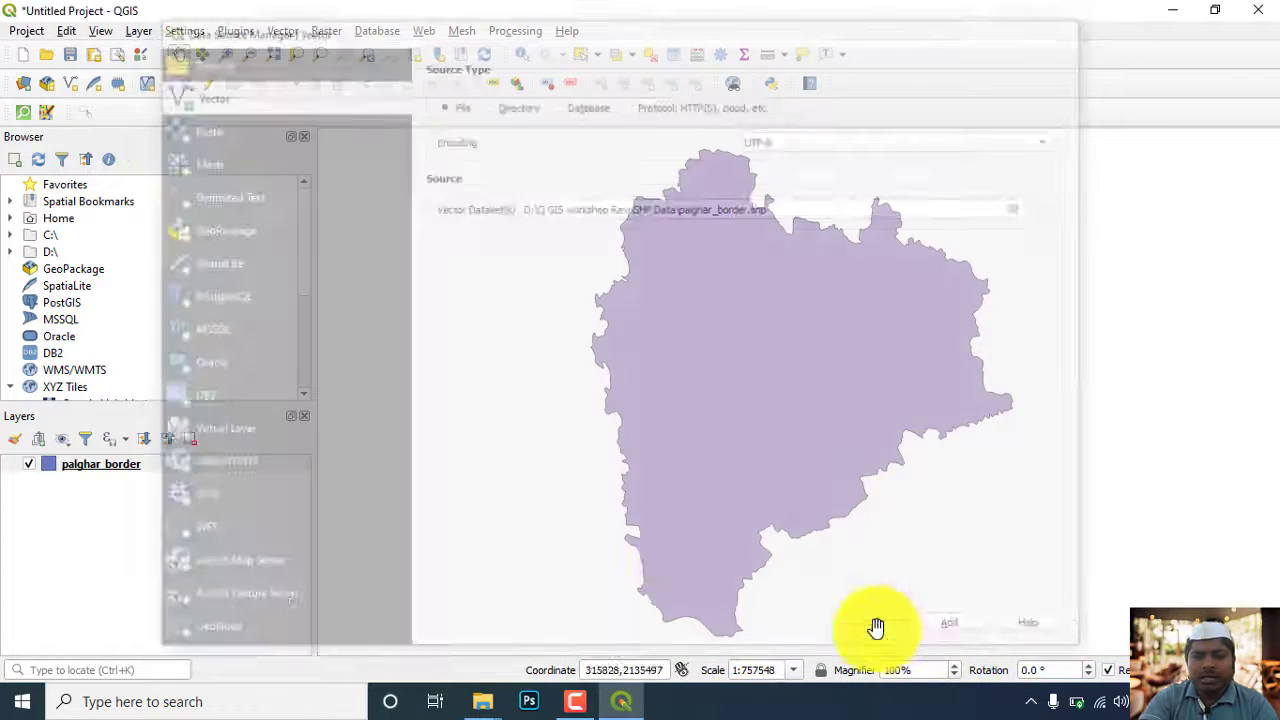
# Style the palghar_border layer with the outline blue symbol preset
pyautogui.moveTo(726, 393); pyautogui.dragTo(686, 409)
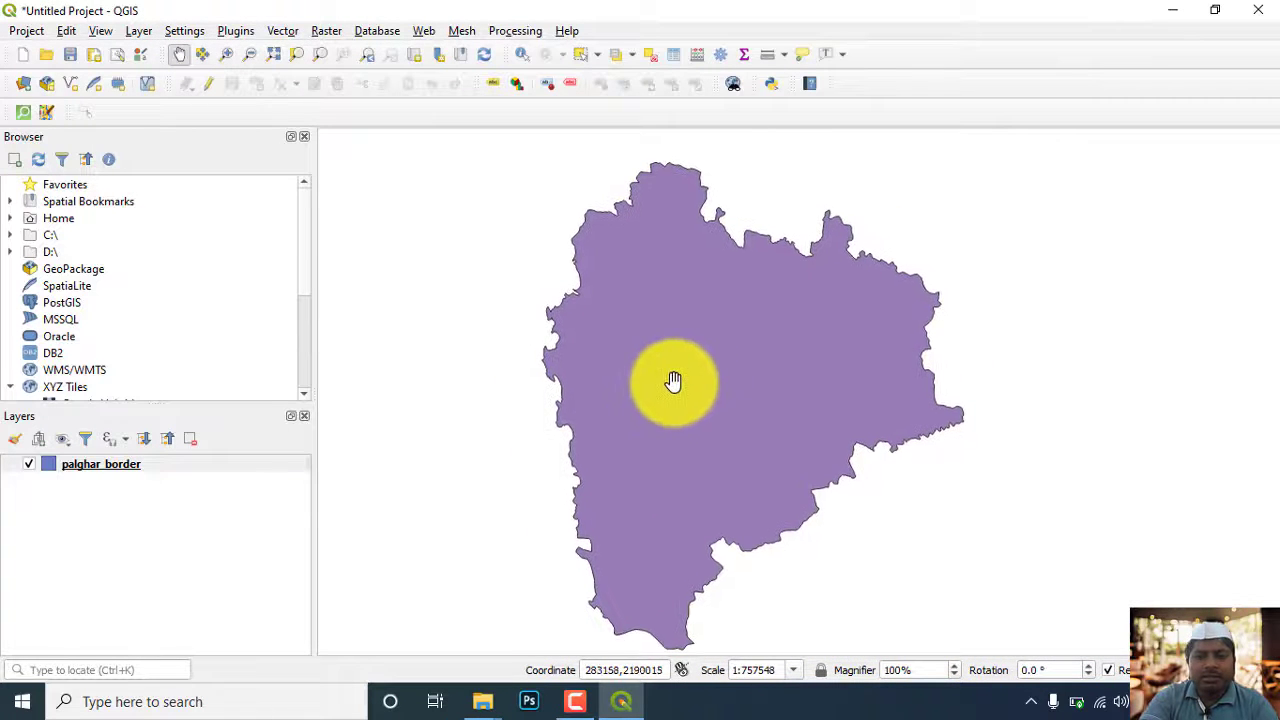
pyautogui.click(116, 468)
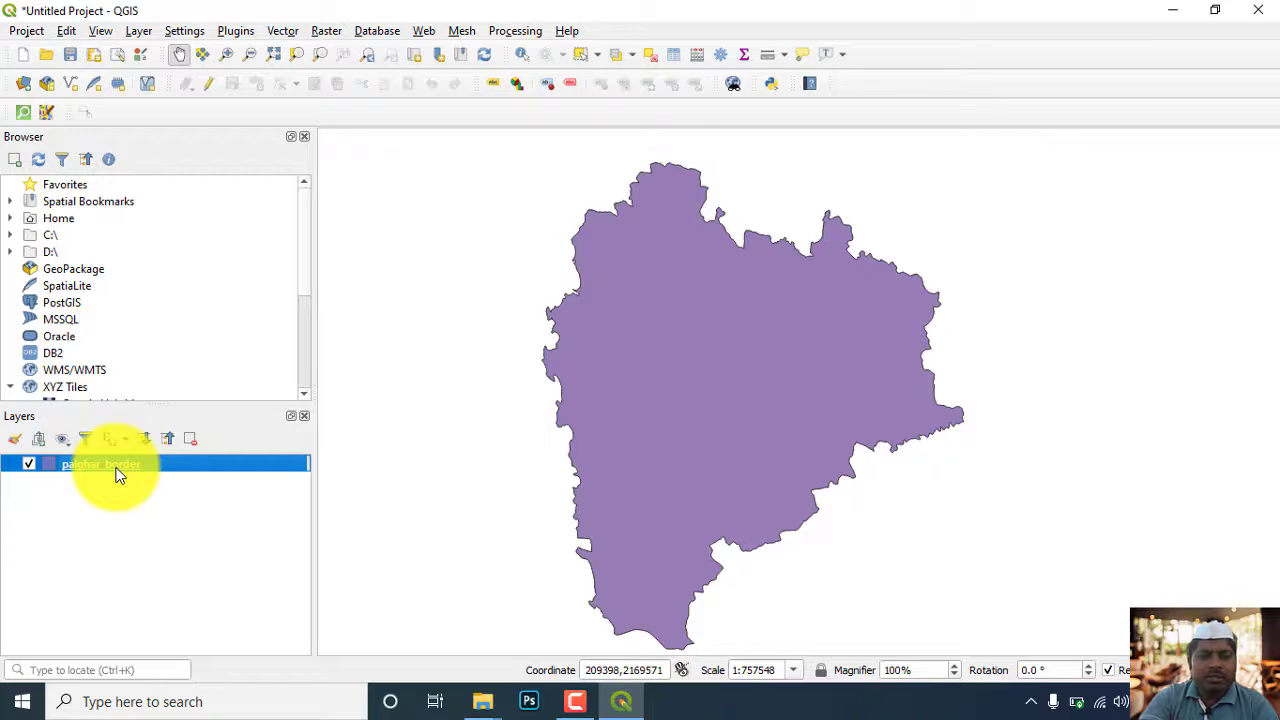
pyautogui.doubleClick(116, 468)
pyautogui.click(936, 415)
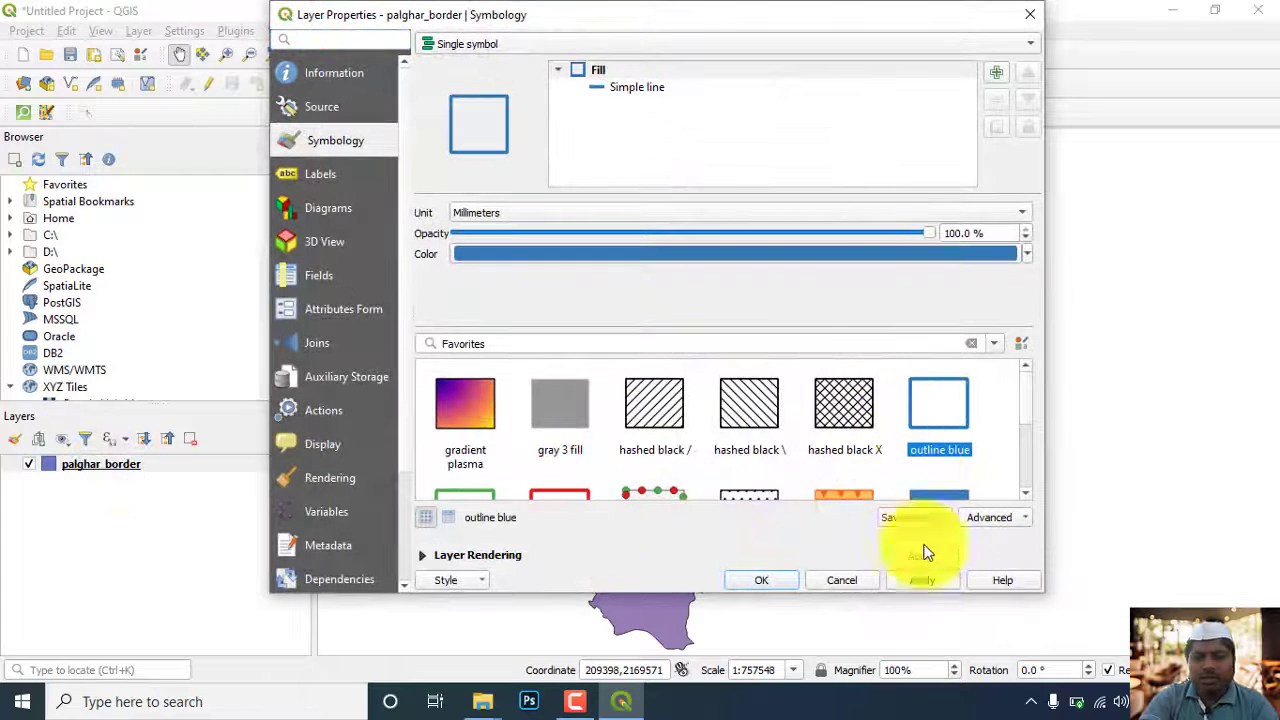
pyautogui.click(926, 582)
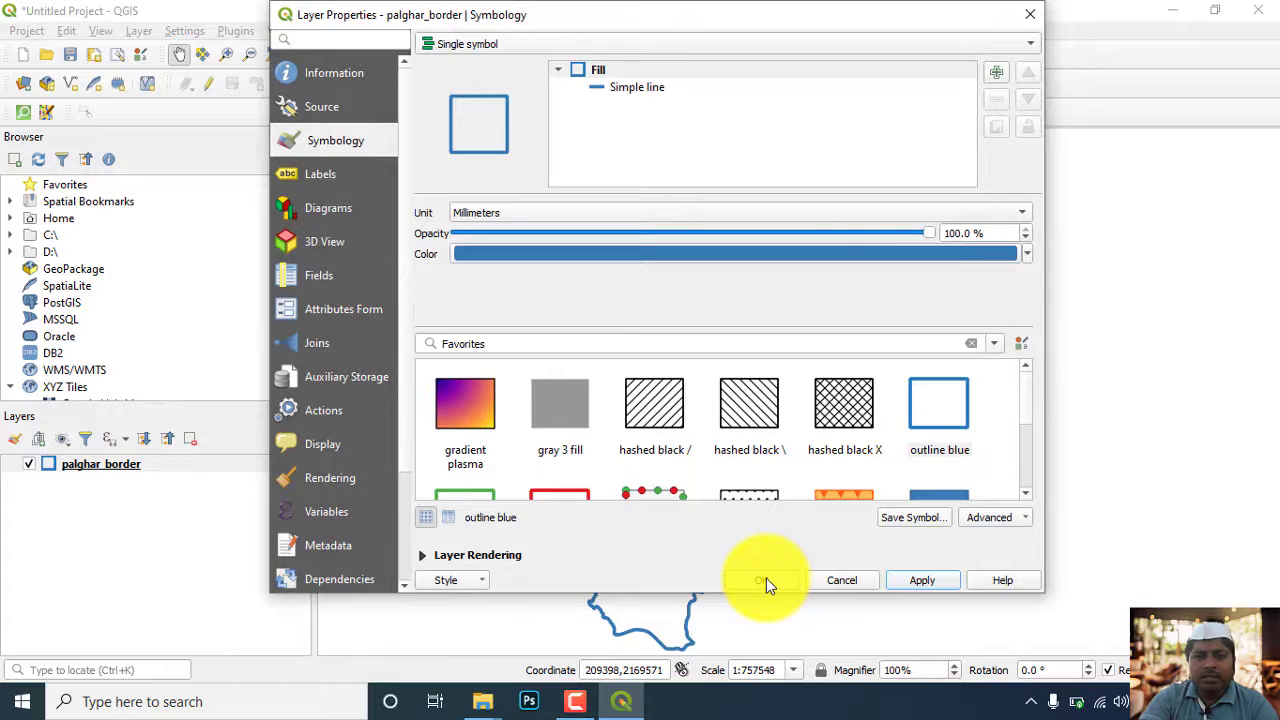
pyautogui.click(764, 580)
pyautogui.moveTo(594, 394); pyautogui.dragTo(649, 394)
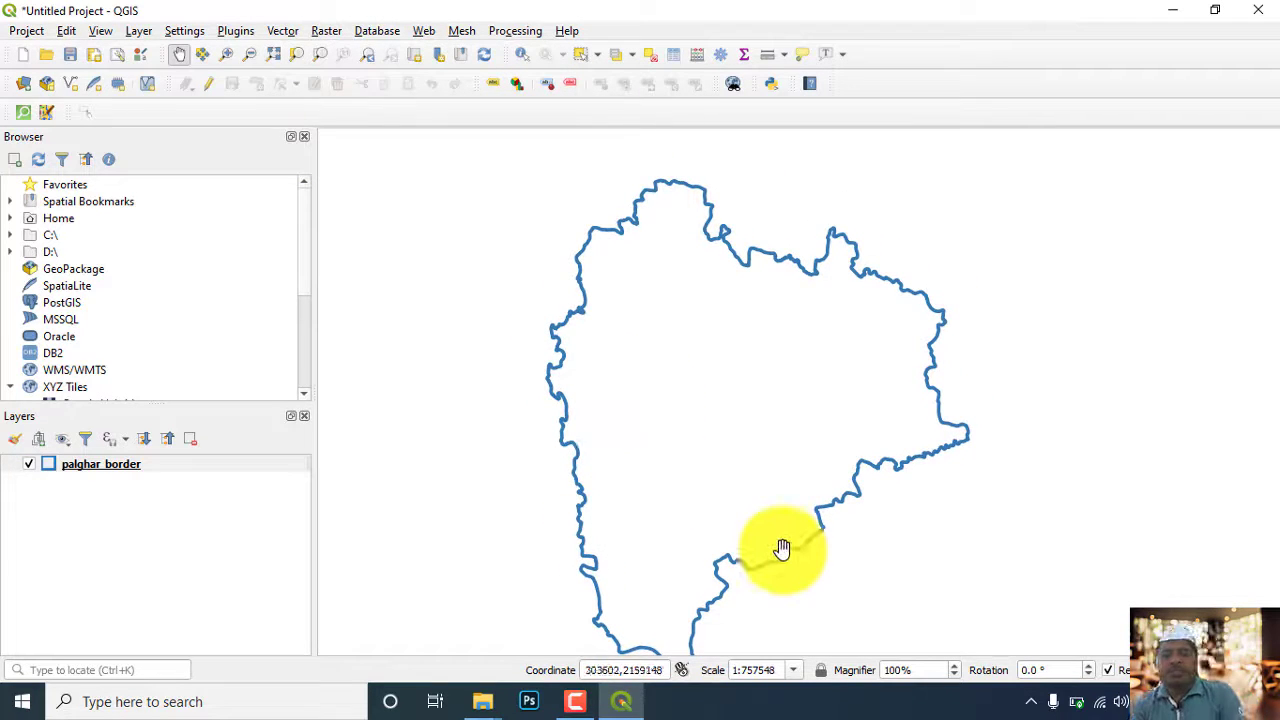
pyautogui.moveTo(777, 551); pyautogui.dragTo(776, 529)
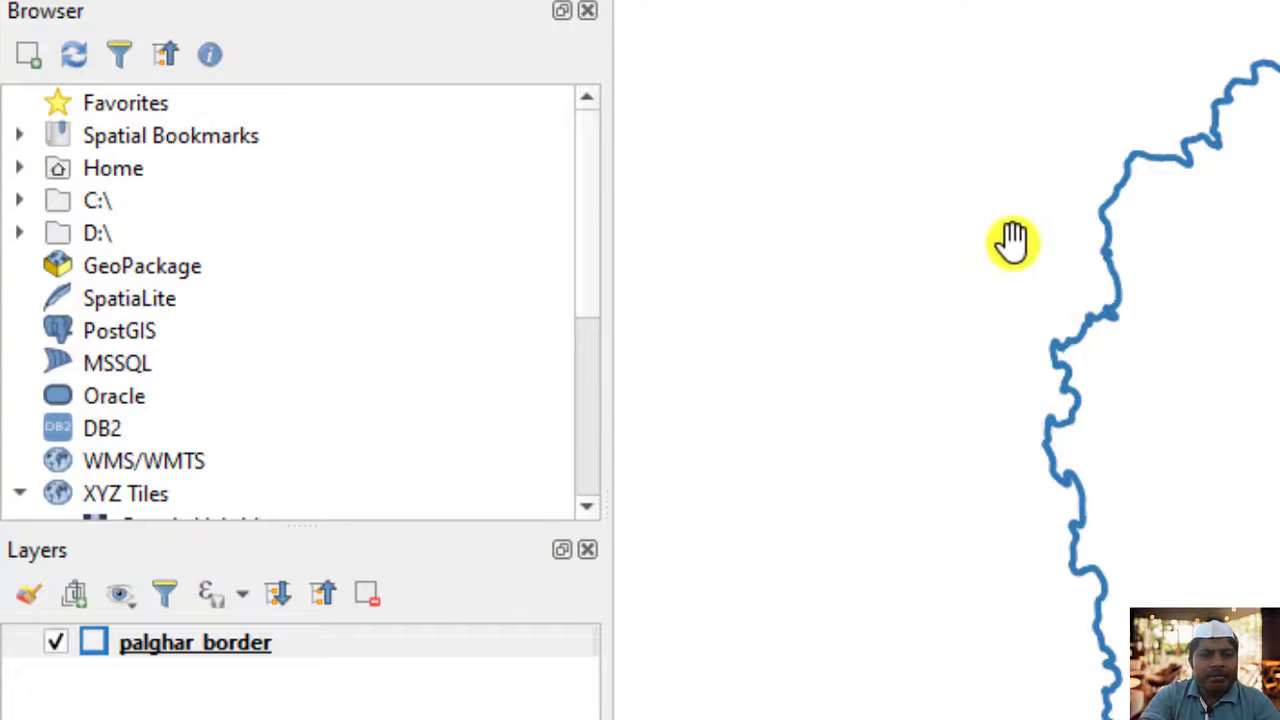
pyautogui.moveTo(1079, 382); pyautogui.dragTo(1064, 346)
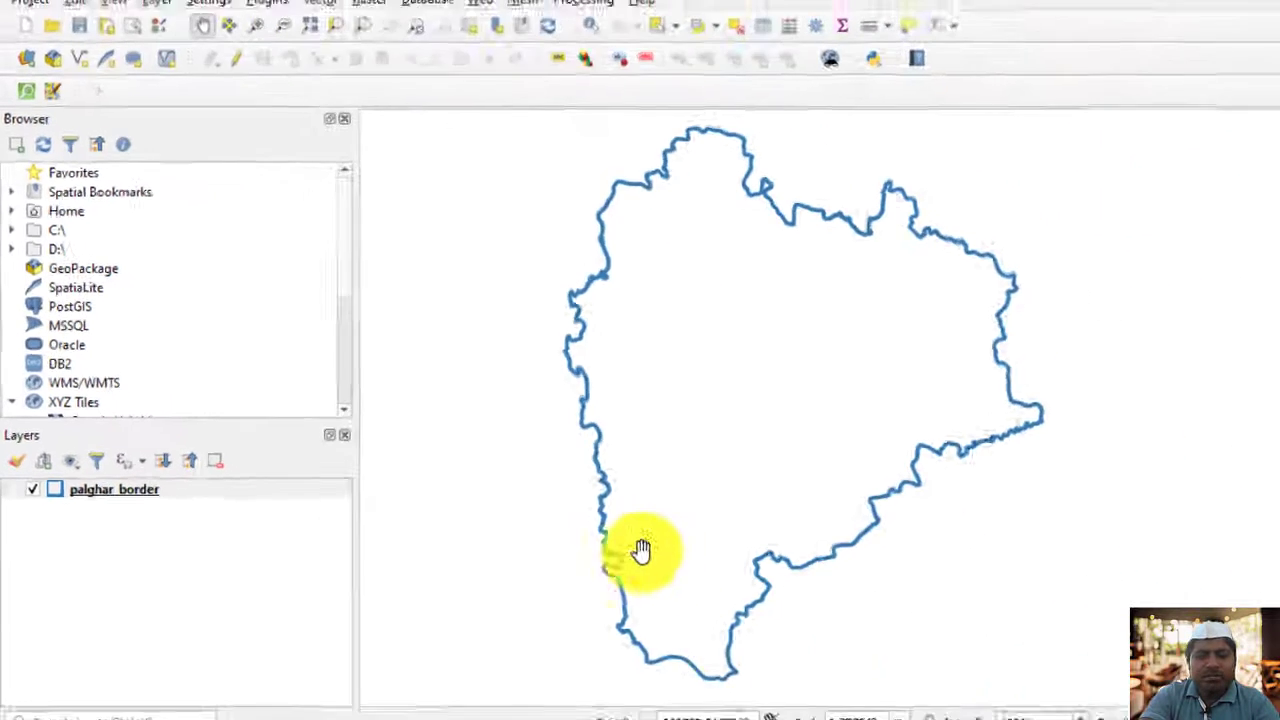
# Find Google Chrome on the computer and launch it
pyautogui.click(283, 700)
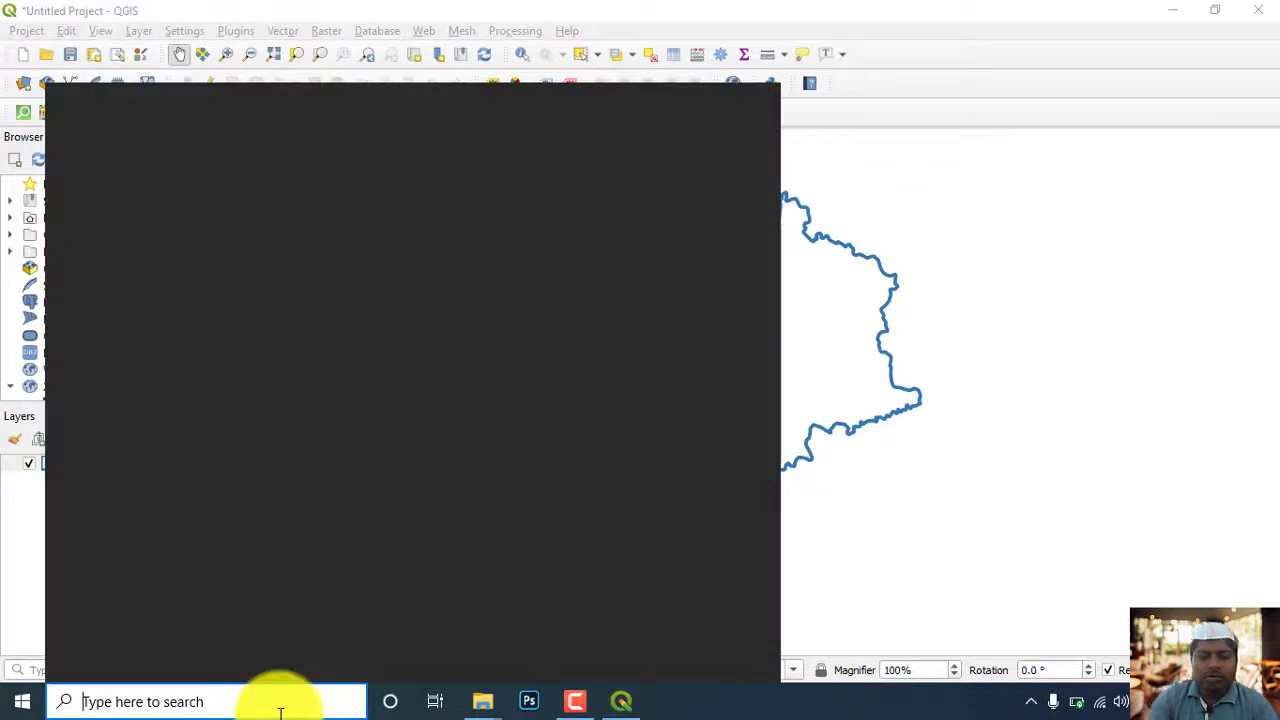
pyautogui.write('goog')
pyautogui.press('Return')
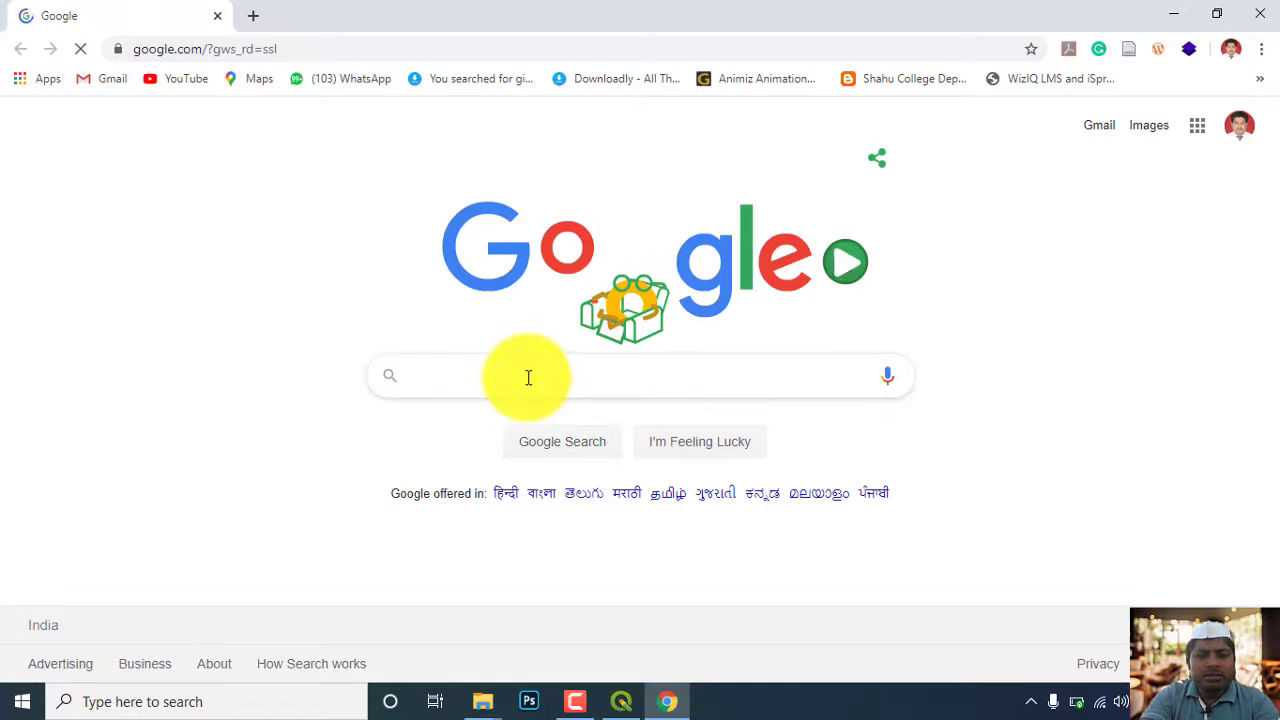
# Search Google for bhuvan.nrsc.gov.in and open the Bhuvan geoportal home page from the results
pyautogui.click(528, 377)
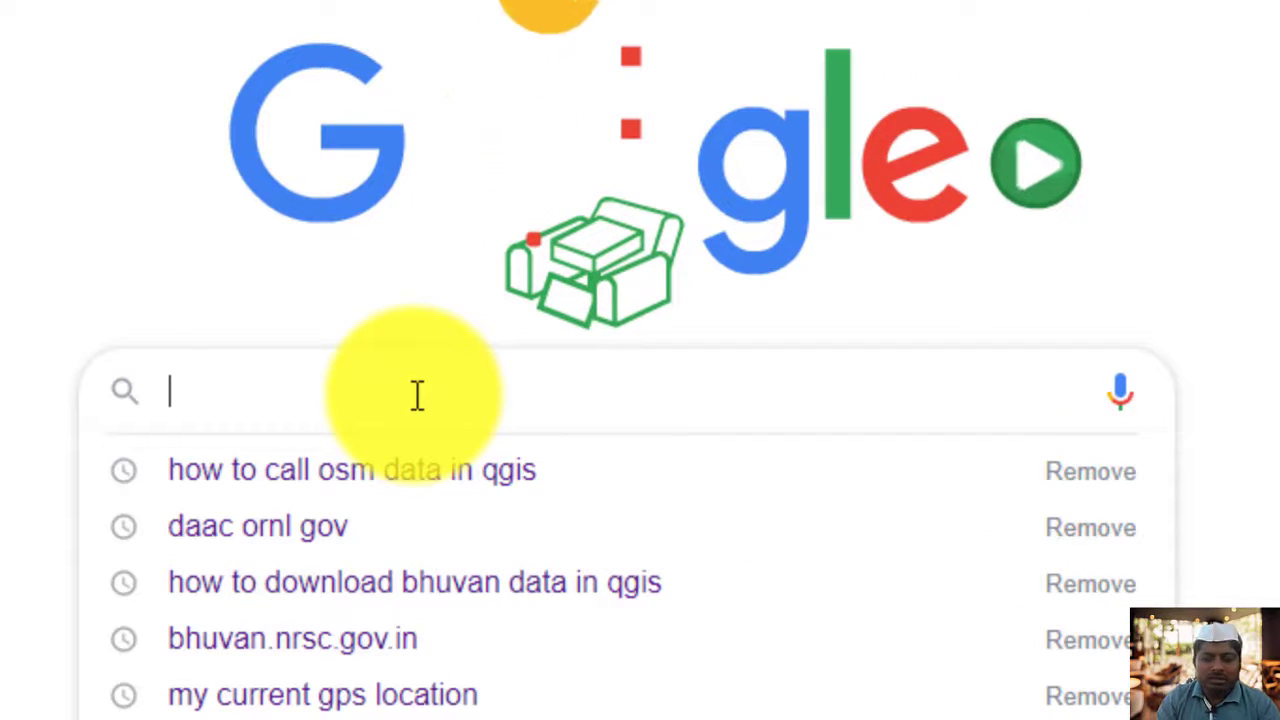
pyautogui.write('bhav')
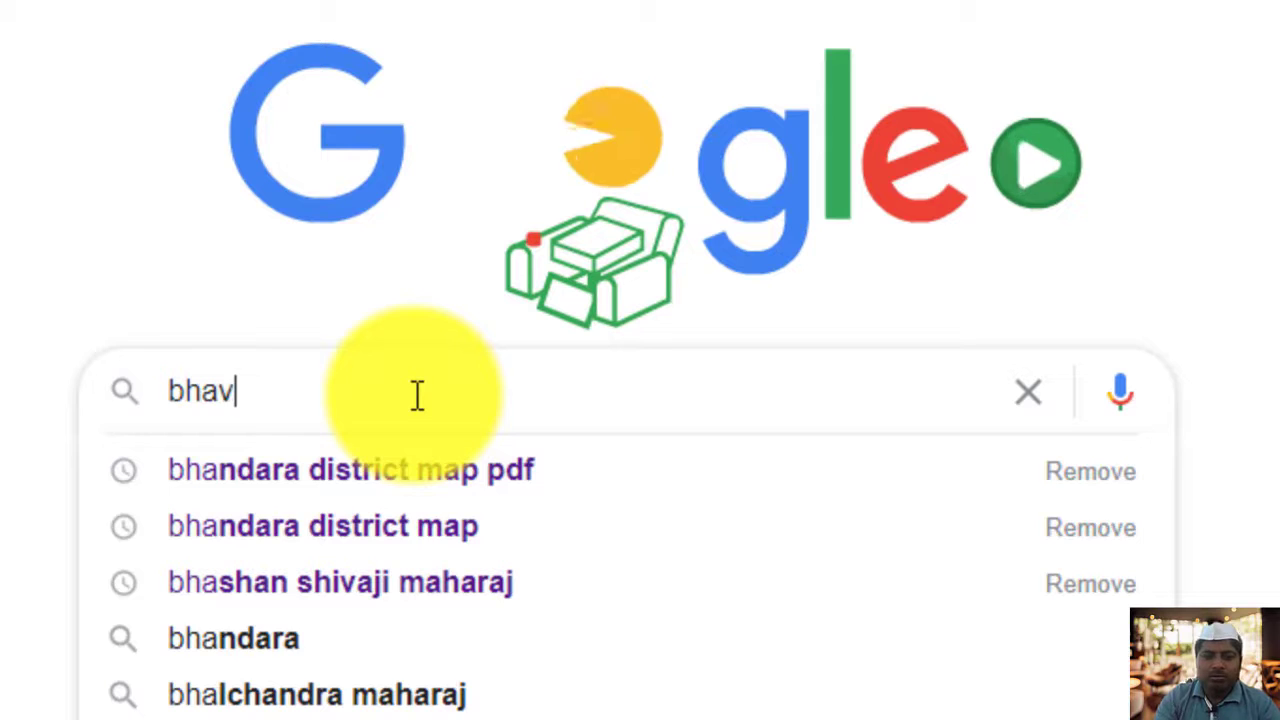
pyautogui.press('BackSpace')
pyautogui.press('BackSpace')
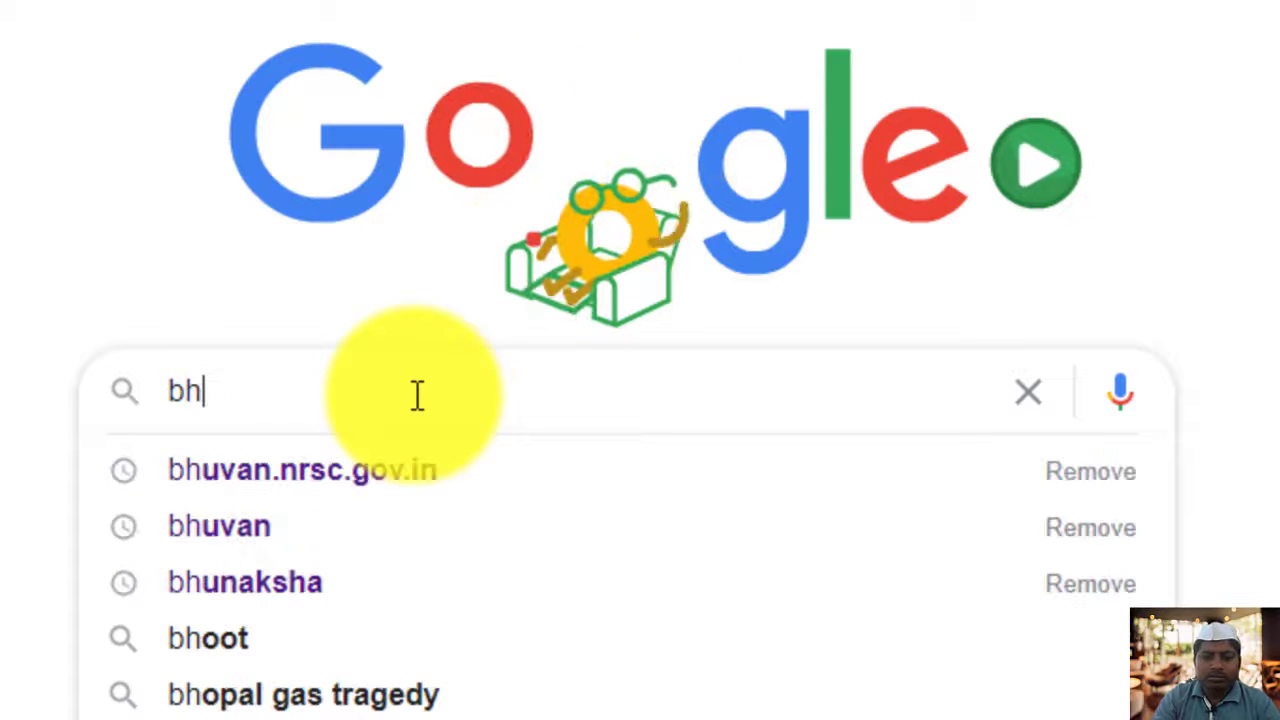
pyautogui.write('u')
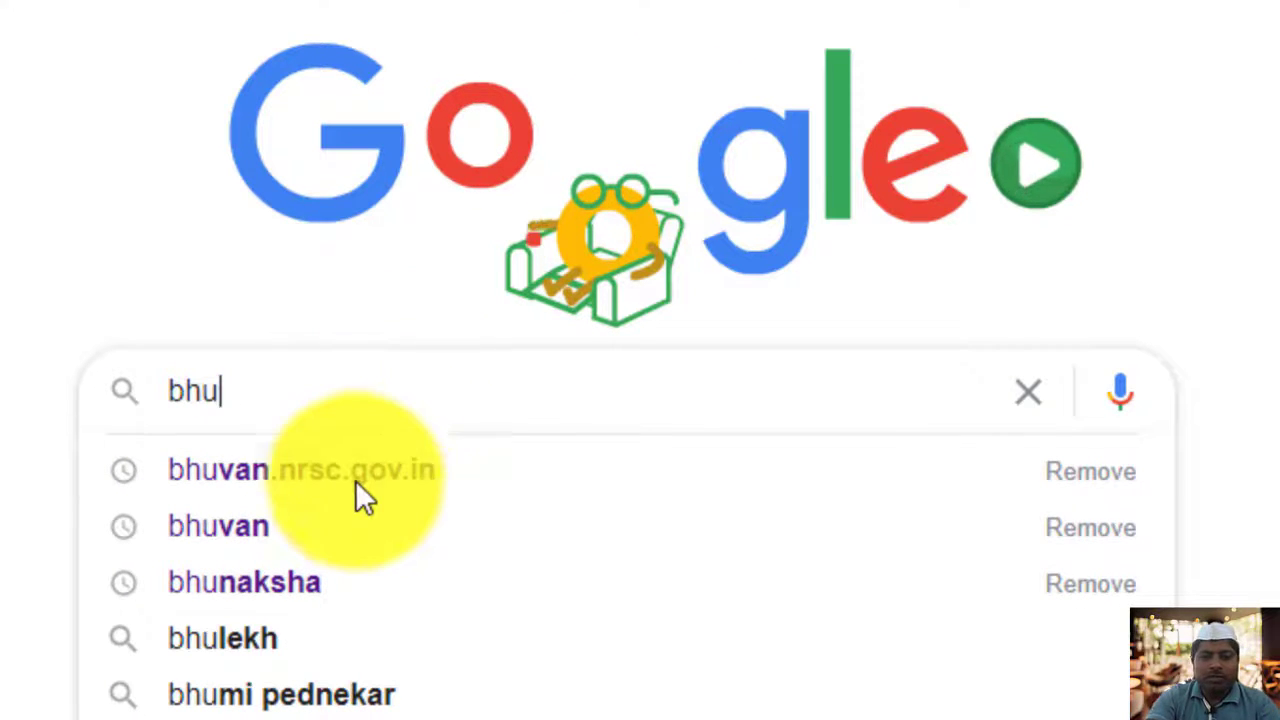
pyautogui.click(353, 481)
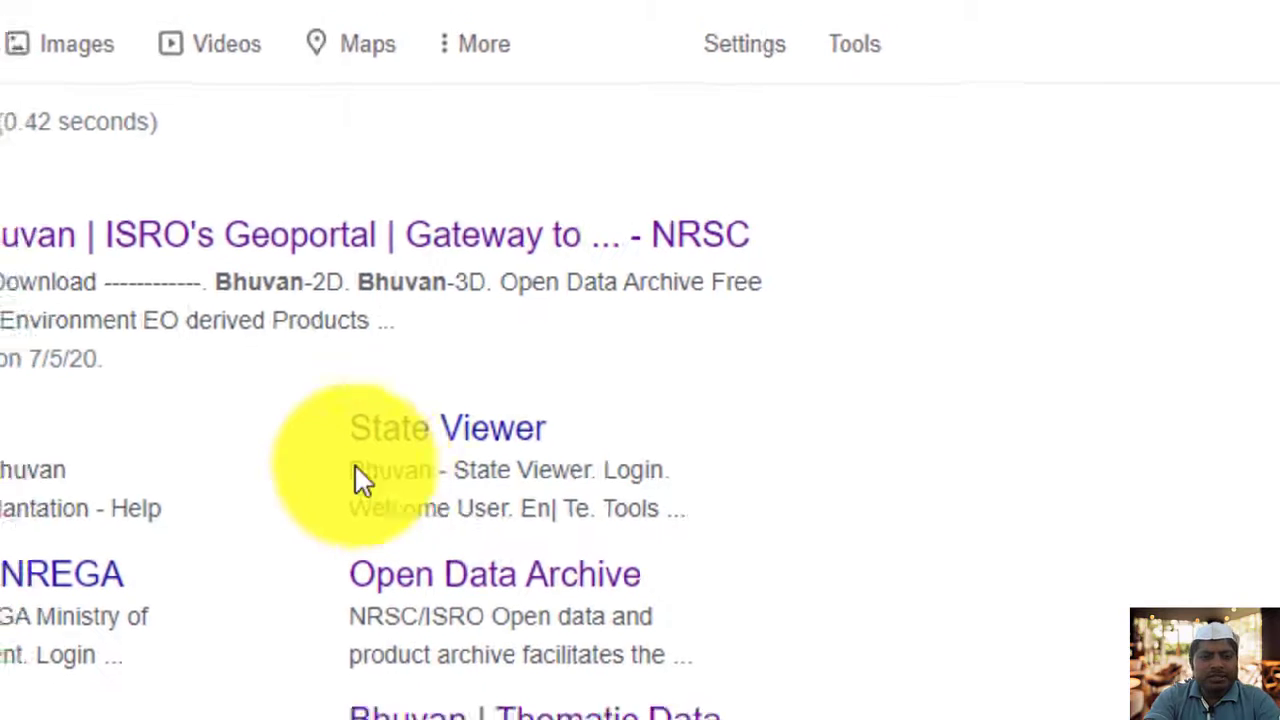
pyautogui.click(181, 240)
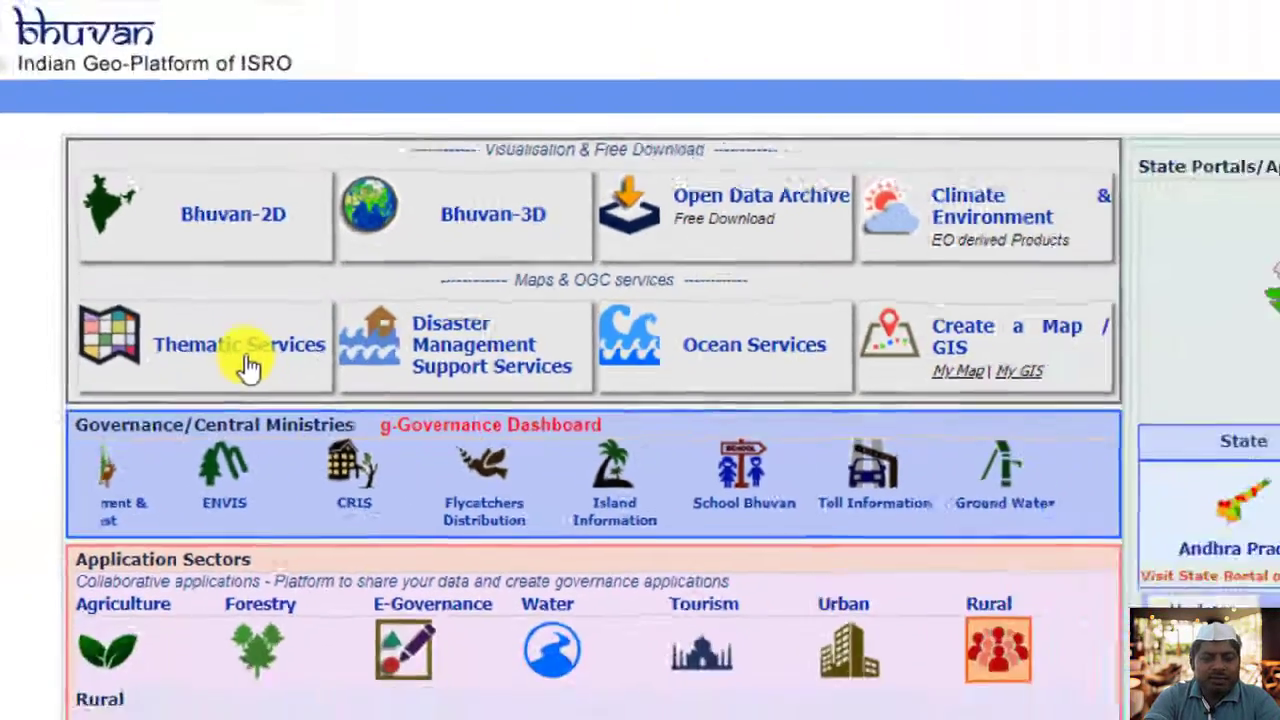
# Open Bhuvan's Thematic Services page from the Maps & OGC services section
pyautogui.click(280, 385)
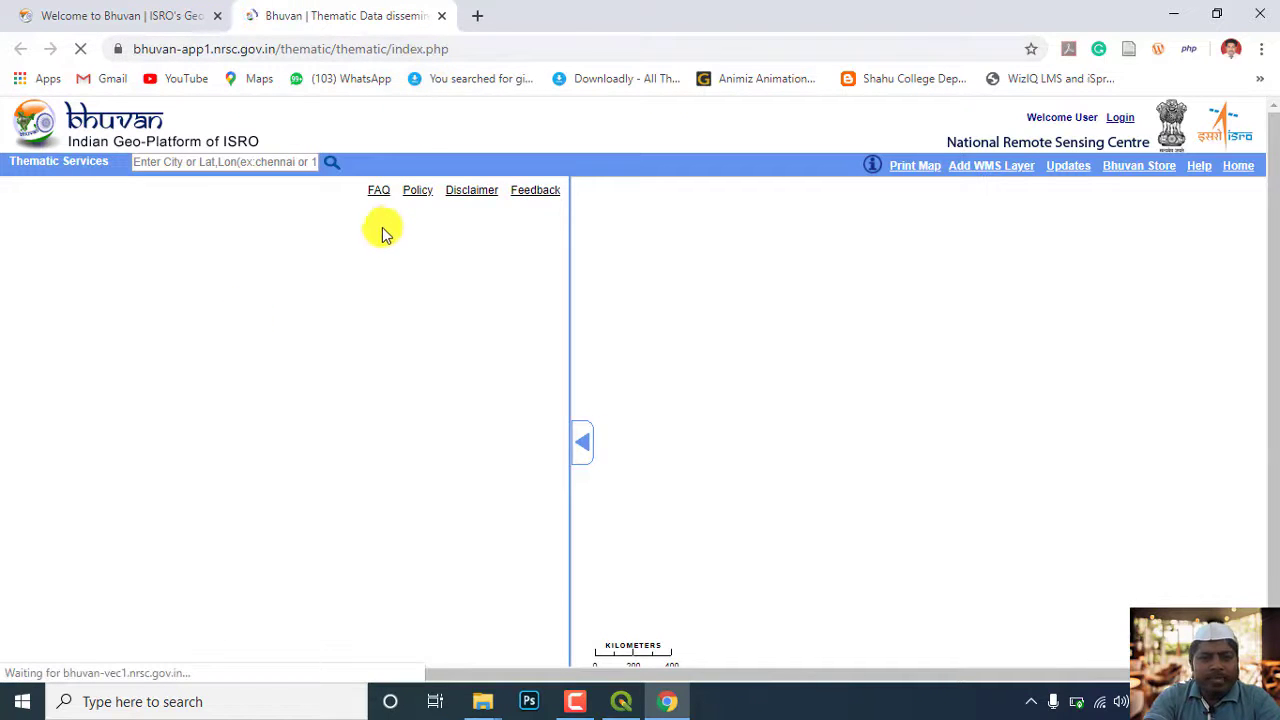
pyautogui.scroll(-1, 346, 233)
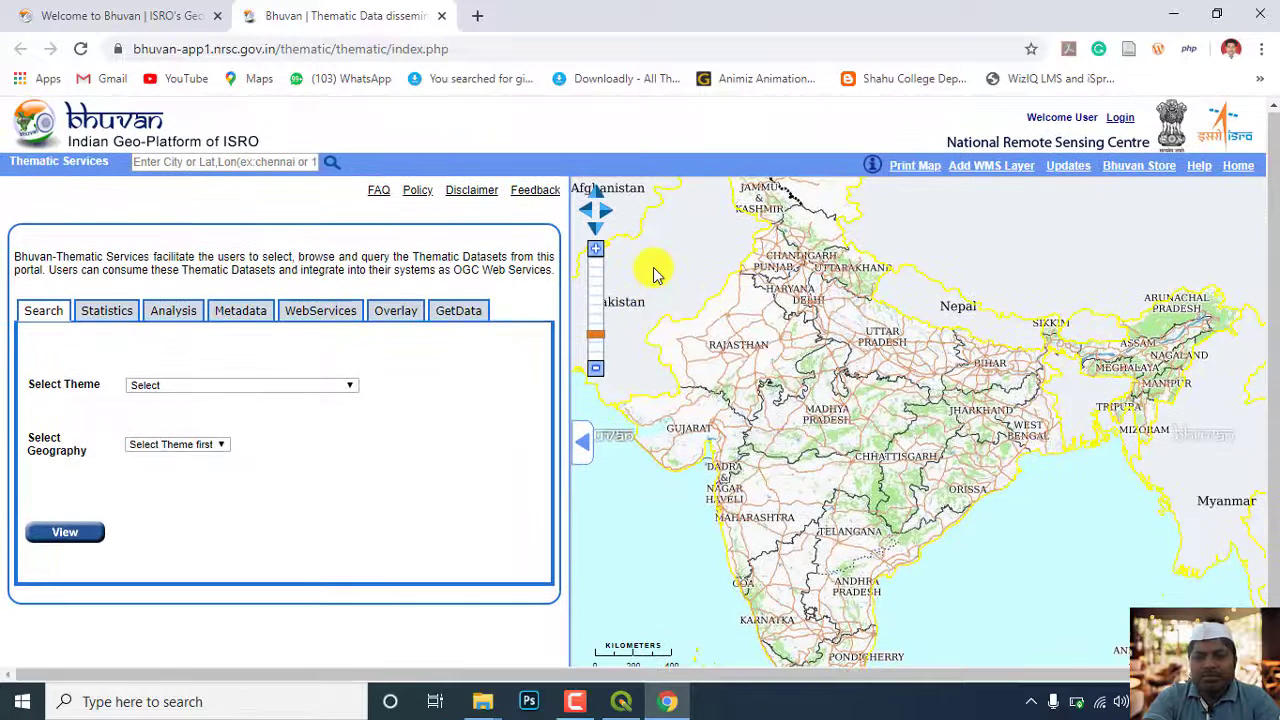
pyautogui.scroll(1, 670, 212)
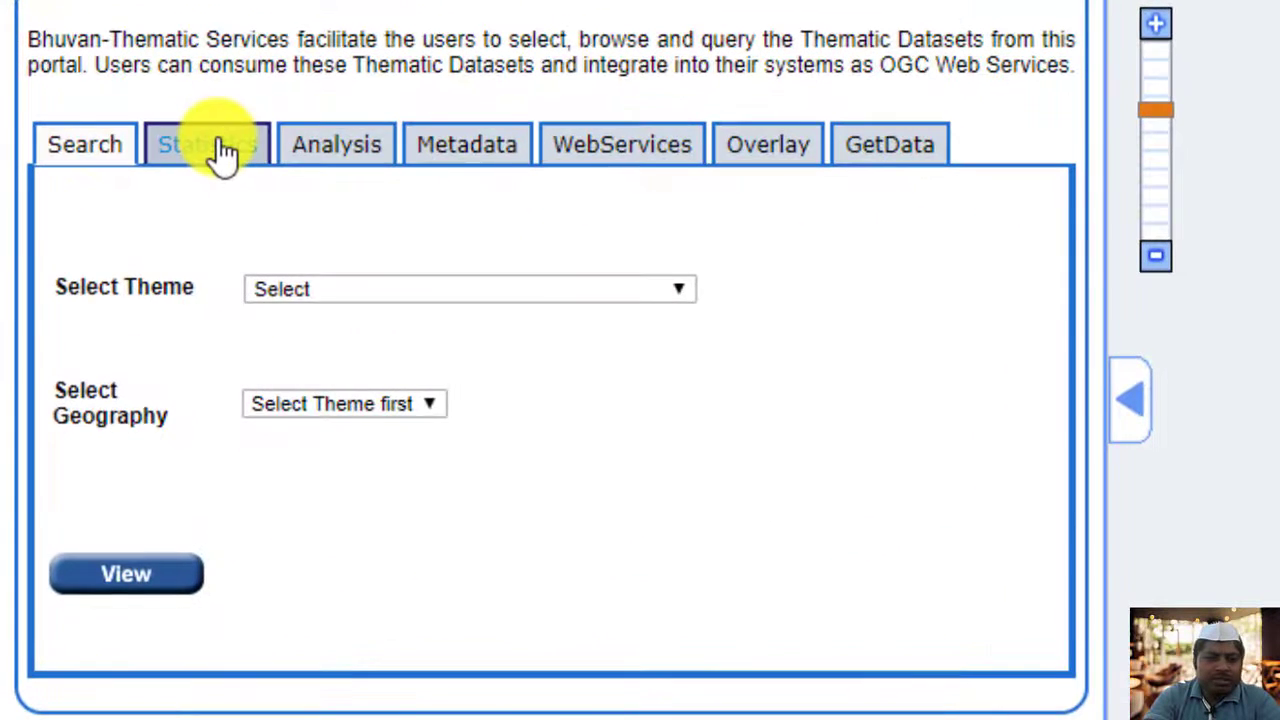
# Look through the Statistics, Analysis, Metadata and WebServices sections of Thematic Services, and return to the Search section
pyautogui.click(222, 152)
pyautogui.click(328, 155)
pyautogui.click(480, 160)
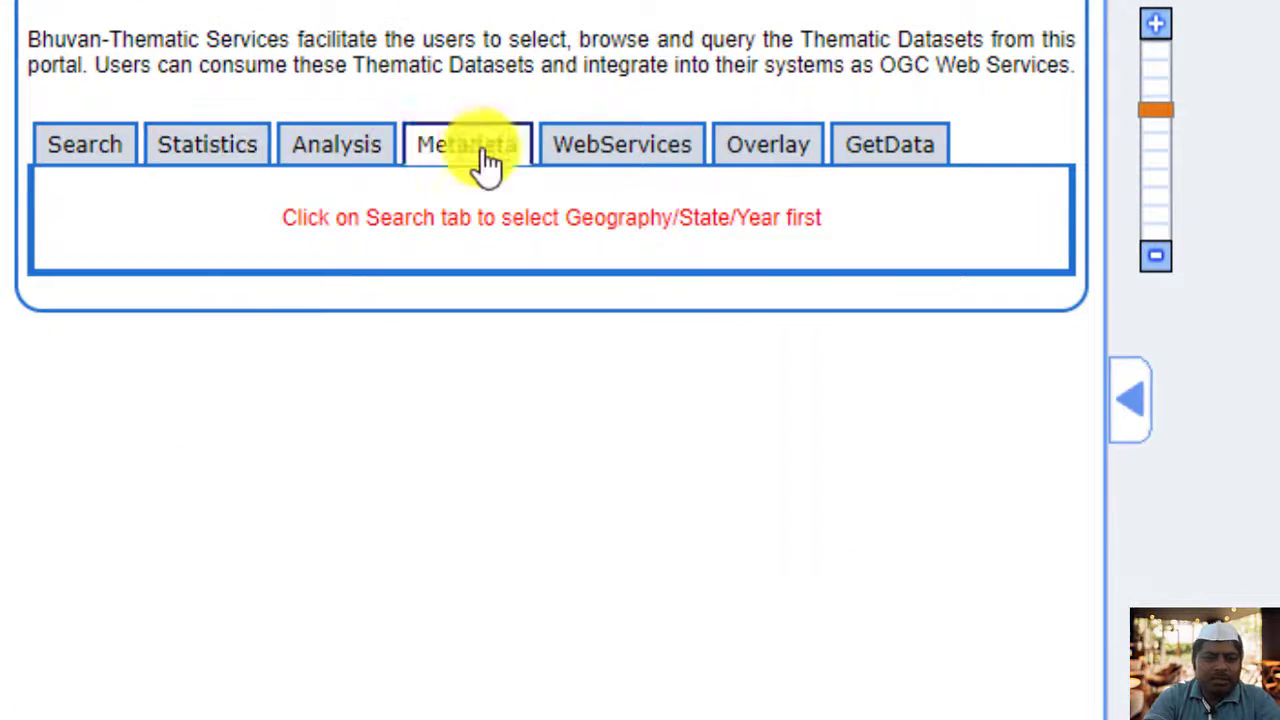
pyautogui.click(923, 220)
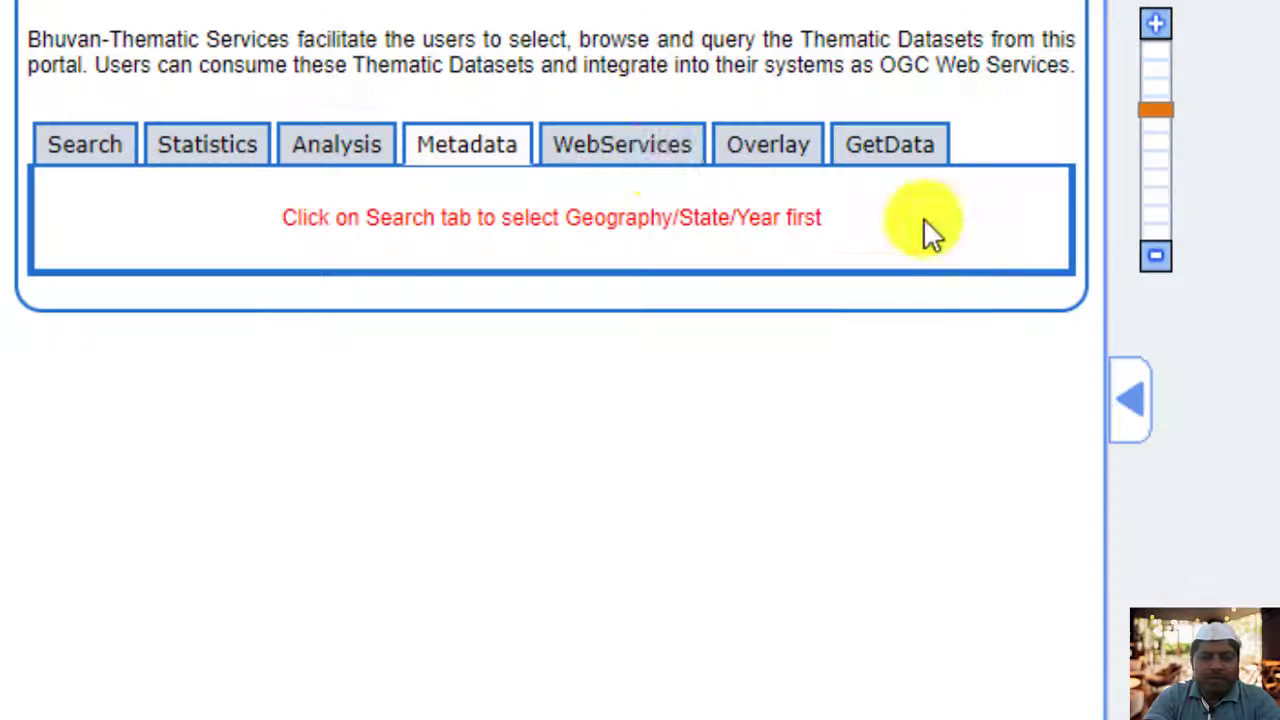
pyautogui.click(643, 171)
pyautogui.click(108, 166)
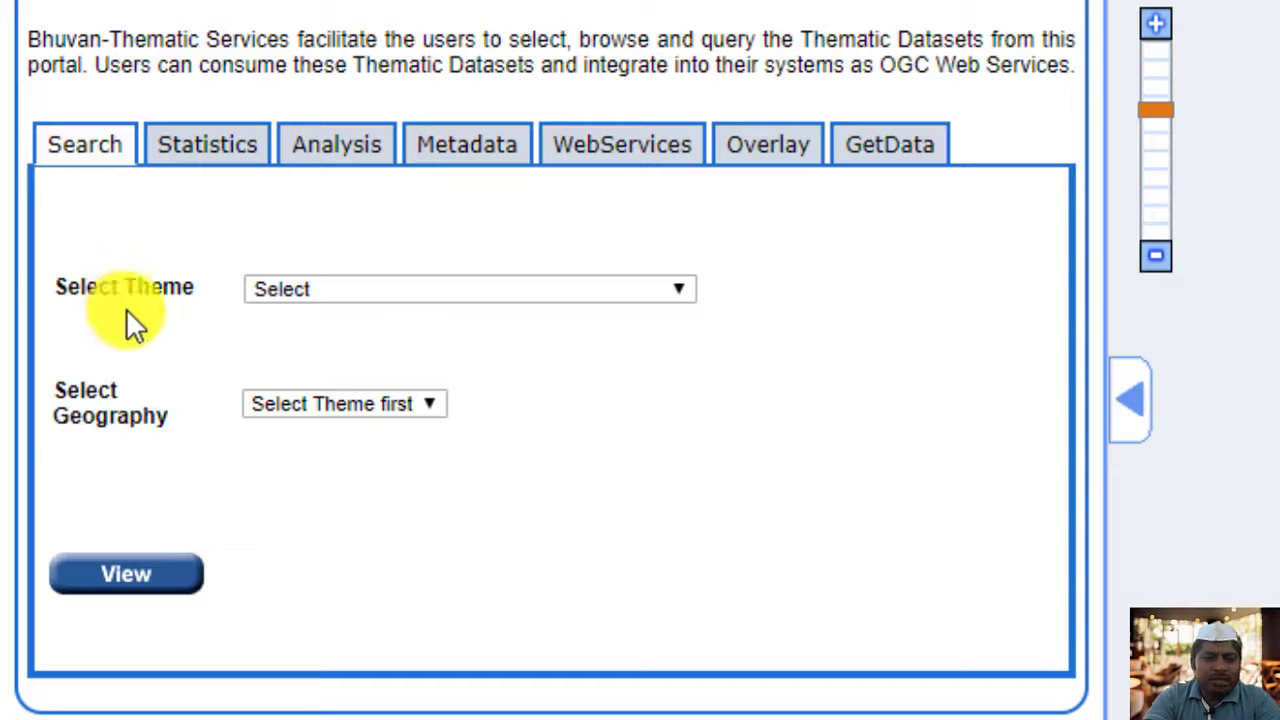
# Select the Land Use Land Cover(50K):2015-16 theme and MAHARASHTRA as the state for the thematic search
pyautogui.click(306, 292)
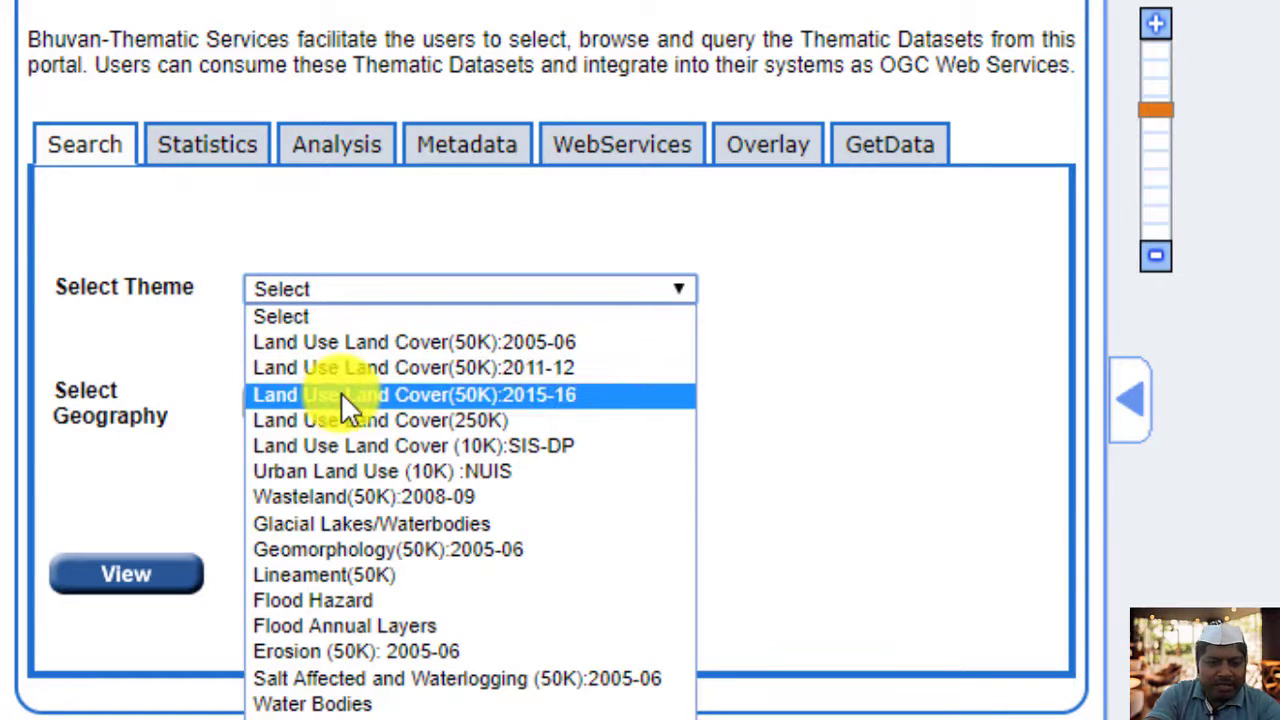
pyautogui.click(428, 392)
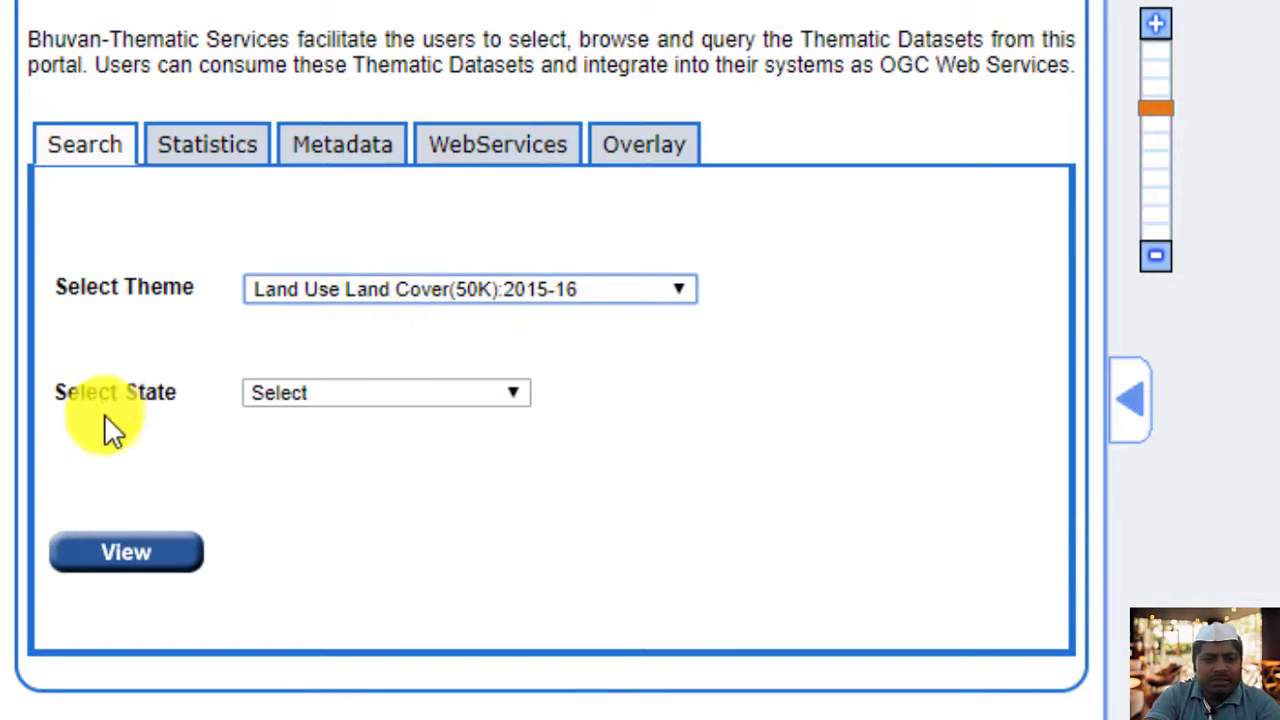
pyautogui.click(330, 397)
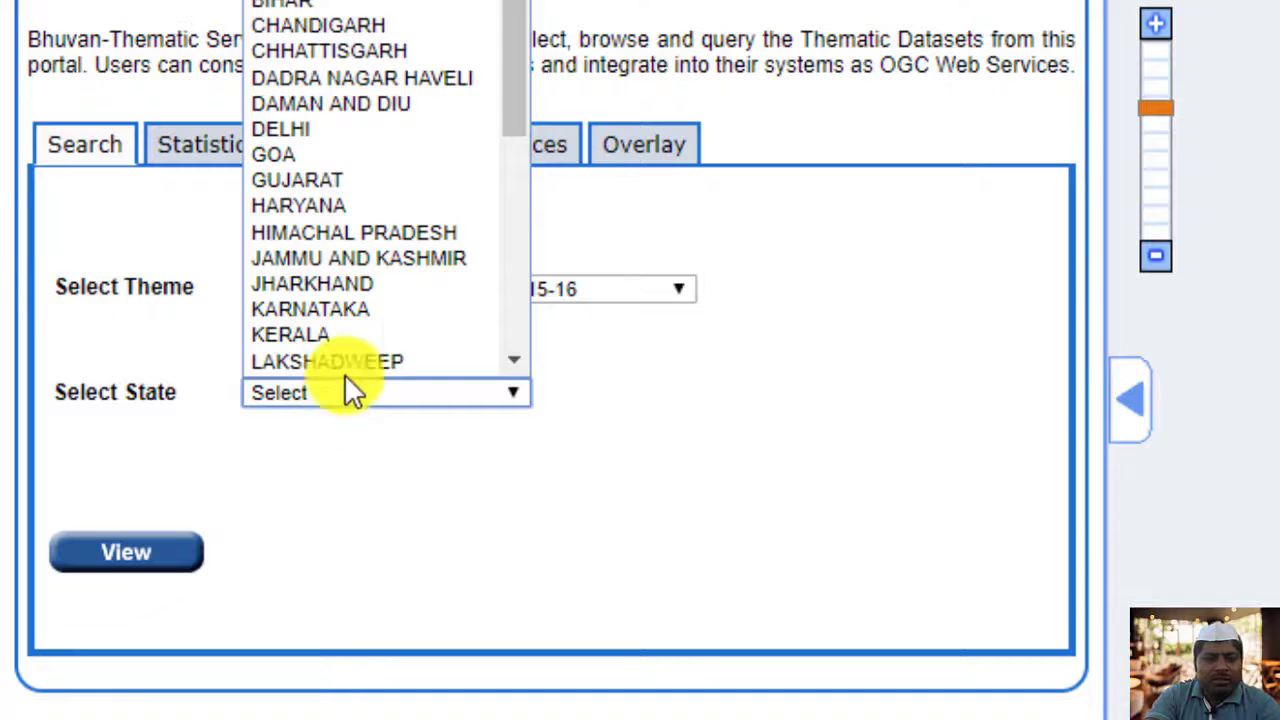
pyautogui.scroll(-2, 492, 137)
pyautogui.moveTo(514, 147); pyautogui.dragTo(517, 243)
pyautogui.click(386, 121)
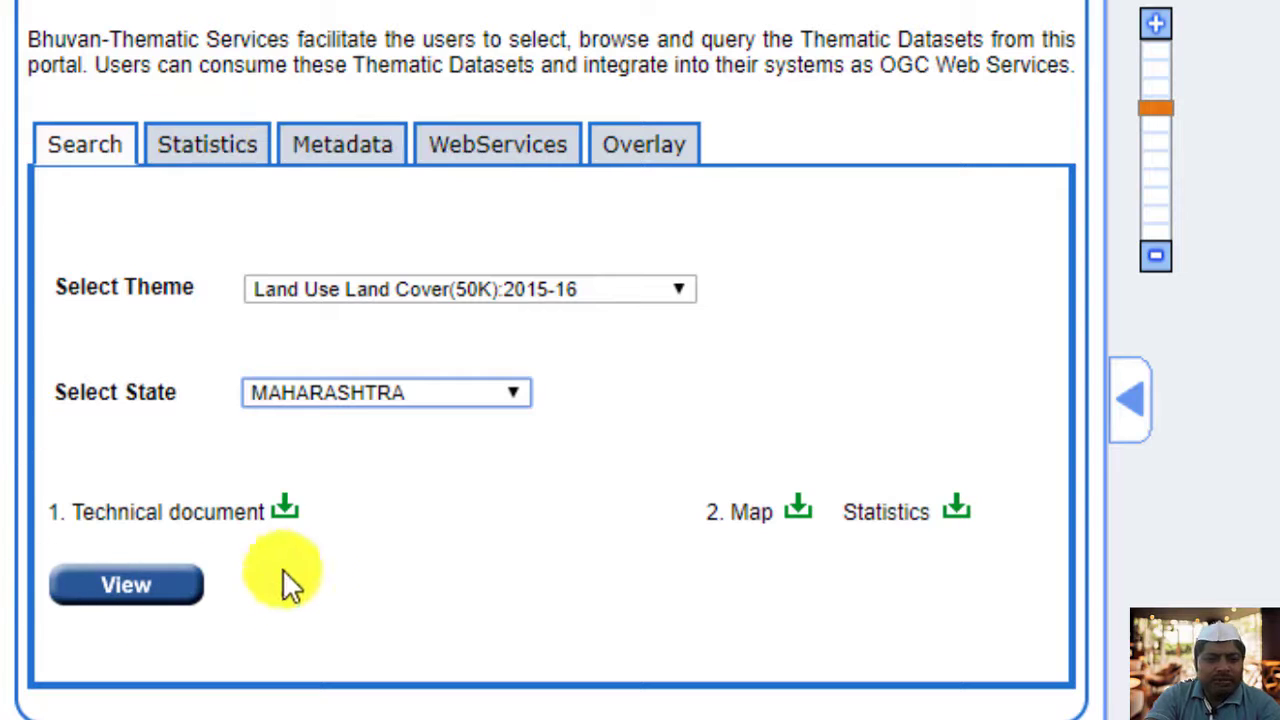
# Review the state-wise land use land cover statistics for Maharashtra, including the chart and the class area table
pyautogui.scroll(-1, 716, 490)
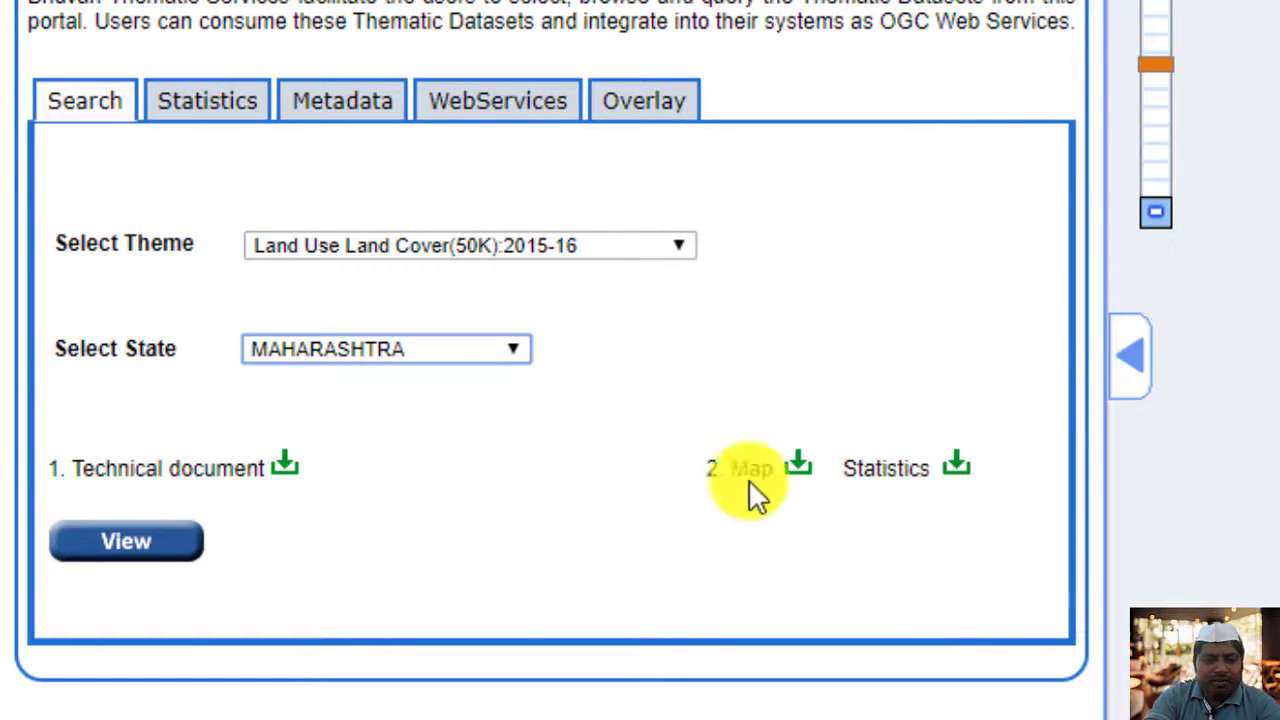
pyautogui.click(220, 112)
pyautogui.scroll(-5, 565, 475)
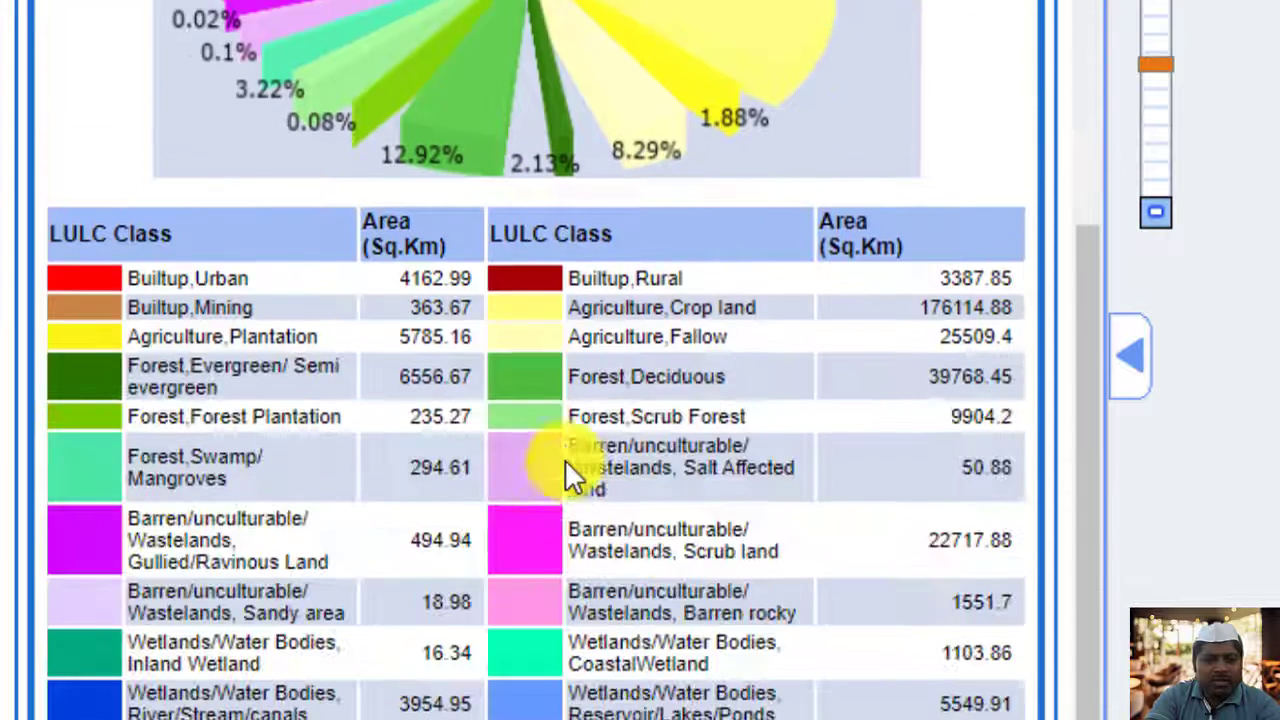
pyautogui.scroll(-1, 565, 470)
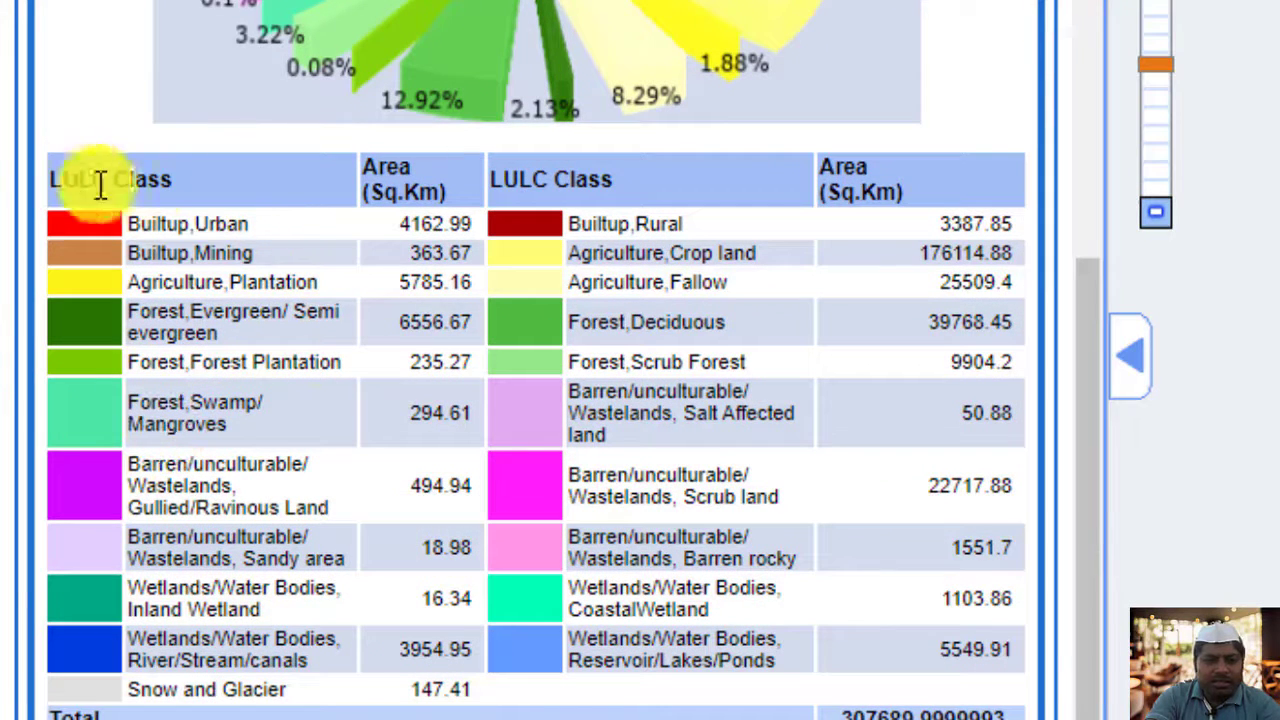
pyautogui.scroll(6, 90, 210)
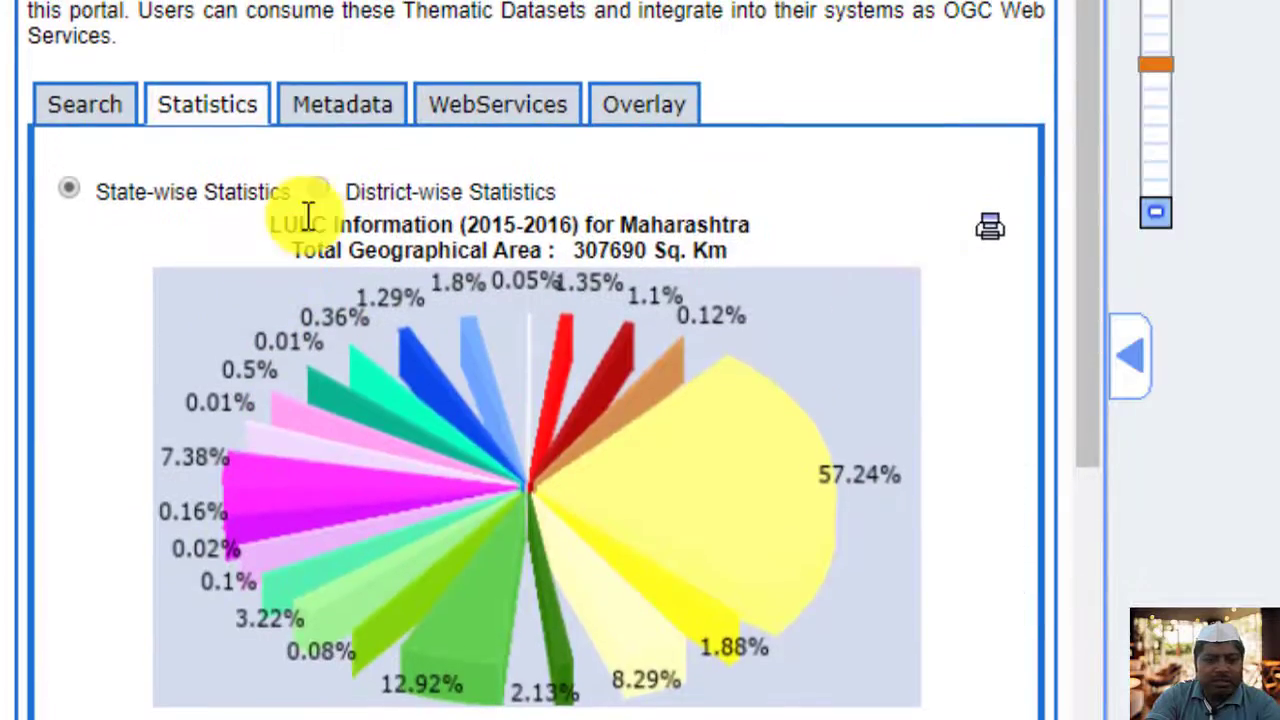
# Read through the metadata of the Maharashtra Land Use Land Cover dataset
pyautogui.click(348, 118)
pyautogui.scroll(-12, 361, 374)
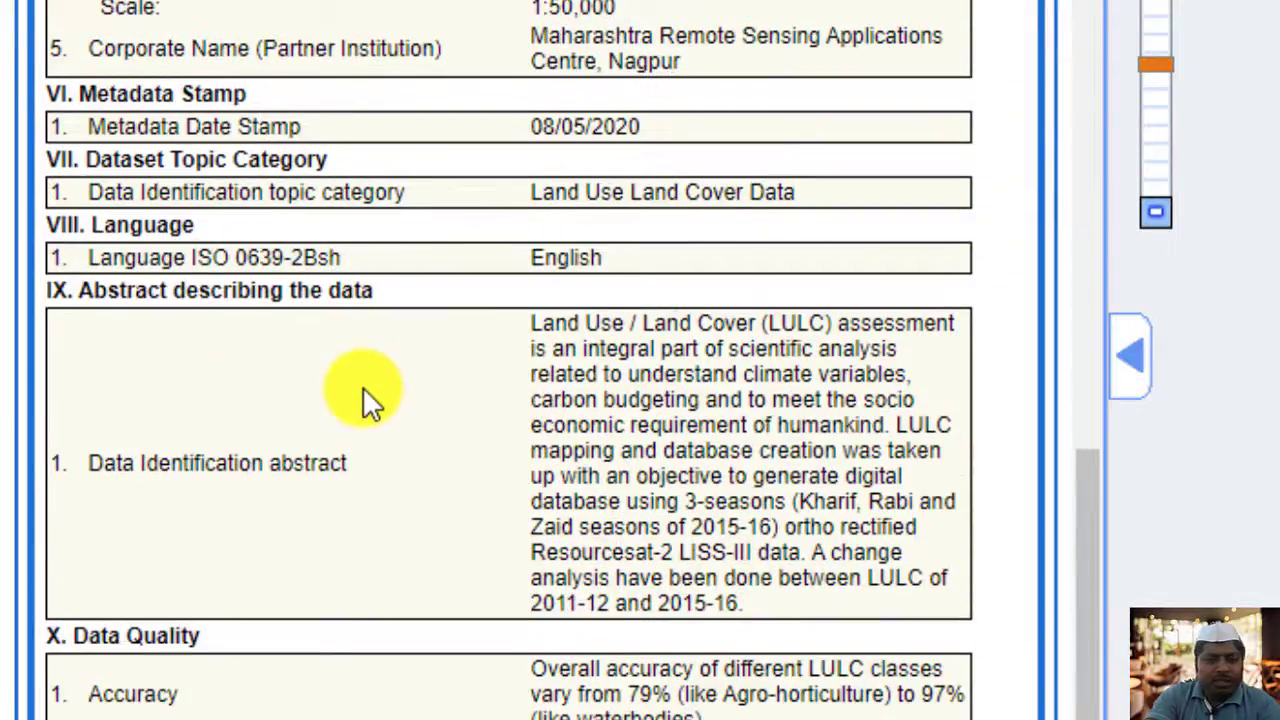
pyautogui.scroll(10, 362, 386)
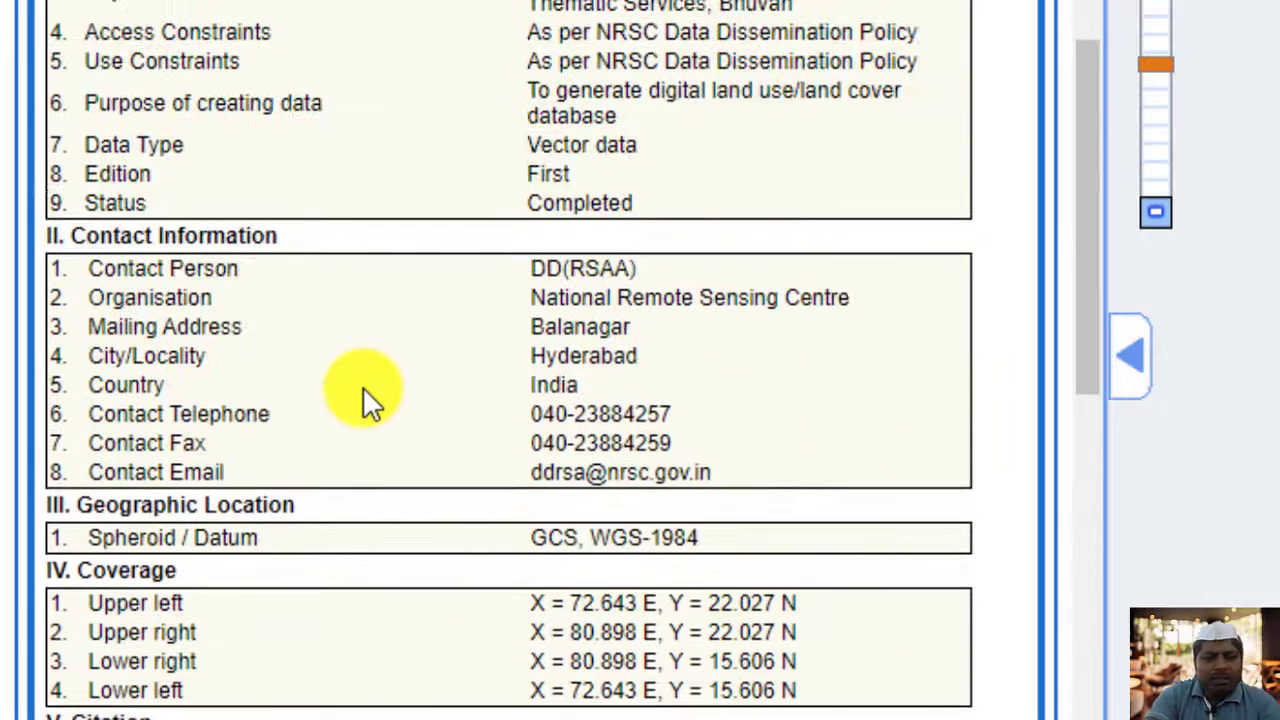
pyautogui.scroll(3, 362, 386)
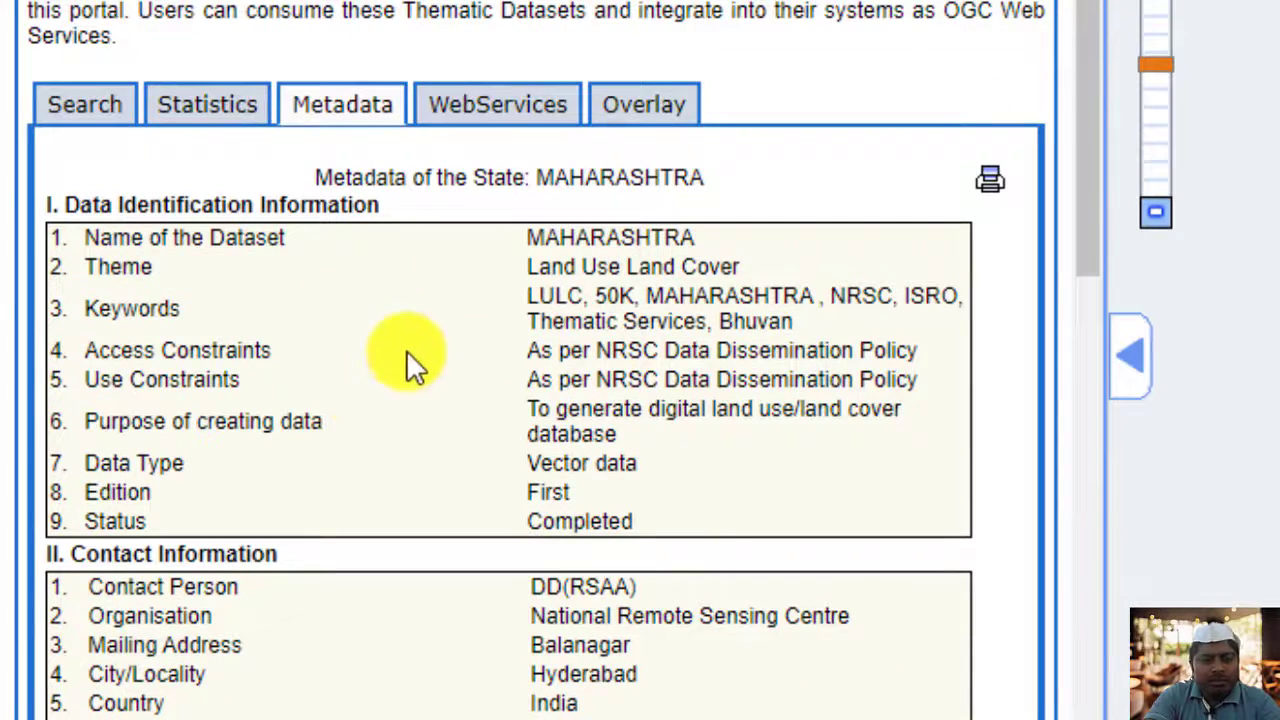
pyautogui.click(496, 120)
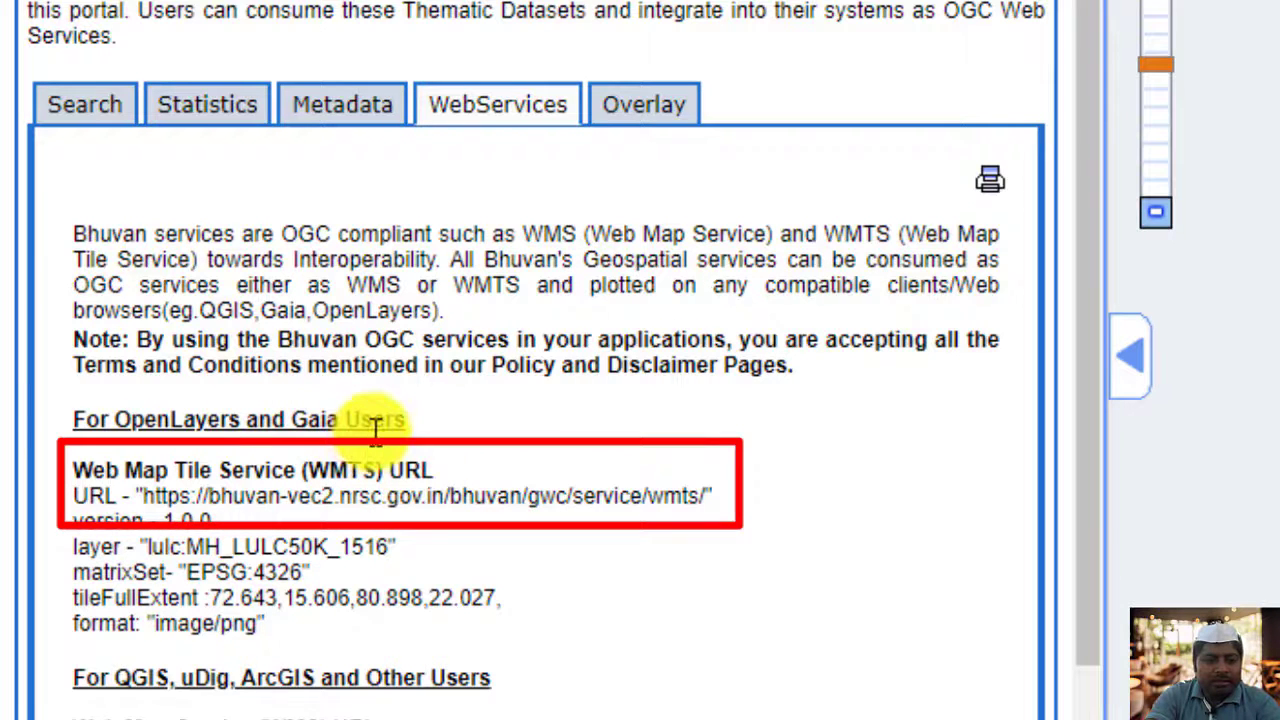
pyautogui.scroll(-2, 375, 430)
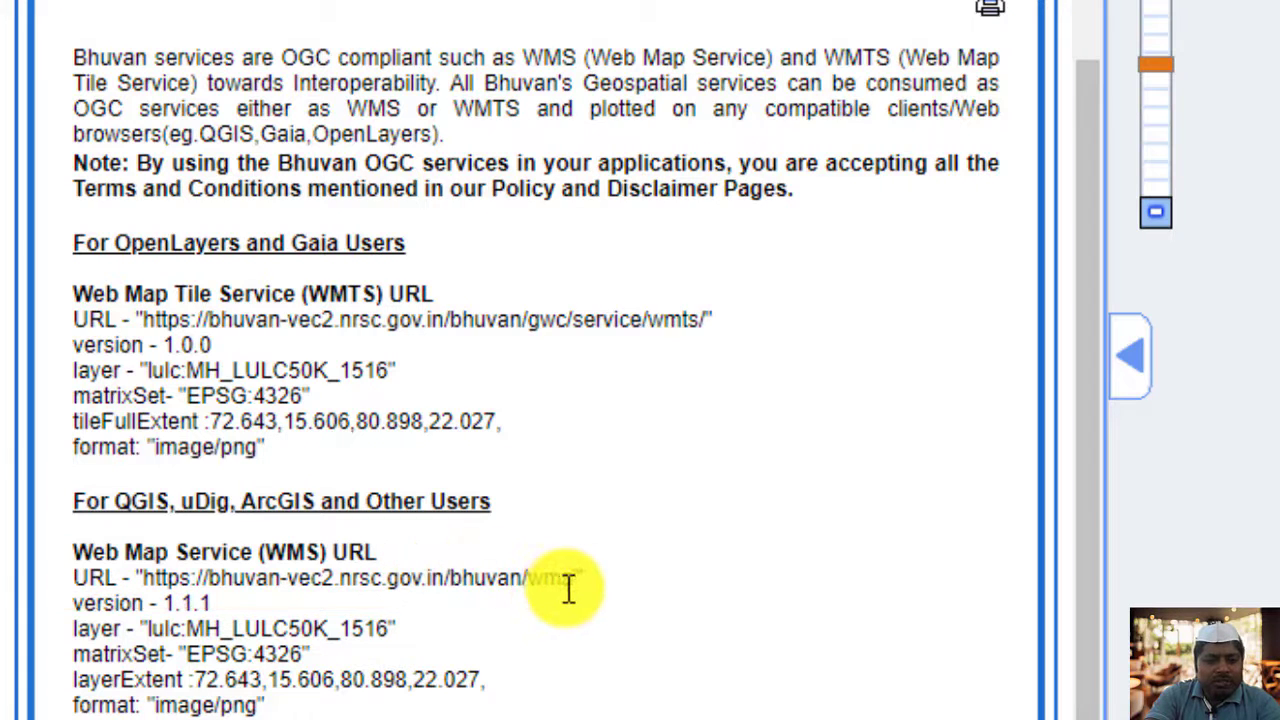
pyautogui.moveTo(566, 580); pyautogui.dragTo(141, 578)
pyautogui.rightClick(160, 577)
pyautogui.click(242, 600)
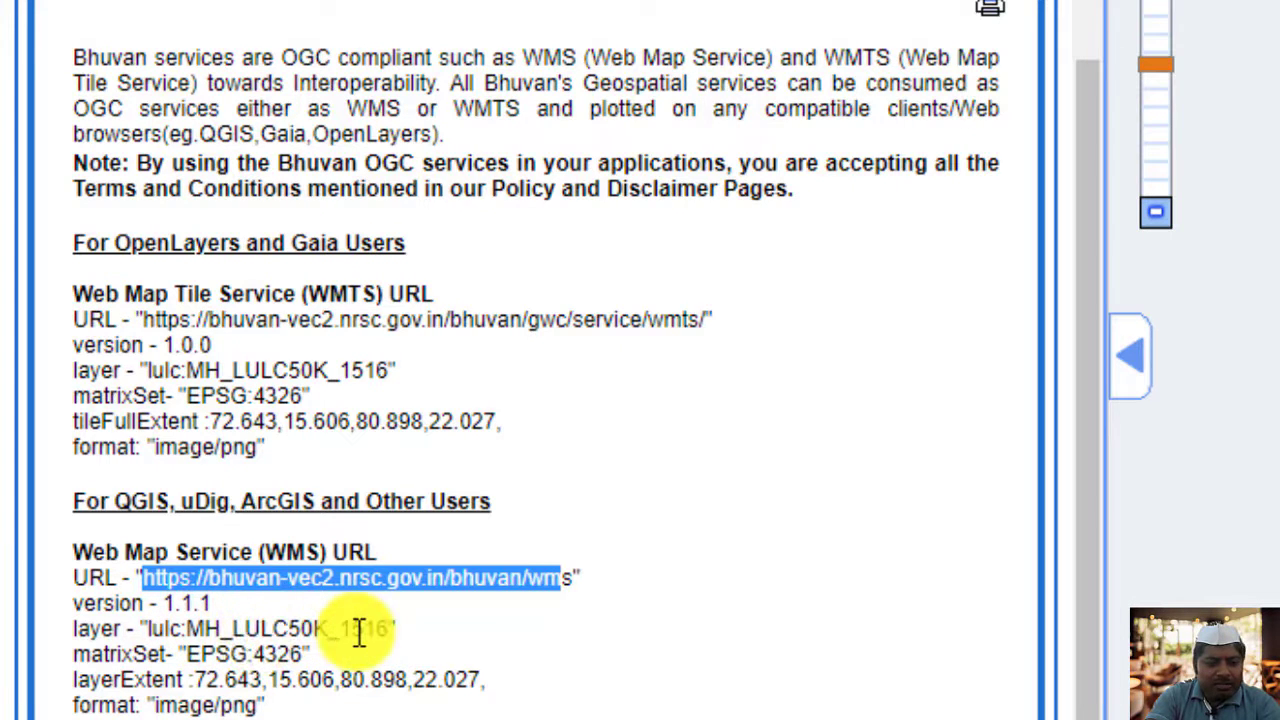
pyautogui.moveTo(390, 630); pyautogui.dragTo(150, 628)
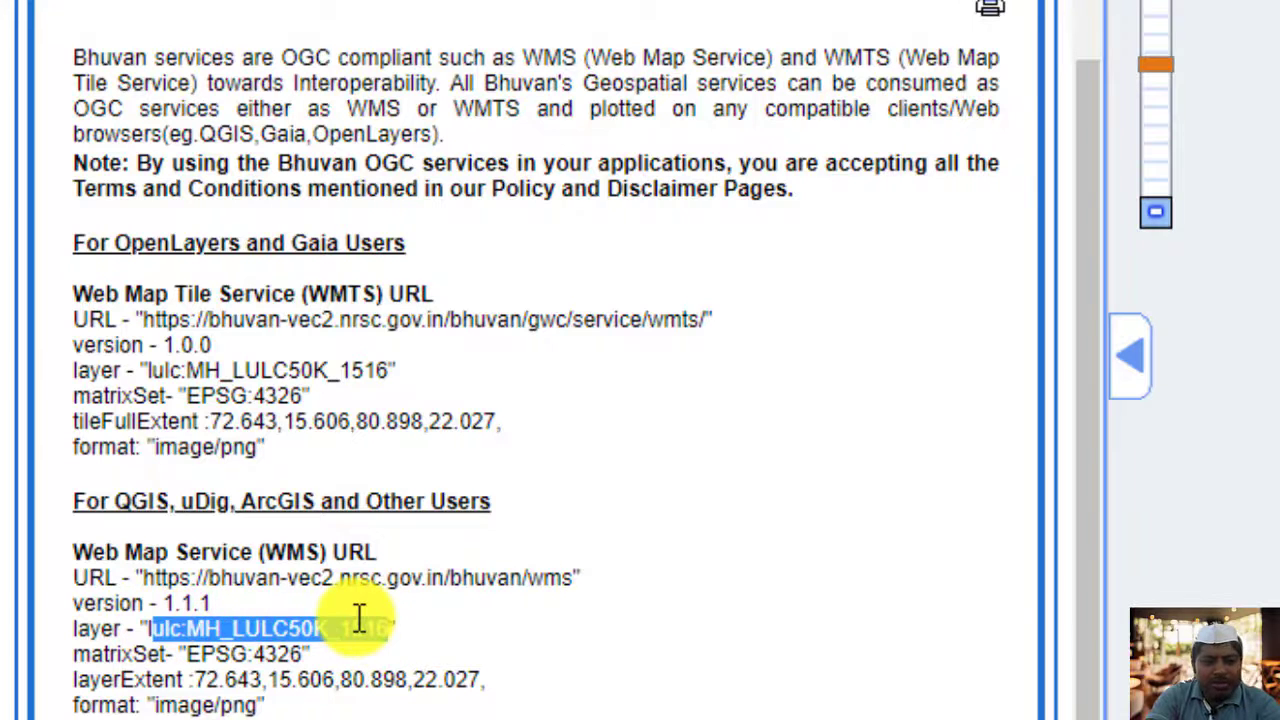
pyautogui.click(417, 577)
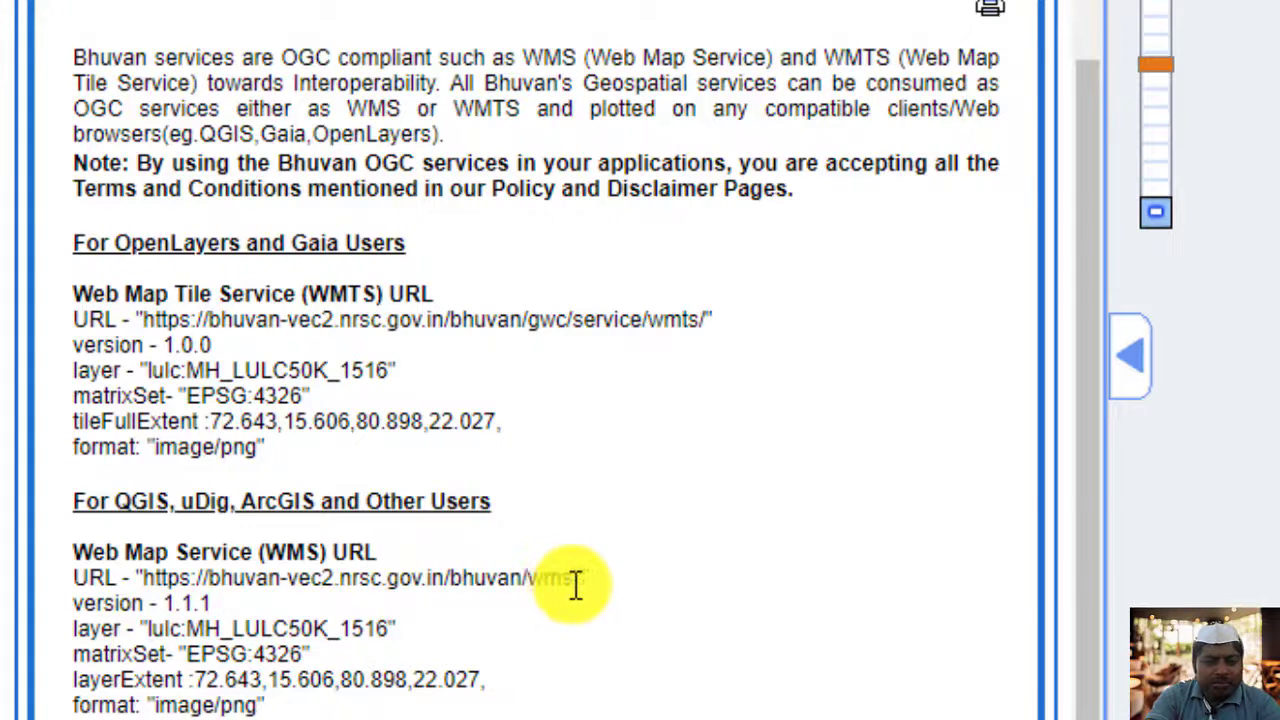
pyautogui.moveTo(574, 586); pyautogui.dragTo(152, 577)
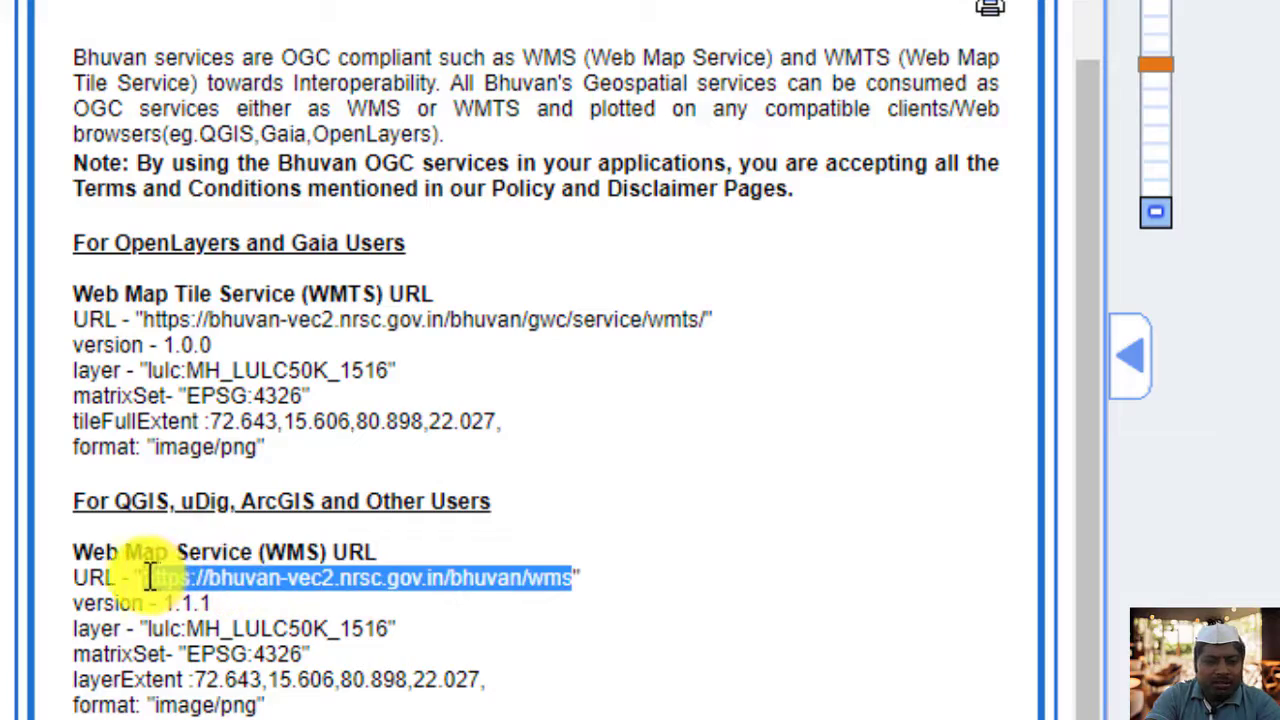
pyautogui.rightClick(150, 577)
pyautogui.click(223, 601)
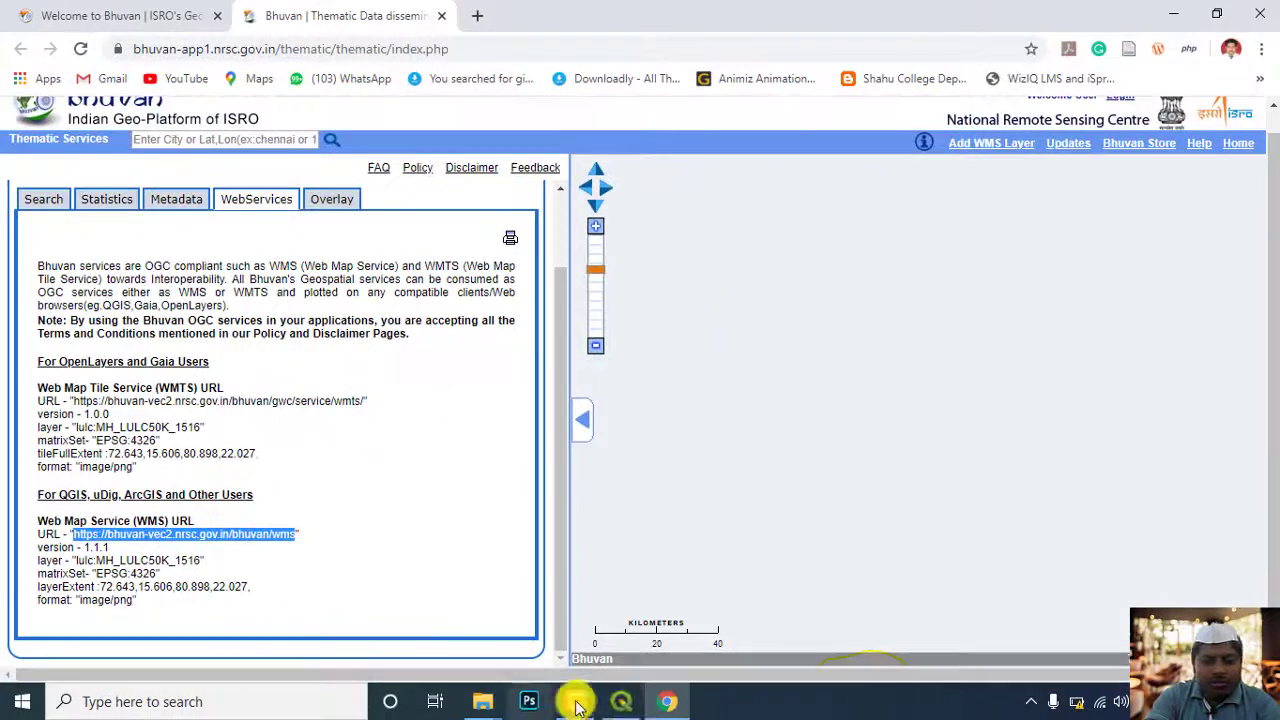
# Switch to QGIS and open the Data Source Manager for adding a WMS/WMTS layer
pyautogui.click(621, 701)
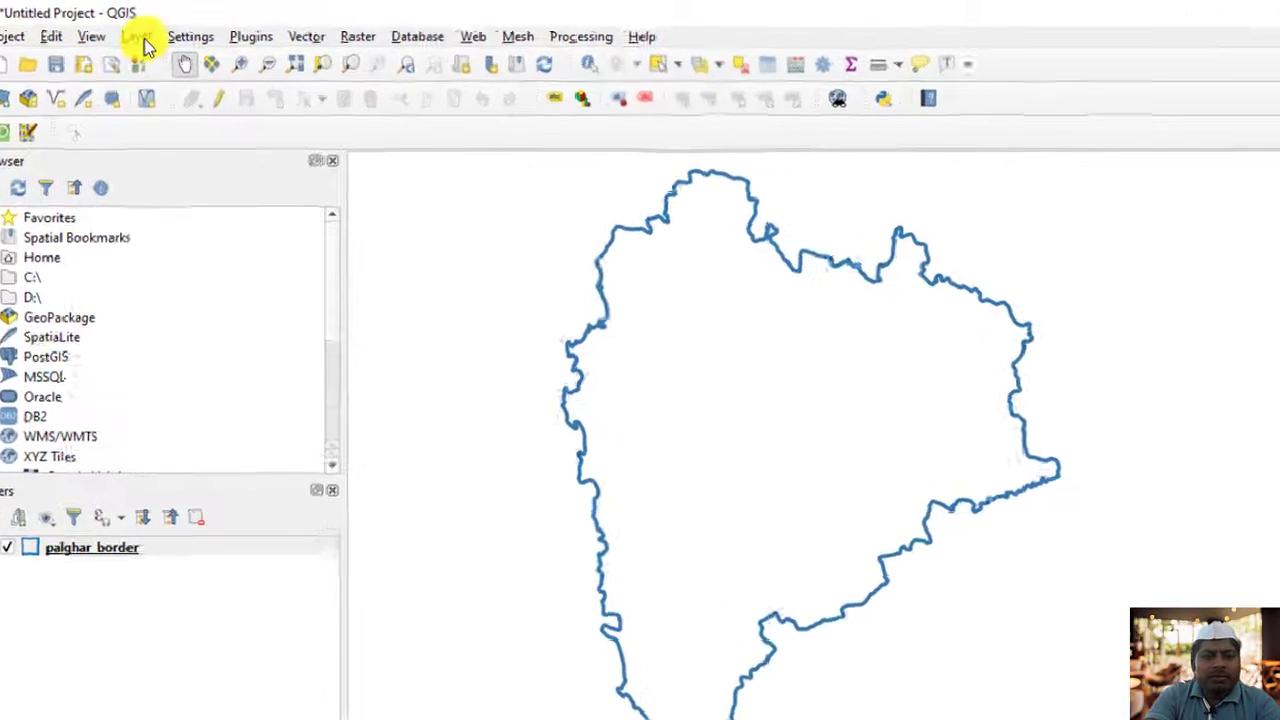
pyautogui.click(138, 30)
pyautogui.moveTo(186, 189)
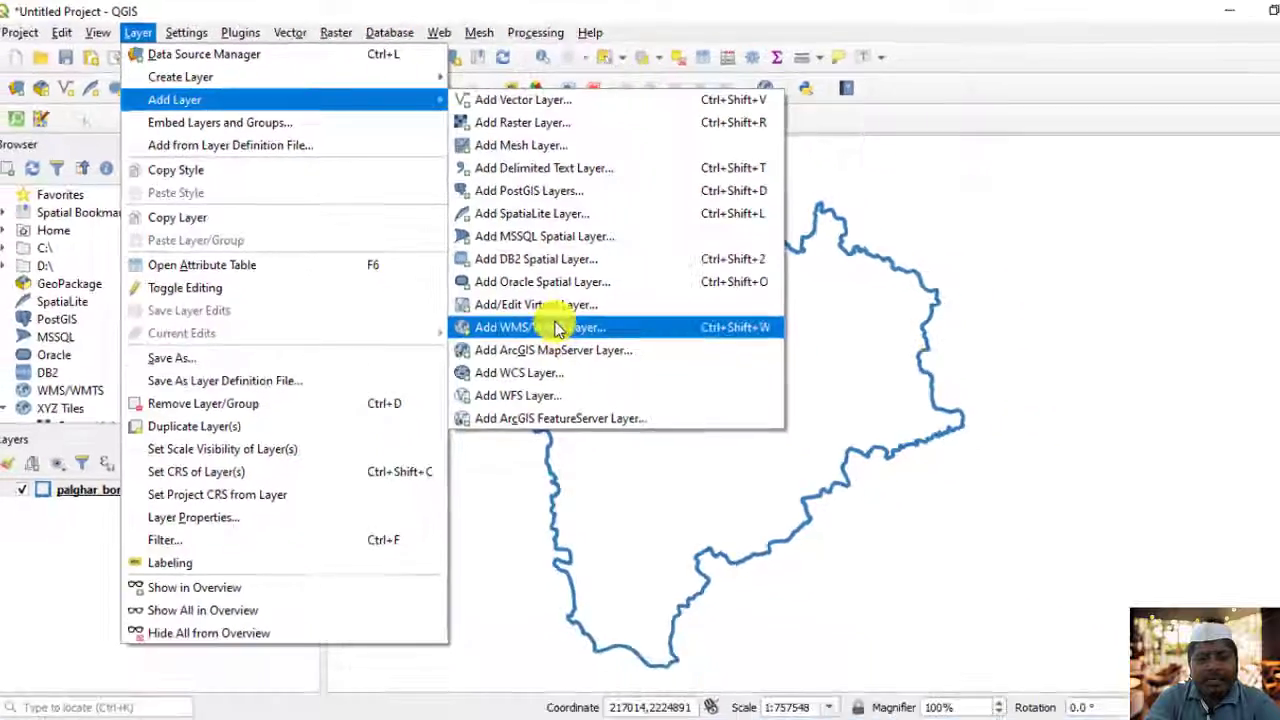
pyautogui.click(557, 329)
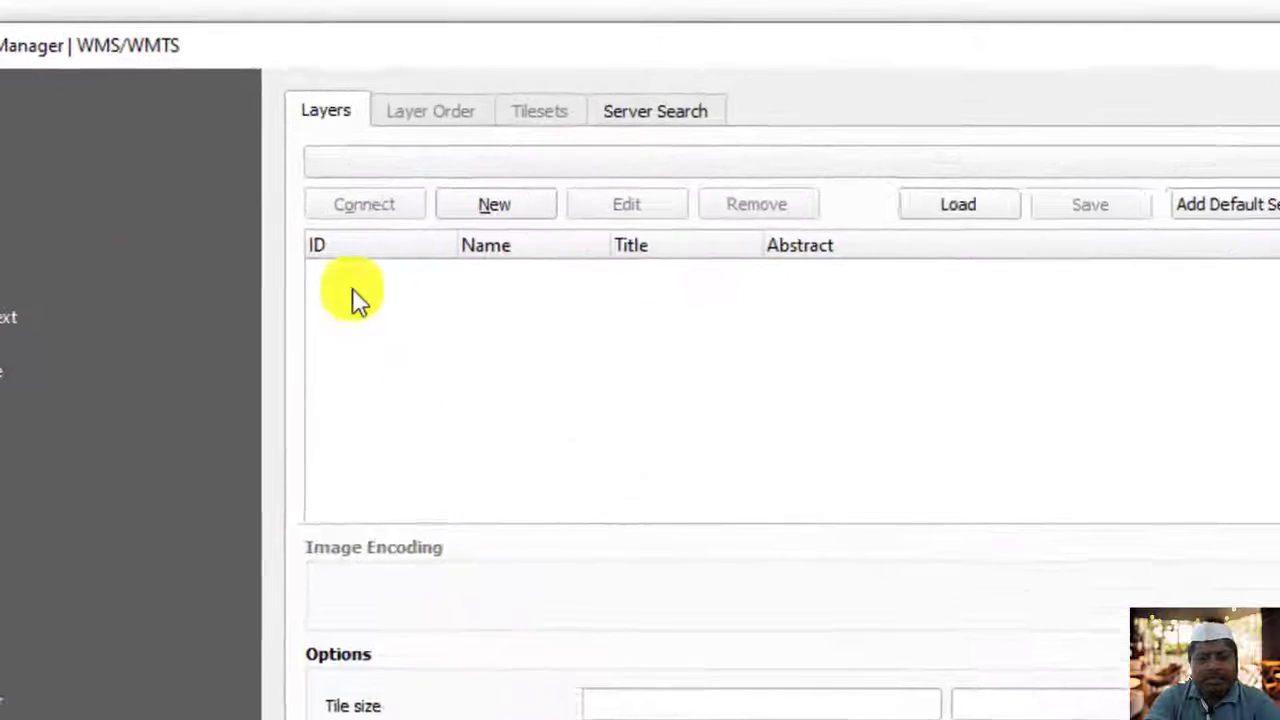
pyautogui.click(498, 227)
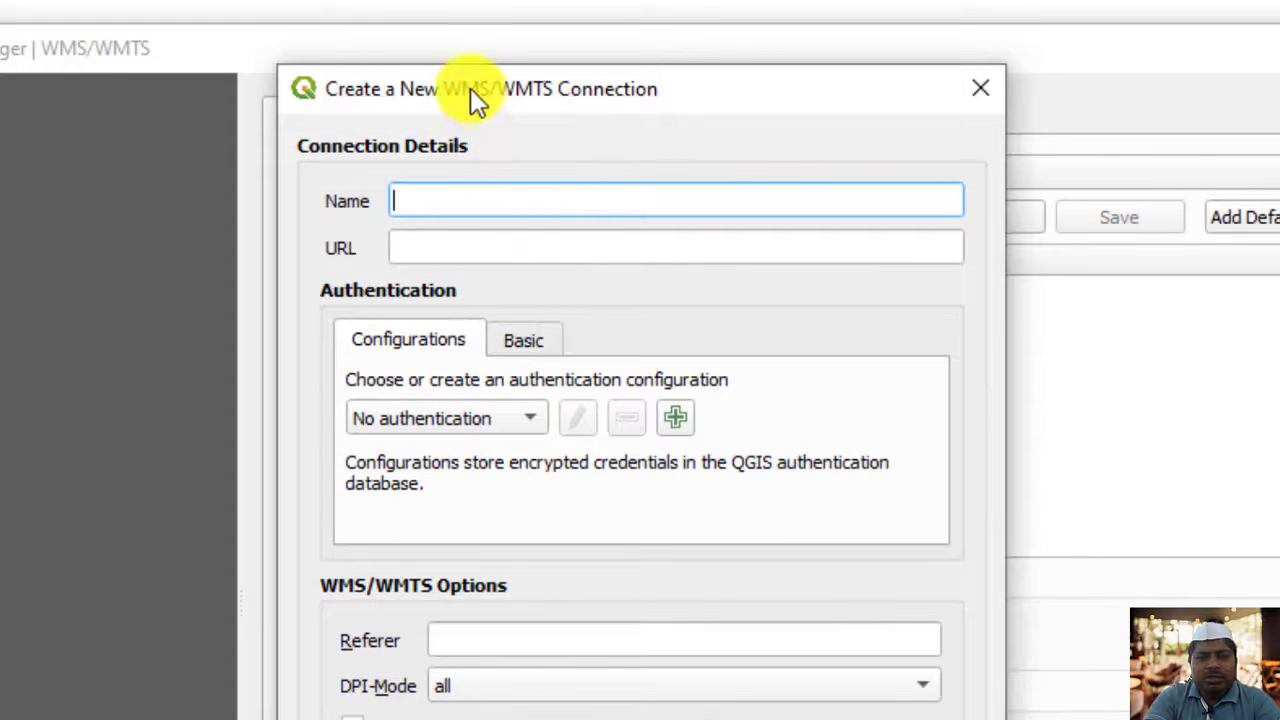
pyautogui.moveTo(470, 88); pyautogui.dragTo(745, 249)
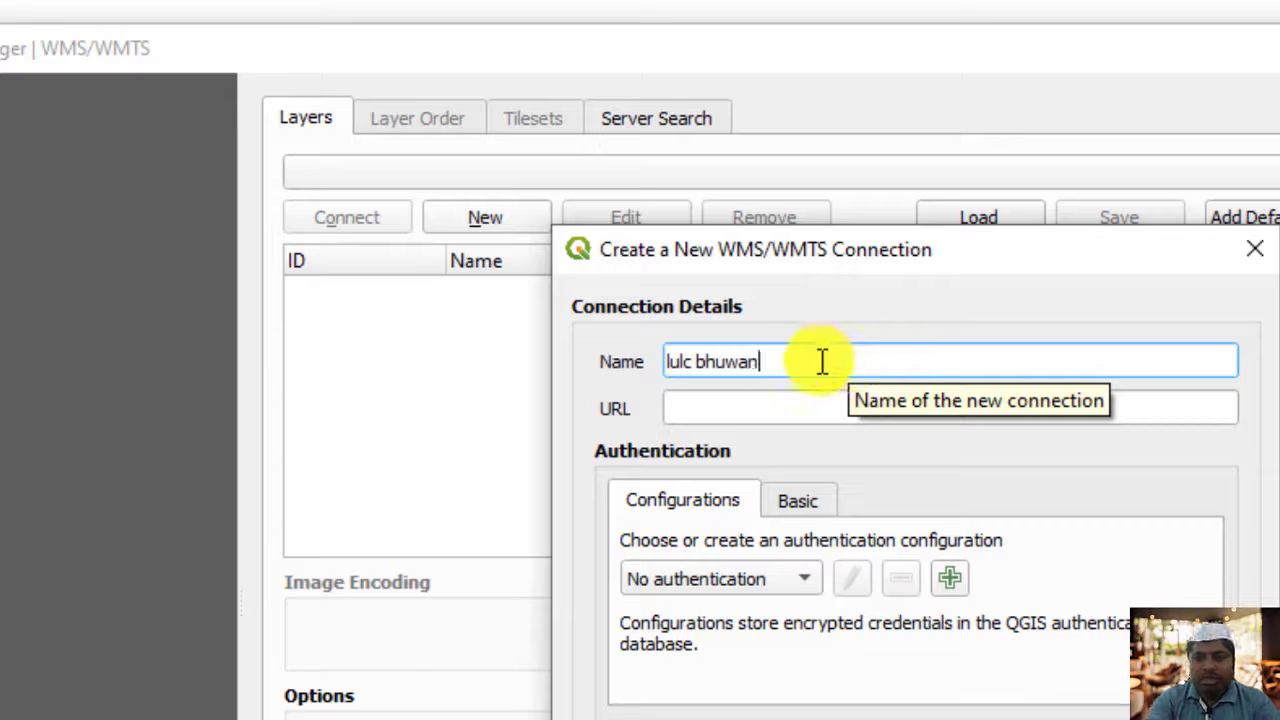
pyautogui.click(792, 408)
pyautogui.hotkey('ctrl', 'v')
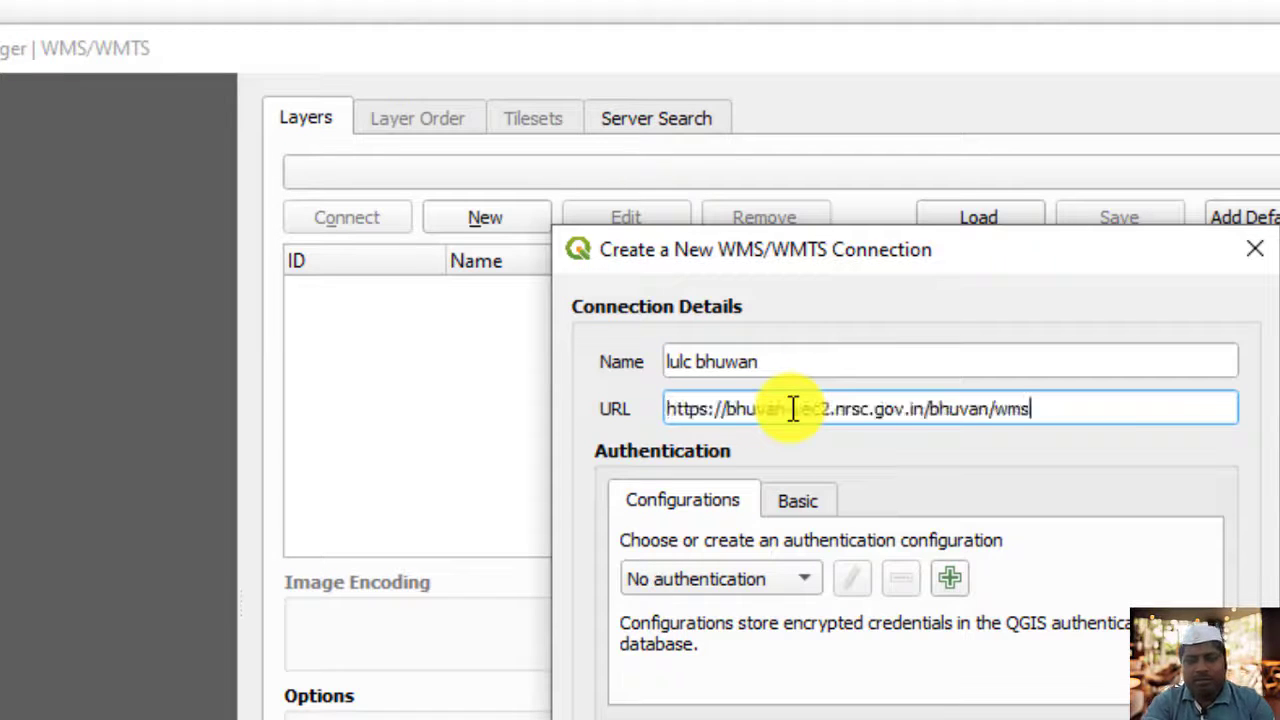
pyautogui.moveTo(902, 265); pyautogui.dragTo(809, 121)
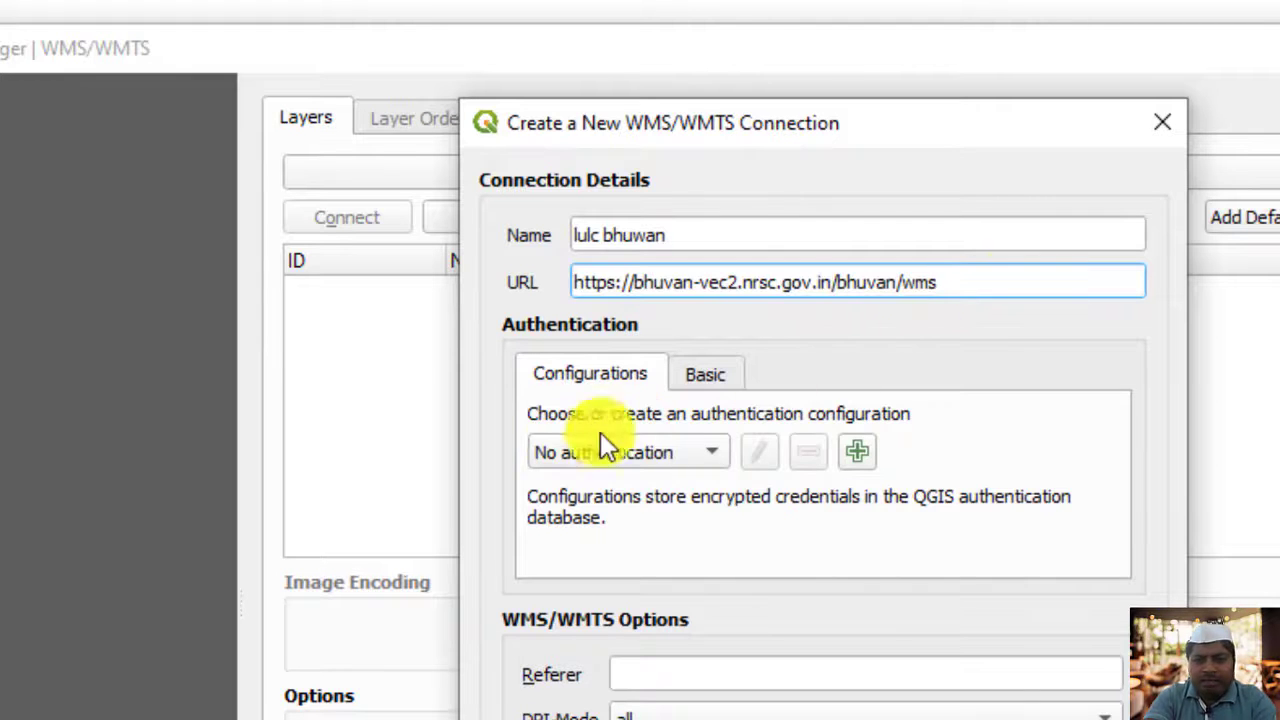
pyautogui.moveTo(797, 127); pyautogui.dragTo(709, 103)
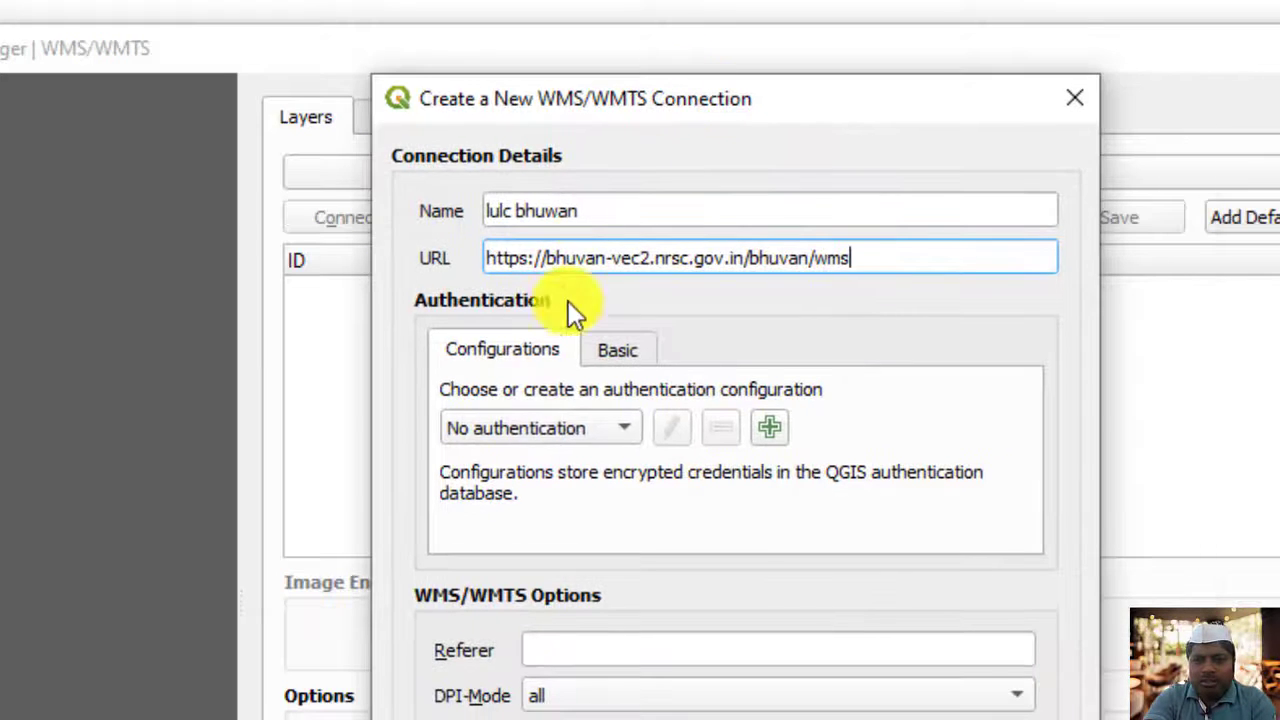
# Look at the authentication configuration and the Basic user name and password options of the new connection
pyautogui.click(592, 439)
pyautogui.click(617, 350)
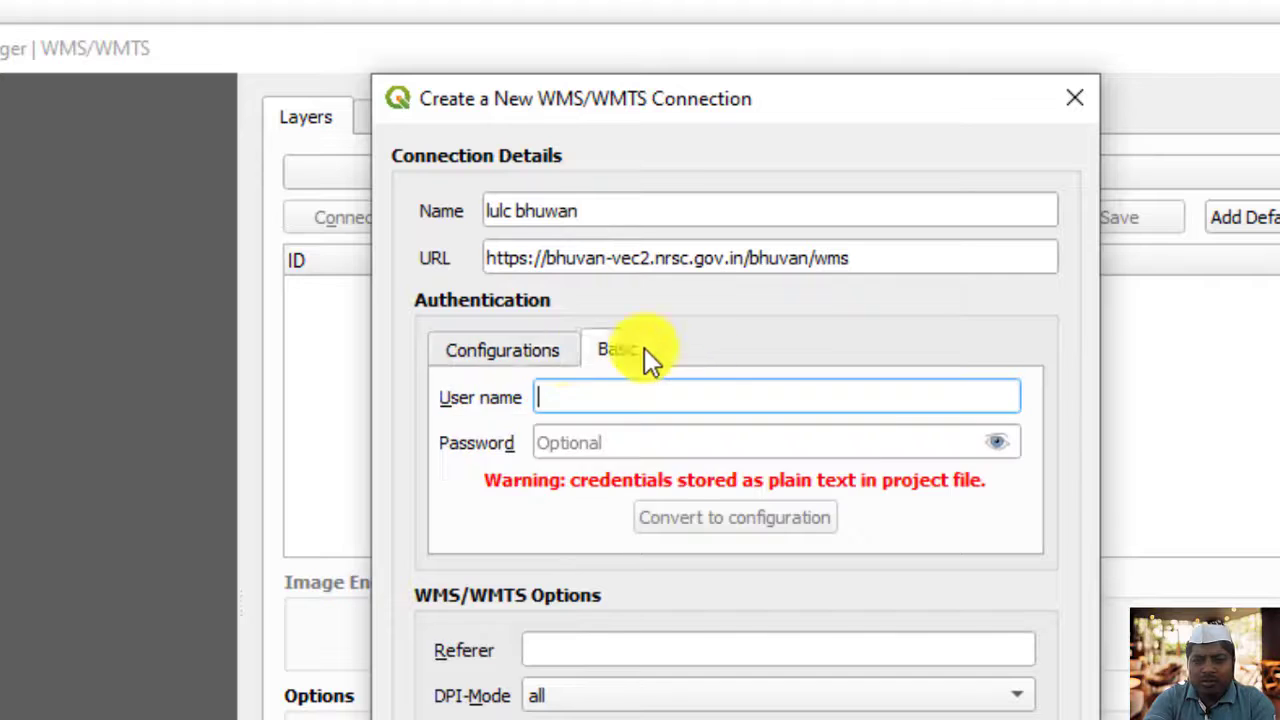
pyautogui.click(524, 350)
pyautogui.click(605, 350)
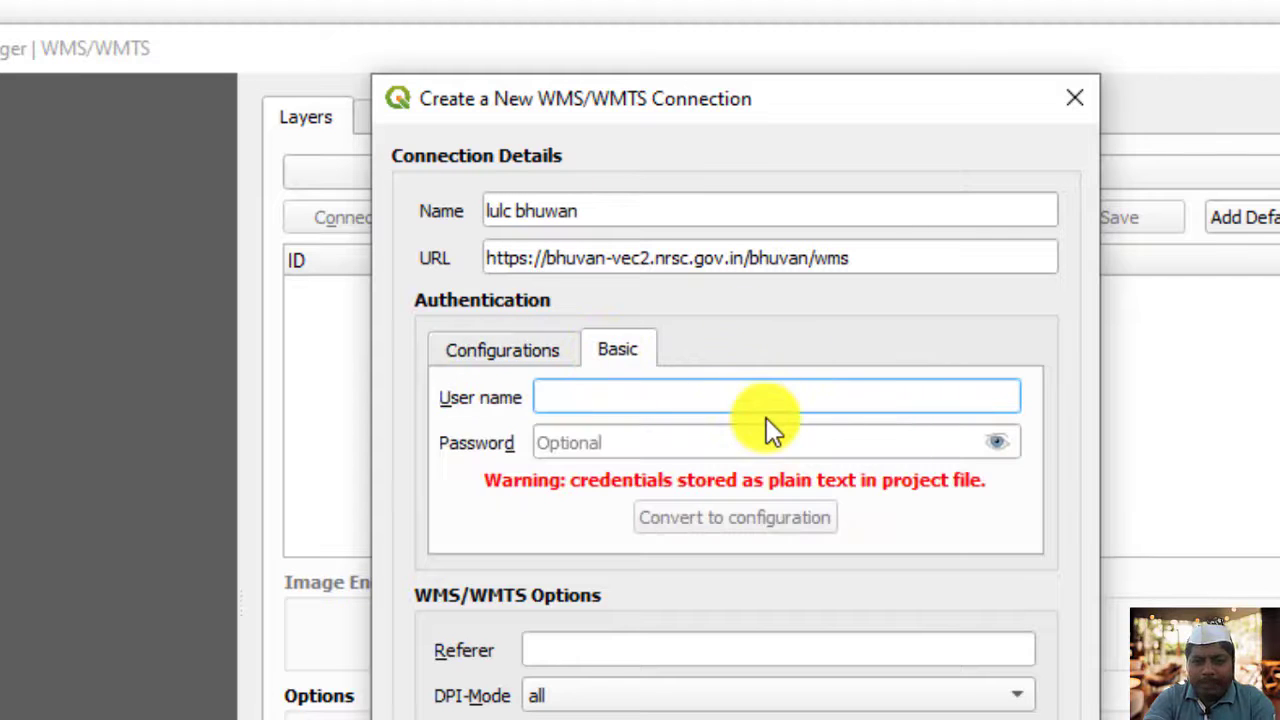
# Save the connection with no authentication and connect to the lulc bhuwan server
pyautogui.click(510, 352)
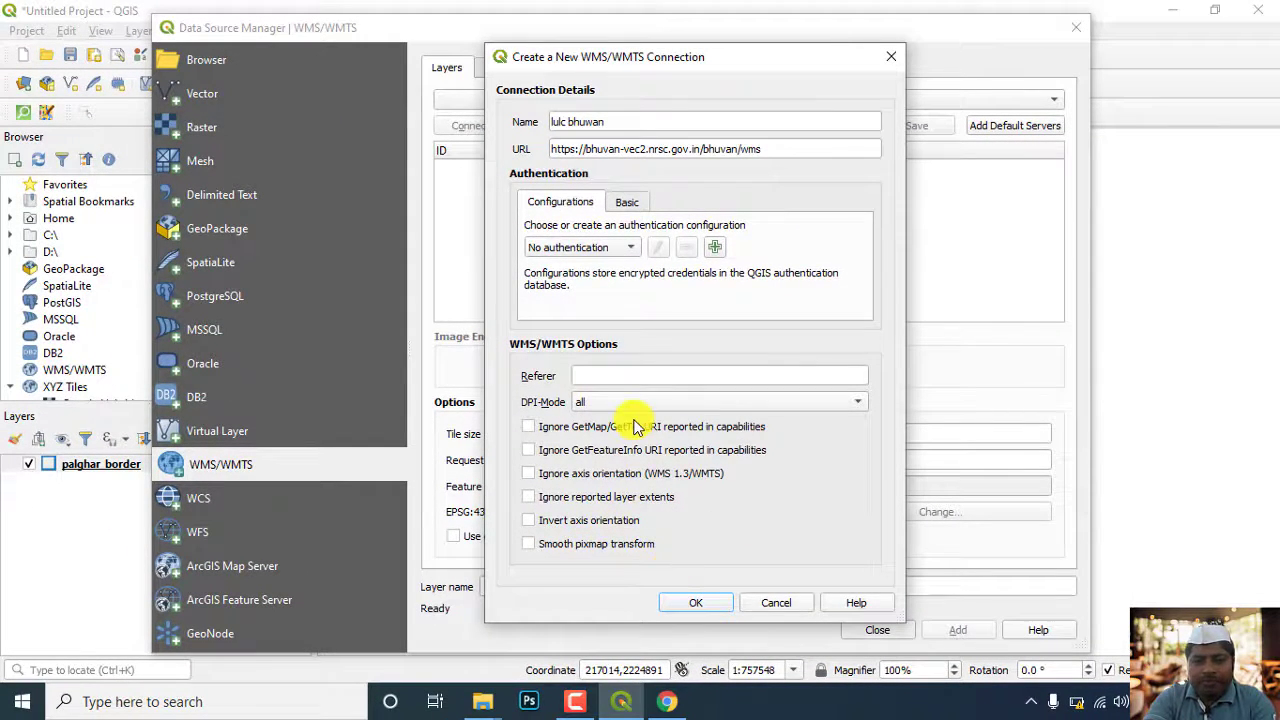
pyautogui.click(701, 602)
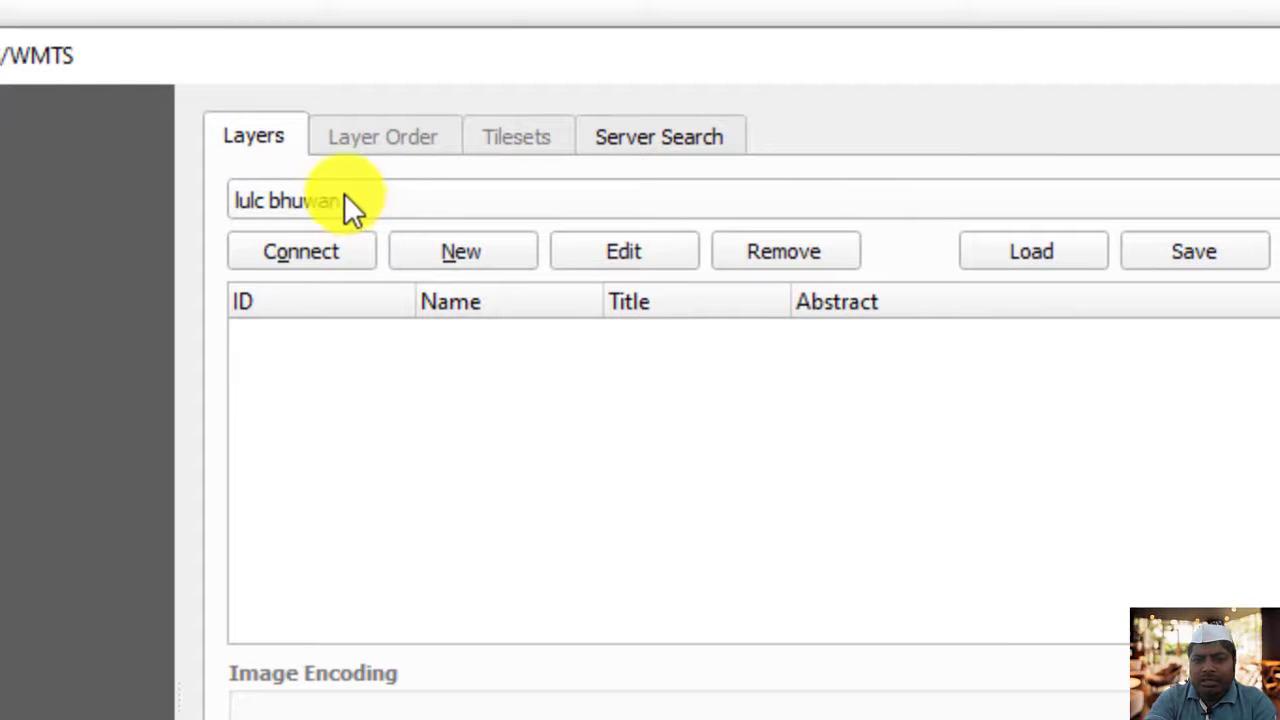
pyautogui.click(323, 250)
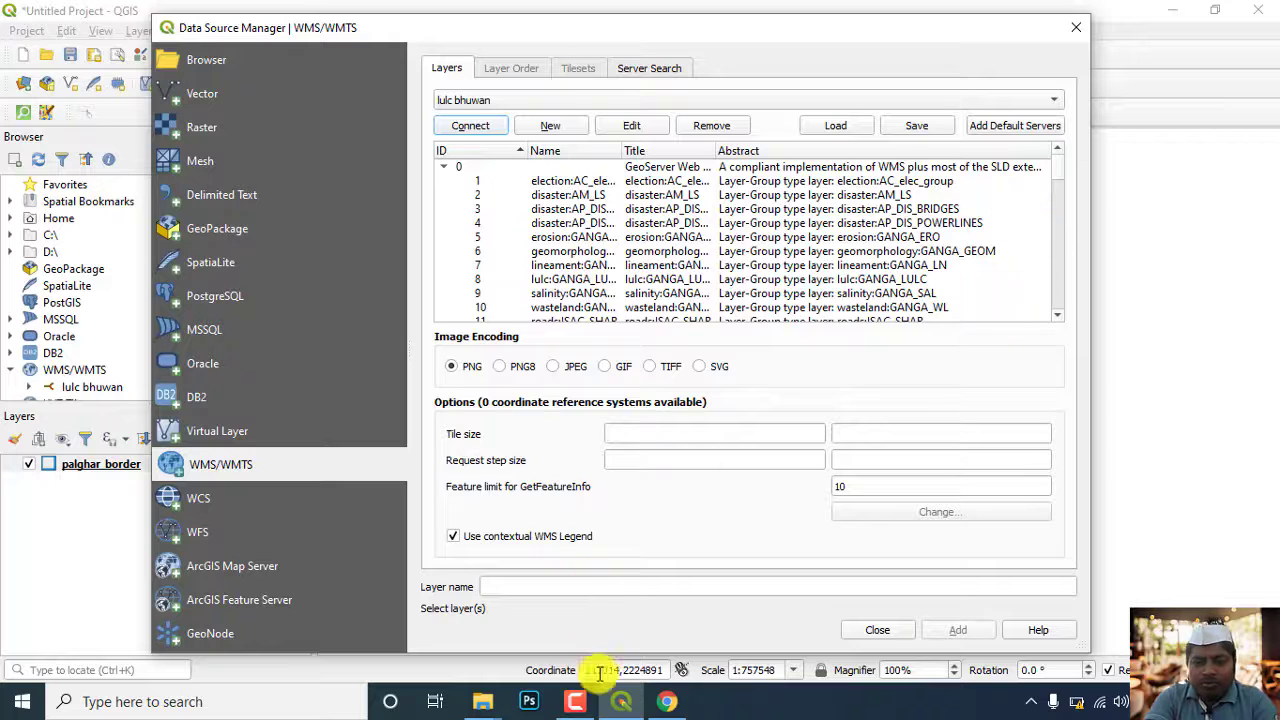
# Look through the lulc bhuwan server's layer list for the Maharashtra layers with the MH prefix
pyautogui.click(662, 702)
pyautogui.click(206, 563)
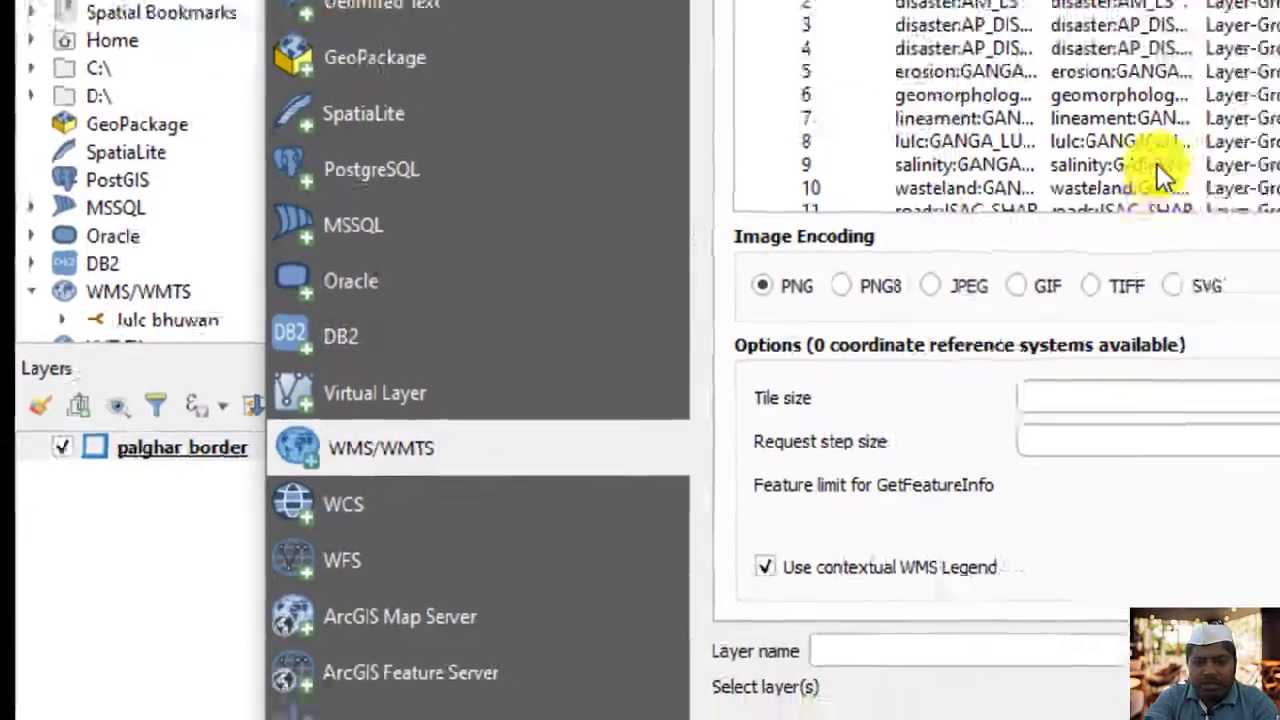
pyautogui.scroll(-2, 600, 330)
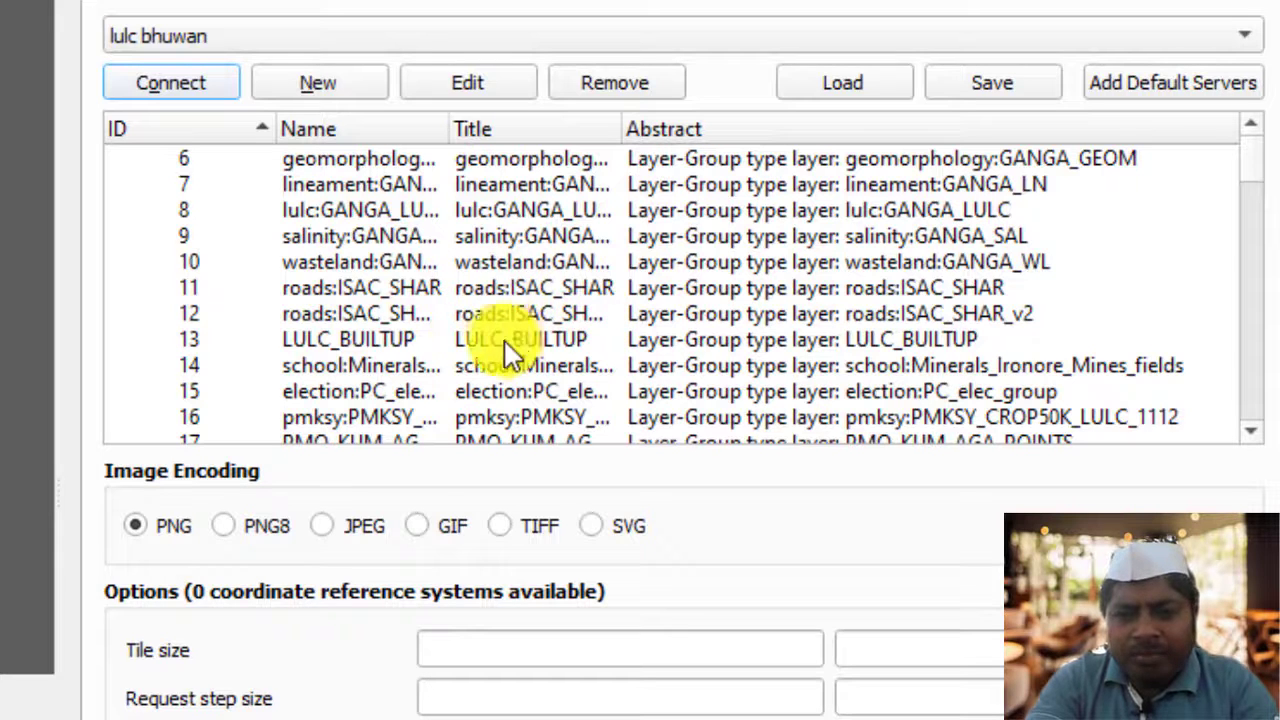
pyautogui.scroll(-10, 490, 330)
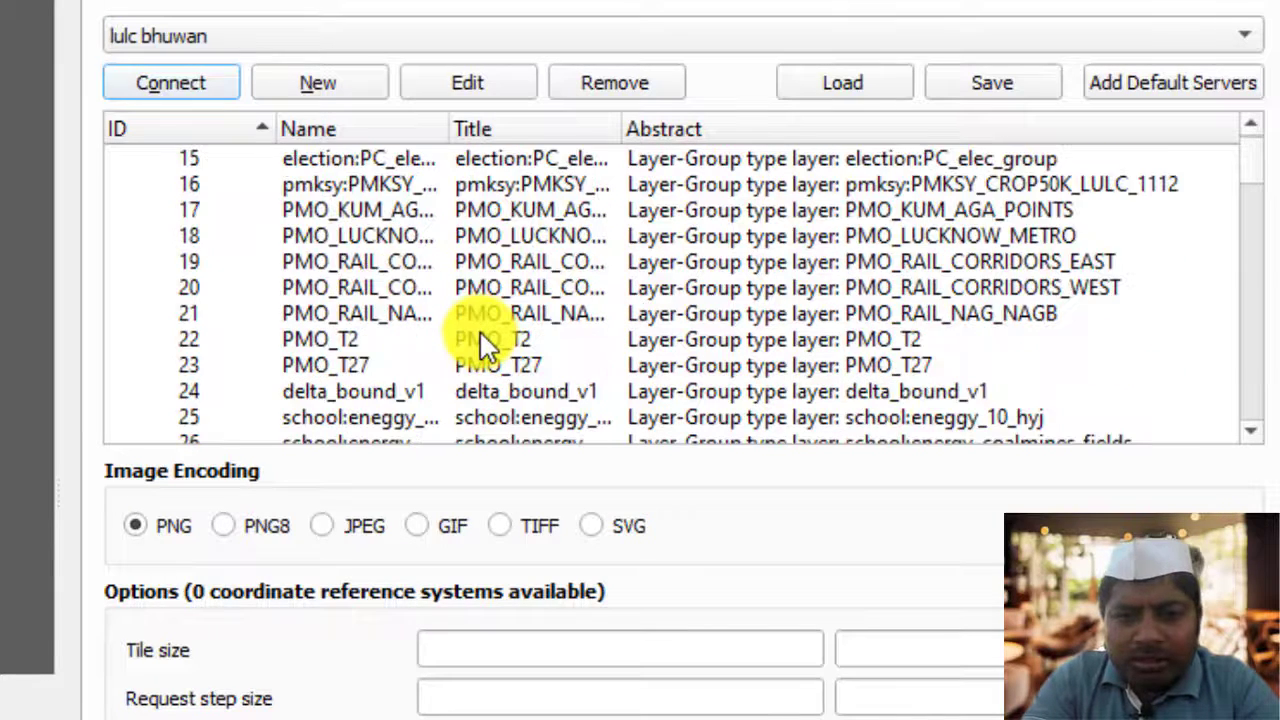
pyautogui.scroll(-20, 481, 333)
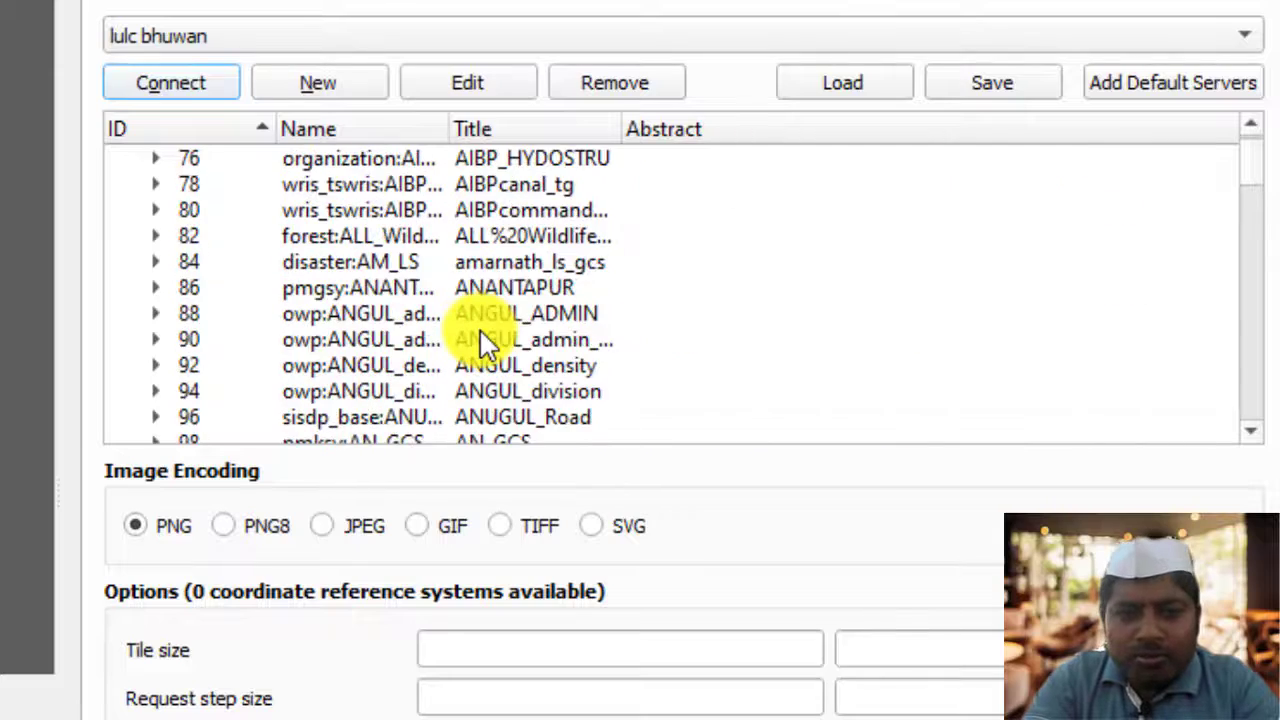
pyautogui.scroll(-7, 481, 338)
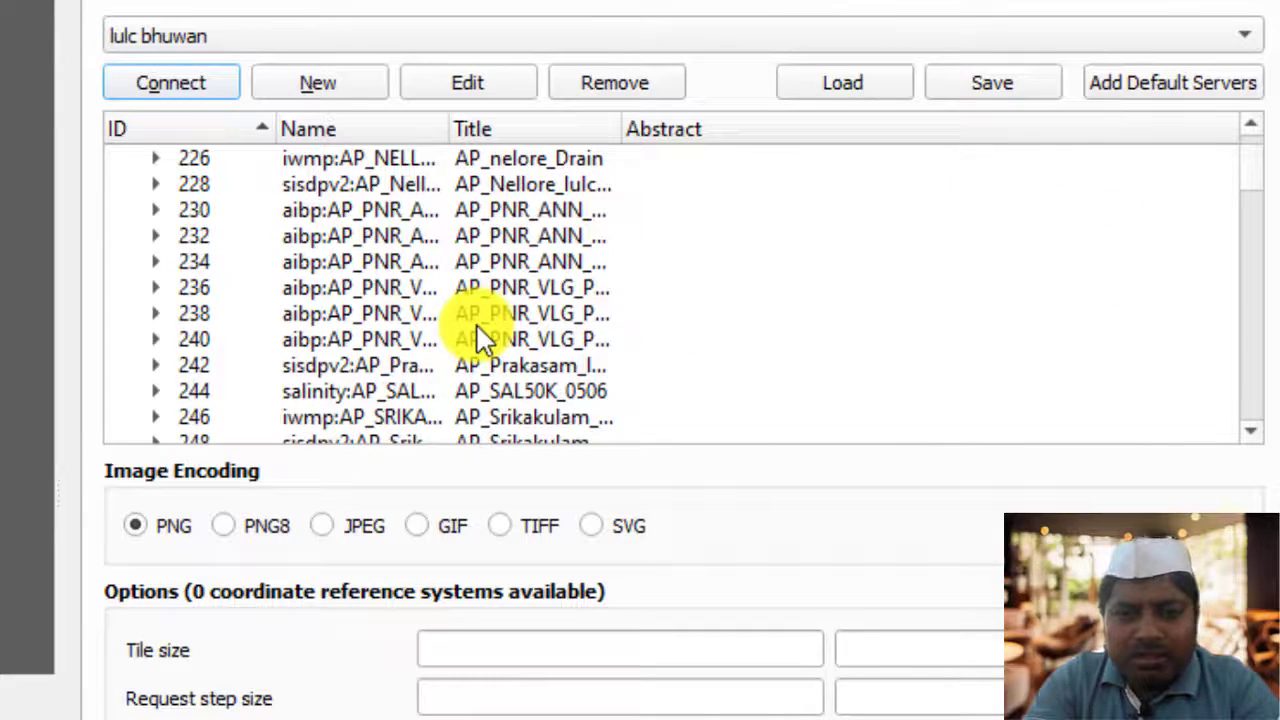
pyautogui.scroll(-12, 481, 338)
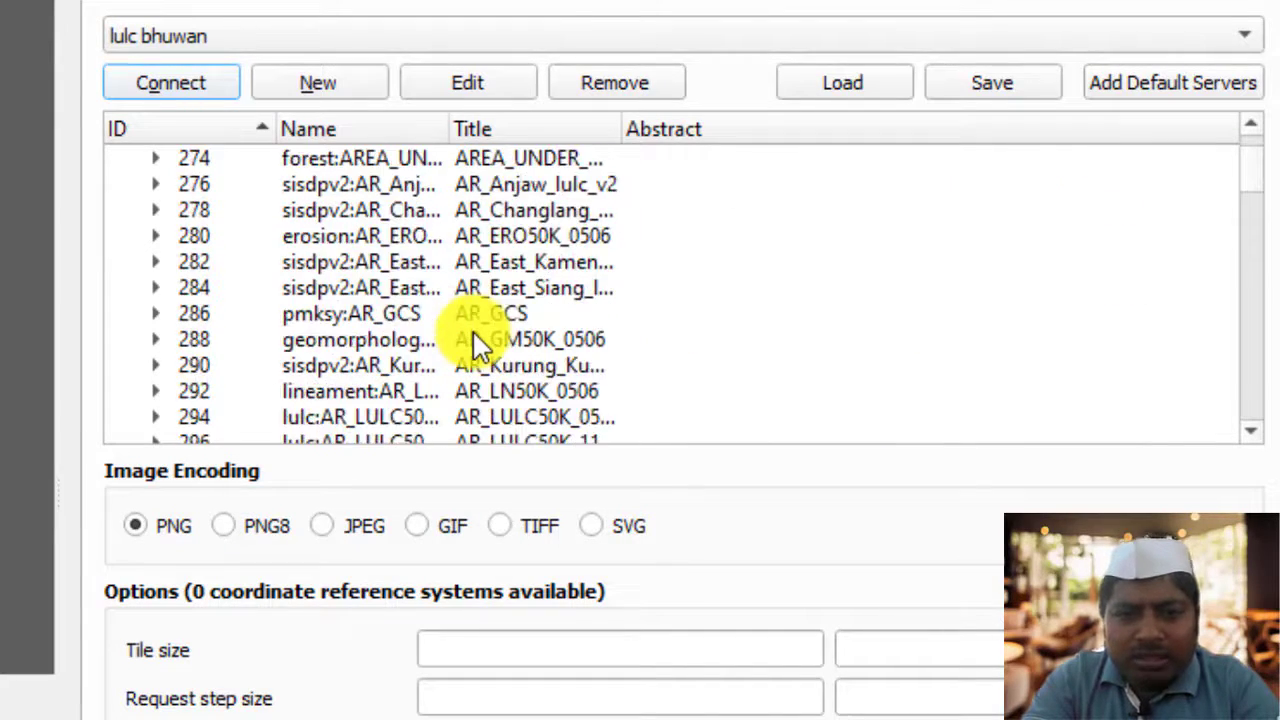
pyautogui.scroll(-12, 481, 338)
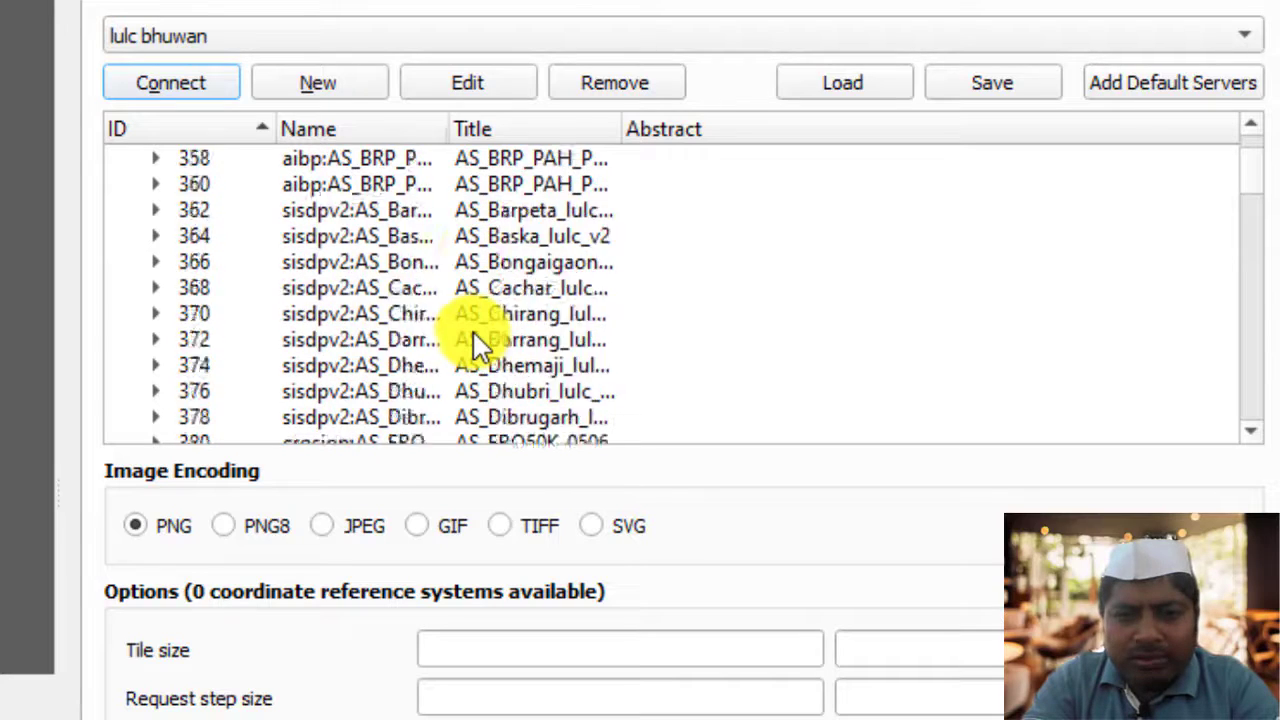
pyautogui.scroll(-10, 478, 340)
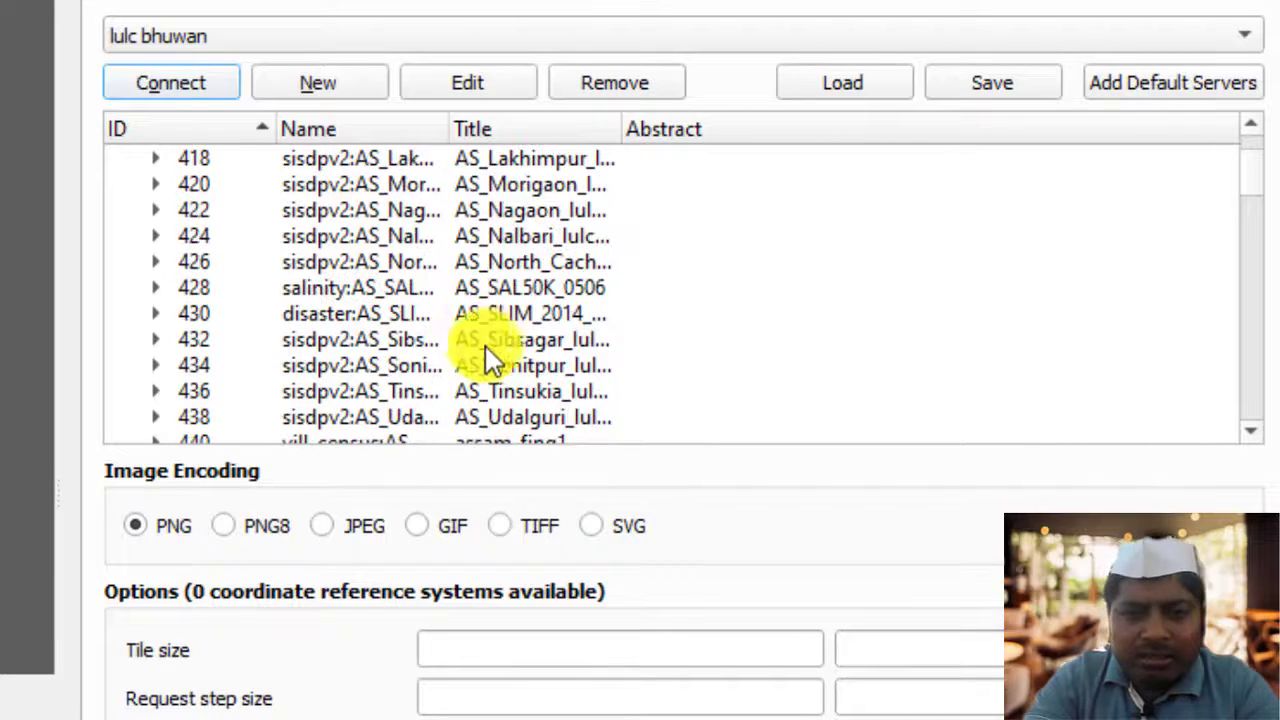
pyautogui.scroll(-11, 487, 352)
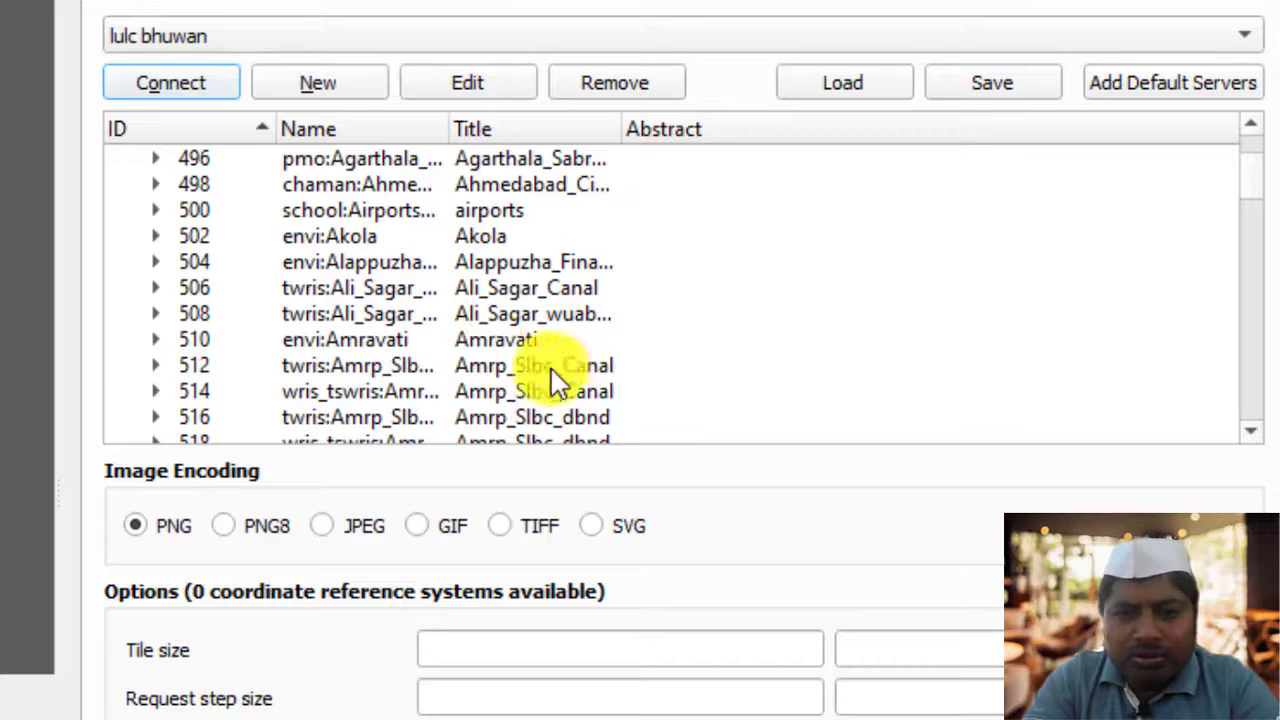
pyautogui.scroll(-2, 540, 370)
pyautogui.scroll(-14, 538, 368)
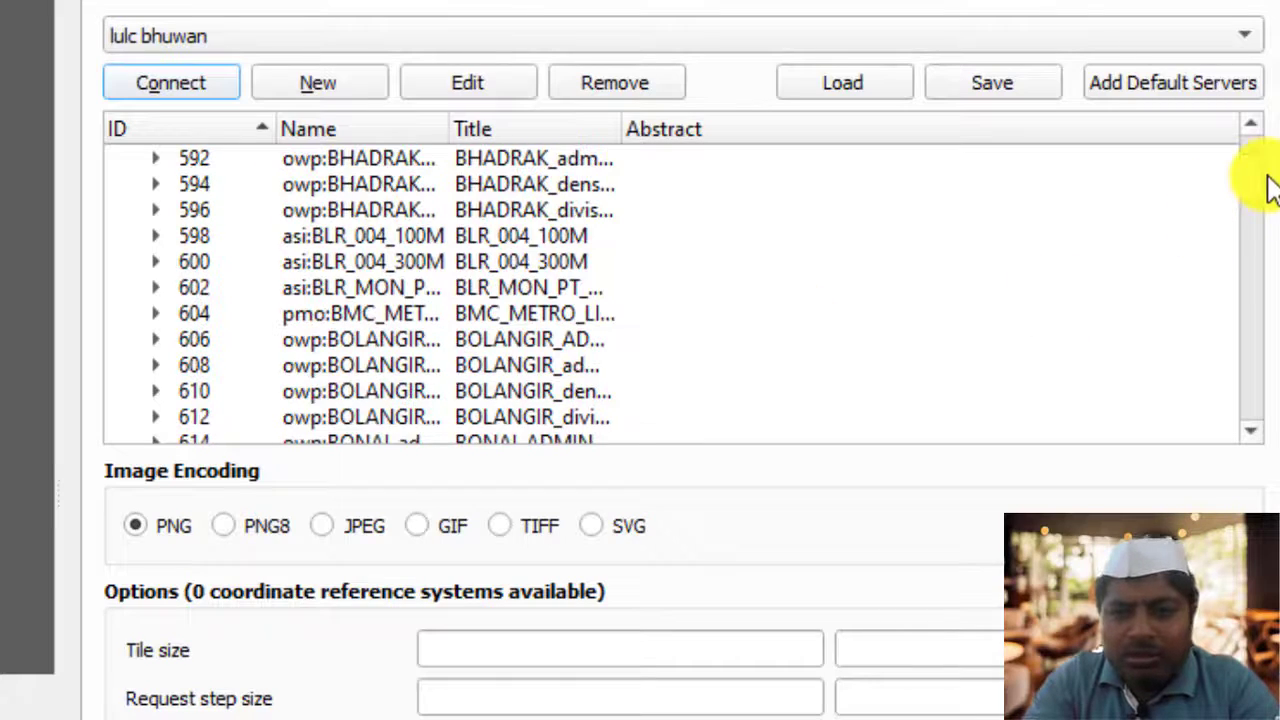
pyautogui.moveTo(1257, 182); pyautogui.dragTo(1250, 250)
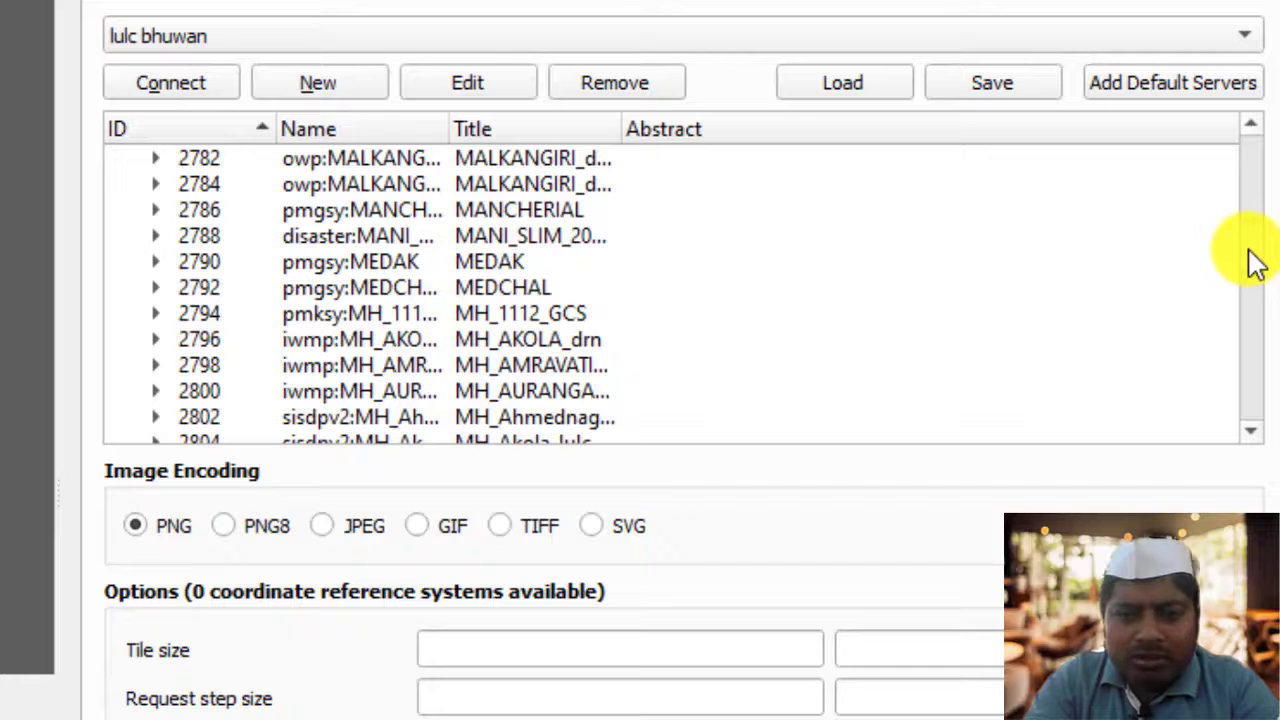
pyautogui.moveTo(1257, 262); pyautogui.dragTo(1251, 340)
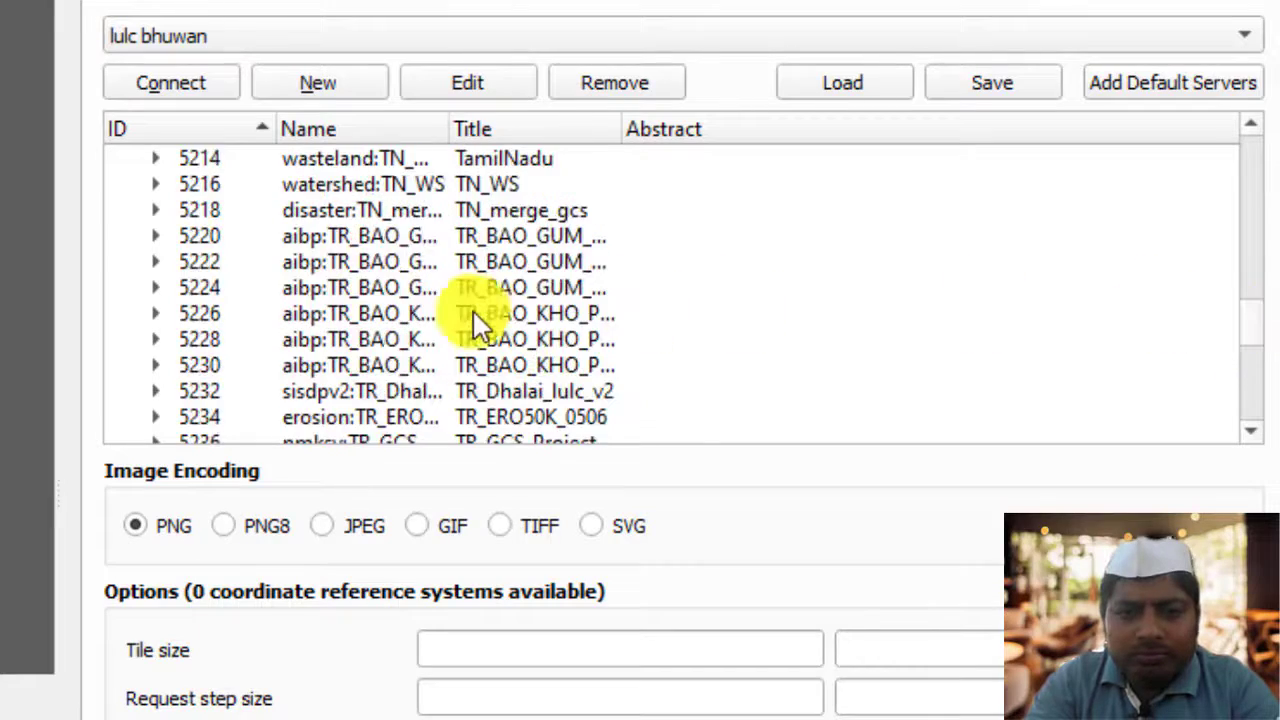
pyautogui.scroll(20, 472, 312)
pyautogui.scroll(8, 472, 312)
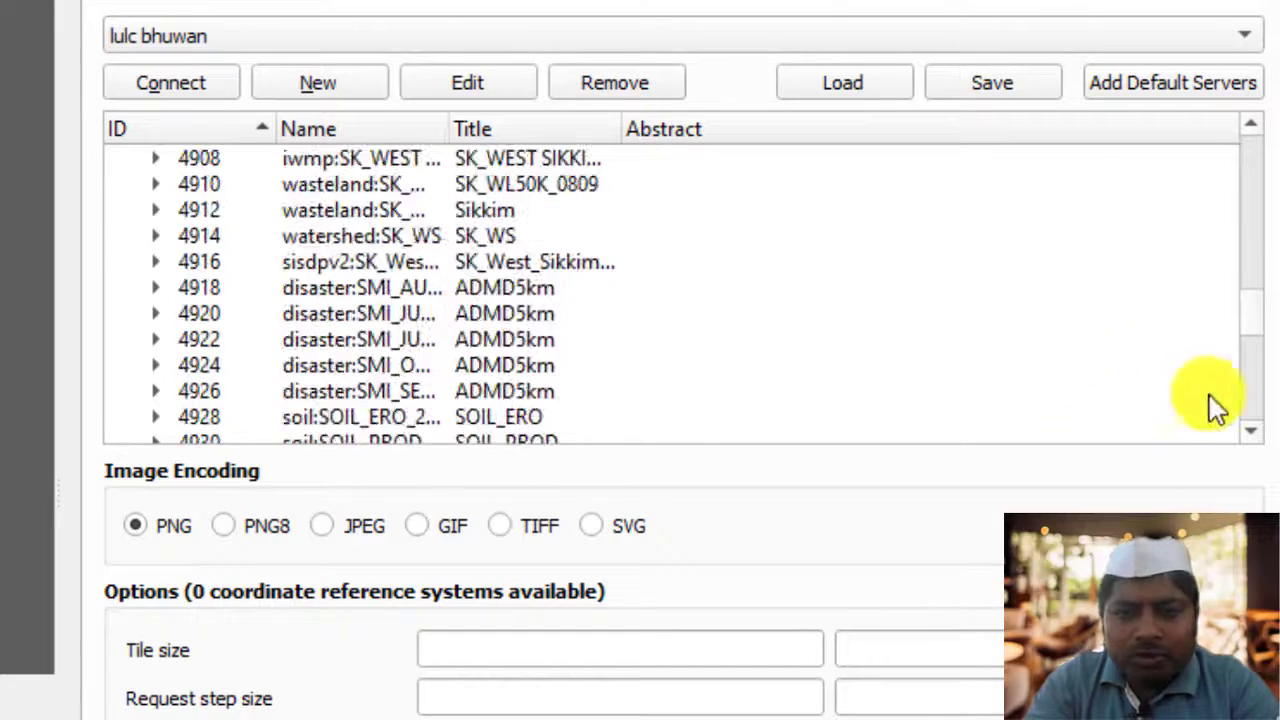
pyautogui.moveTo(1249, 343); pyautogui.dragTo(1258, 287)
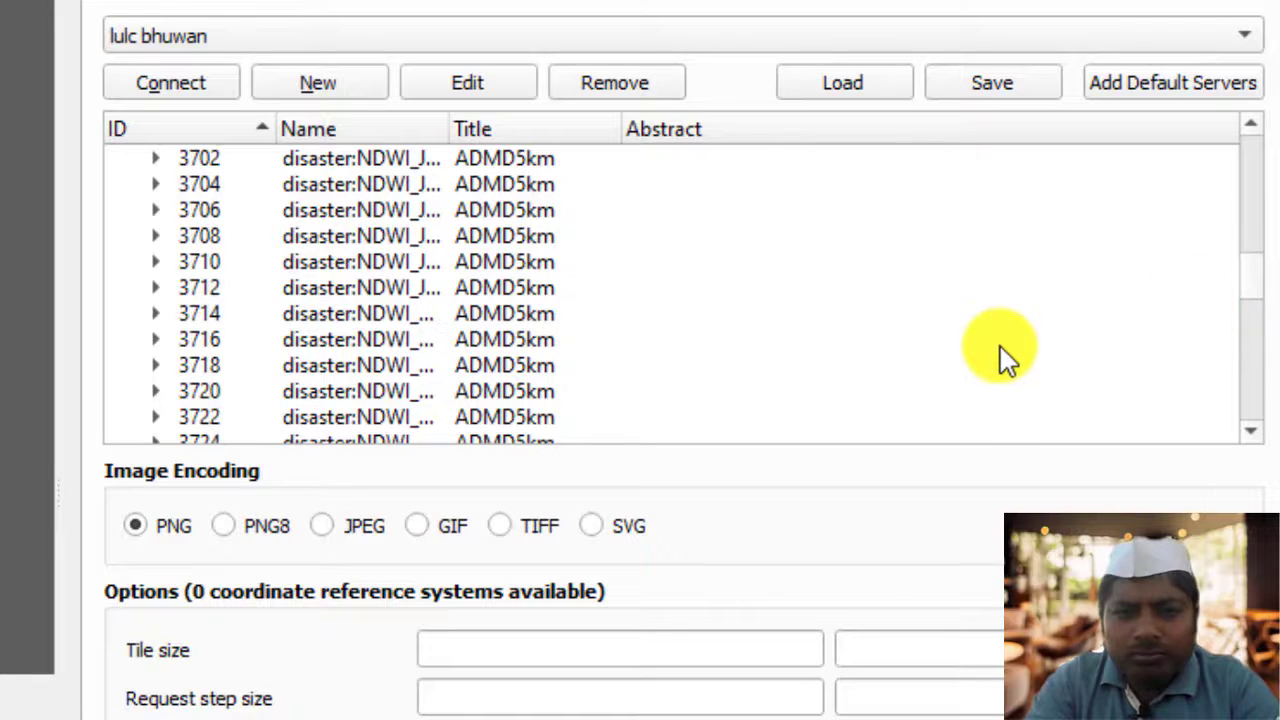
pyautogui.scroll(-20, 1000, 346)
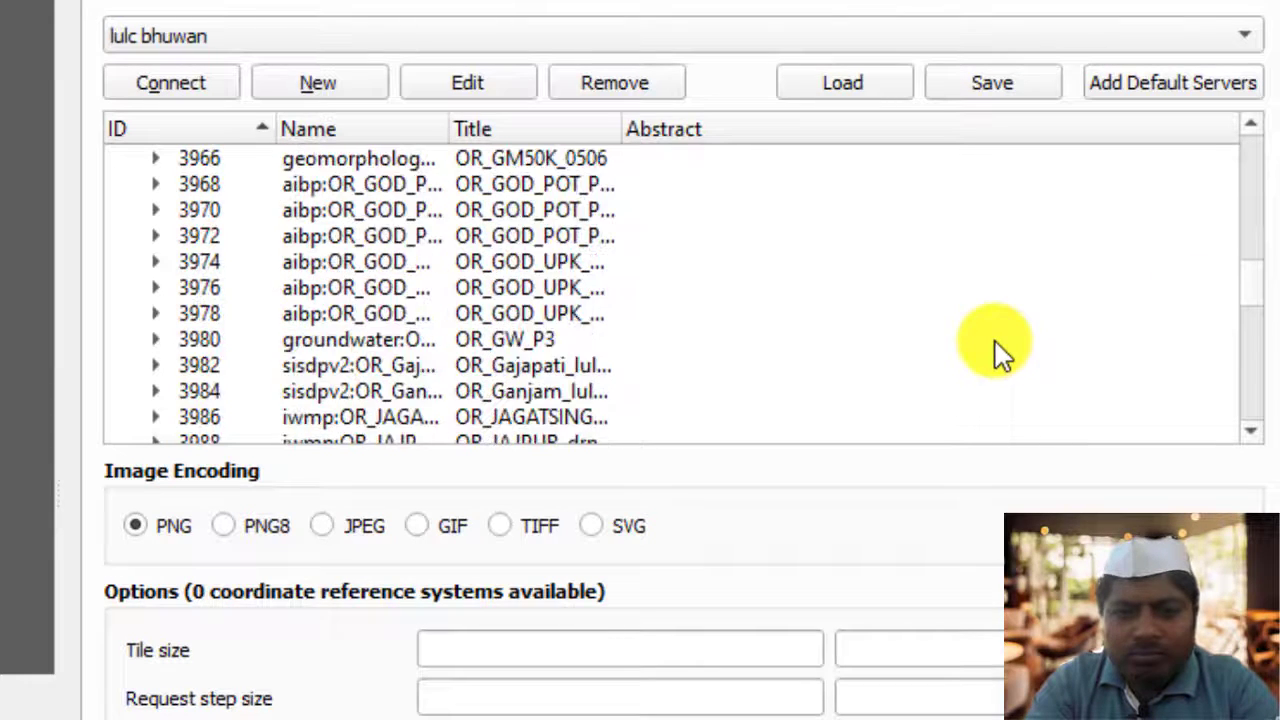
pyautogui.scroll(-8, 995, 343)
pyautogui.moveTo(1257, 296); pyautogui.dragTo(1261, 263)
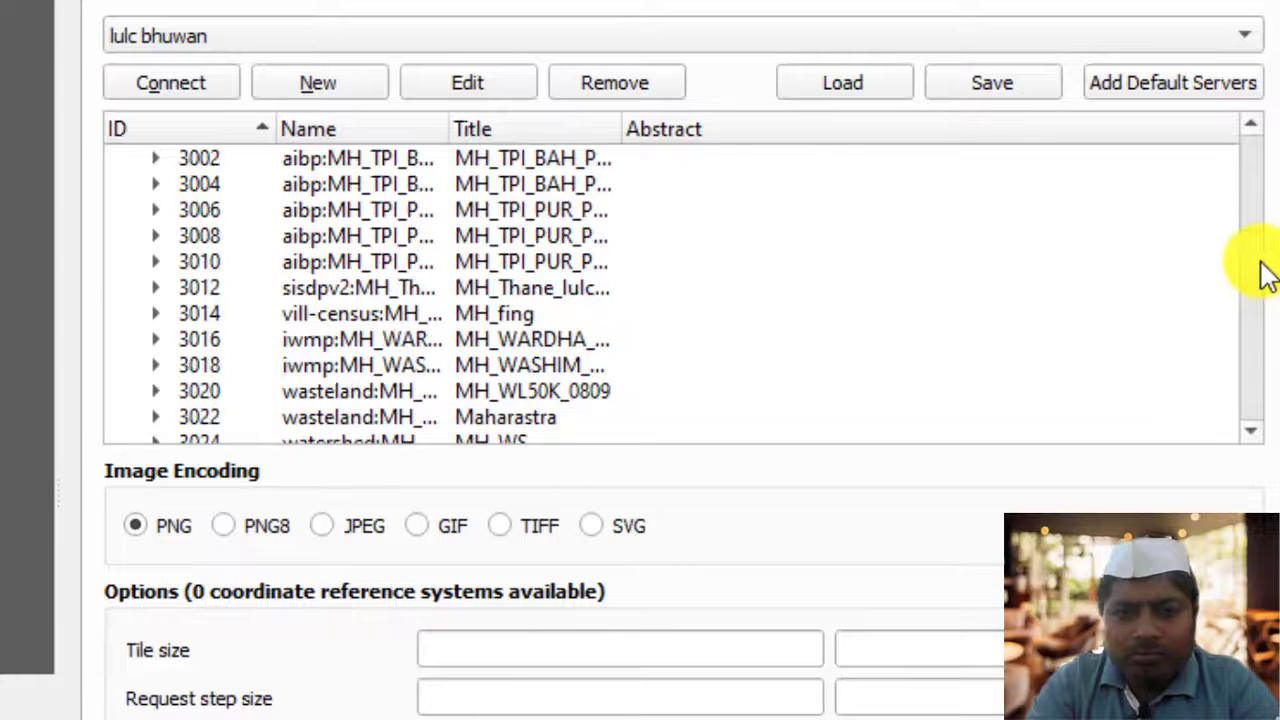
# Find the Maharashtra layer MH_LULC50K_1516 on the lulc bhuwan server, add it to the map and close the Data Source Manager
pyautogui.scroll(12, 531, 303)
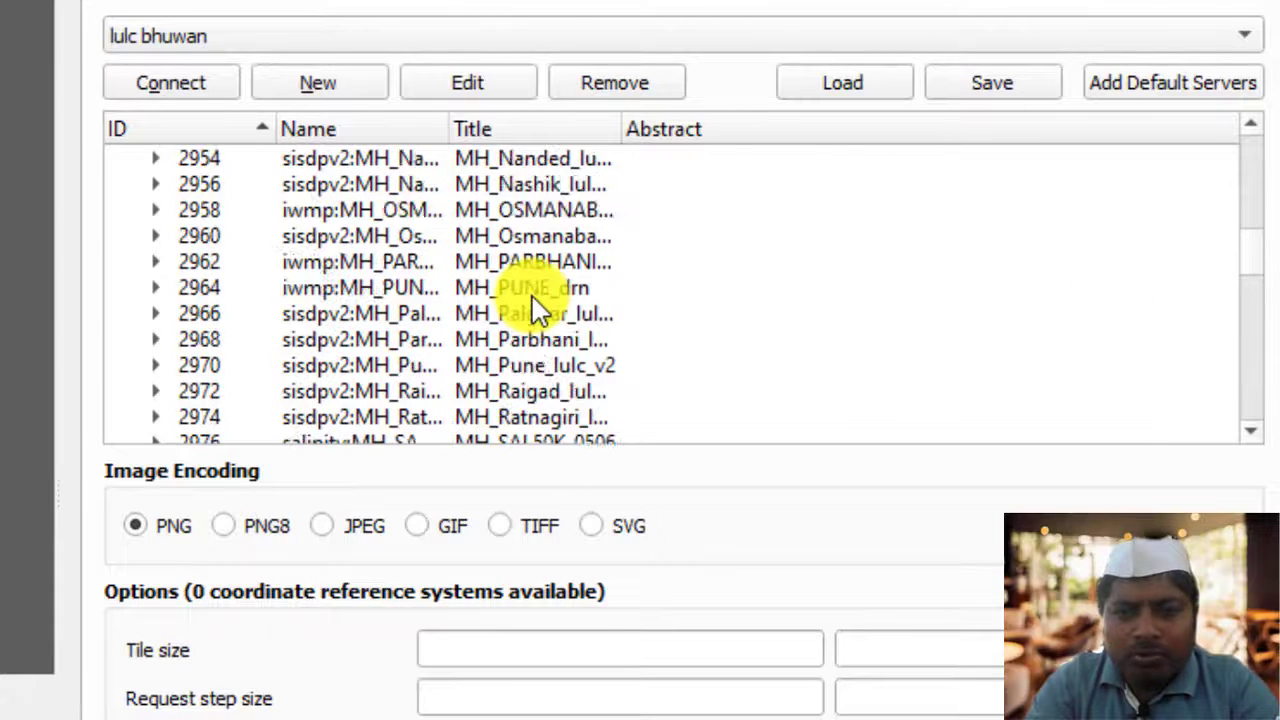
pyautogui.scroll(5, 535, 310)
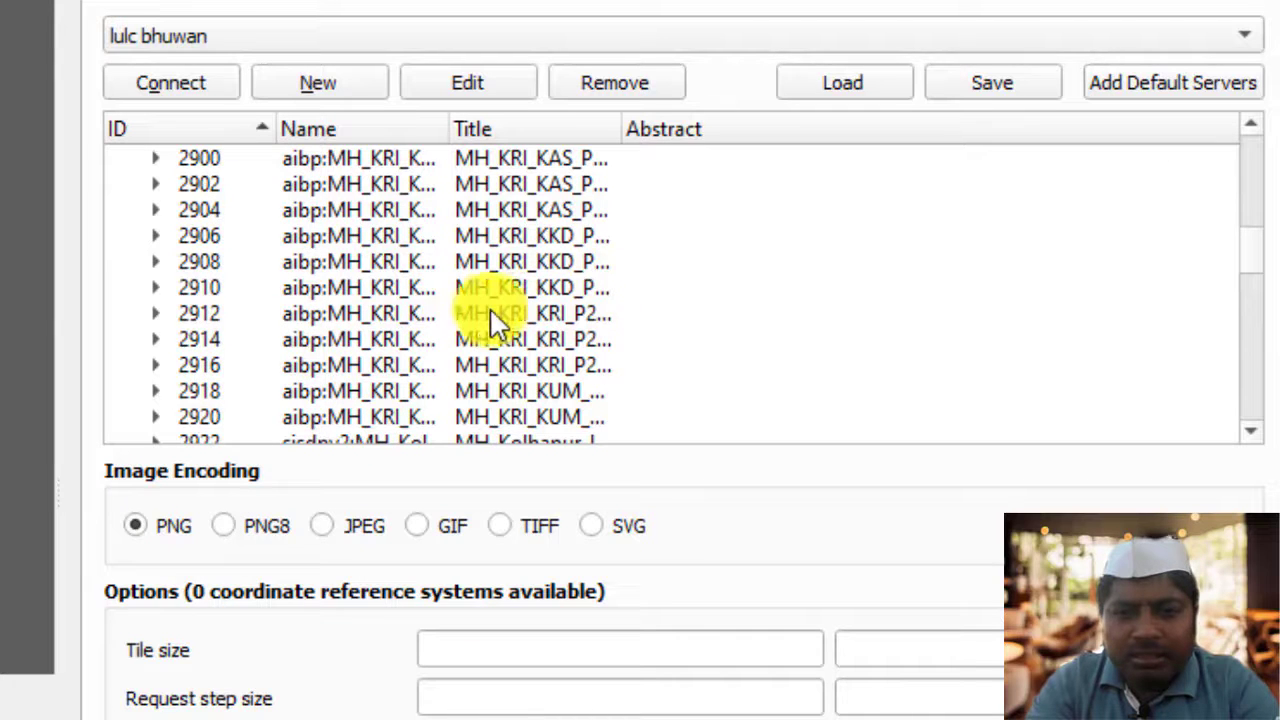
pyautogui.scroll(11, 486, 315)
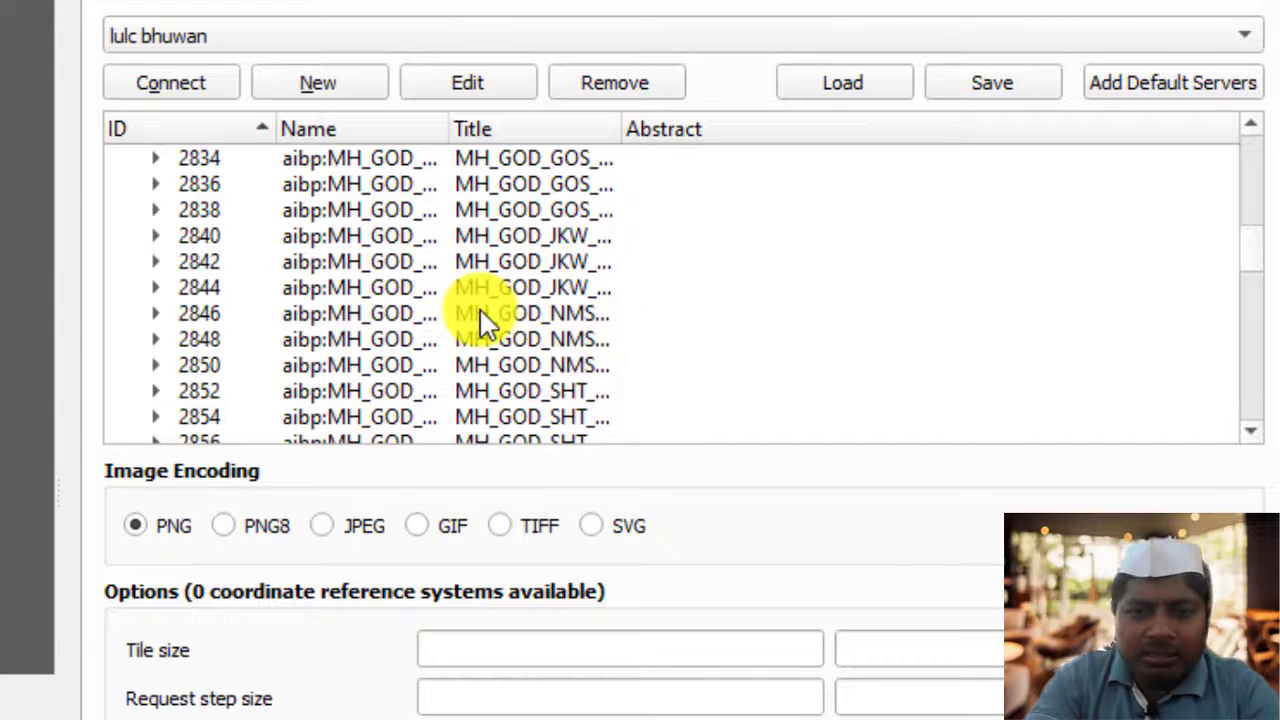
pyautogui.scroll(-13, 486, 318)
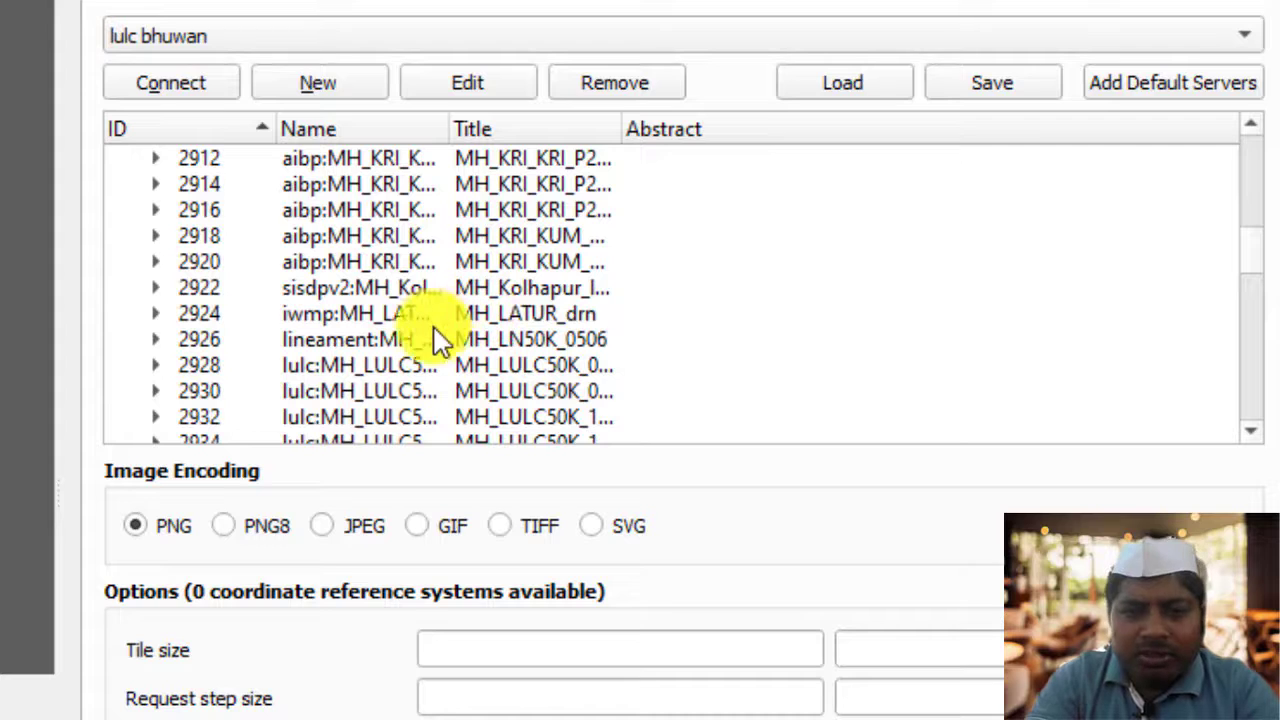
pyautogui.scroll(-1, 446, 355)
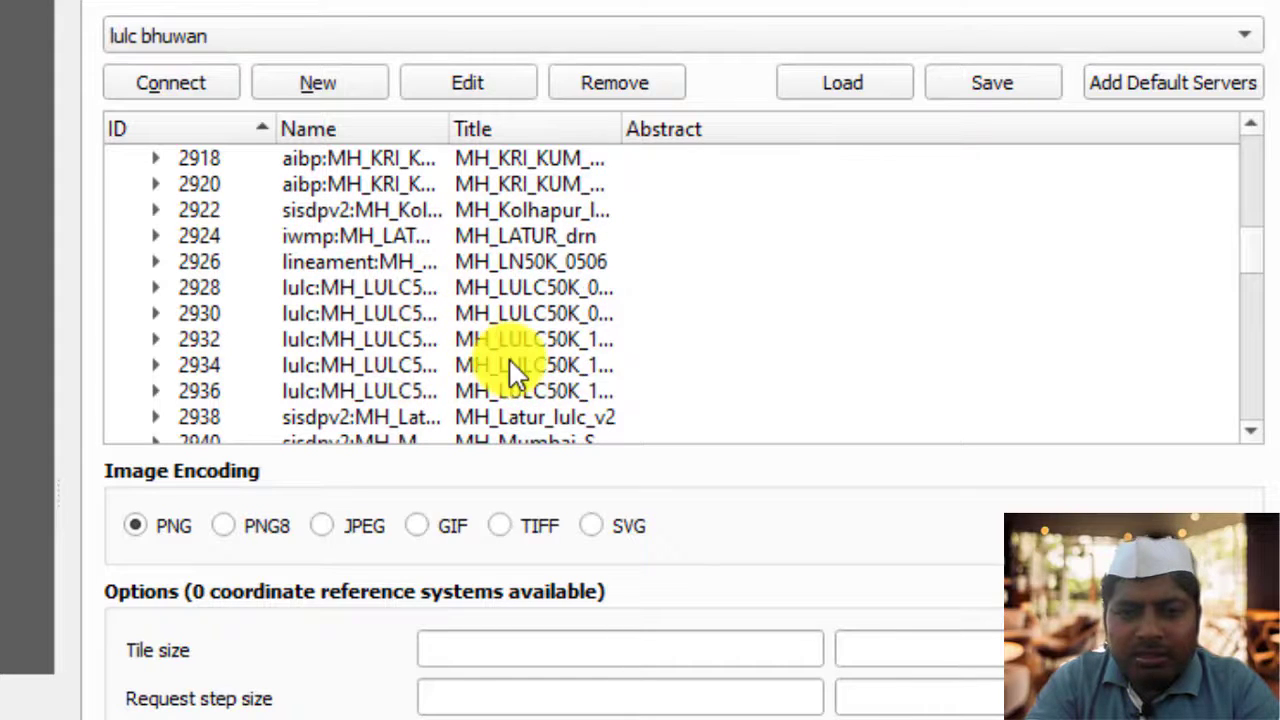
pyautogui.click(524, 390)
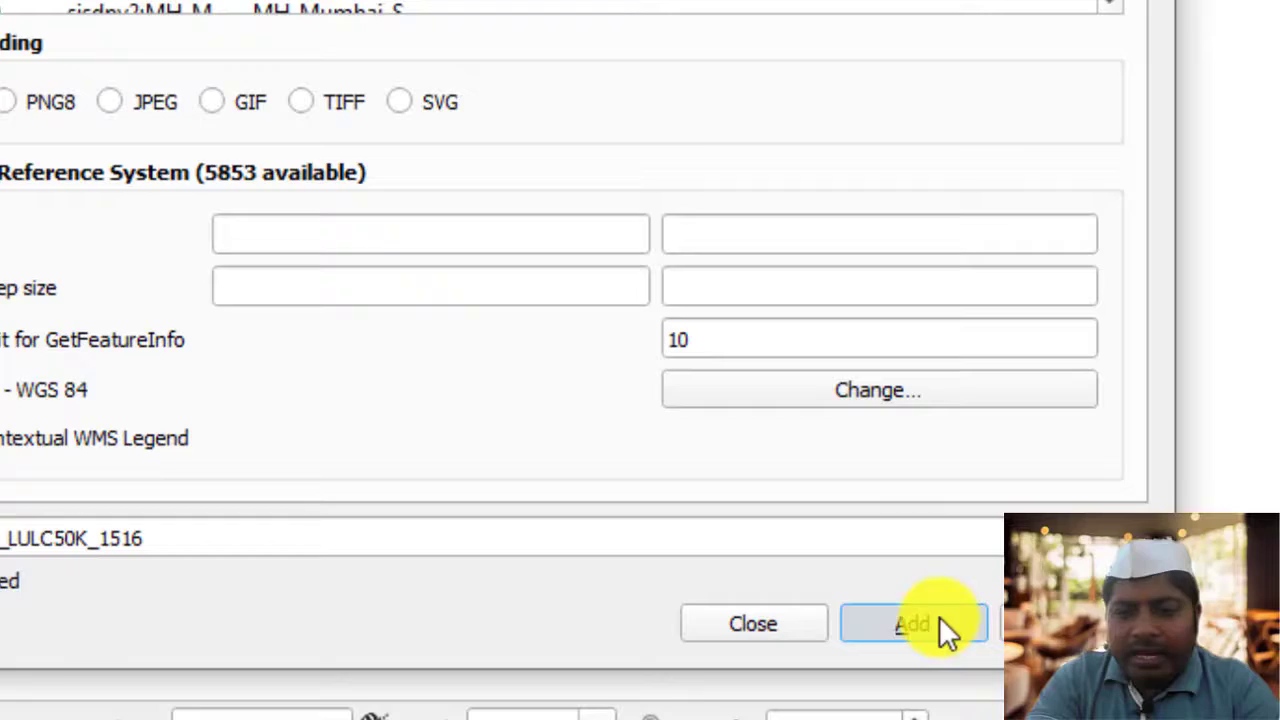
pyautogui.click(930, 620)
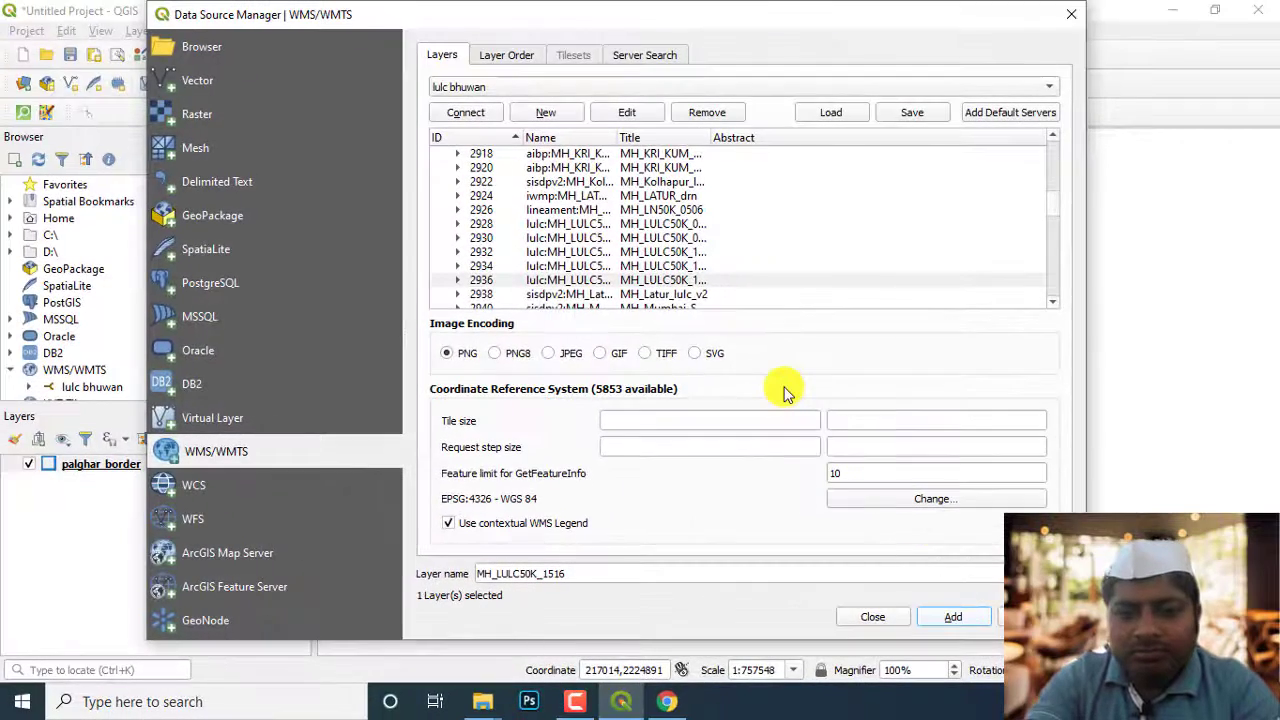
pyautogui.click(880, 618)
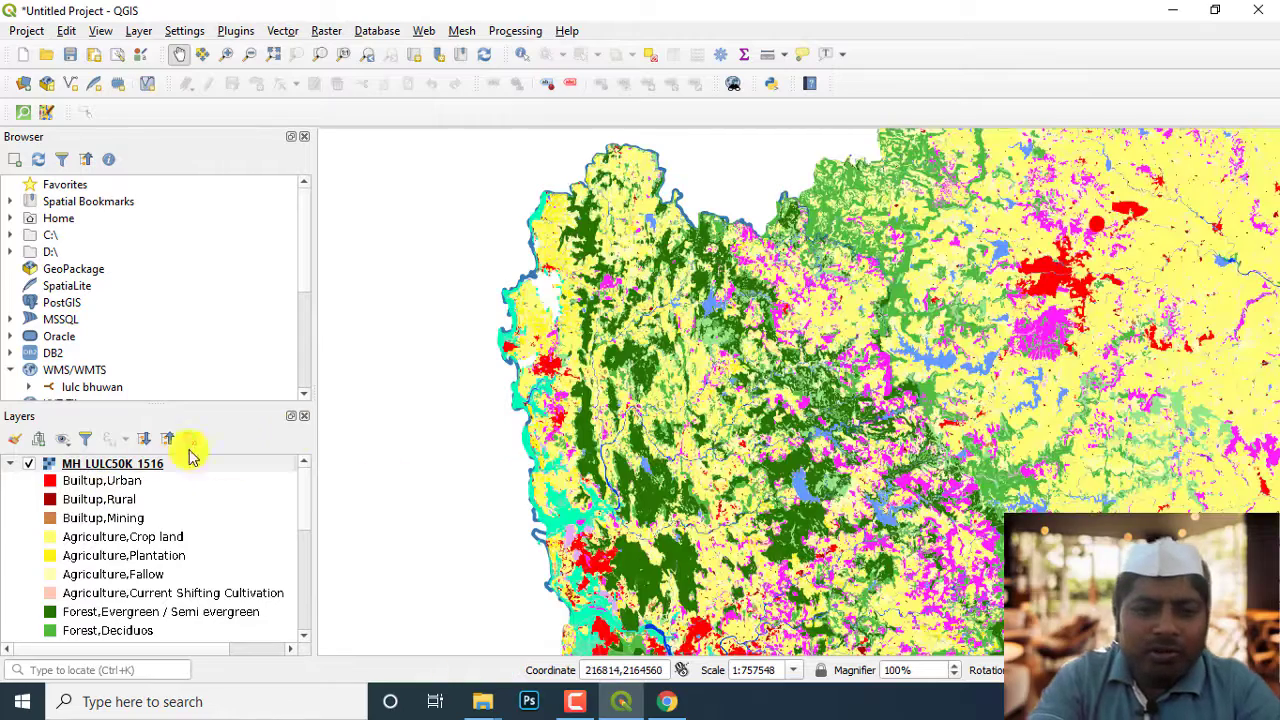
# Collapse the layer legends and move palghar_border above MH_LULC50K_1516 in the layer order
pyautogui.scroll(-4, 688, 441)
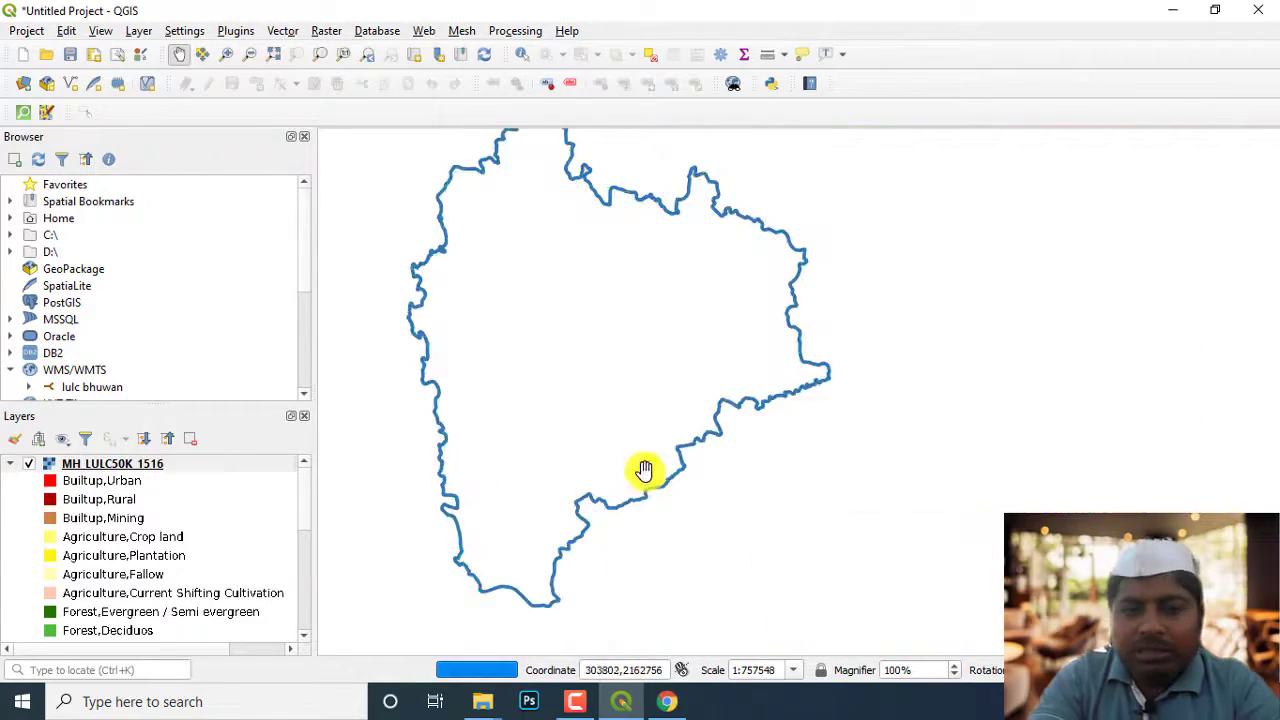
pyautogui.moveTo(566, 430); pyautogui.dragTo(626, 422)
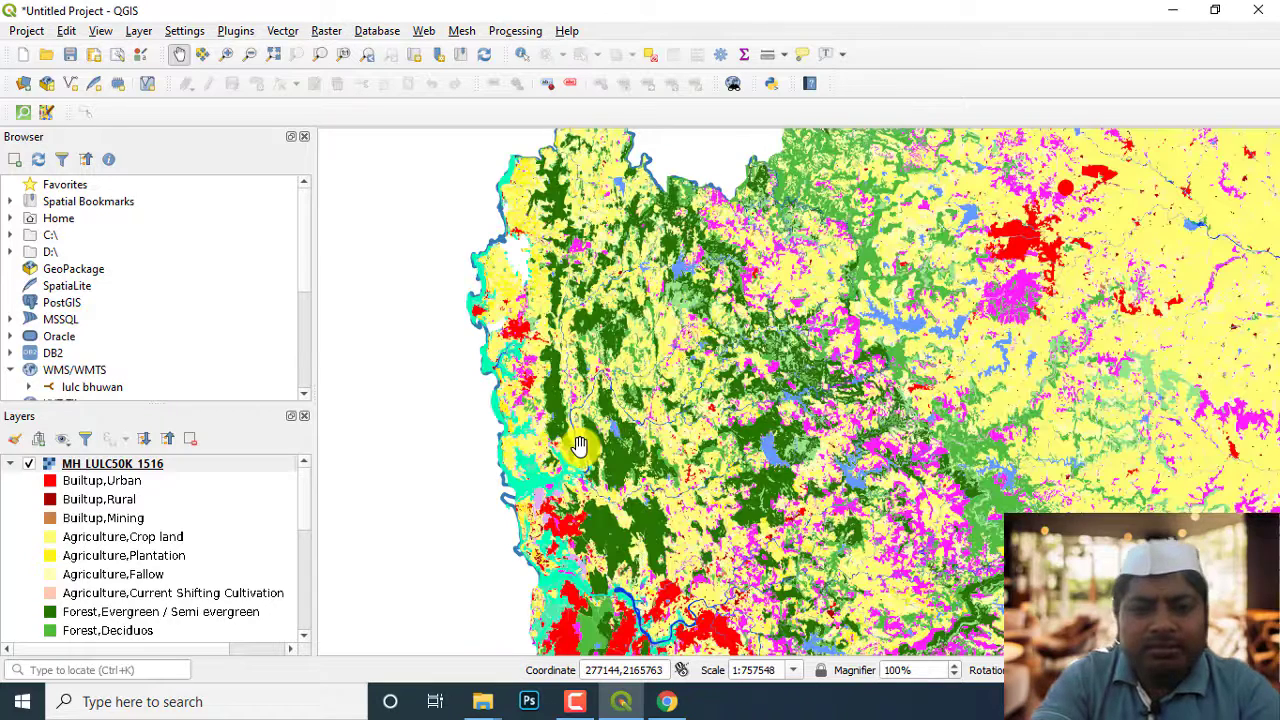
pyautogui.moveTo(305, 497); pyautogui.dragTo(291, 634)
pyautogui.click(135, 636)
pyautogui.moveTo(135, 640); pyautogui.dragTo(158, 455)
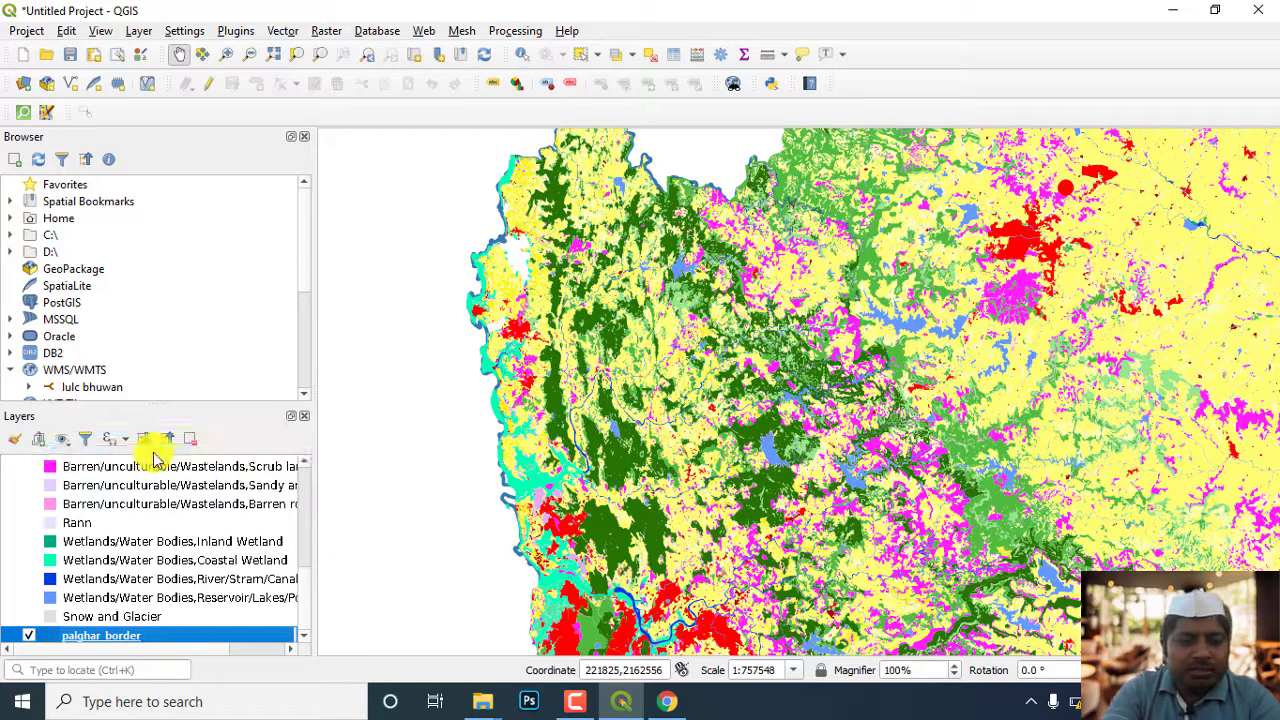
pyautogui.scroll(4, 172, 575)
pyautogui.scroll(-4, 178, 572)
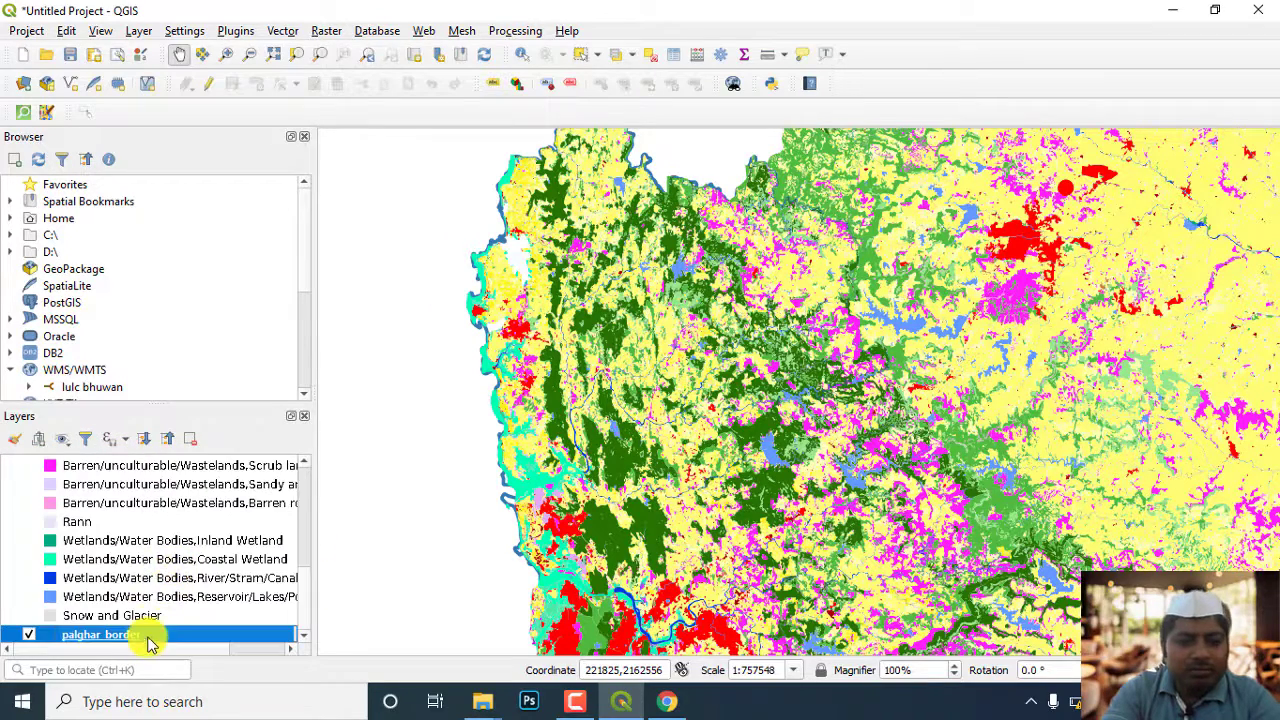
pyautogui.click(165, 443)
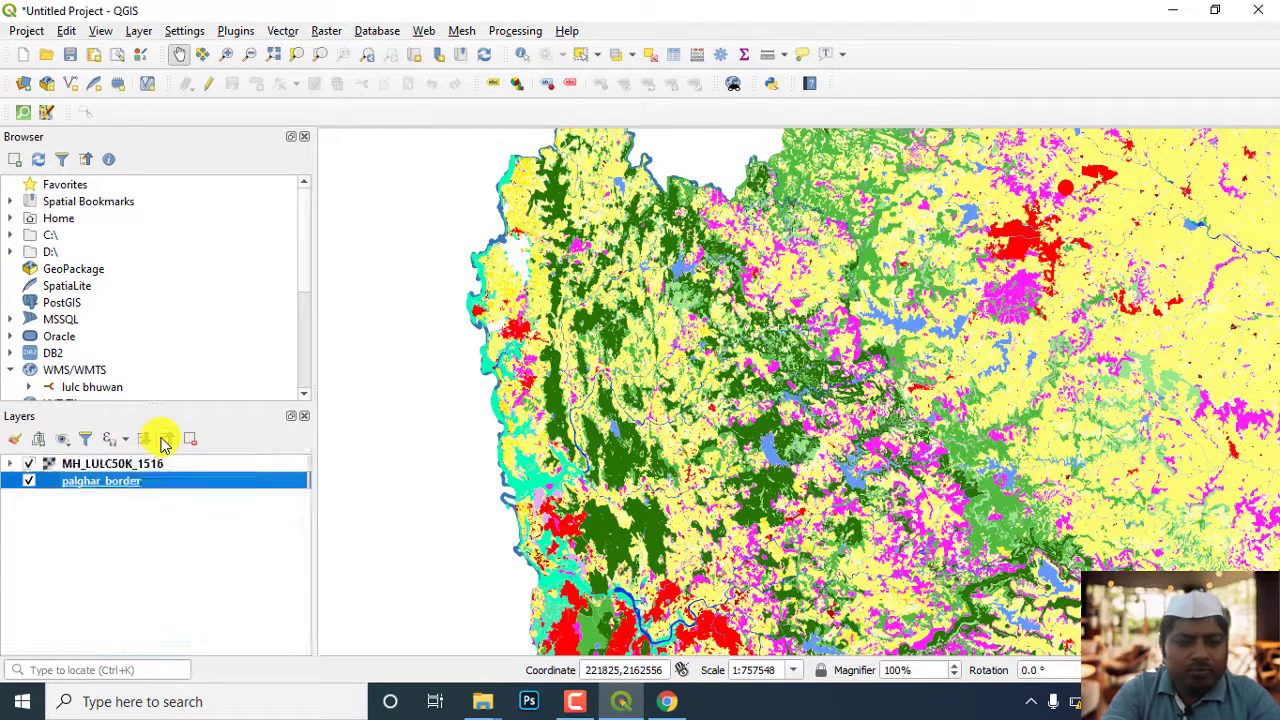
pyautogui.moveTo(129, 480); pyautogui.dragTo(125, 460)
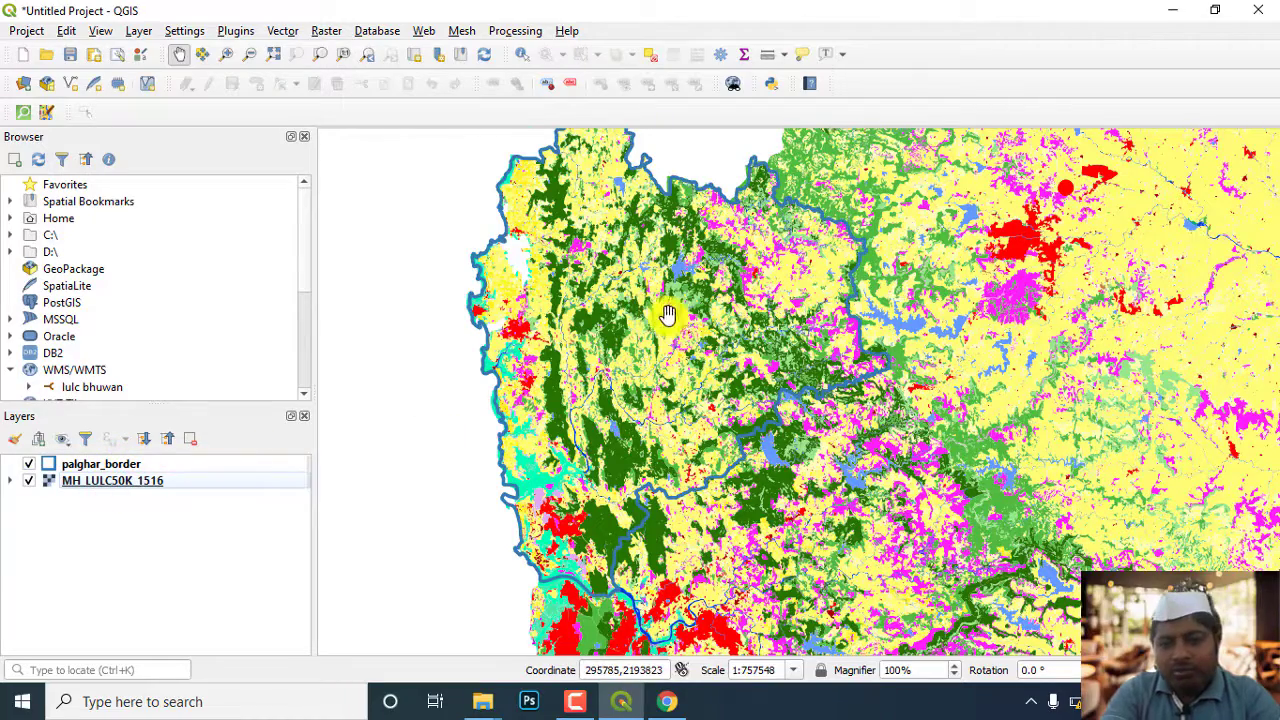
# Examine the land use map within the Palghar boundary and the symbology properties of palghar_border
pyautogui.moveTo(658, 322); pyautogui.dragTo(626, 337)
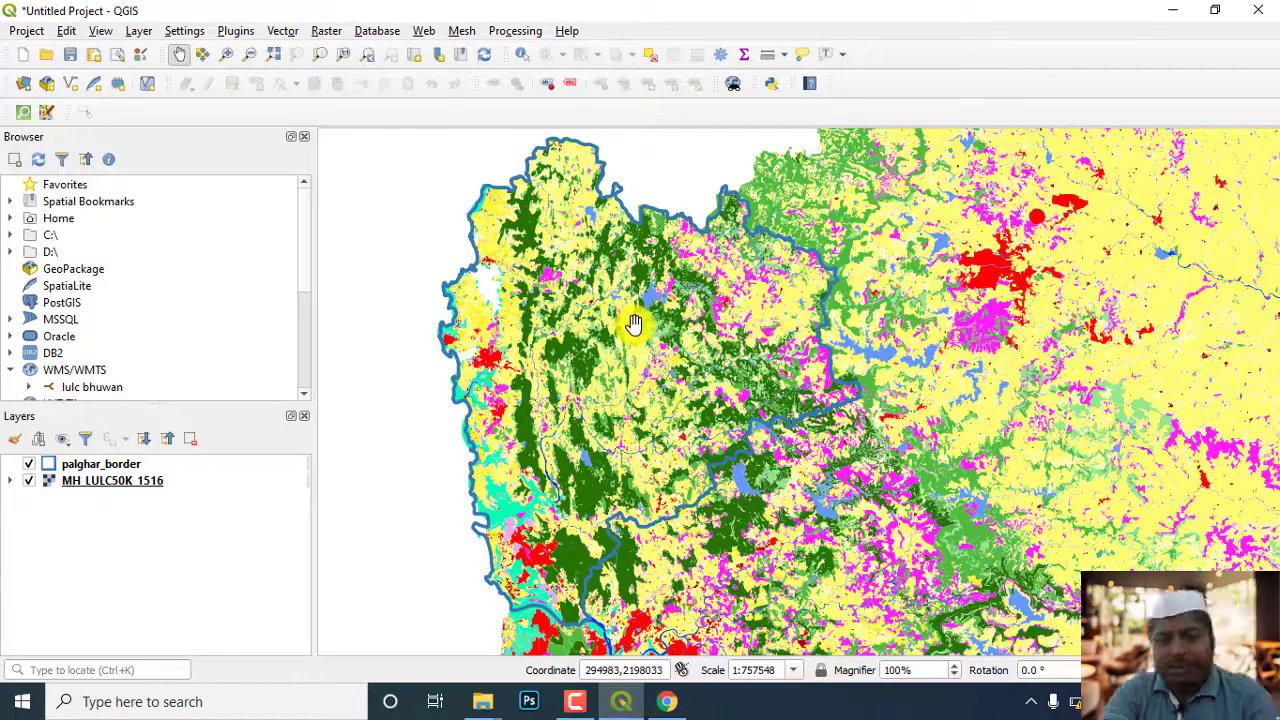
pyautogui.moveTo(657, 349); pyautogui.dragTo(622, 365)
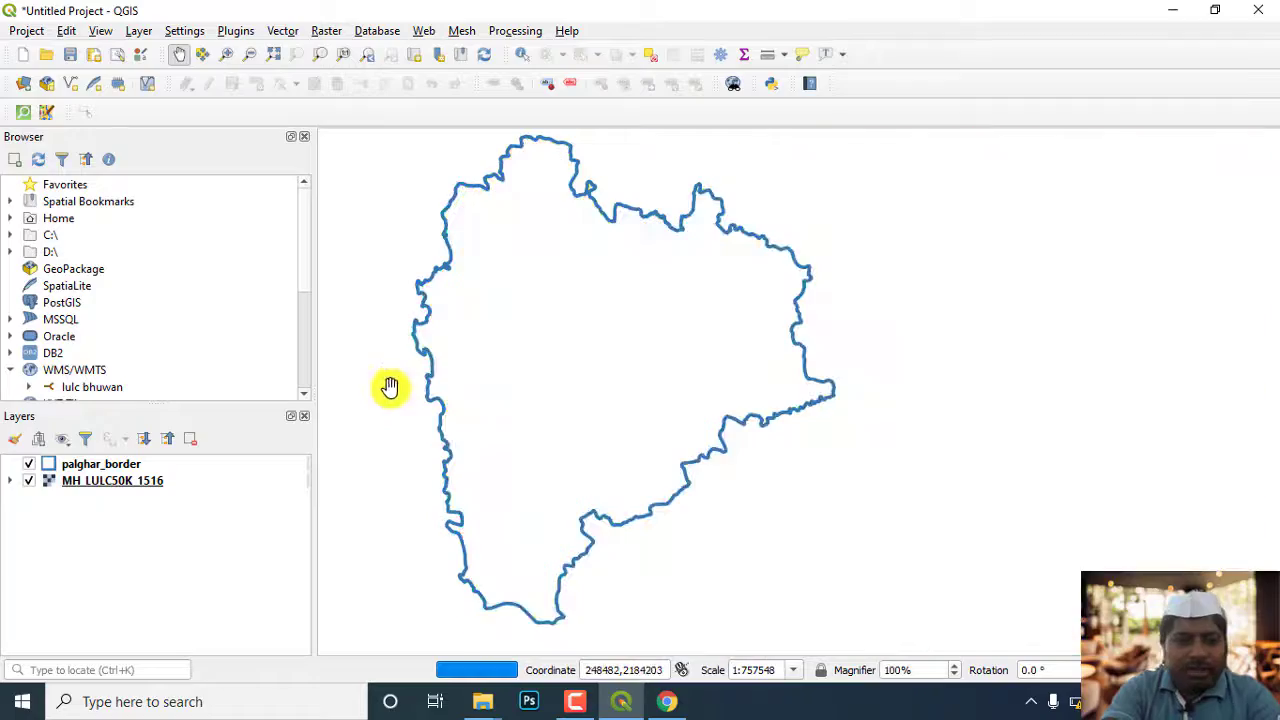
pyautogui.click(66, 468)
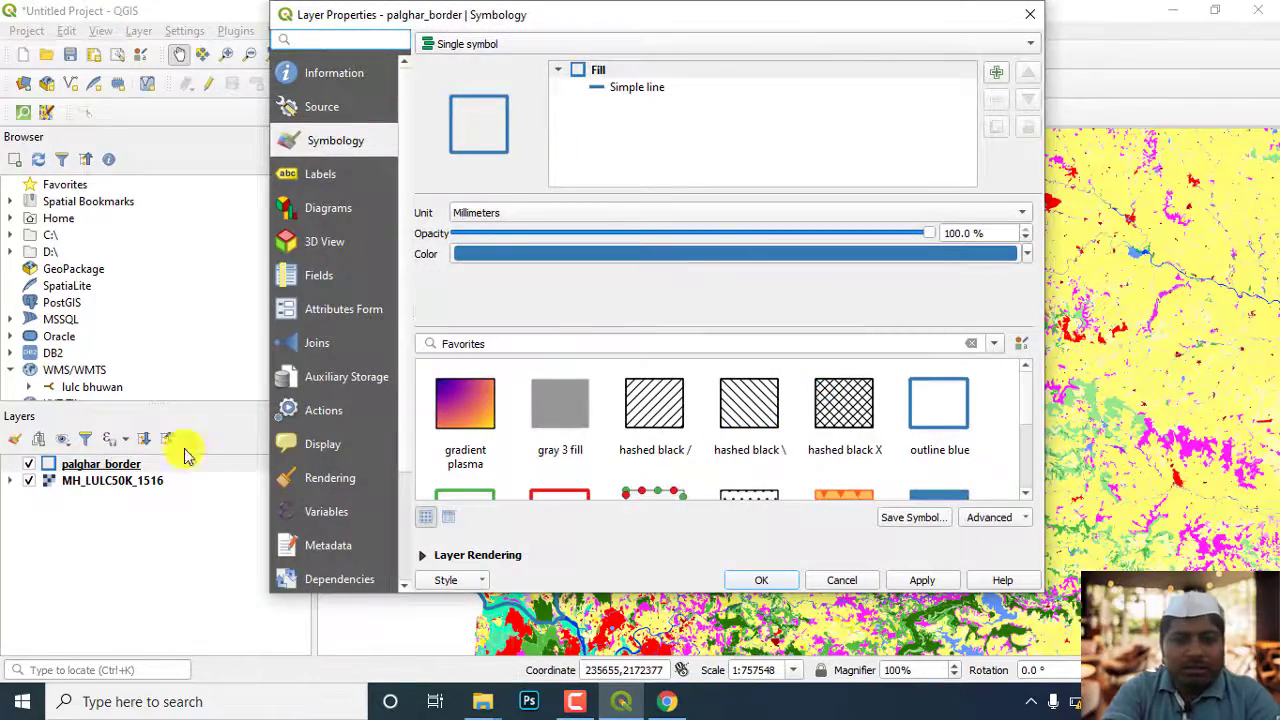
pyautogui.click(1030, 14)
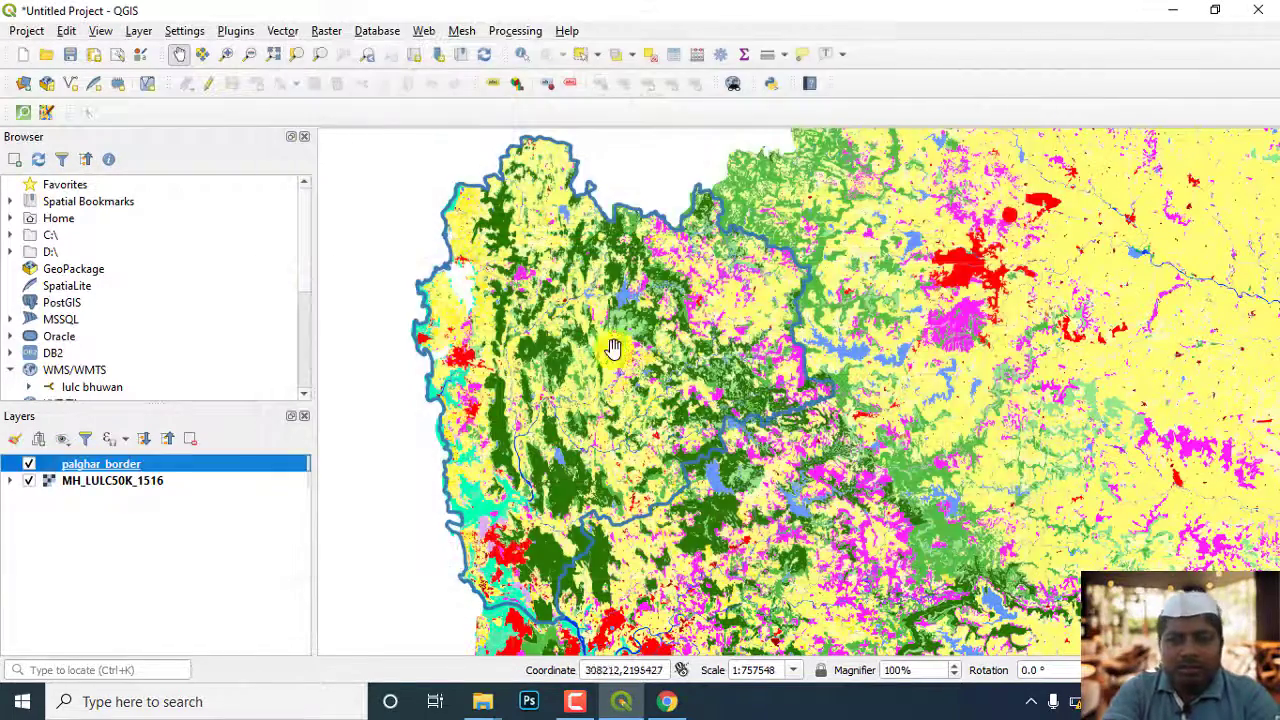
# Expand the legend of MH_LULC50K_1516 to list its land use classes
pyautogui.click(143, 438)
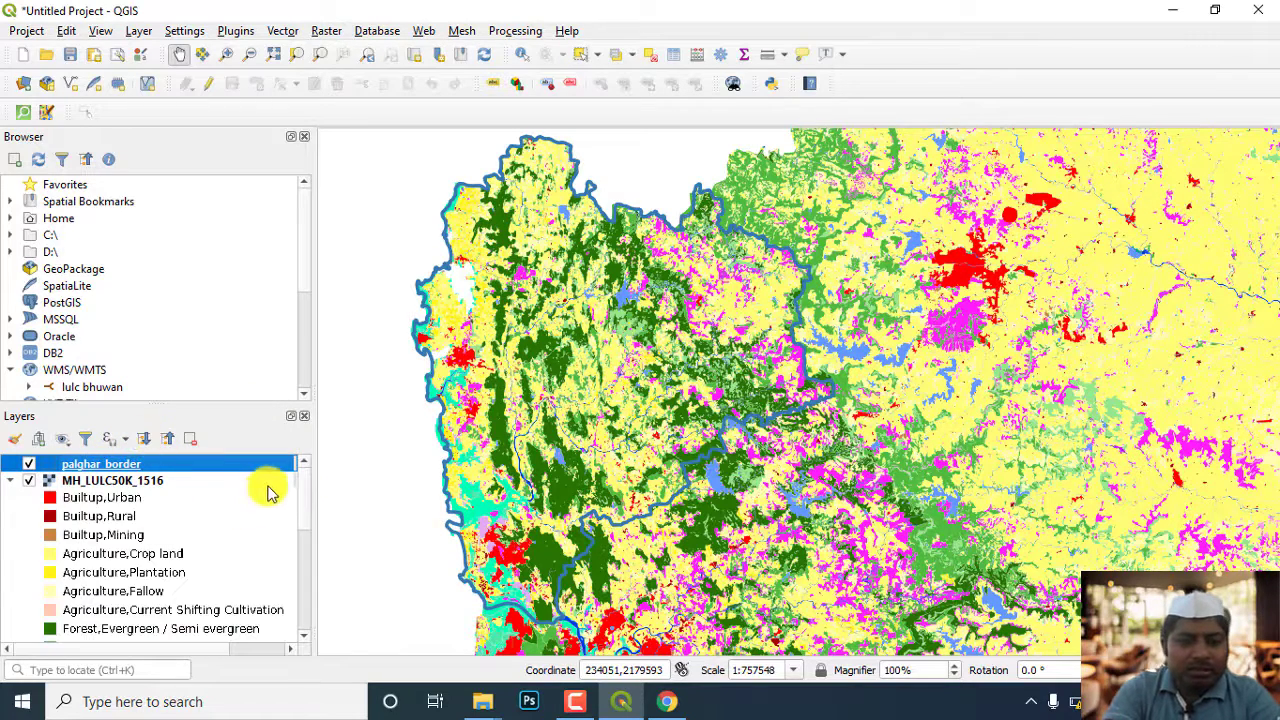
# Examine the land use classes in the MH_LULC50K_1516 legend and compare them with the map inside the Palghar boundary
pyautogui.moveTo(300, 491)
pyautogui.mouseDown()
pyautogui.moveTo(300, 523)
pyautogui.moveTo(305, 490)
pyautogui.mouseUp()
pyautogui.scroll(1, 305, 490)
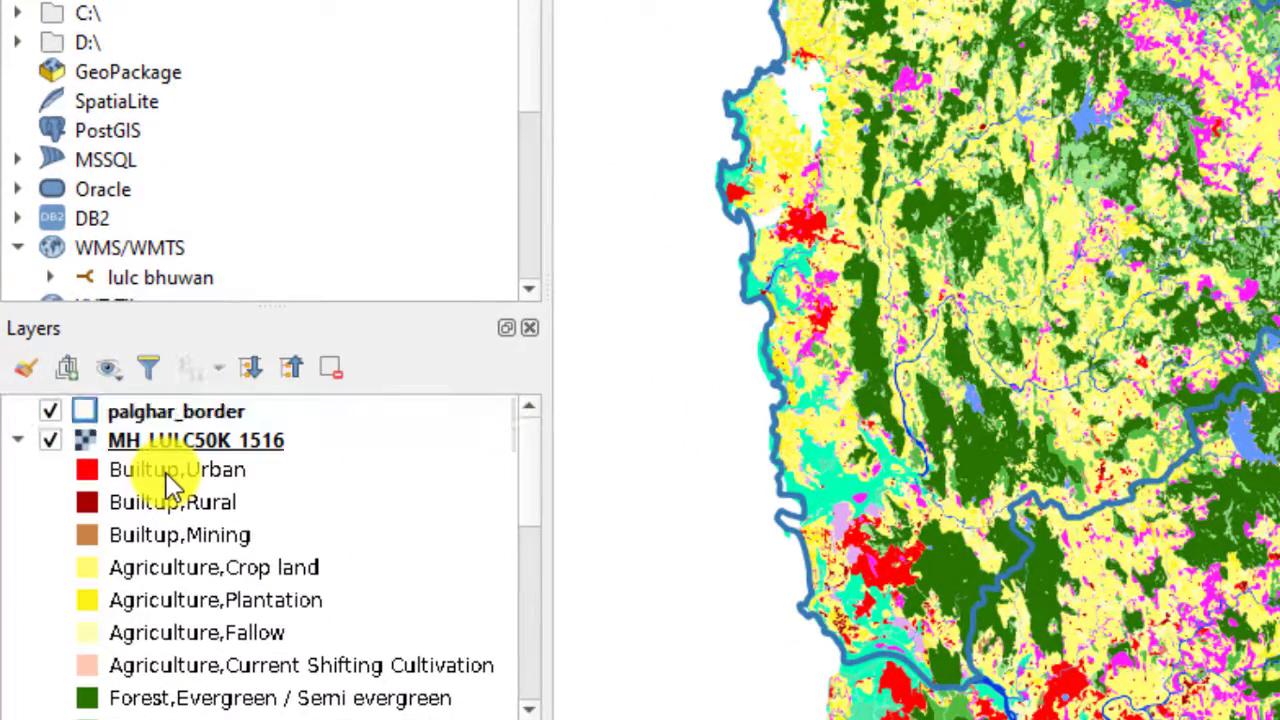
pyautogui.scroll(-1, 168, 478)
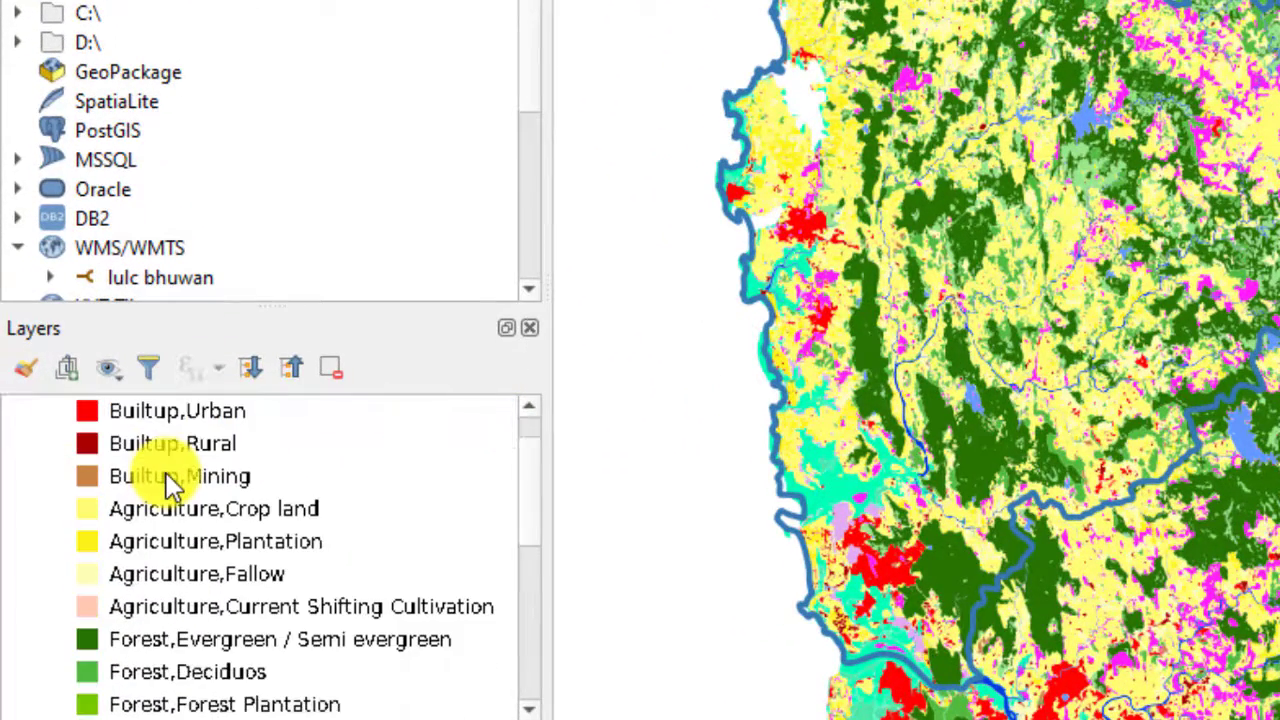
pyautogui.scroll(1, 168, 478)
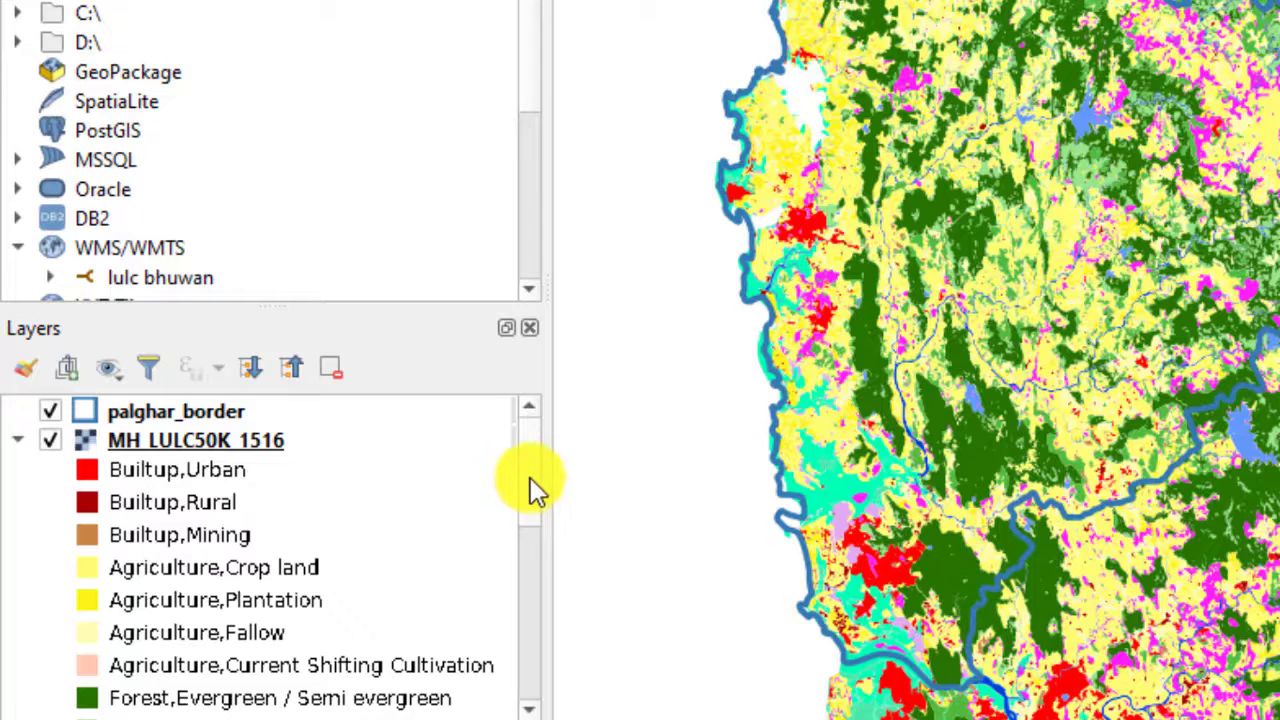
pyautogui.moveTo(531, 491)
pyautogui.mouseDown()
pyautogui.moveTo(531, 537)
pyautogui.moveTo(531, 471)
pyautogui.mouseUp()
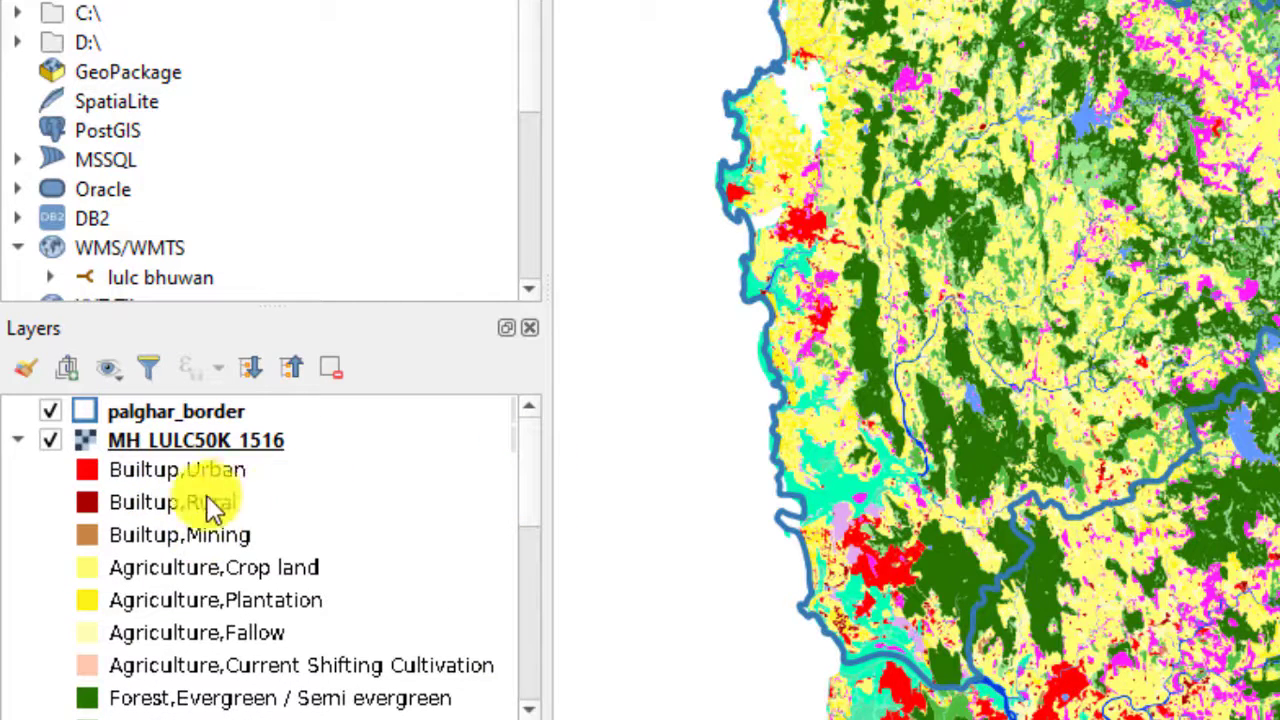
pyautogui.moveTo(937, 309); pyautogui.dragTo(1007, 322)
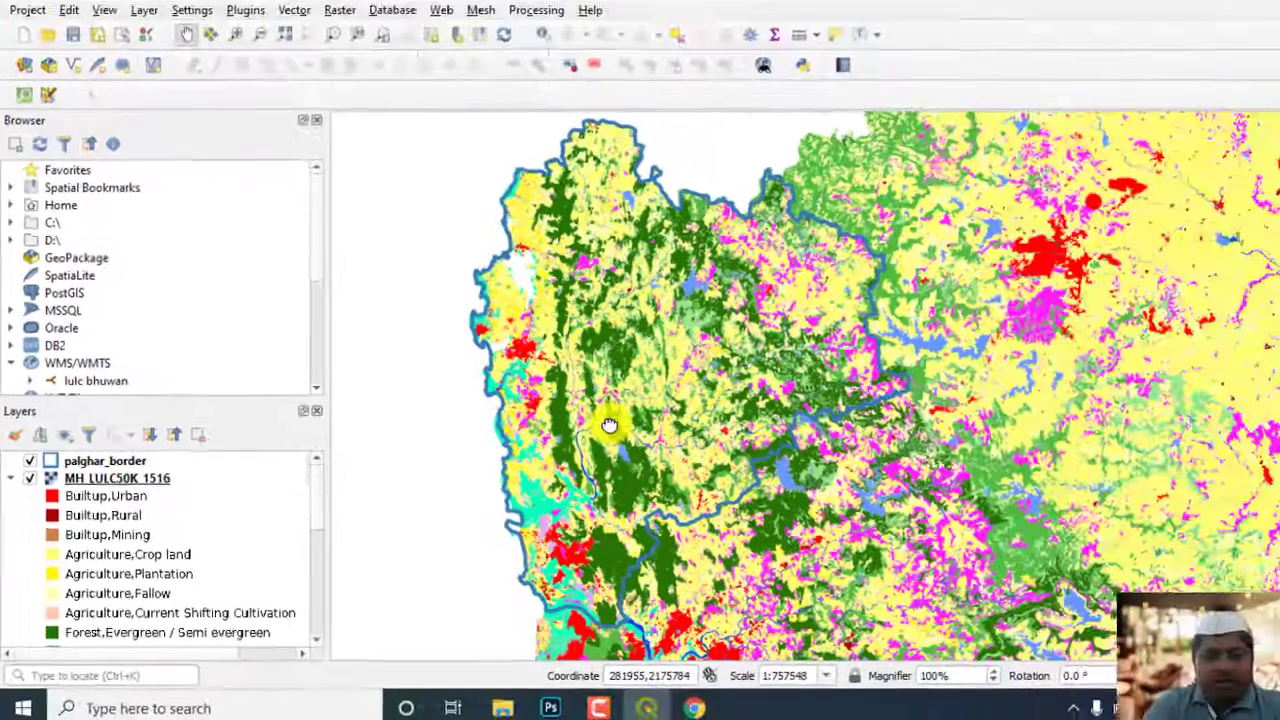
pyautogui.moveTo(1020, 352); pyautogui.dragTo(999, 355)
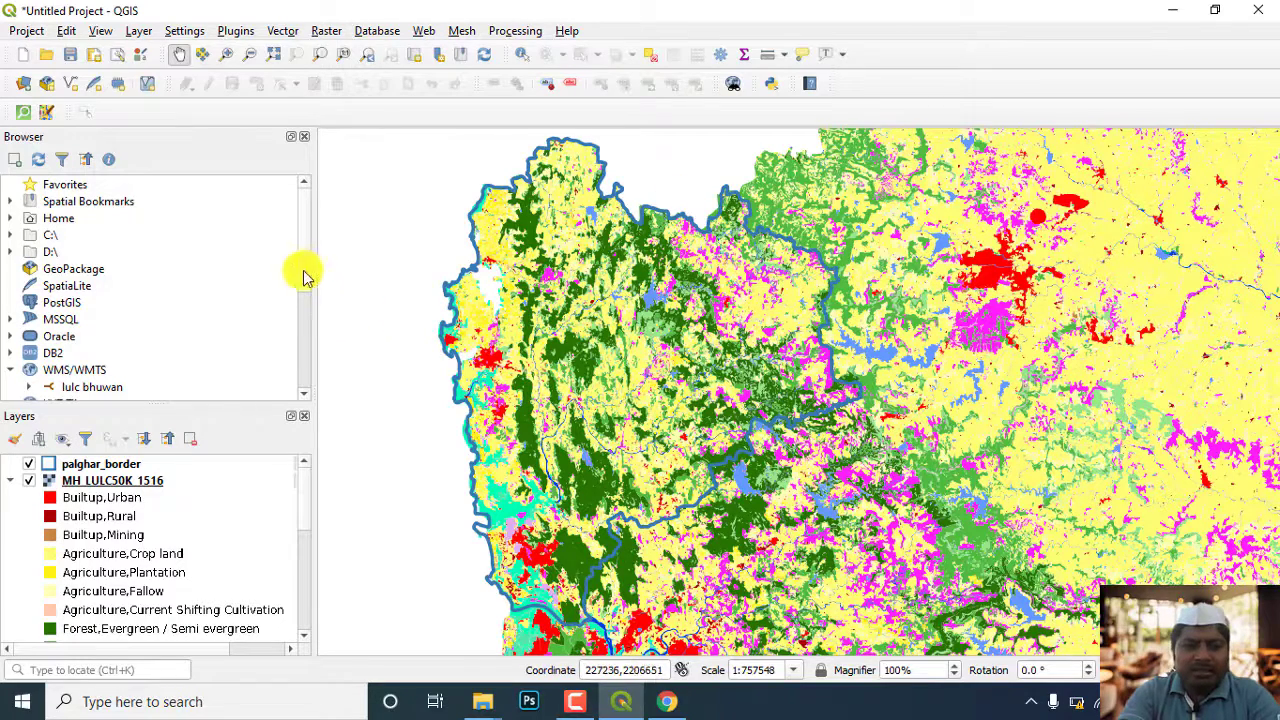
pyautogui.moveTo(305, 277); pyautogui.dragTo(306, 235)
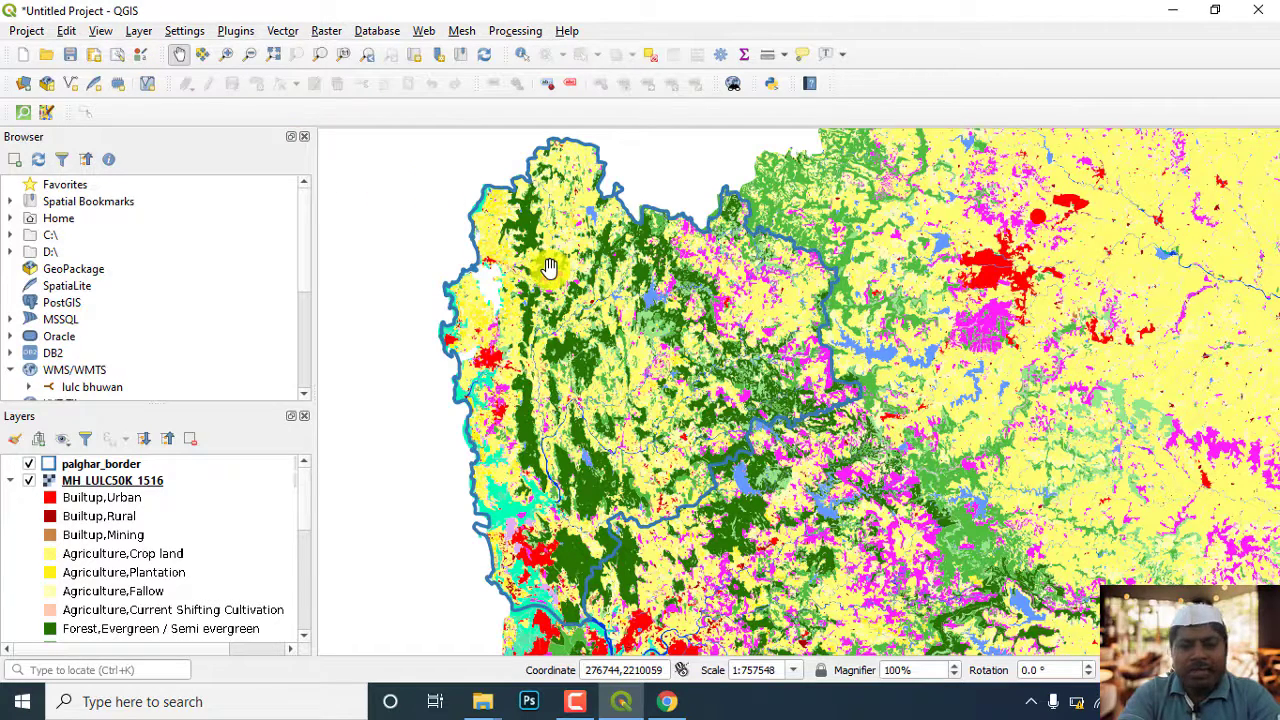
pyautogui.moveTo(528, 297); pyautogui.dragTo(514, 329)
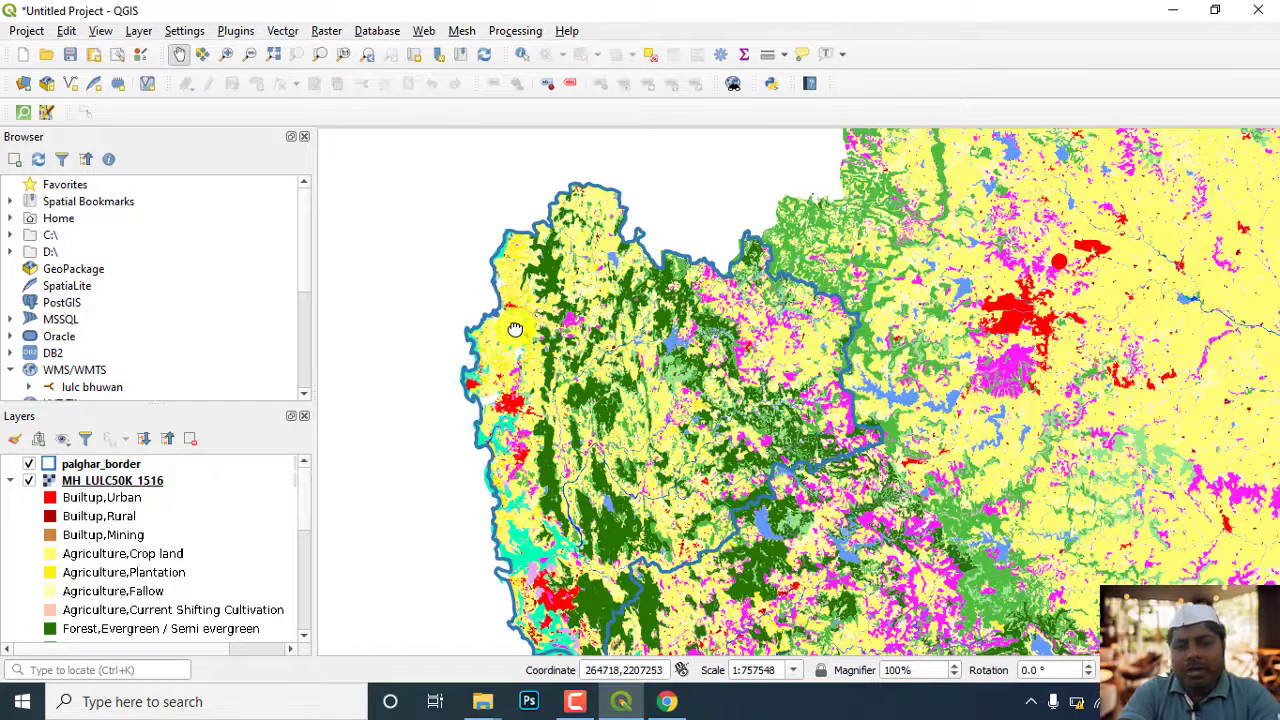
pyautogui.moveTo(544, 342); pyautogui.dragTo(544, 328)
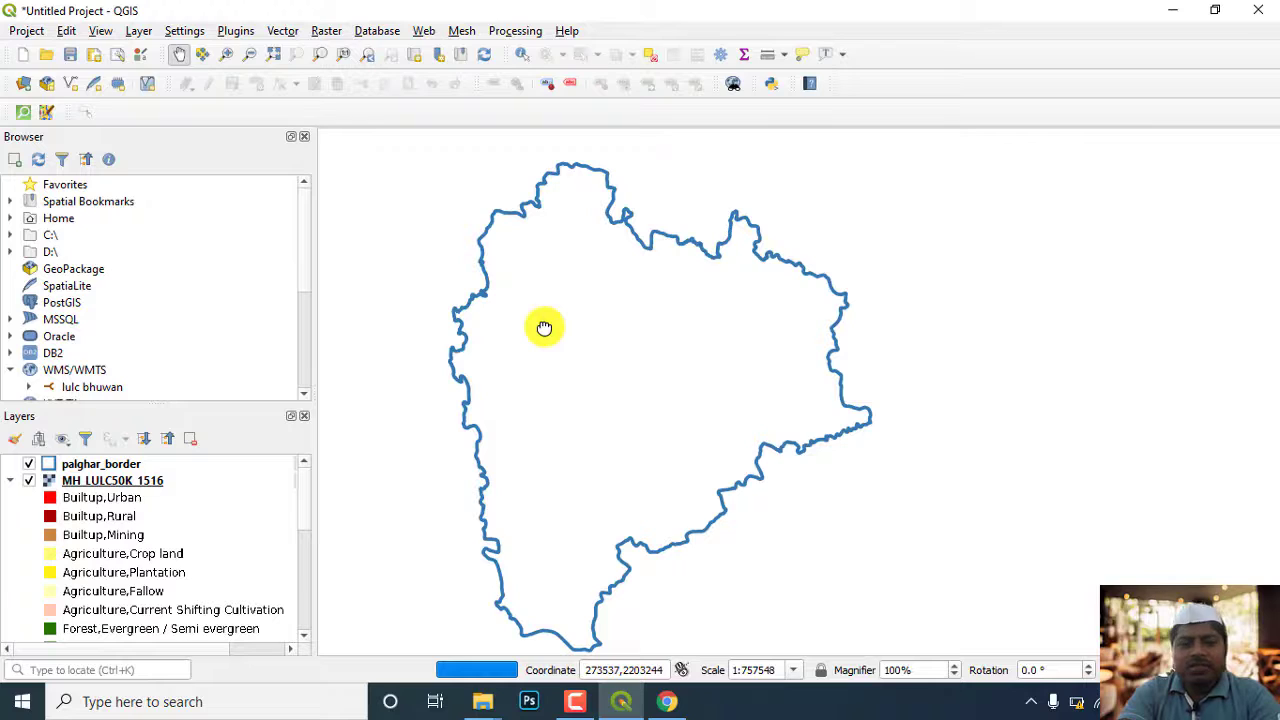
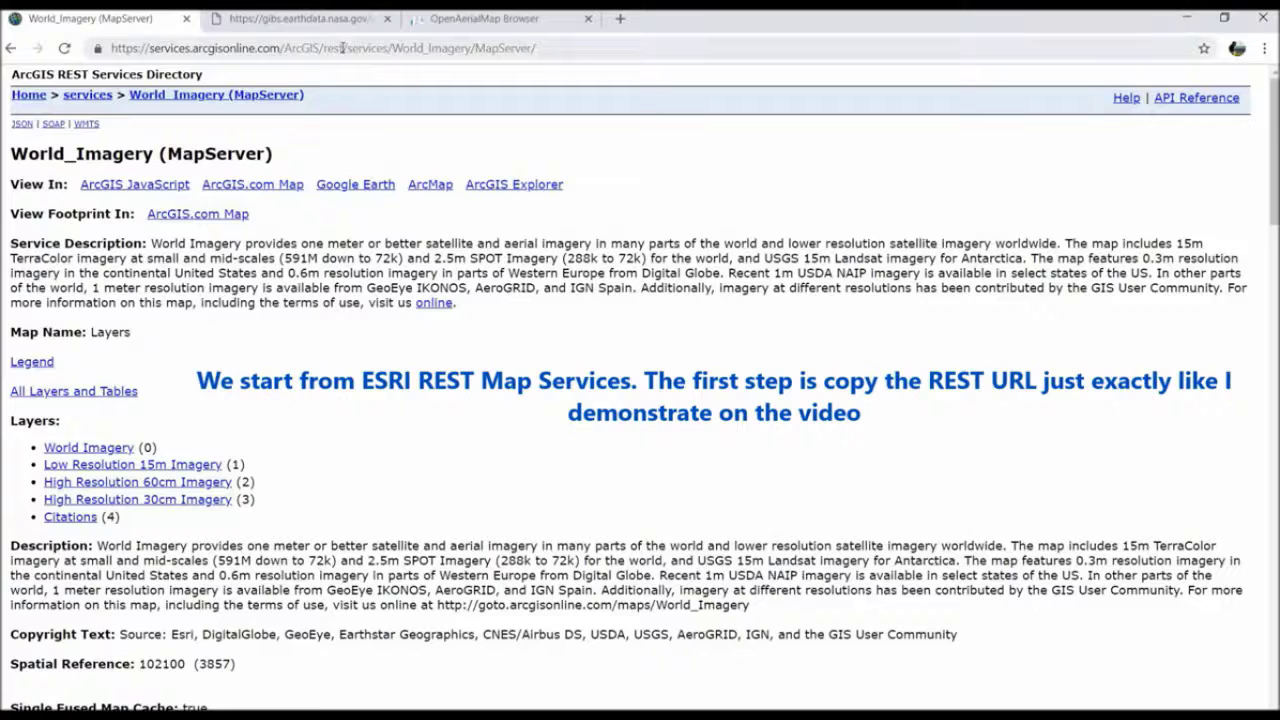
# Copy the REST URL of the World_Imagery MapServer service page
pyautogui.click(342, 48)
pyautogui.rightClick(344, 52)
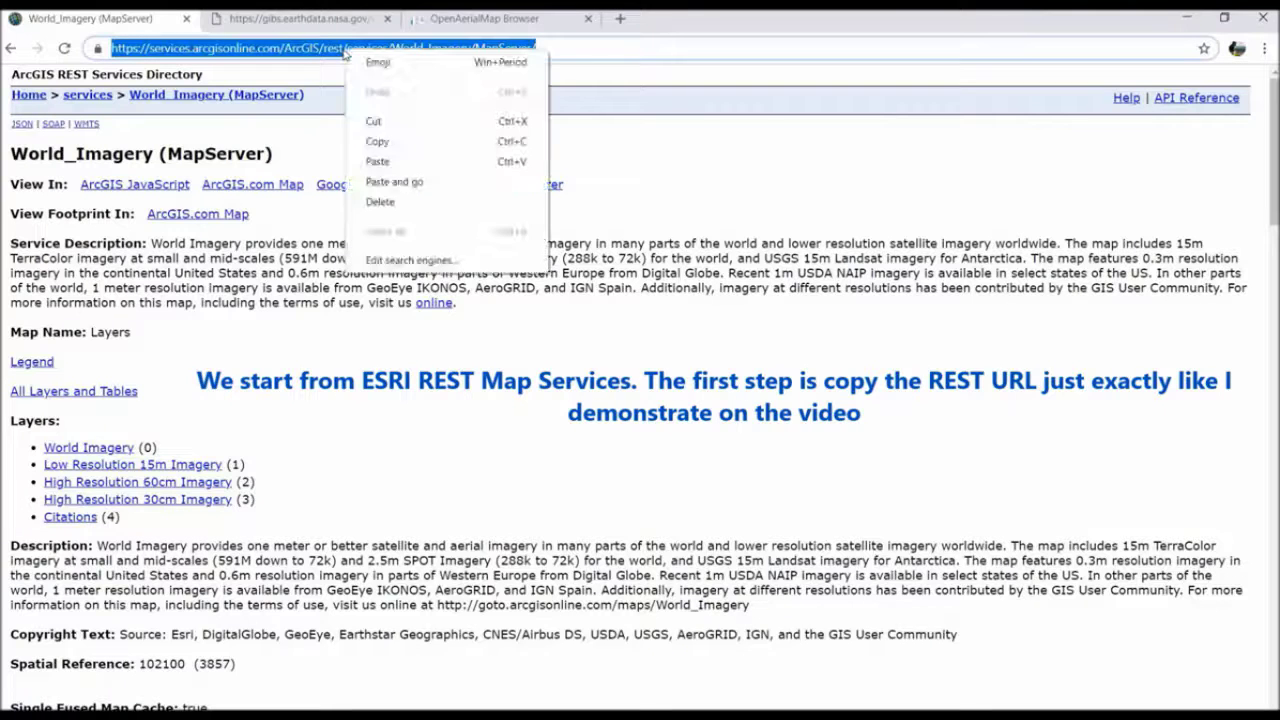
pyautogui.click(378, 142)
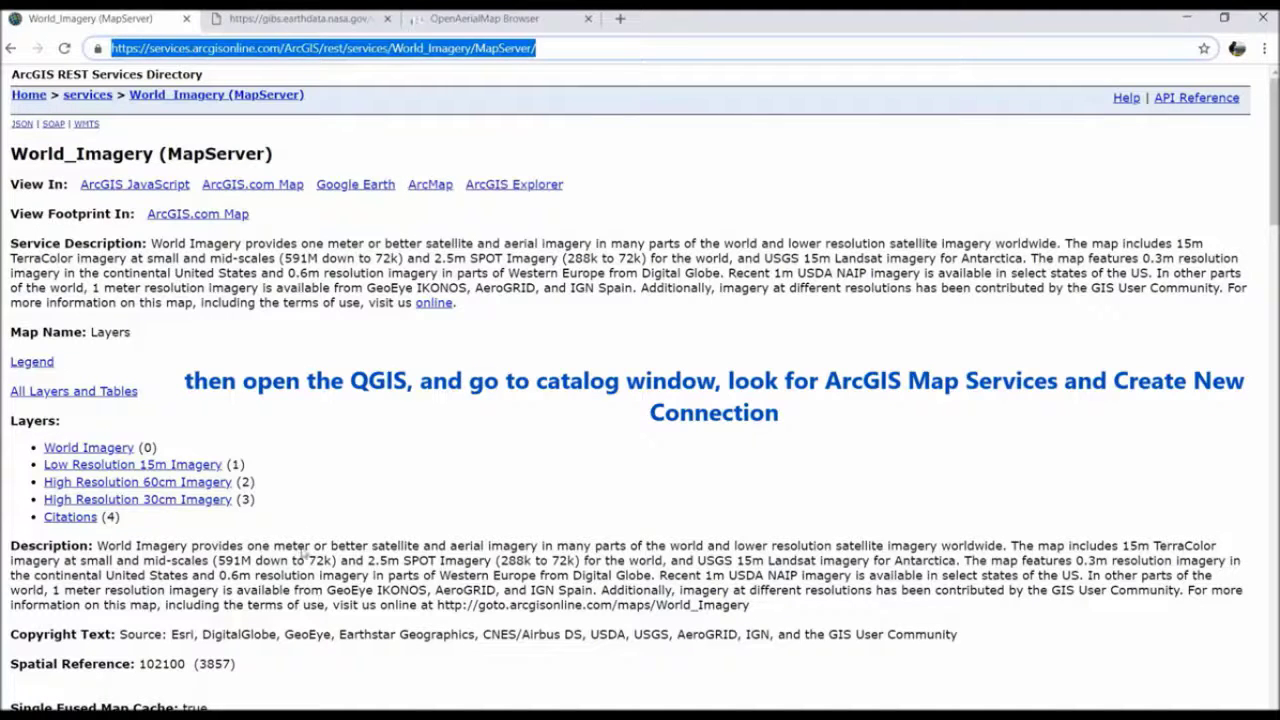
# Switch to QGIS and create an ArcGIS Map Server connection named "arcgis imagery" using the copied World_Imagery URL
pyautogui.click(262, 706)
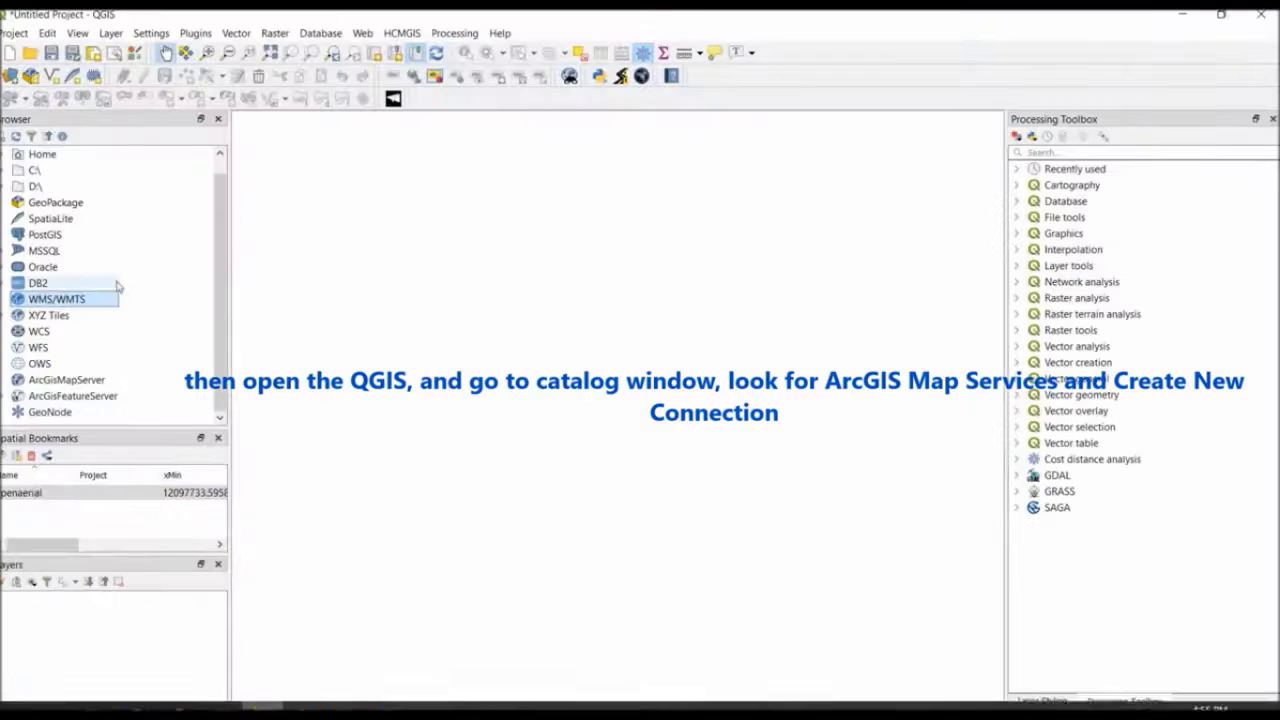
pyautogui.rightClick(86, 381)
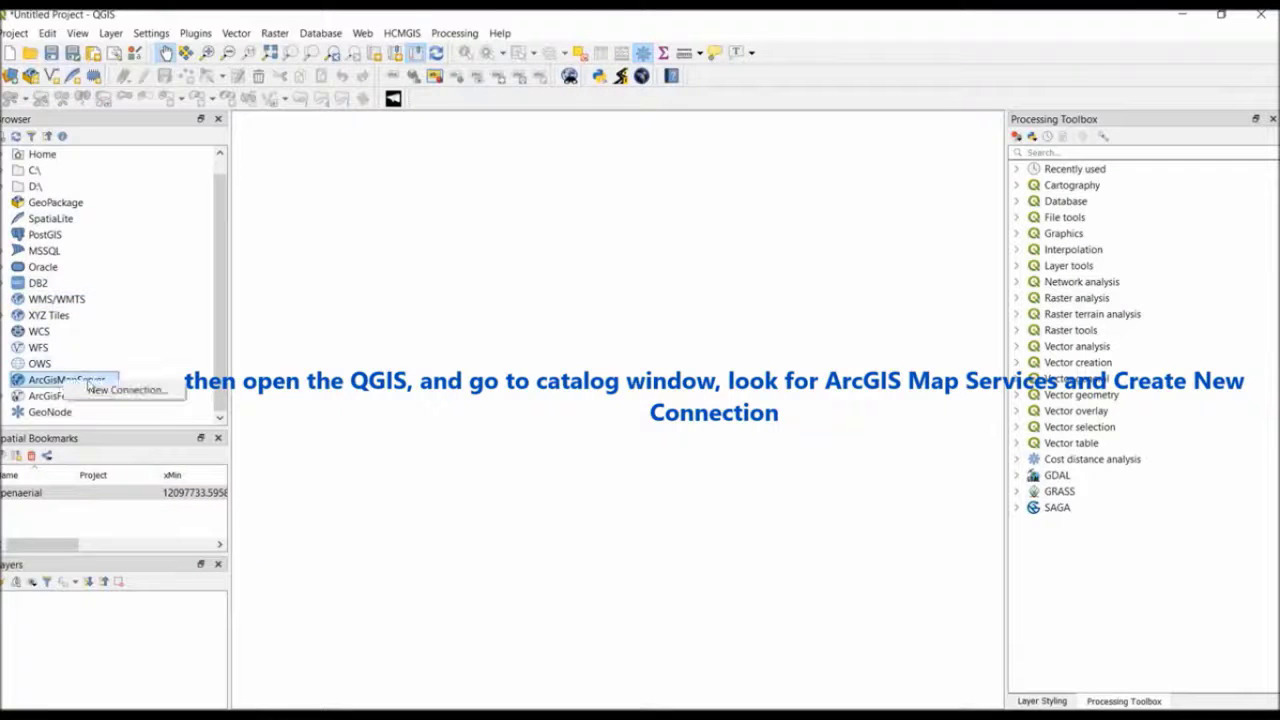
pyautogui.click(125, 389)
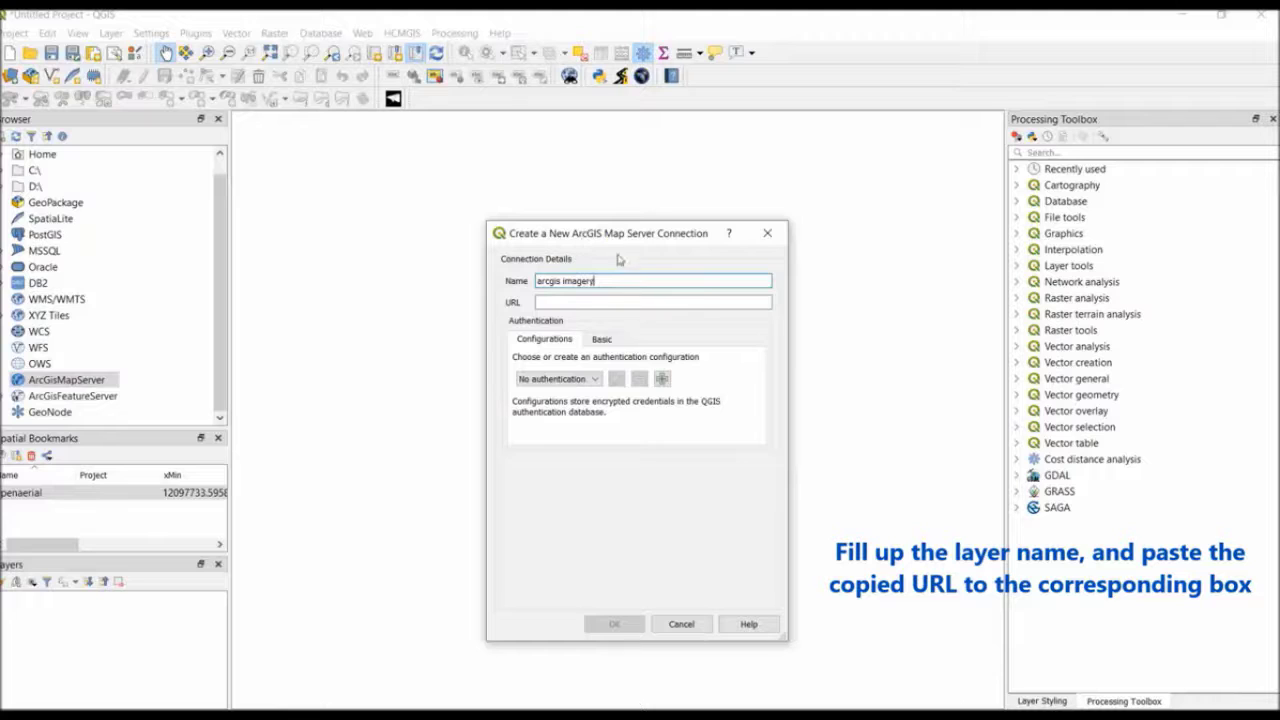
pyautogui.click(610, 302)
pyautogui.hotkey('ctrl', 'v')
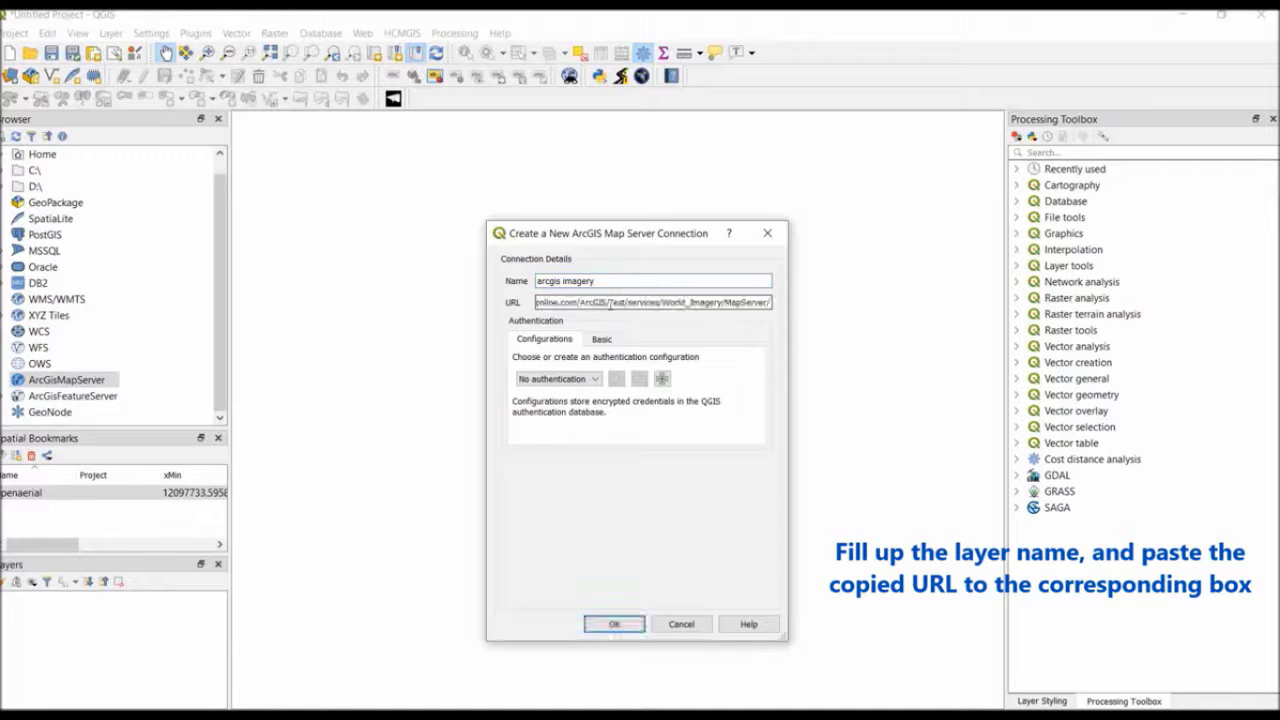
pyautogui.click(616, 623)
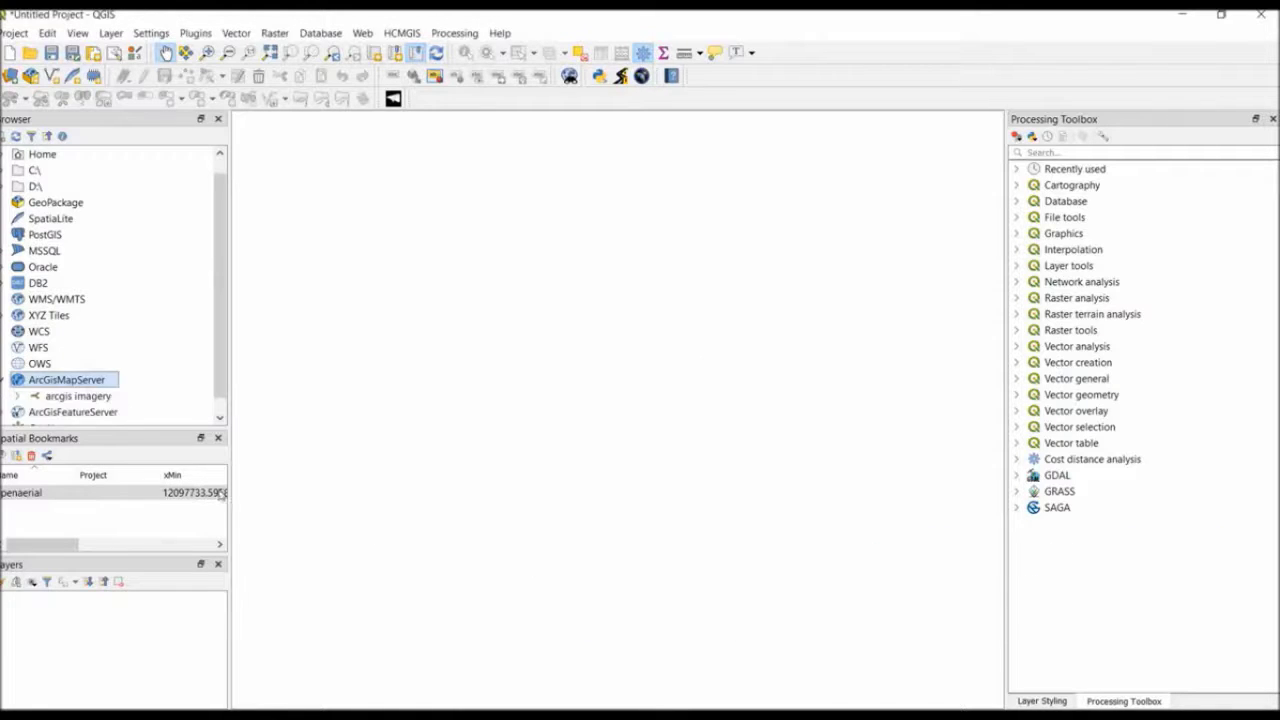
# Add the World Imagery layer from the arcgis imagery connection to the map canvas
pyautogui.click(17, 396)
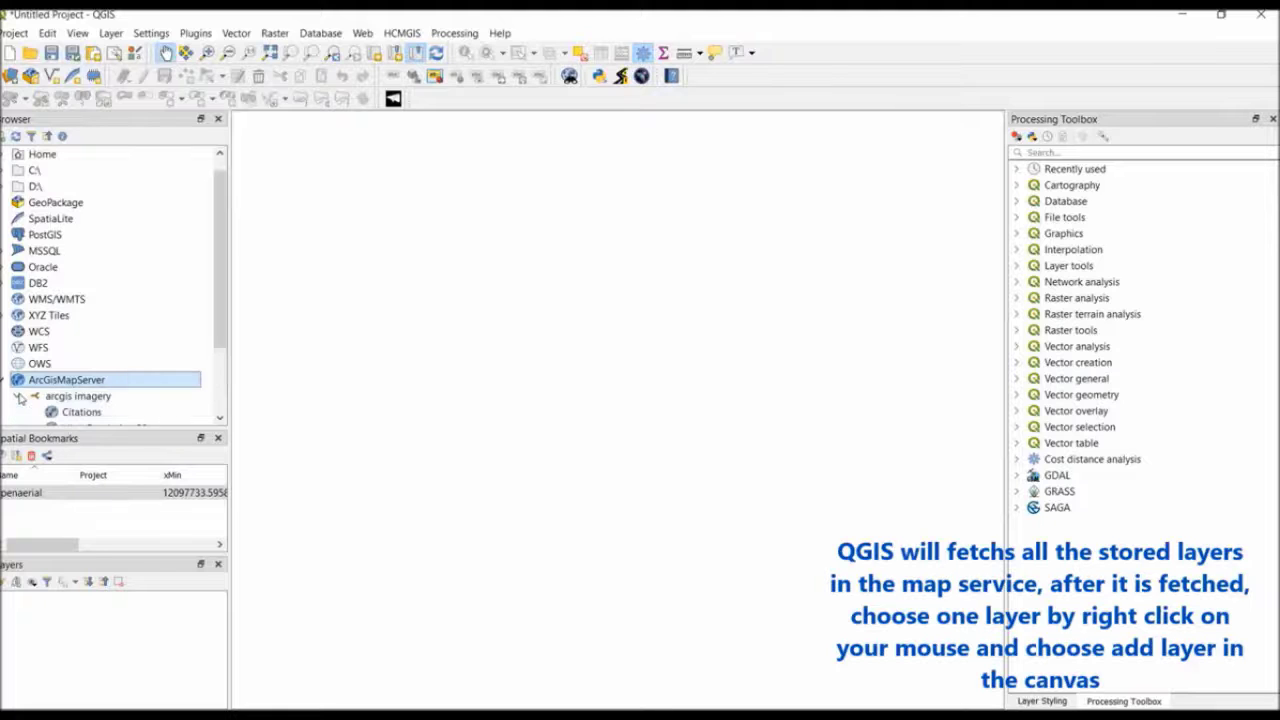
pyautogui.scroll(-1, 105, 371)
pyautogui.scroll(-1, 104, 372)
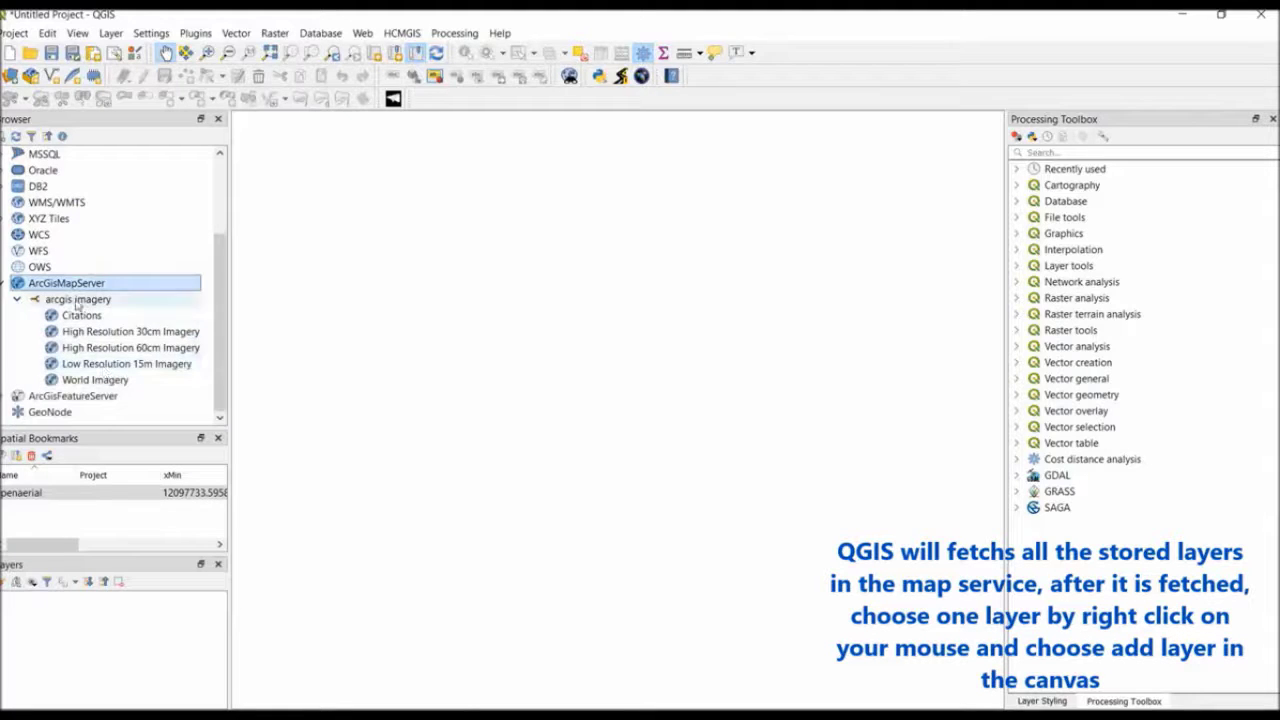
pyautogui.click(89, 381)
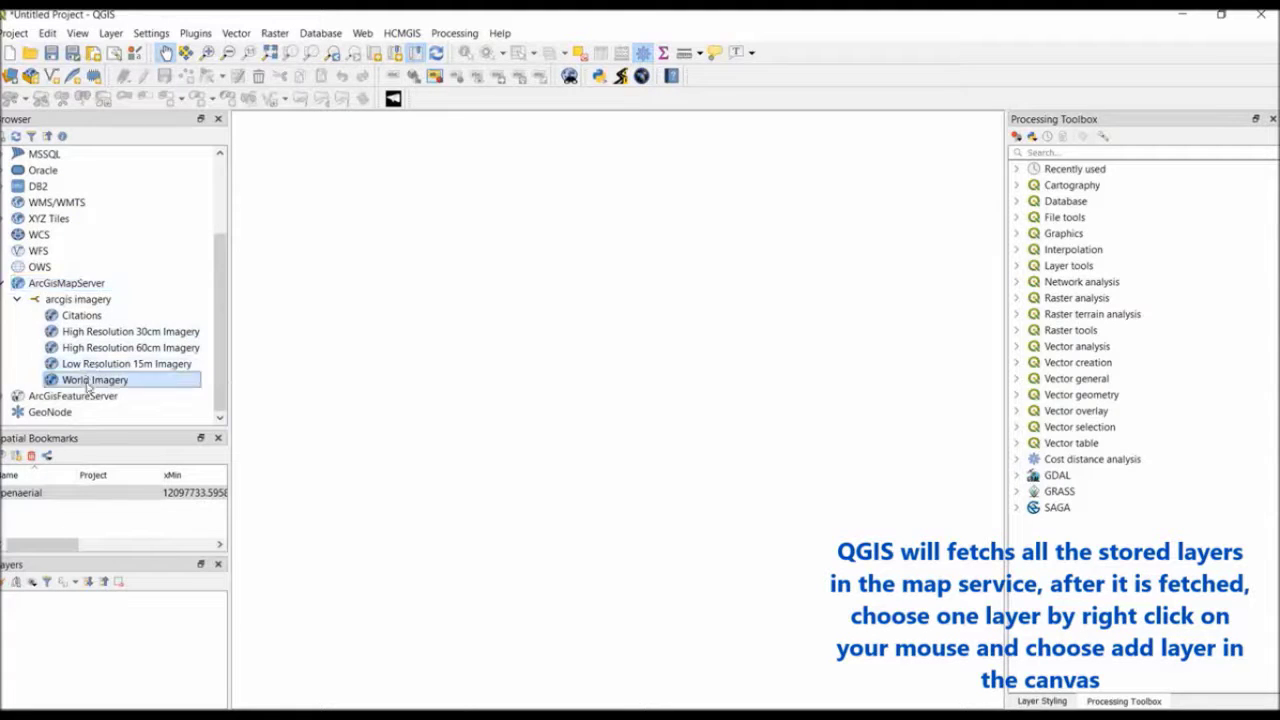
pyautogui.rightClick(88, 387)
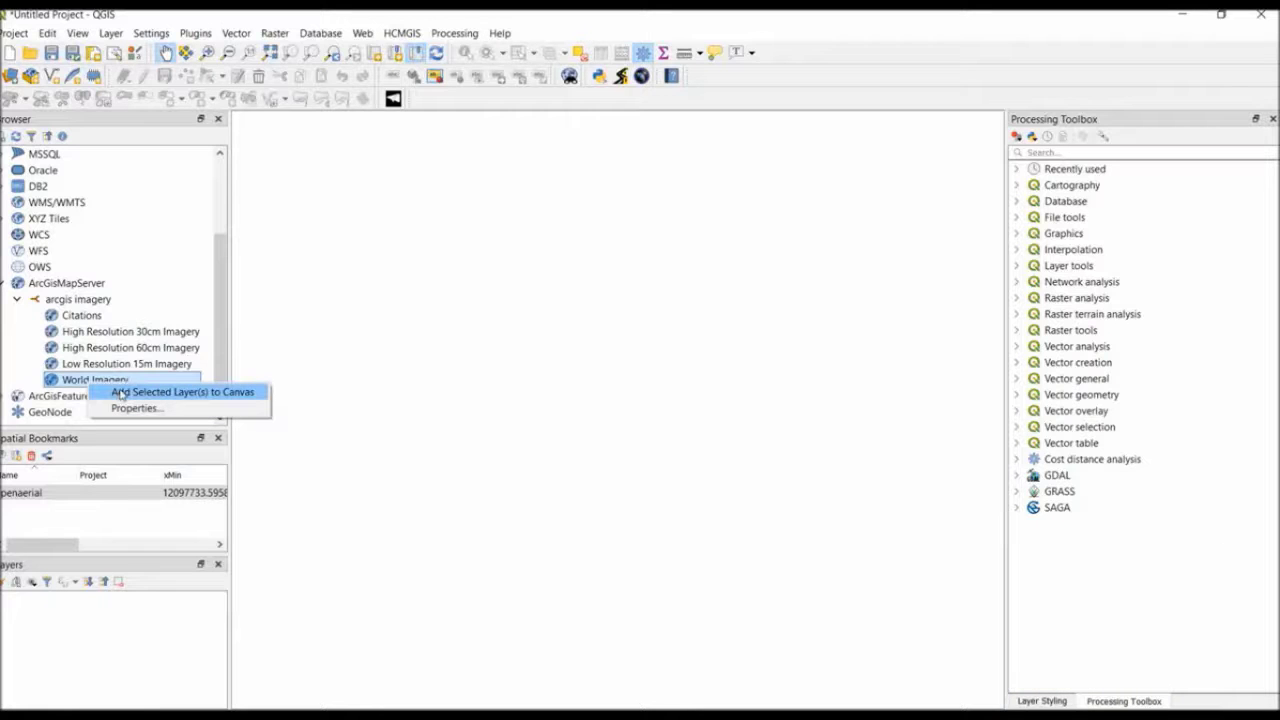
pyautogui.click(150, 392)
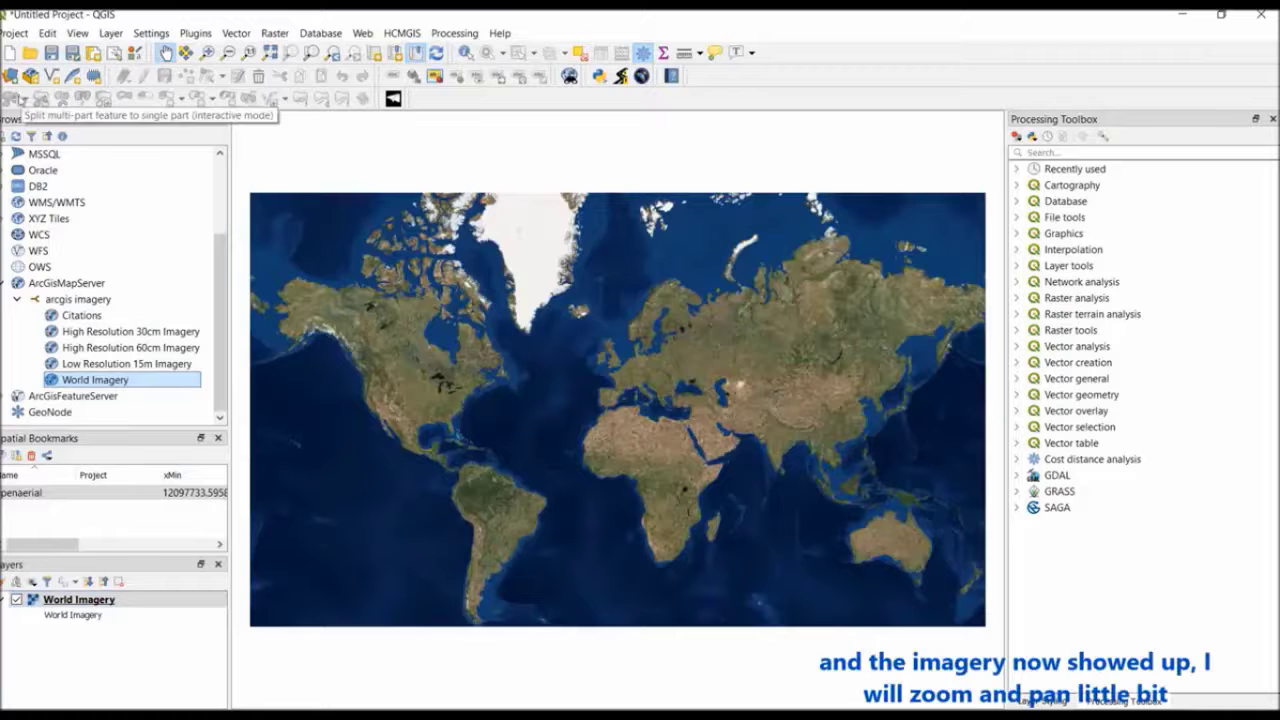
# Zoom the World Imagery map in to a small area of river valleys on the island of Java
pyautogui.click(207, 52)
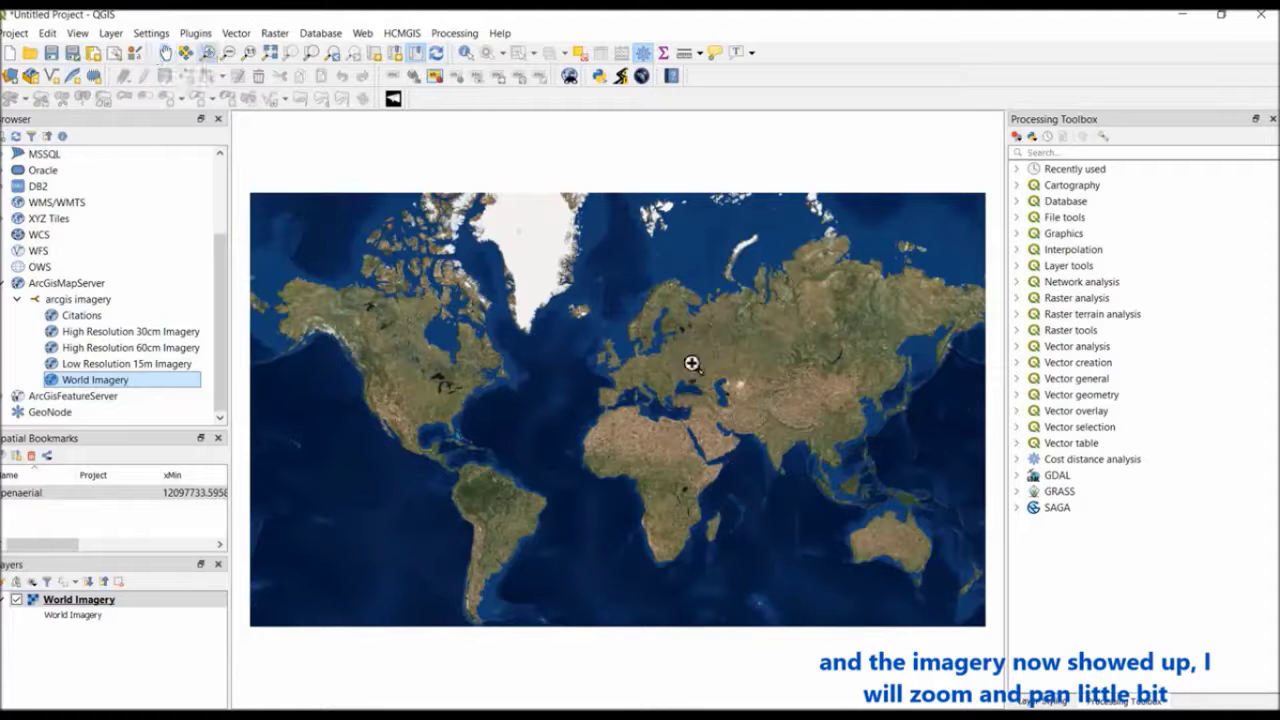
pyautogui.moveTo(817, 480); pyautogui.dragTo(867, 520)
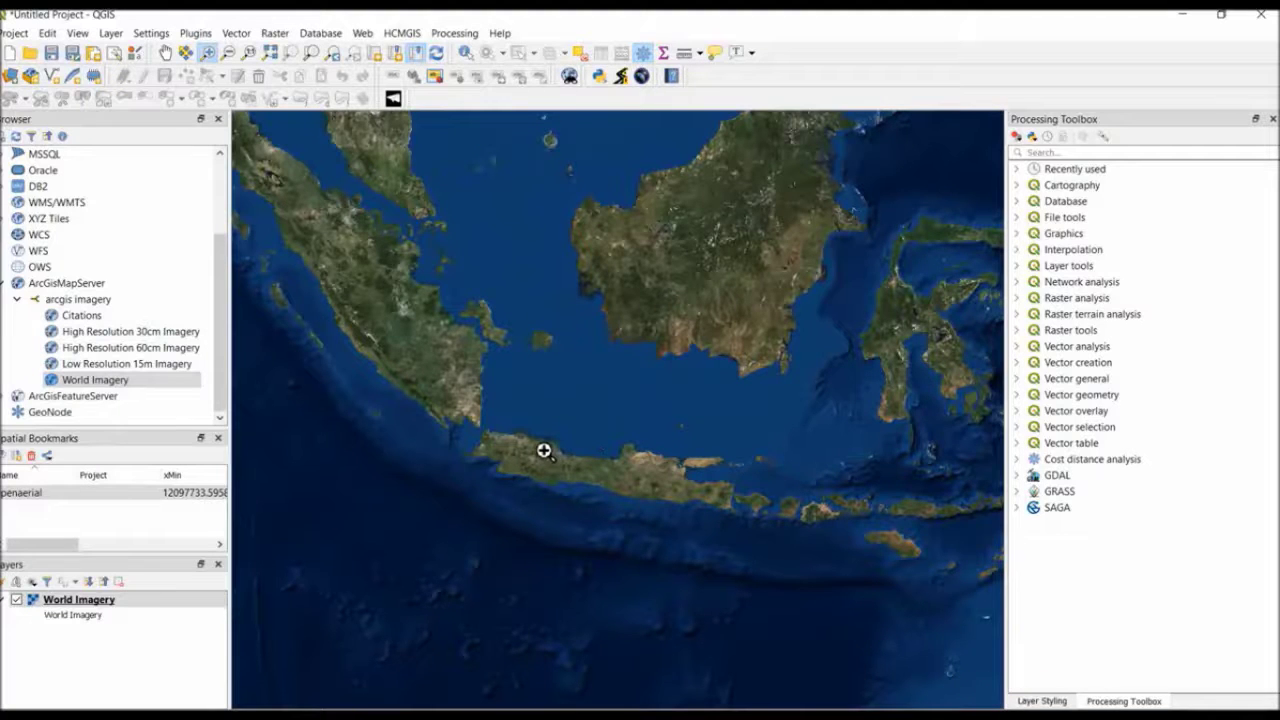
pyautogui.moveTo(543, 449); pyautogui.dragTo(589, 477)
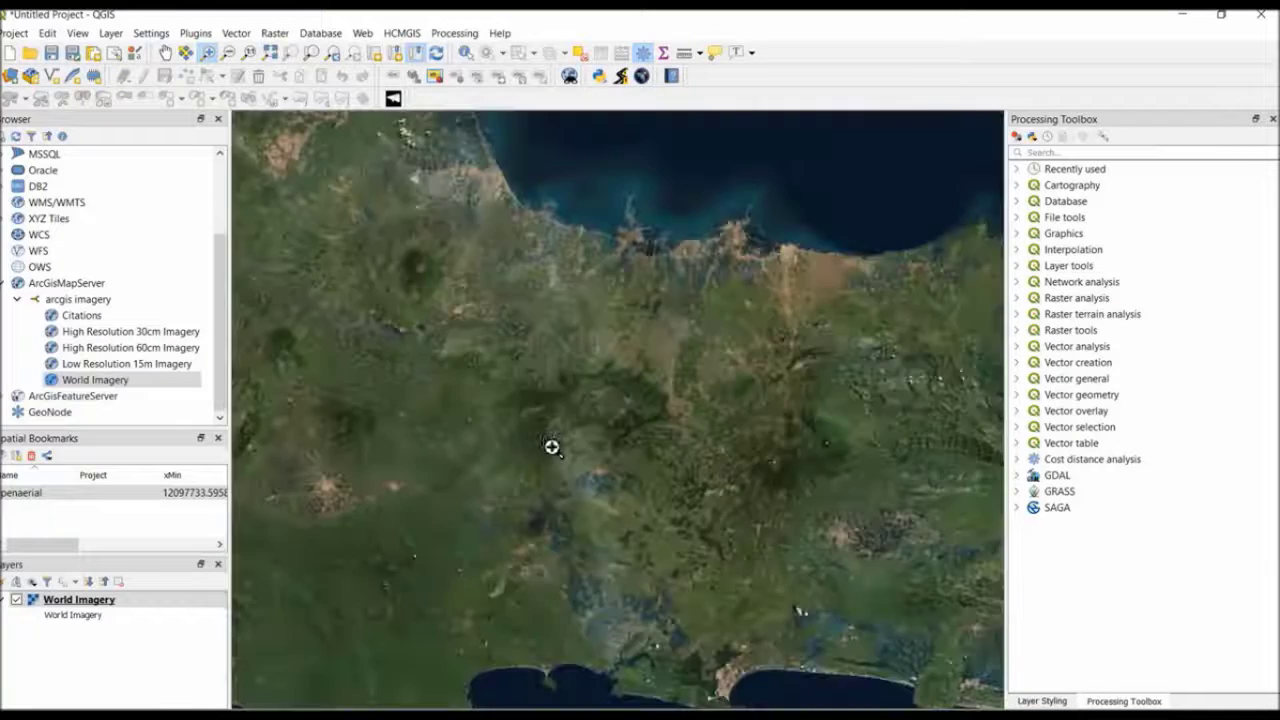
pyautogui.moveTo(358, 290); pyautogui.dragTo(666, 489)
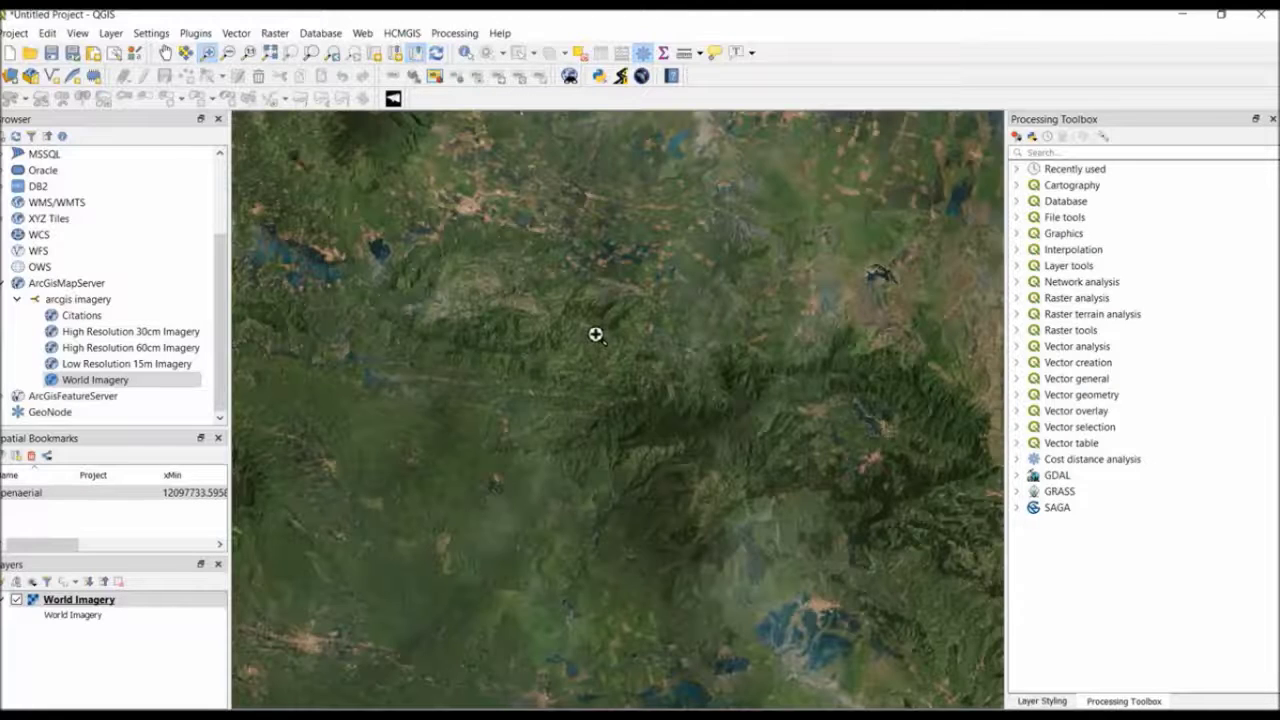
pyautogui.moveTo(660, 232); pyautogui.dragTo(983, 412)
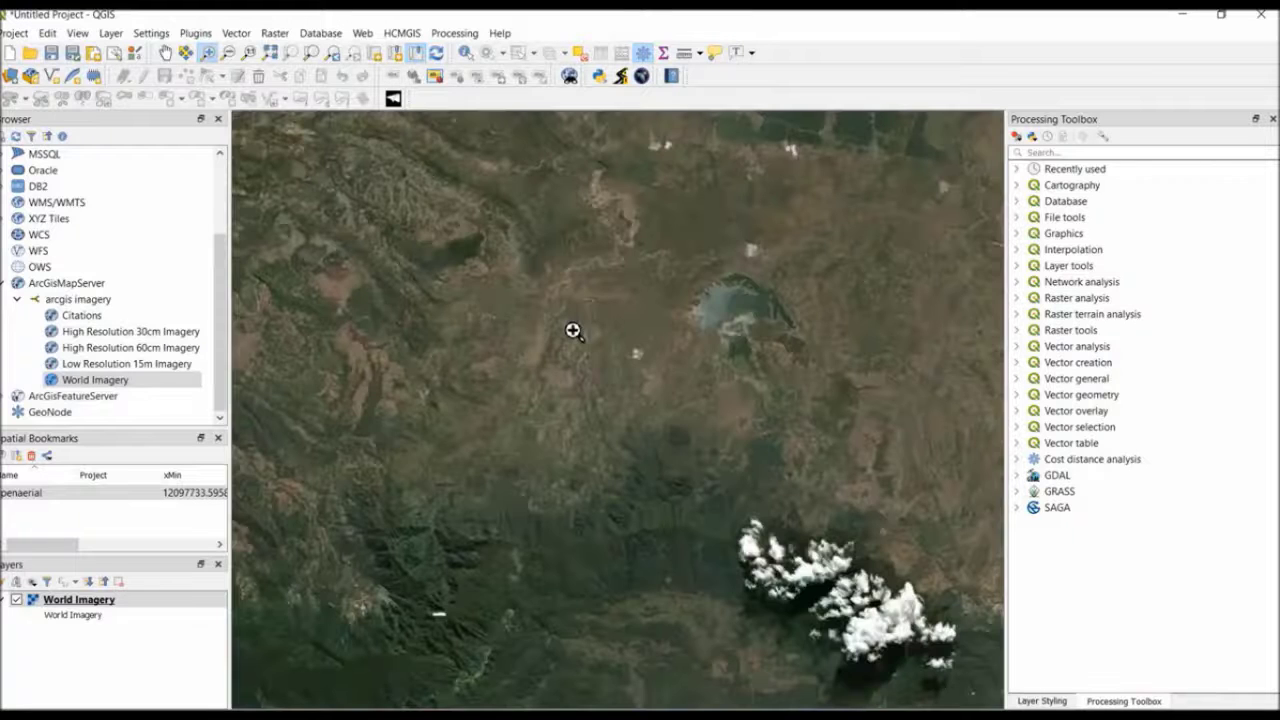
pyautogui.moveTo(460, 195); pyautogui.dragTo(706, 366)
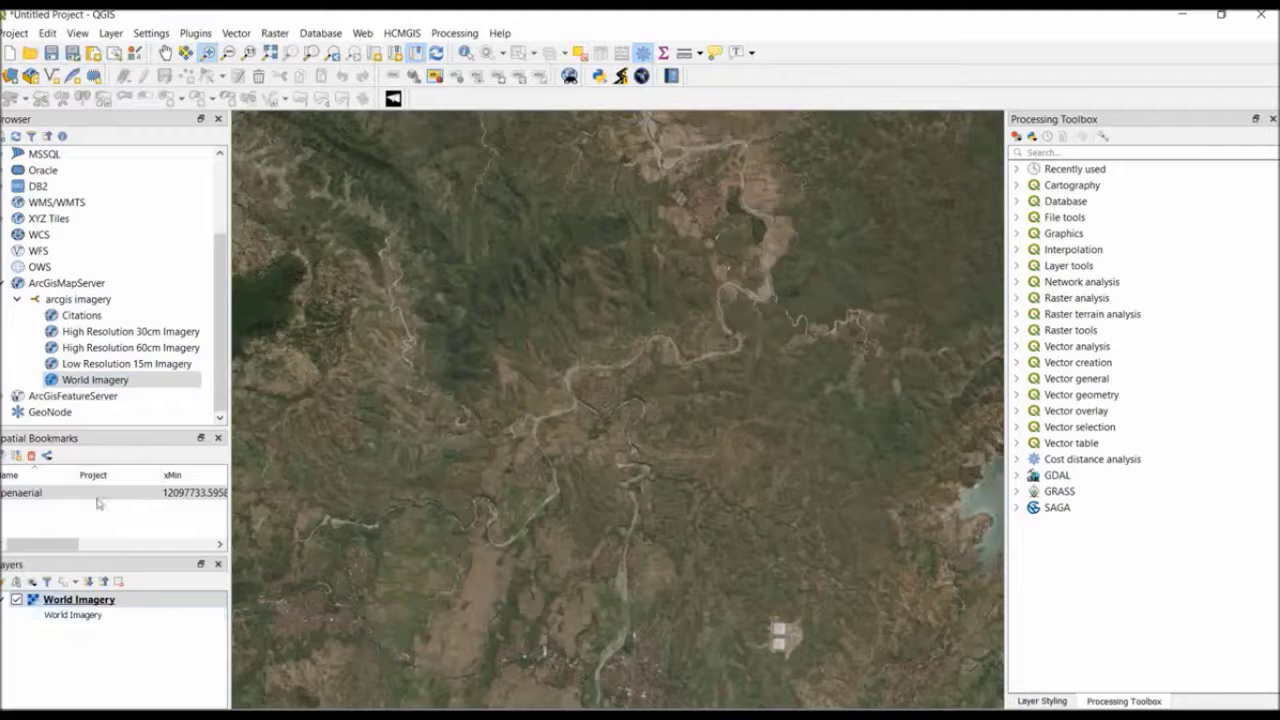
# Start exporting World Imagery as raw GeoTIFF data with a VRT, using D:\GEO2004_temp\ONLINEMAPS\ArcGISImagery as the output folder
pyautogui.rightClick(95, 600)
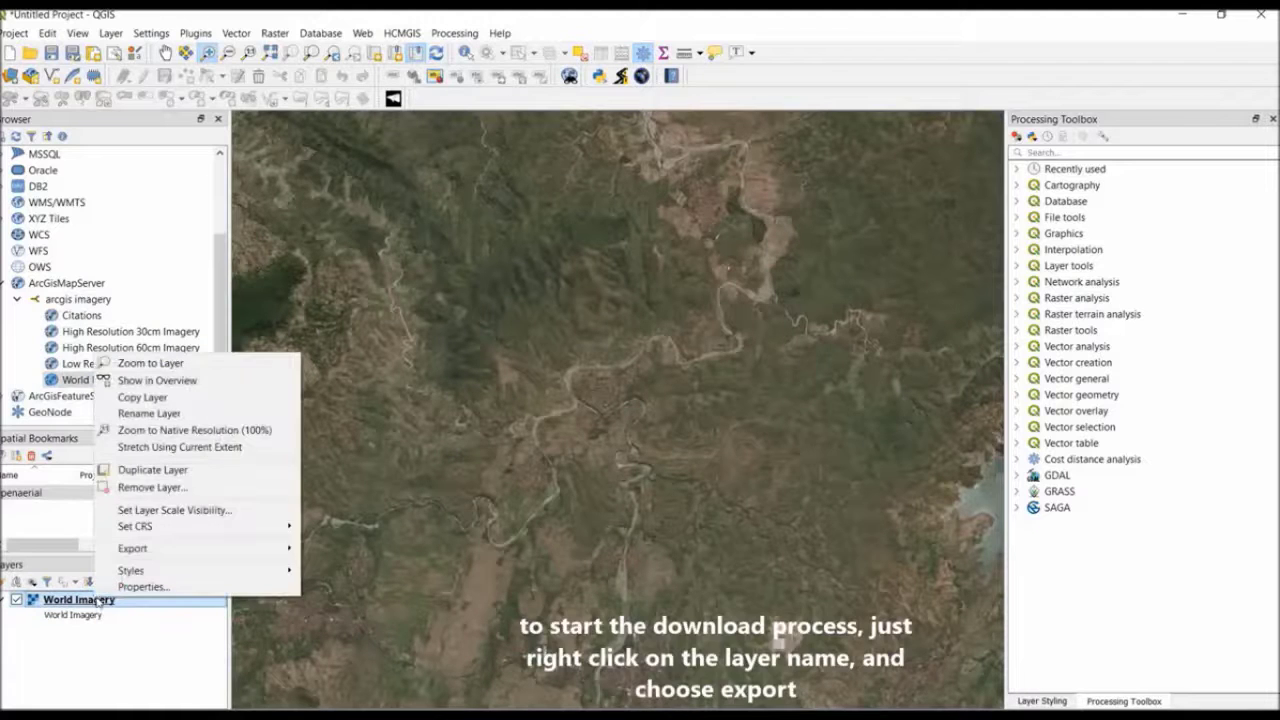
pyautogui.moveTo(211, 558)
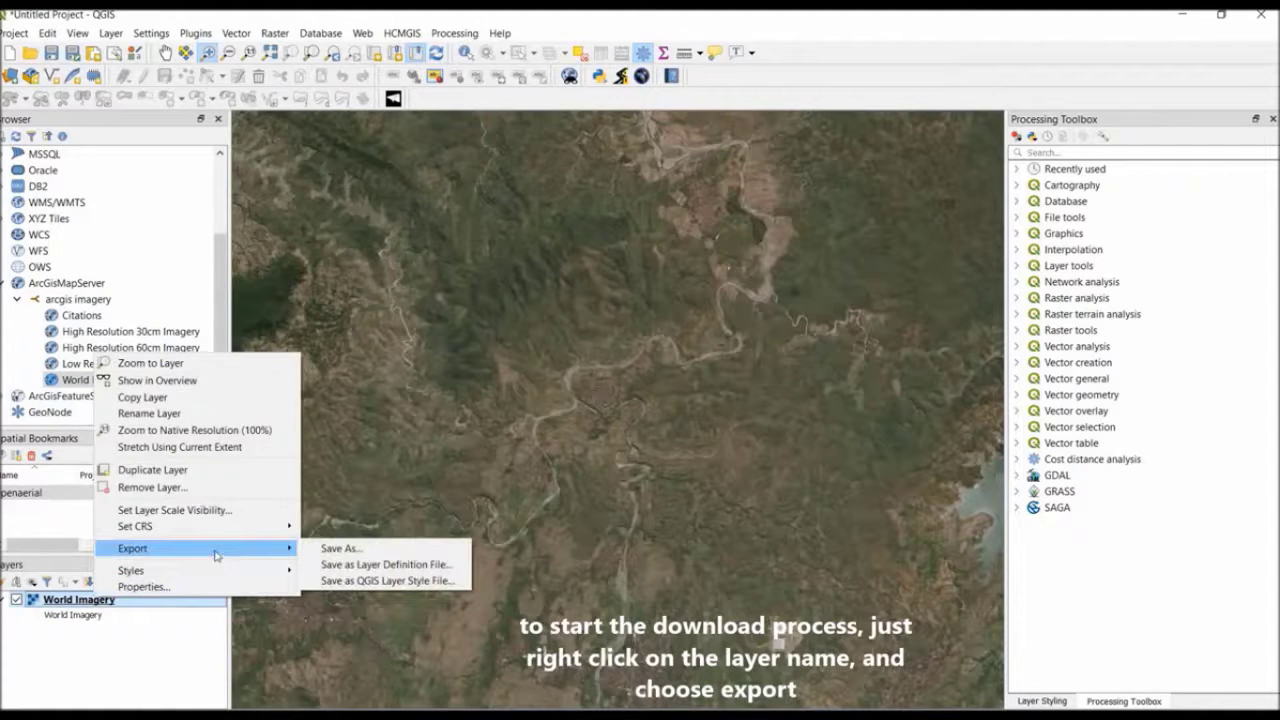
pyautogui.click(323, 550)
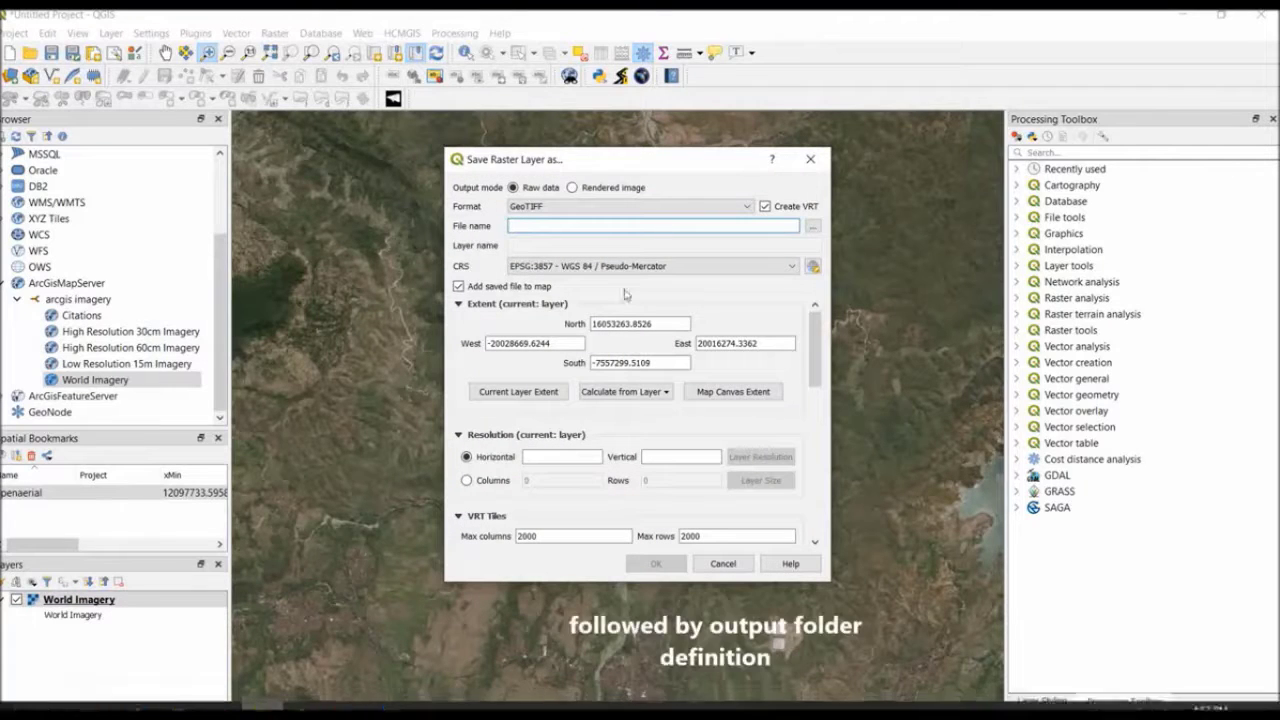
pyautogui.click(765, 207)
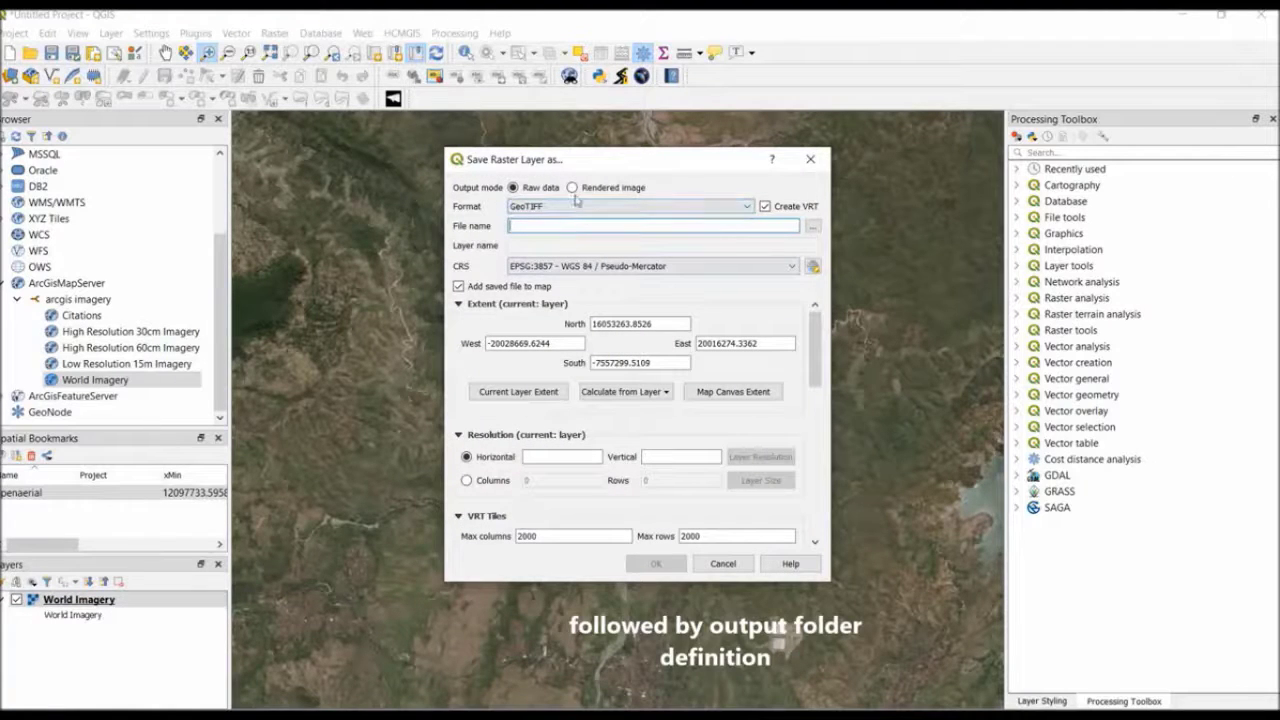
pyautogui.click(811, 228)
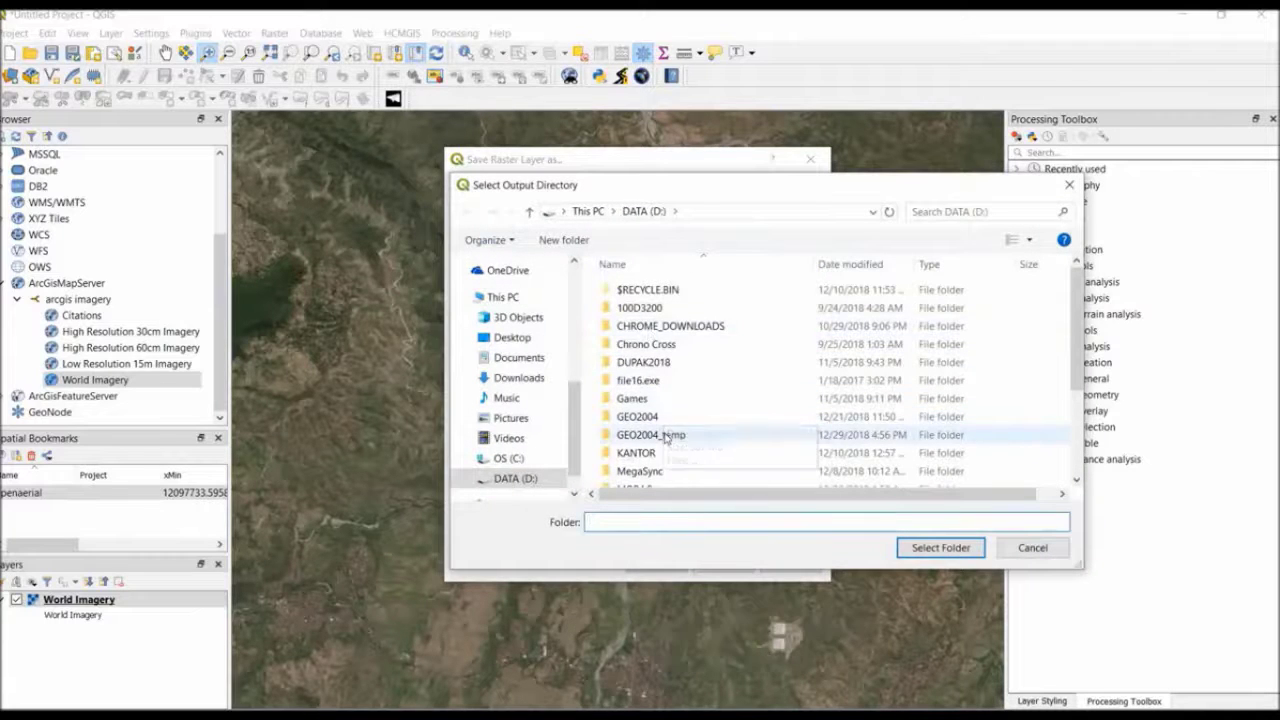
pyautogui.doubleClick(652, 434)
pyautogui.click(652, 338)
pyautogui.doubleClick(652, 339)
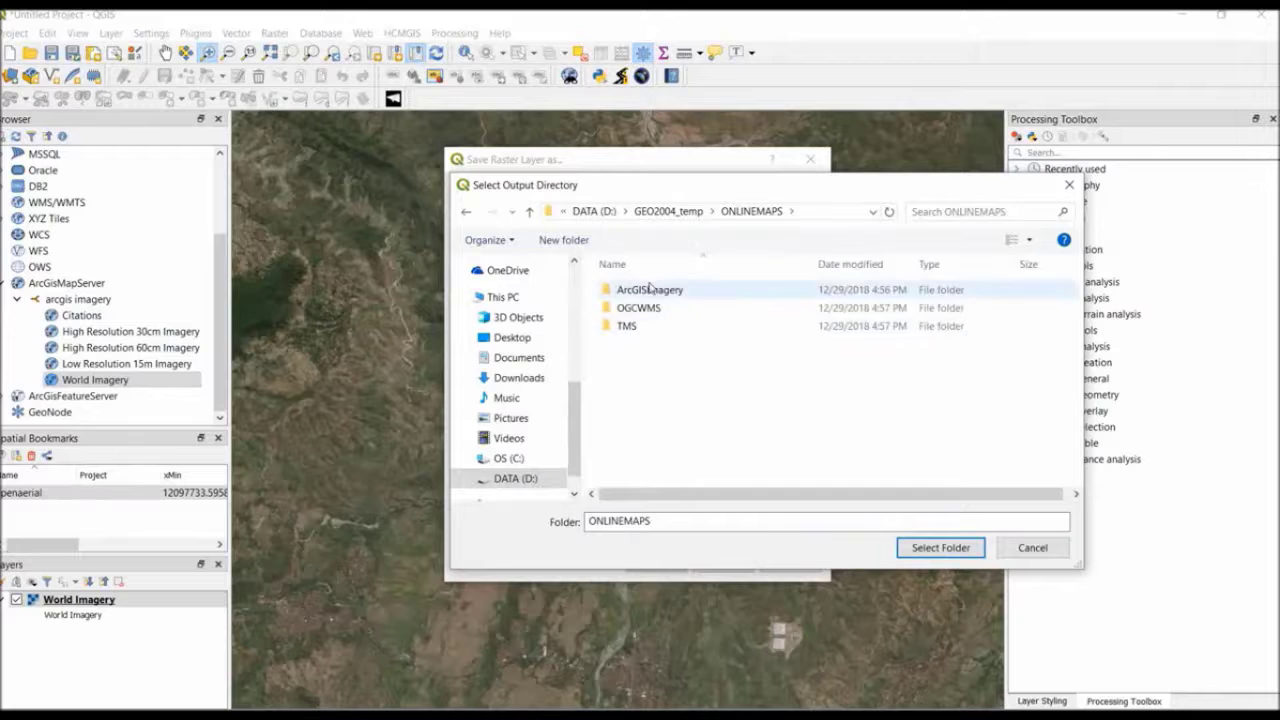
pyautogui.click(651, 290)
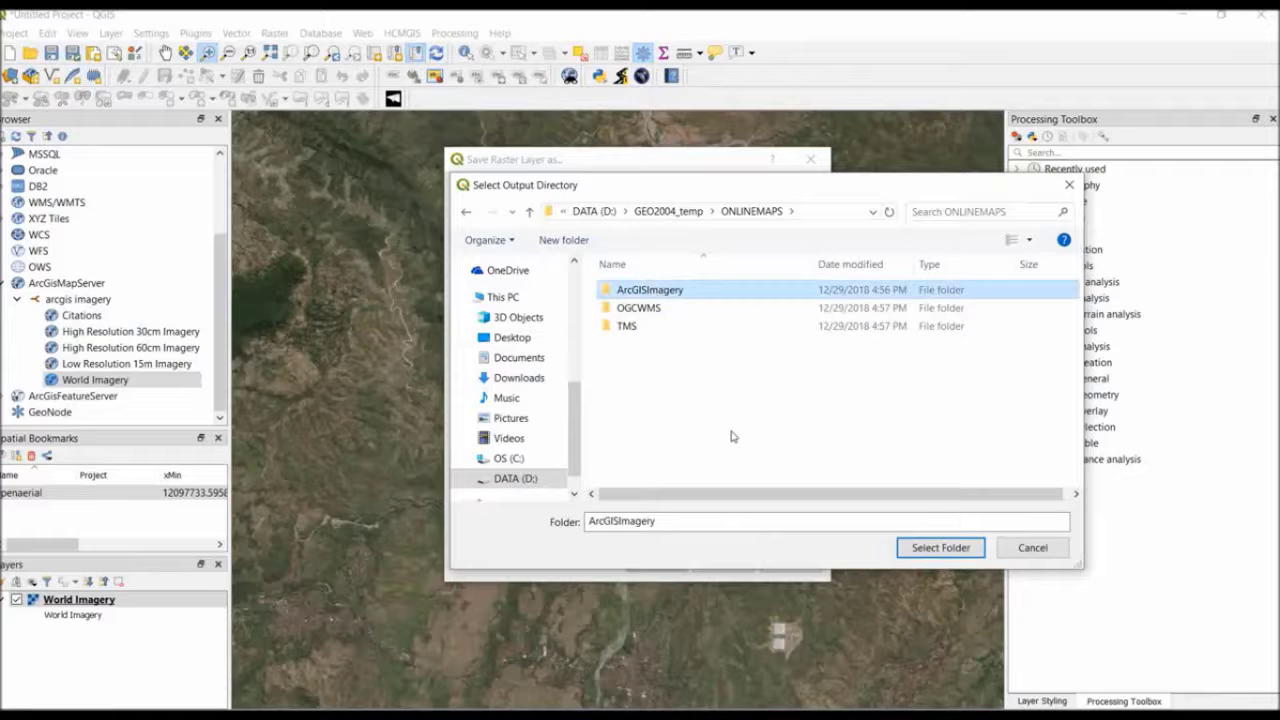
pyautogui.click(940, 547)
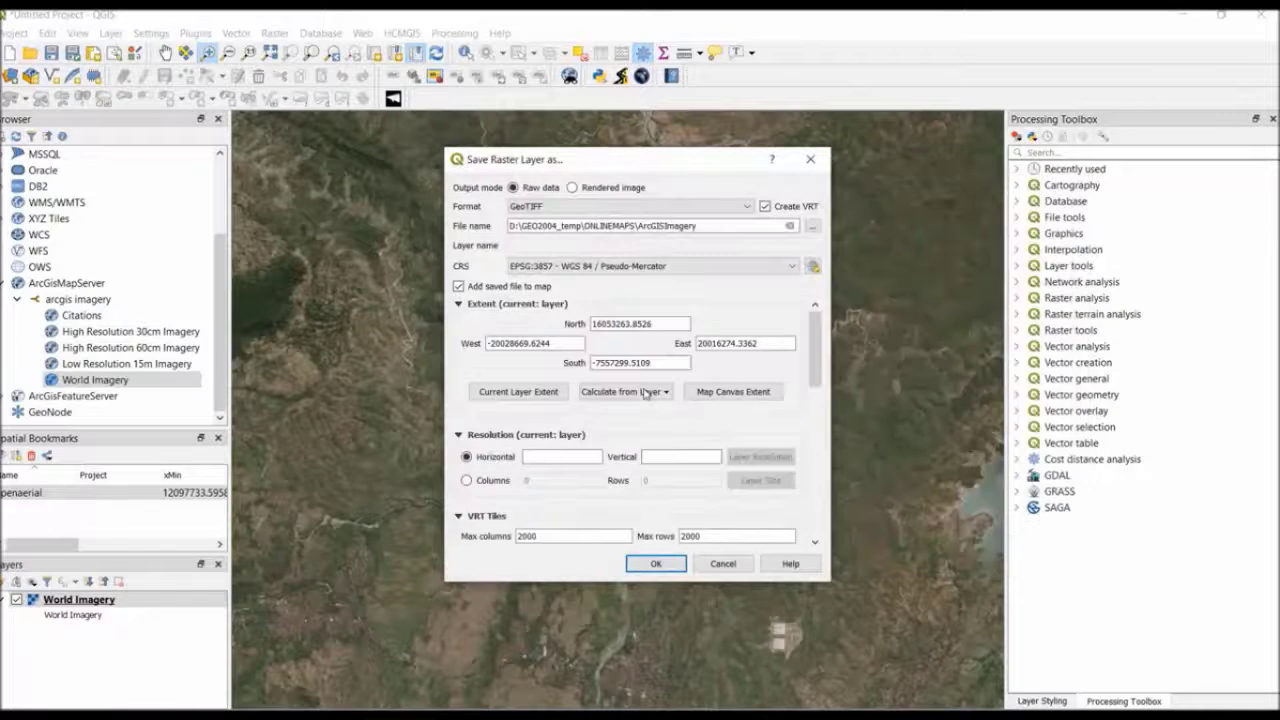
# Set the export extent to the map canvas extent and the horizontal and vertical resolution to 1
pyautogui.click(733, 393)
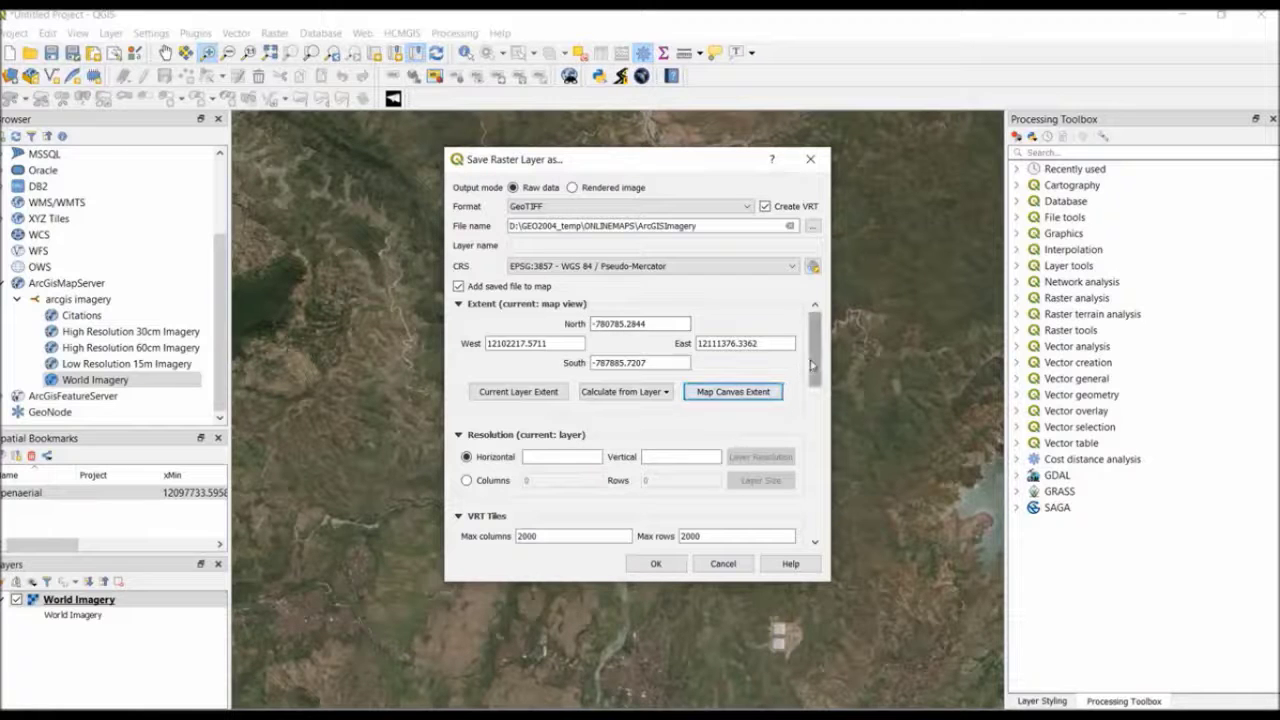
pyautogui.moveTo(818, 366); pyautogui.dragTo(818, 388)
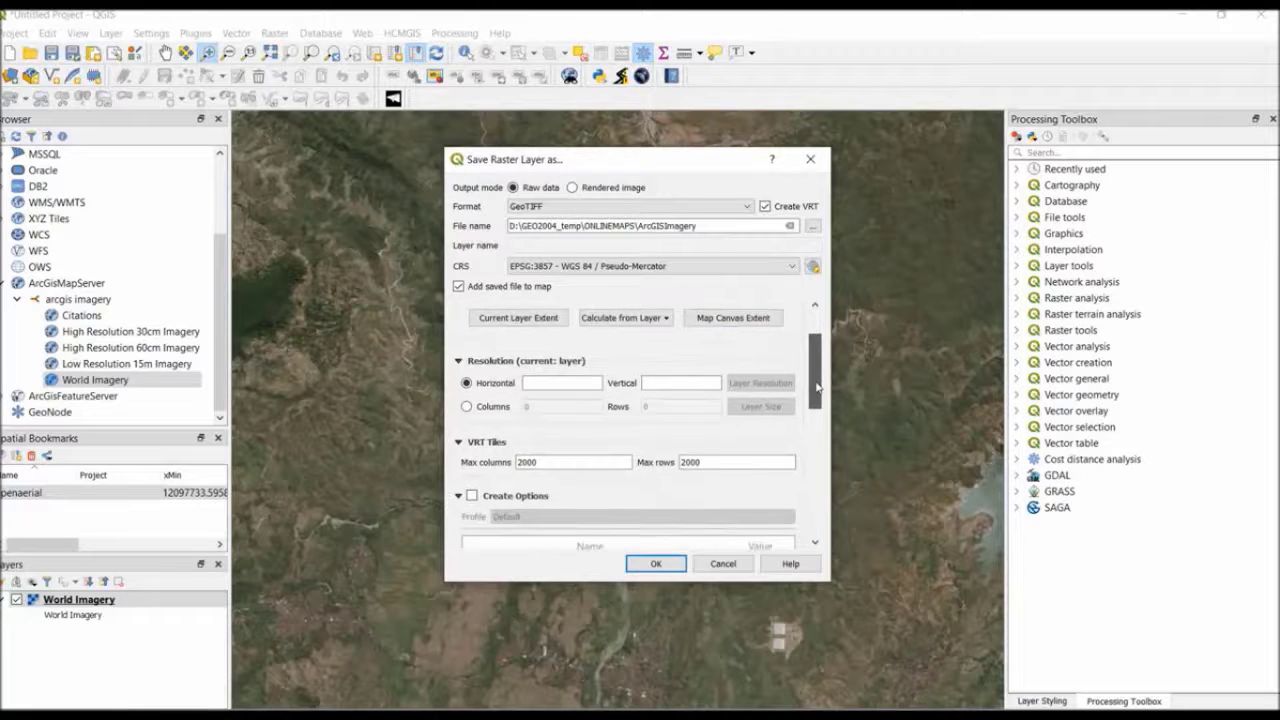
pyautogui.click(570, 383)
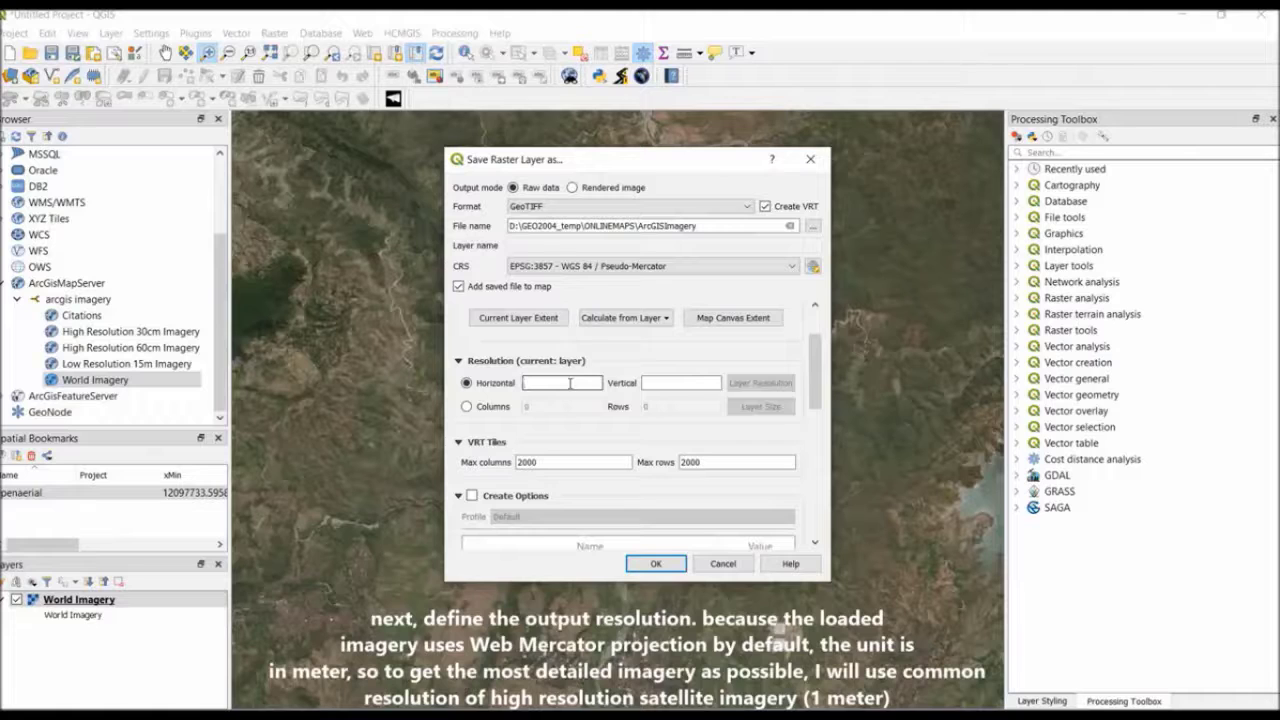
pyautogui.write('0.6')
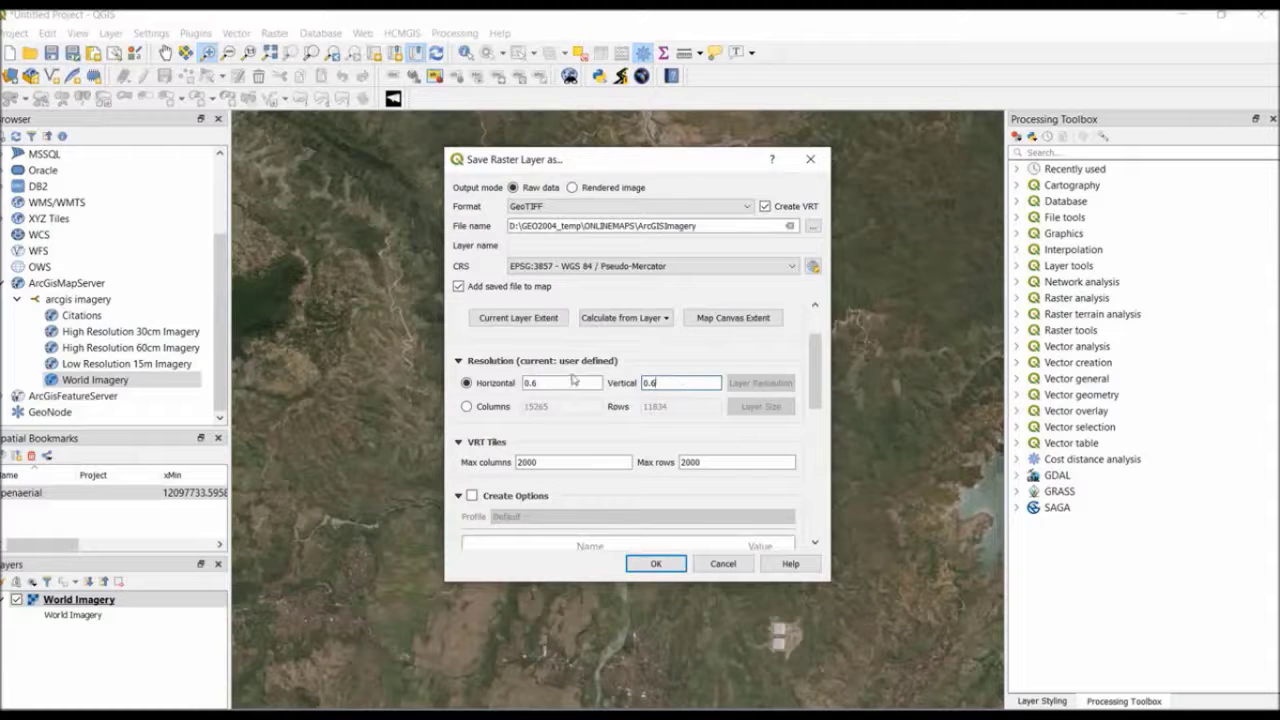
pyautogui.moveTo(573, 379); pyautogui.dragTo(524, 382)
pyautogui.write('6')
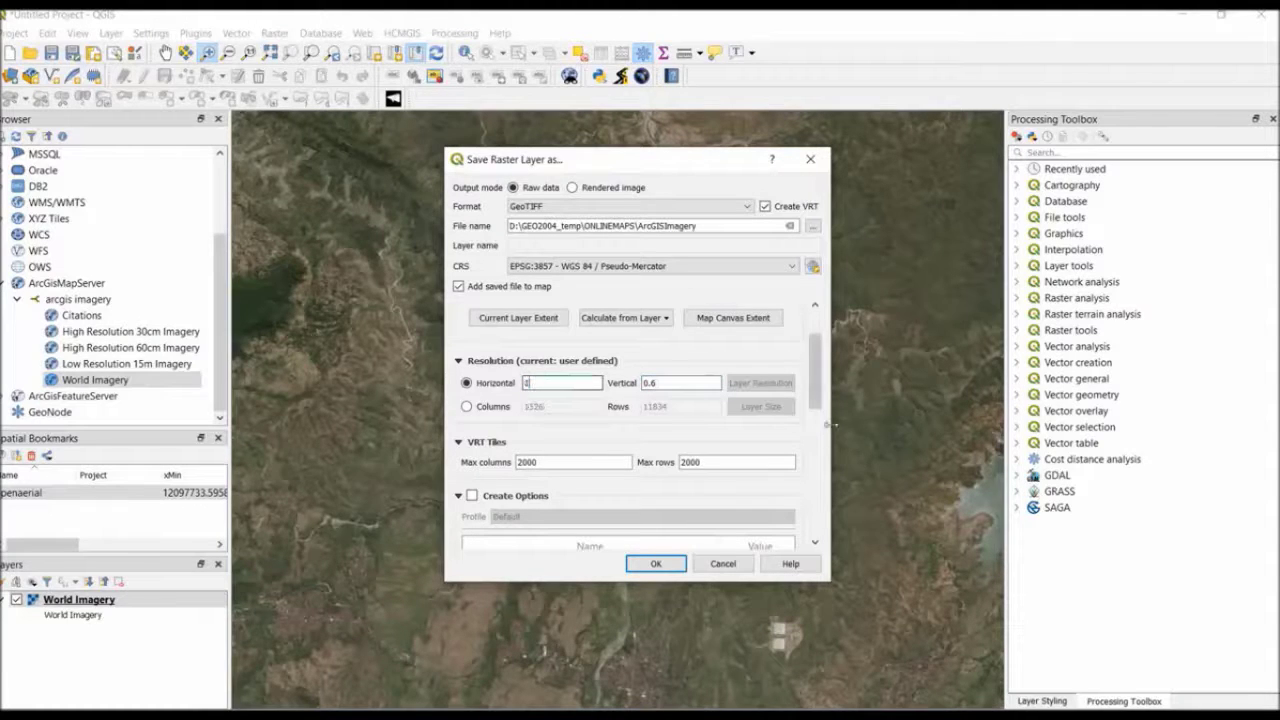
pyautogui.doubleClick(666, 384)
pyautogui.write('1')
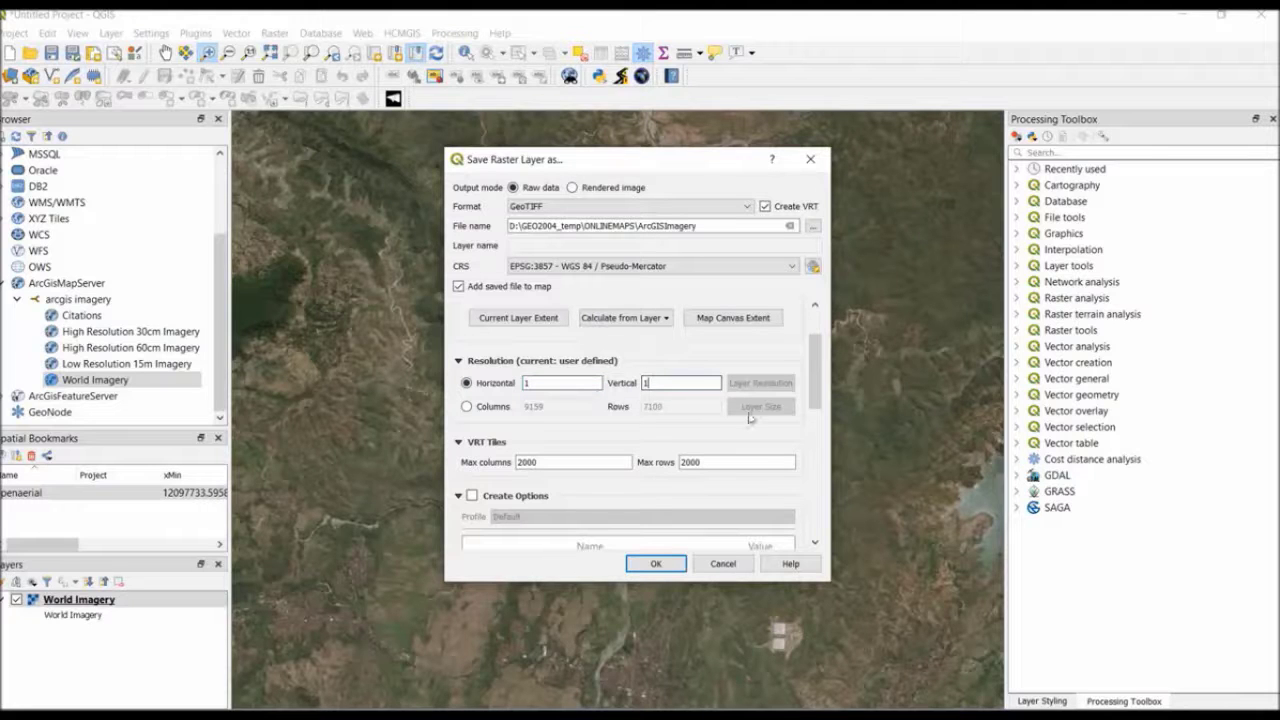
# Run the World Imagery export and minimise the ShareX window covering the map
pyautogui.moveTo(815, 411); pyautogui.dragTo(828, 350)
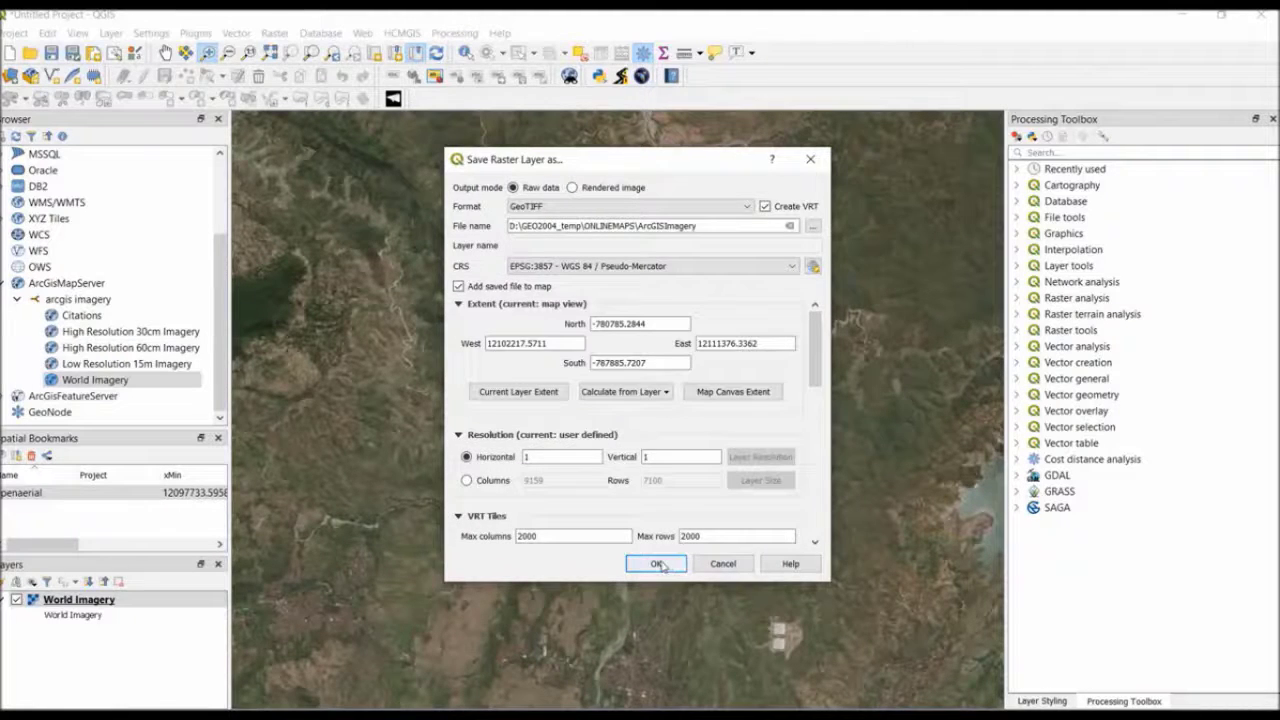
pyautogui.click(657, 564)
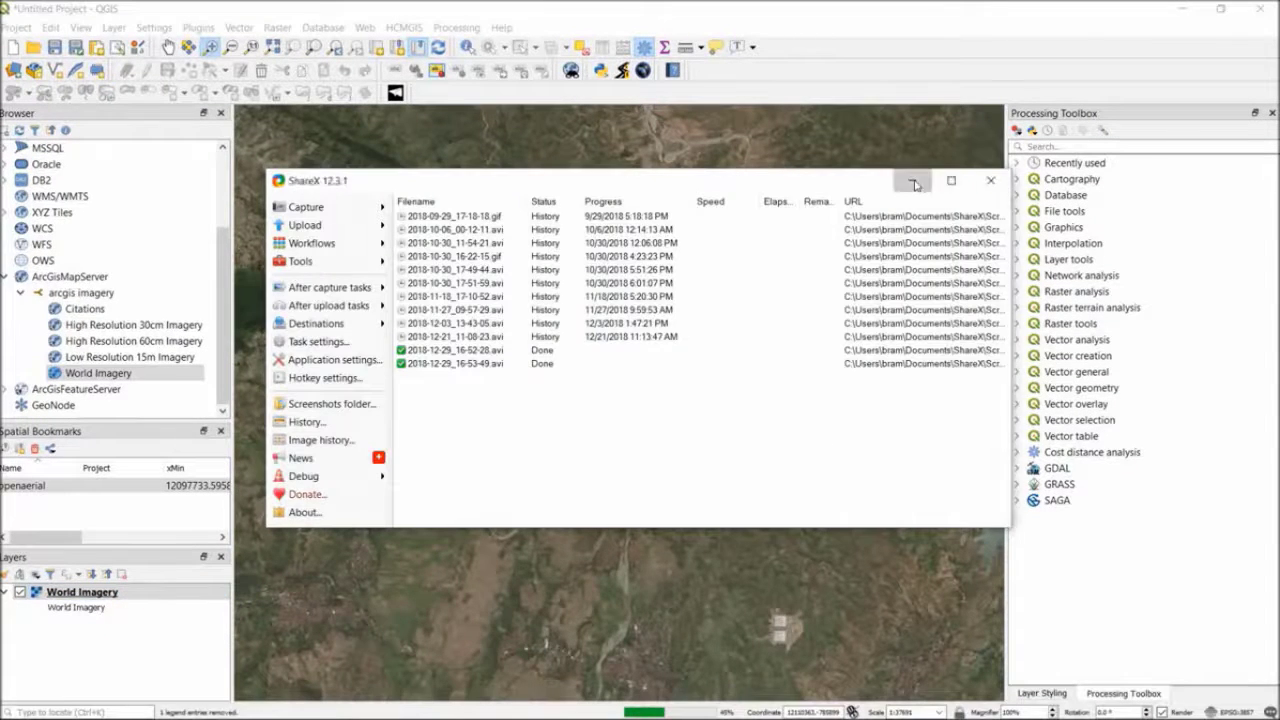
pyautogui.click(913, 182)
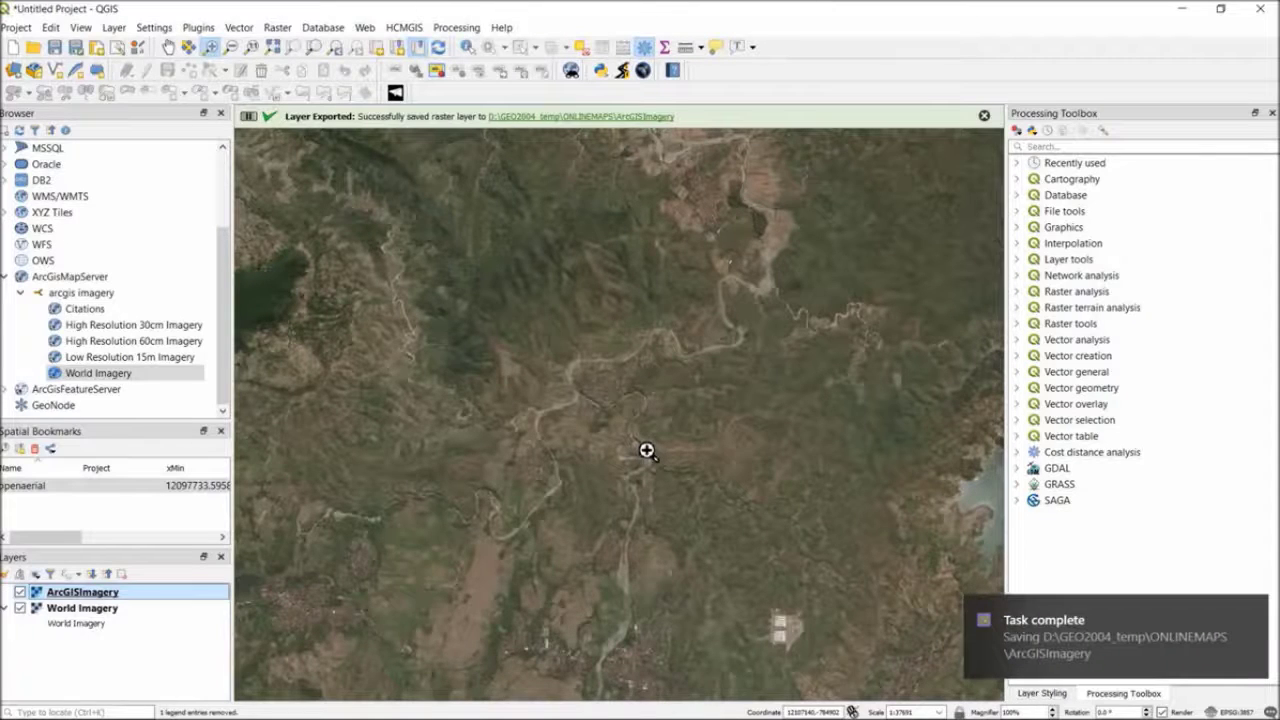
# Dismiss the export notification and hide the World Imagery layer so only the exported ArcGISImagery raster is displayed
pyautogui.click(1251, 612)
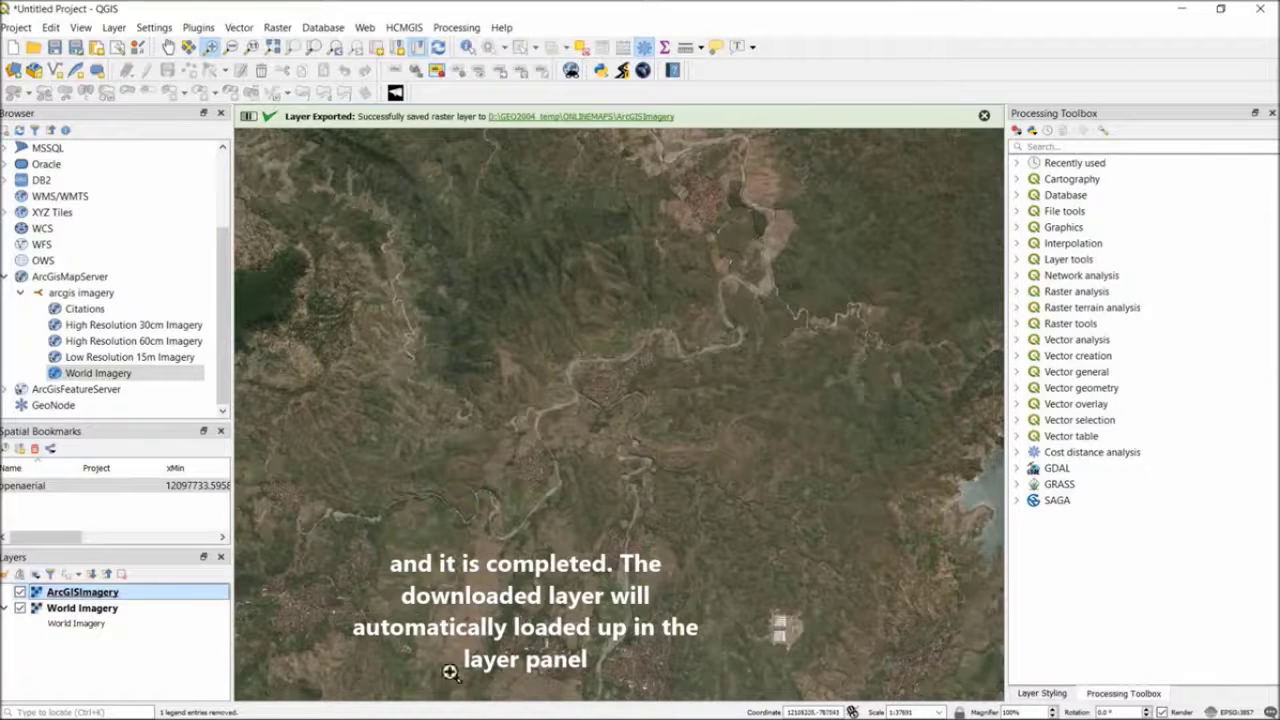
pyautogui.click(17, 612)
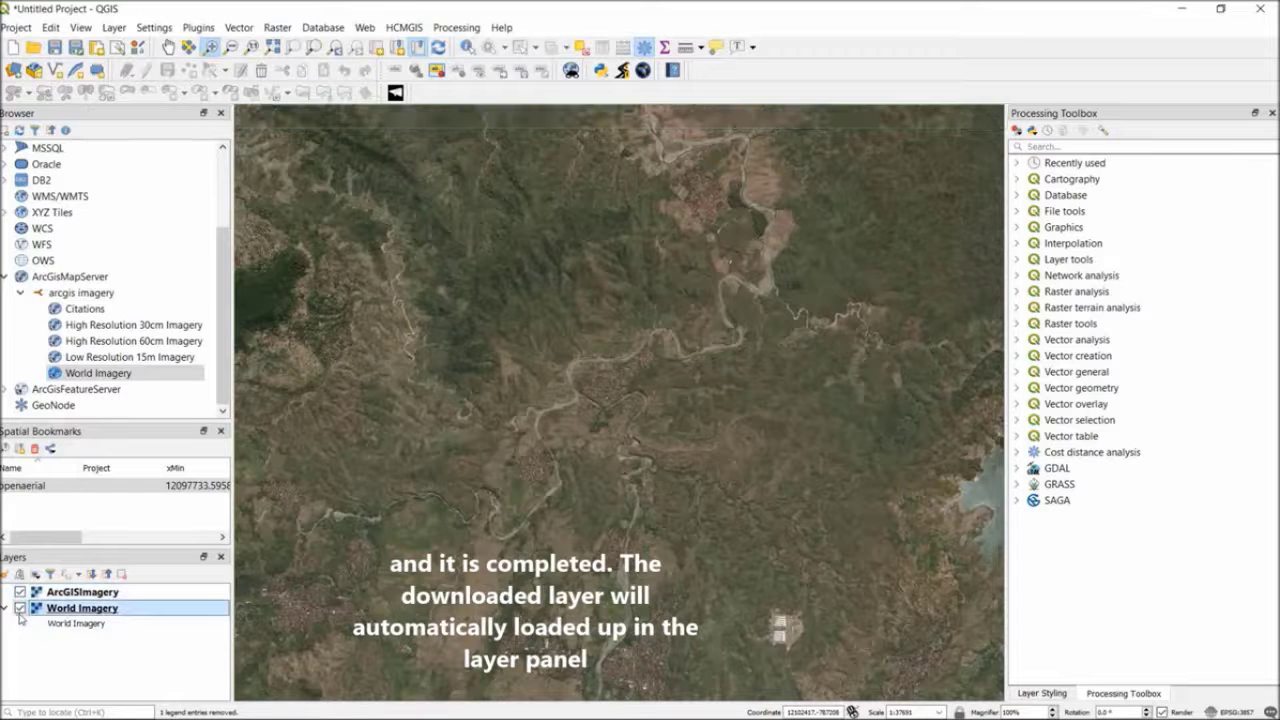
pyautogui.click(19, 608)
pyautogui.scroll(-1, 680, 441)
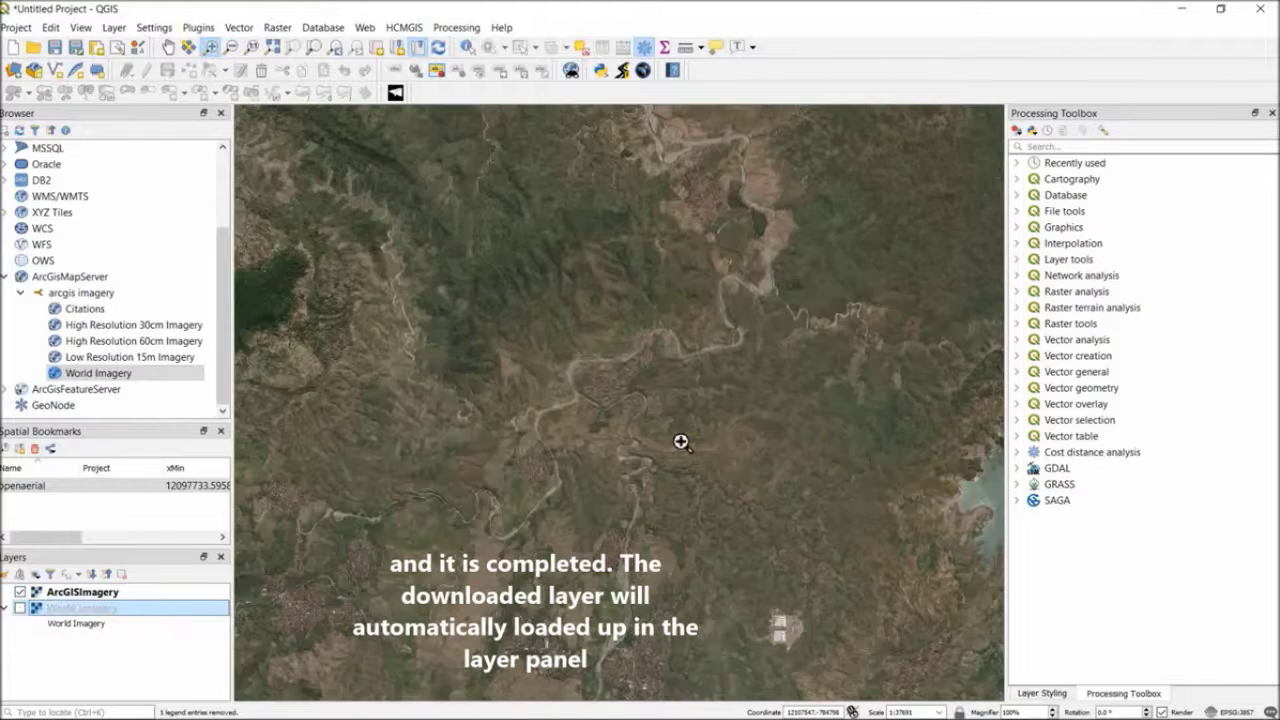
pyautogui.scroll(-1, 680, 441)
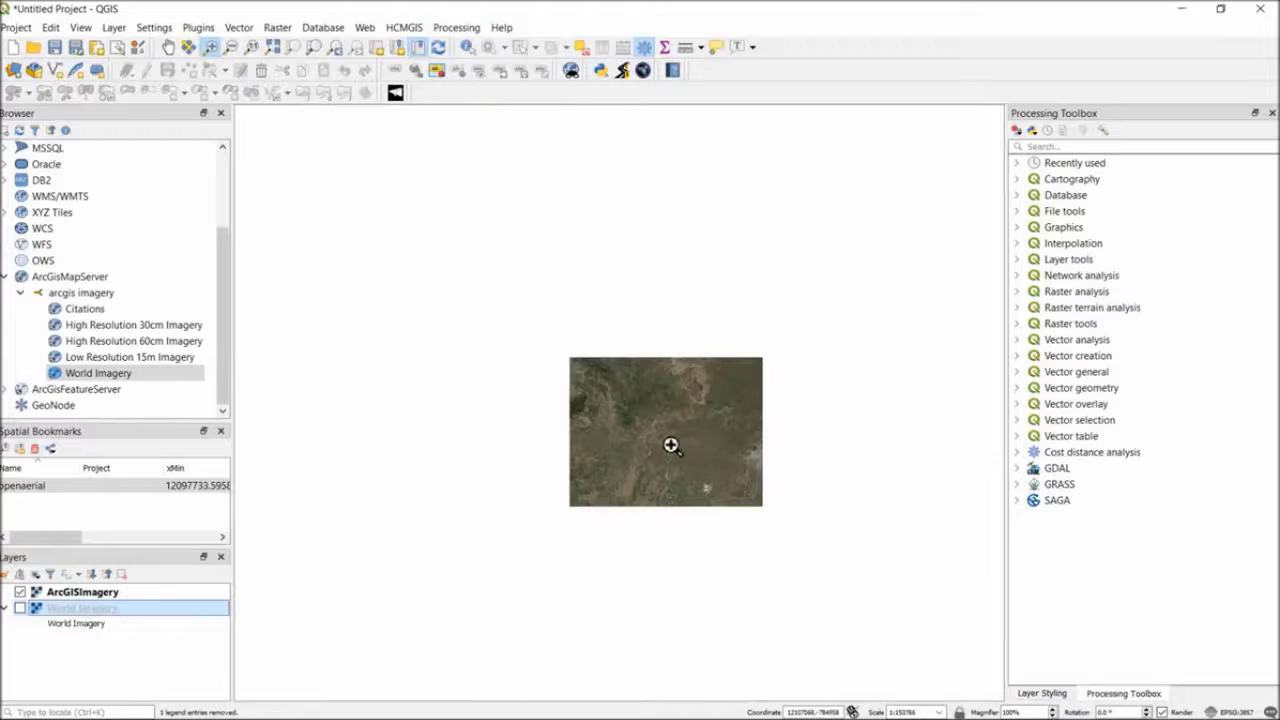
pyautogui.scroll(1, 670, 445)
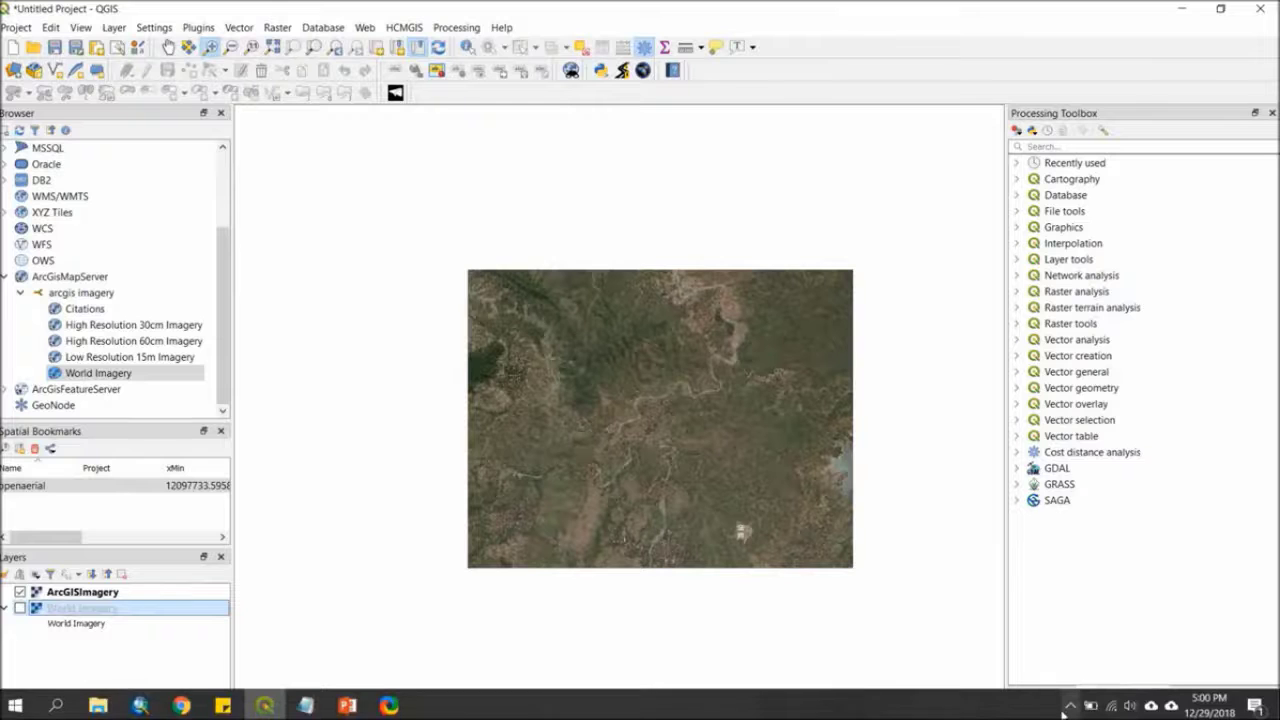
# Examine the detail of the exported ArcGISImagery raster around the villages and river bends at several scales
pyautogui.click(1069, 706)
pyautogui.scroll(1, 634, 380)
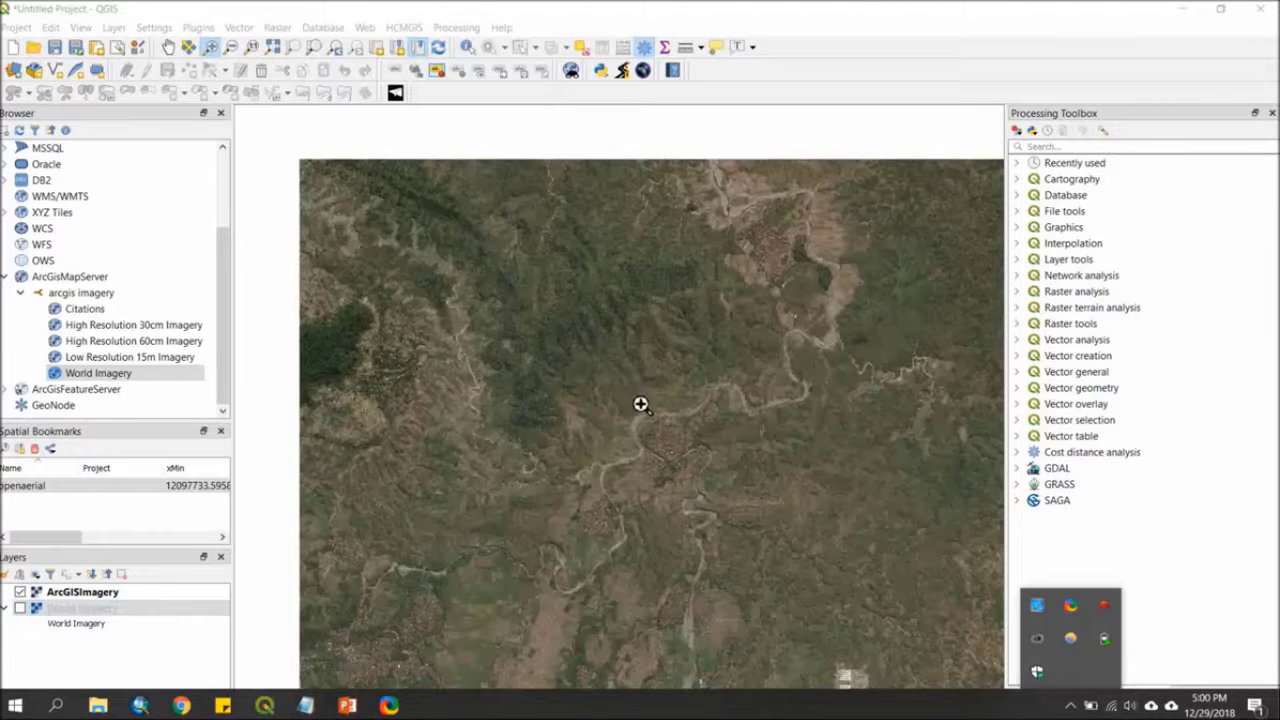
pyautogui.click(880, 58)
pyautogui.scroll(1, 646, 460)
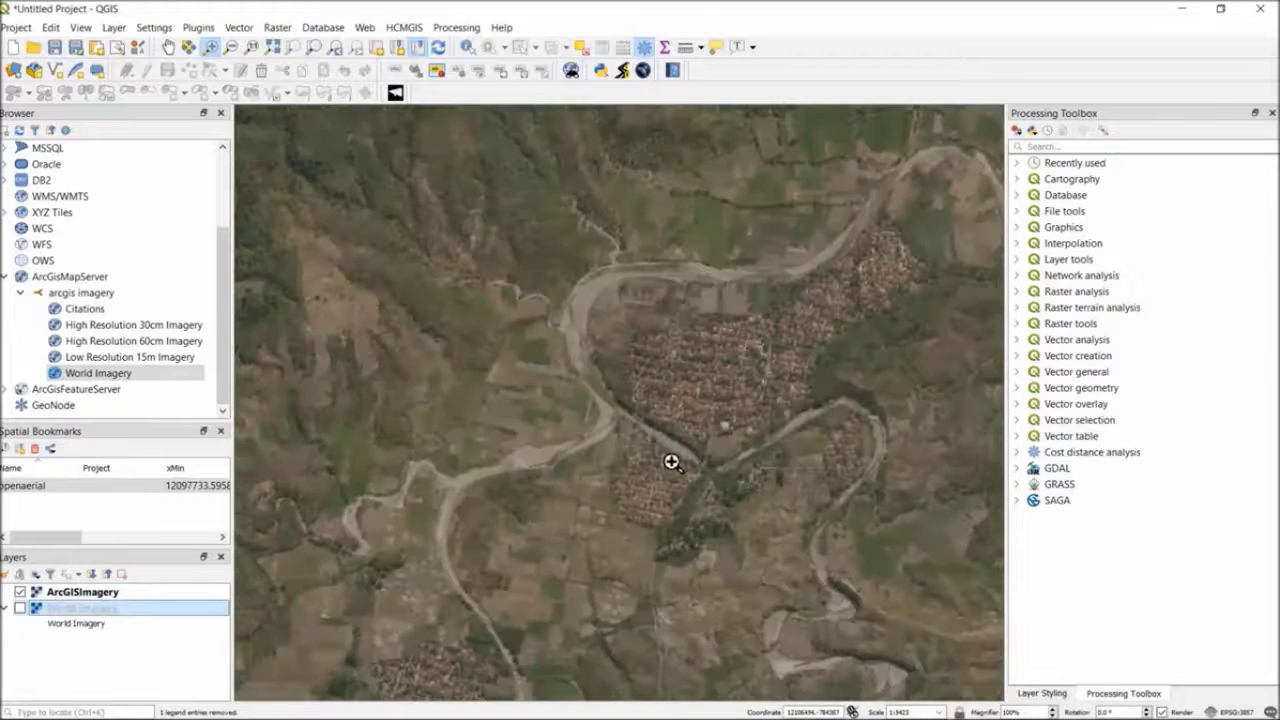
pyautogui.scroll(2, 671, 461)
pyautogui.scroll(-1, 636, 364)
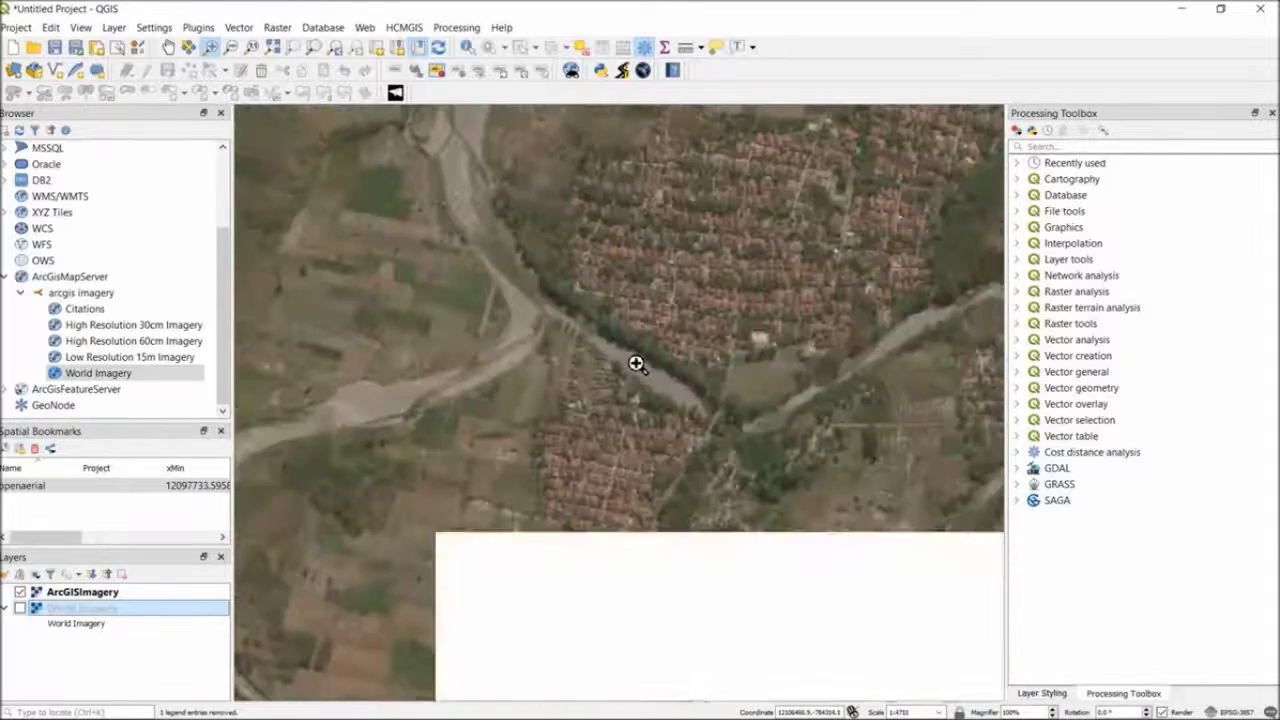
pyautogui.scroll(-3, 636, 364)
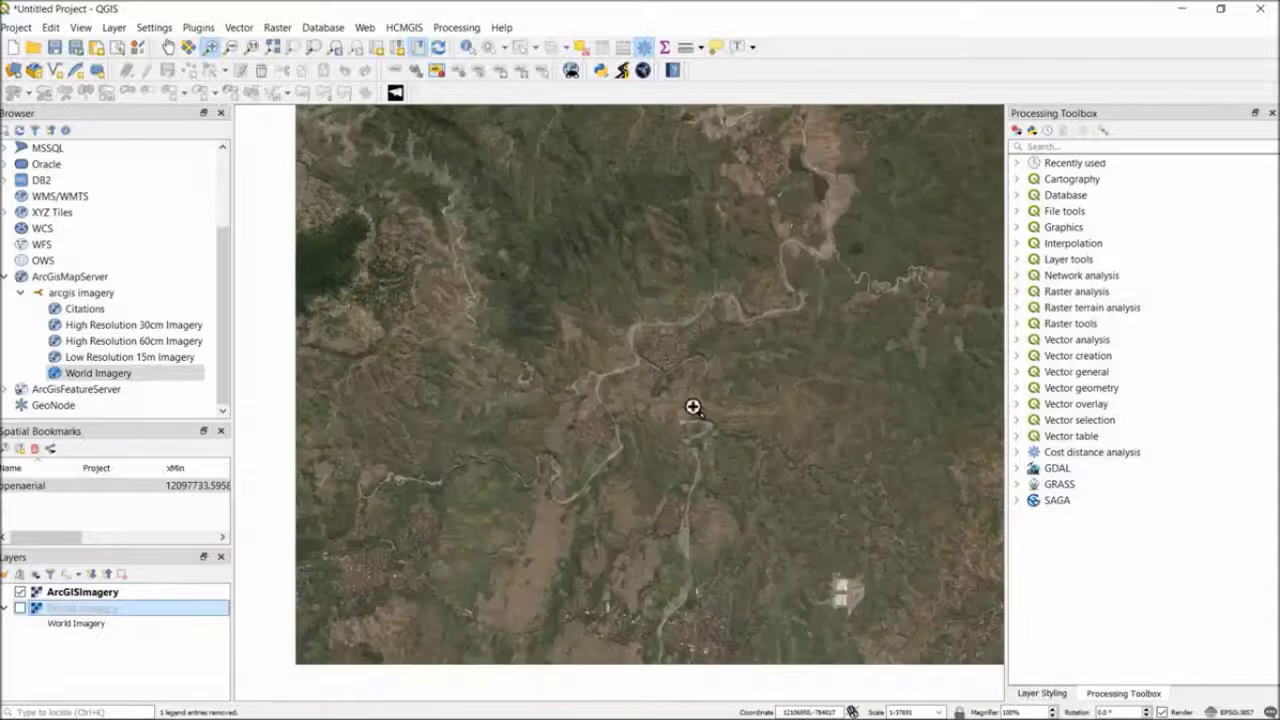
pyautogui.scroll(3, 693, 407)
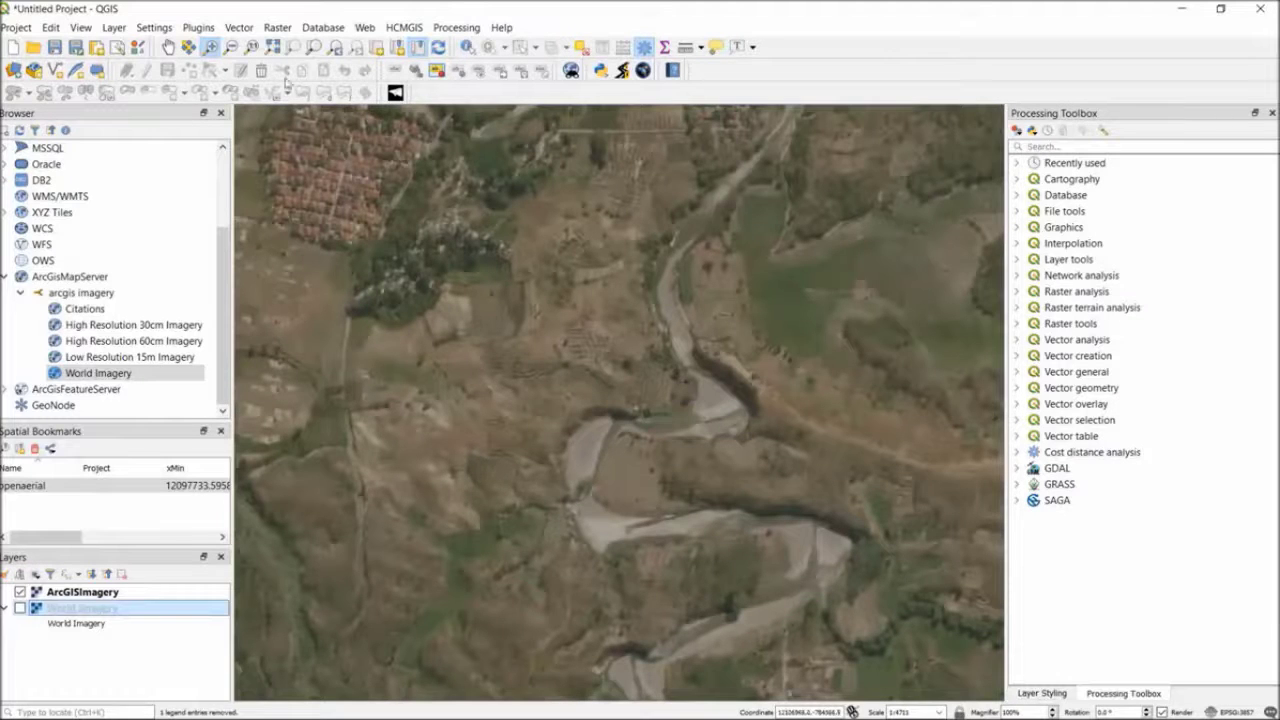
# Remove the source World Imagery layer from the project and check the remaining ArcGISImagery raster
pyautogui.rightClick(69, 617)
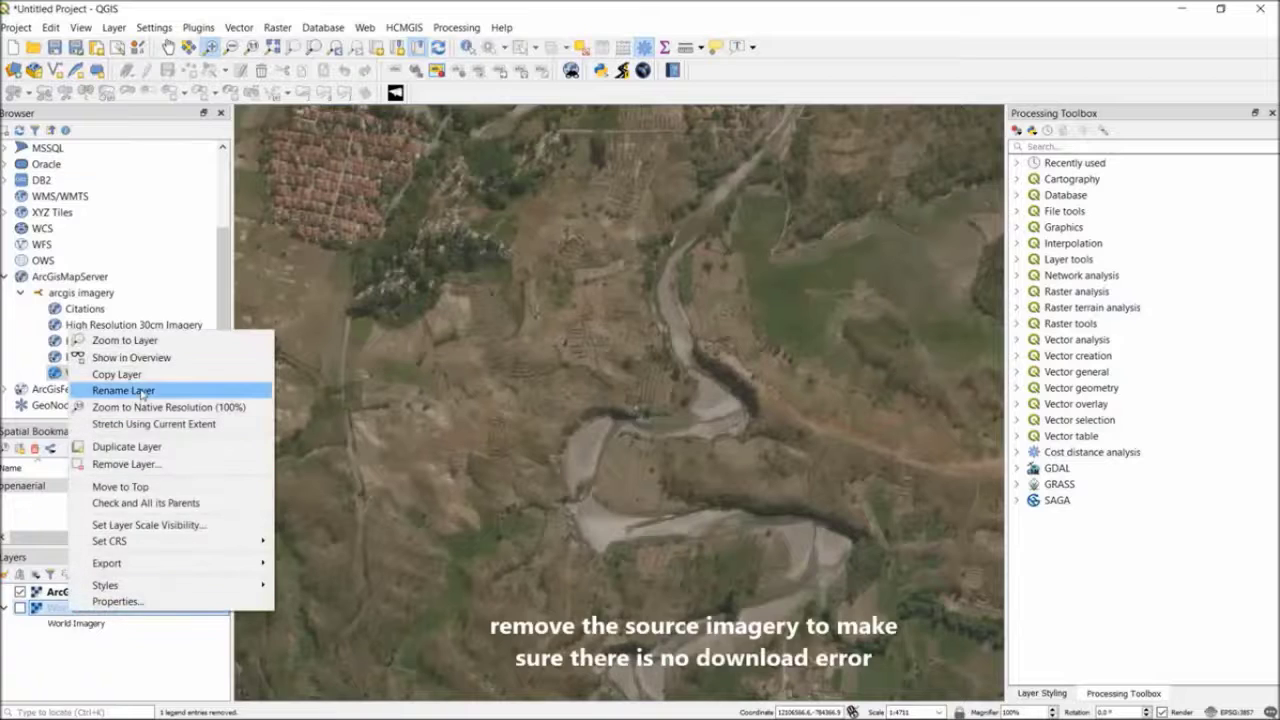
pyautogui.click(125, 464)
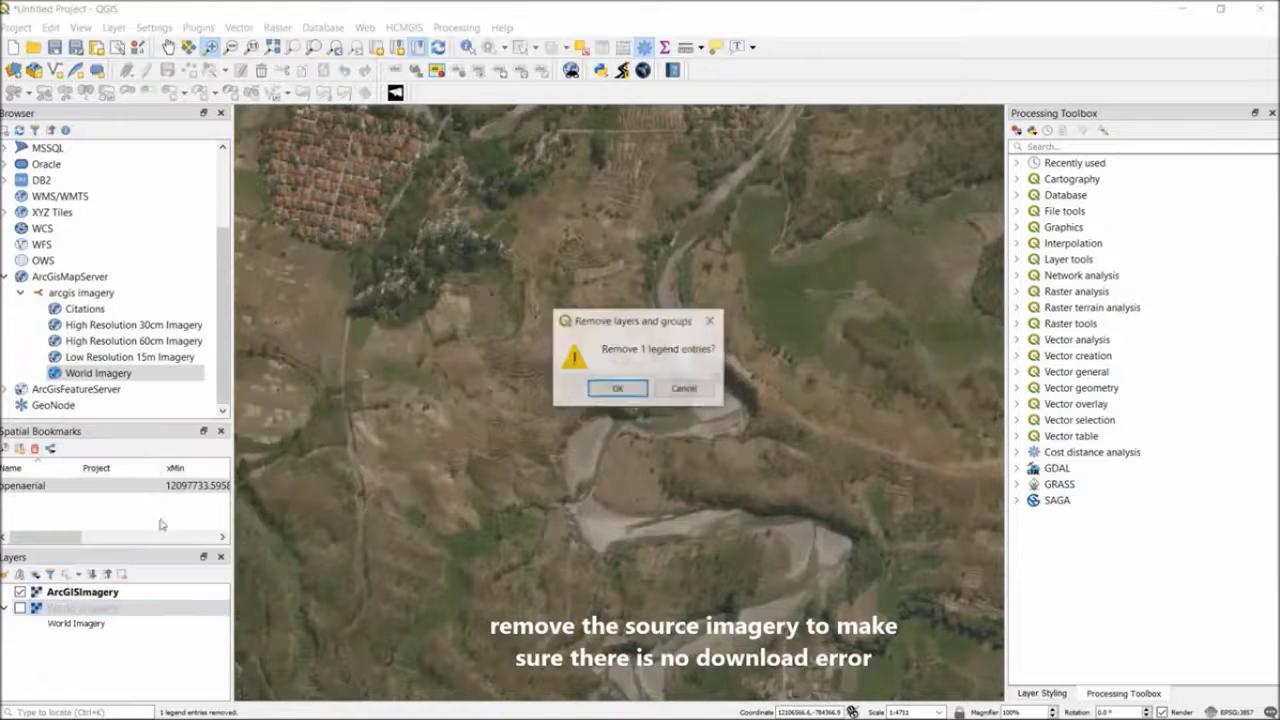
pyautogui.click(617, 388)
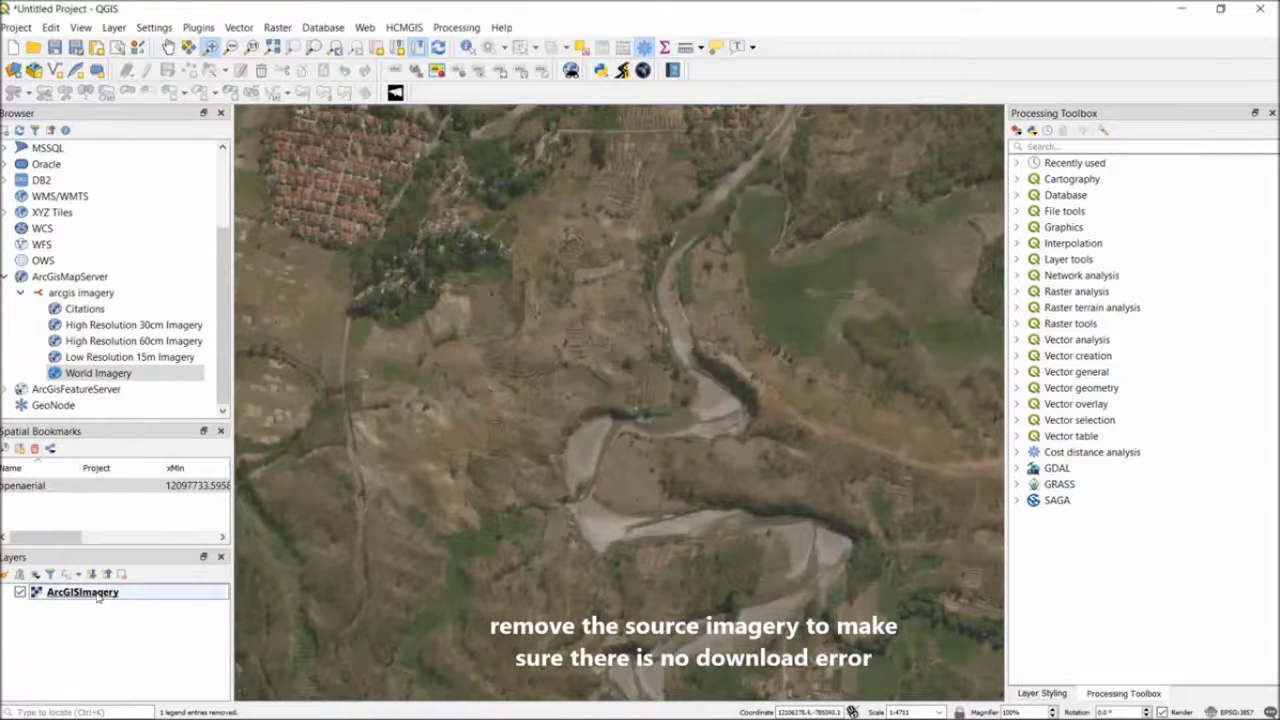
pyautogui.scroll(-4, 486, 492)
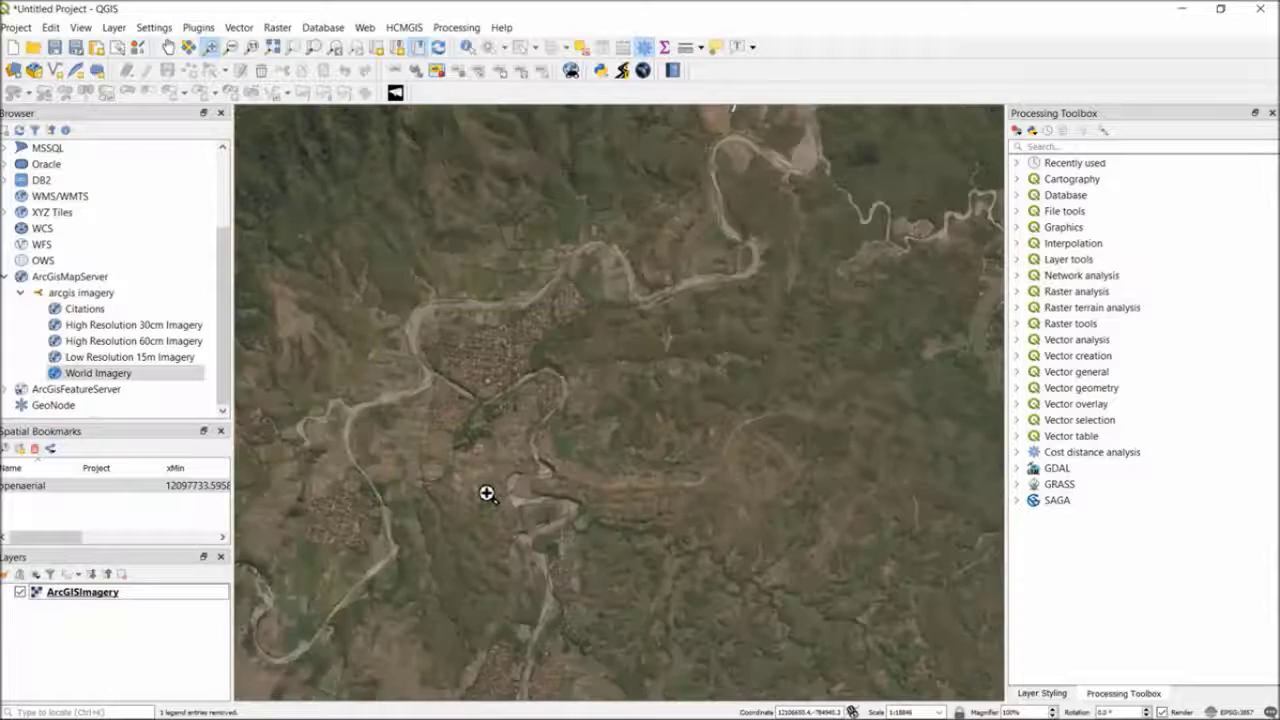
pyautogui.scroll(2, 543, 465)
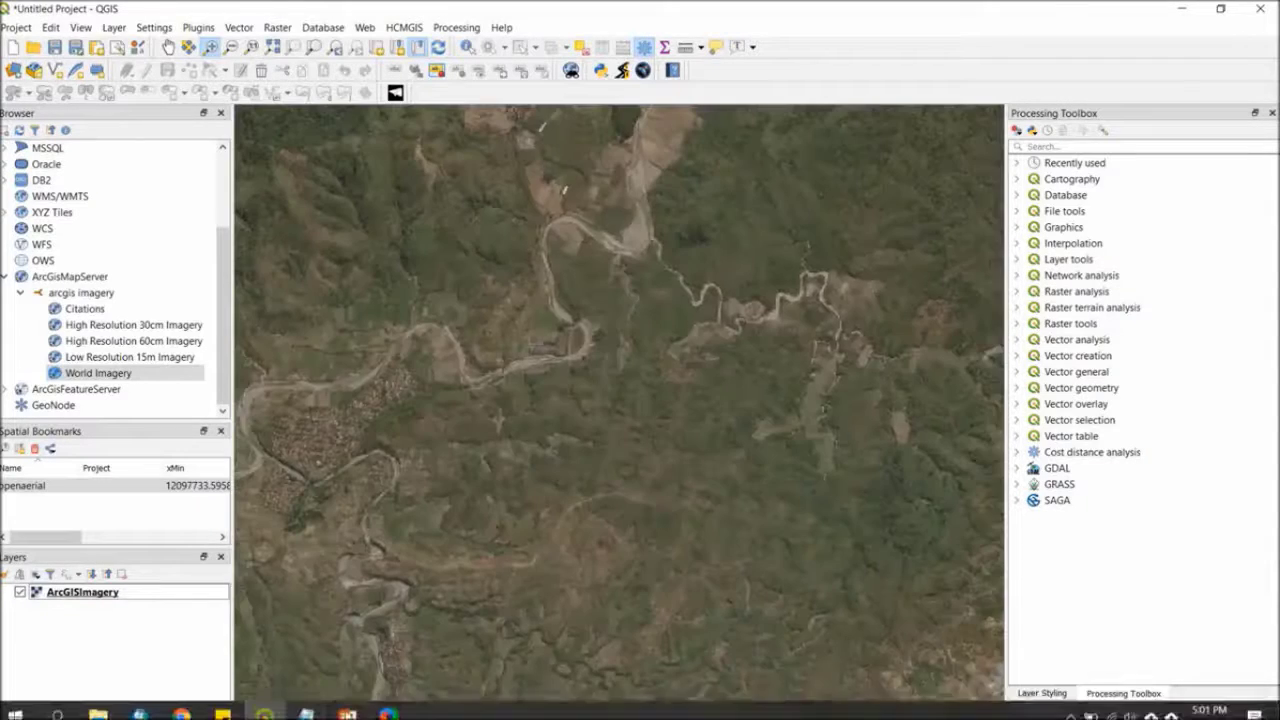
# Switch to File Explorer and list the ArcGISImagery folder's files in details view with full file names readable
pyautogui.click(96, 710)
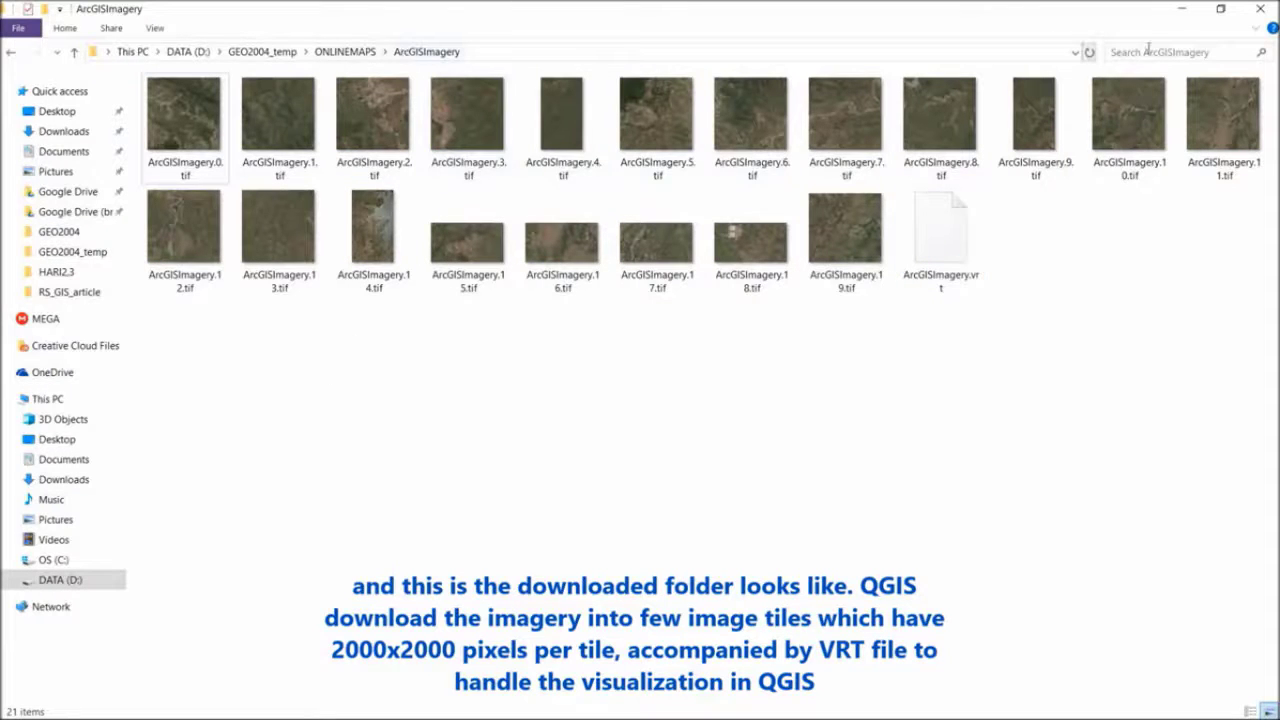
pyautogui.click(155, 28)
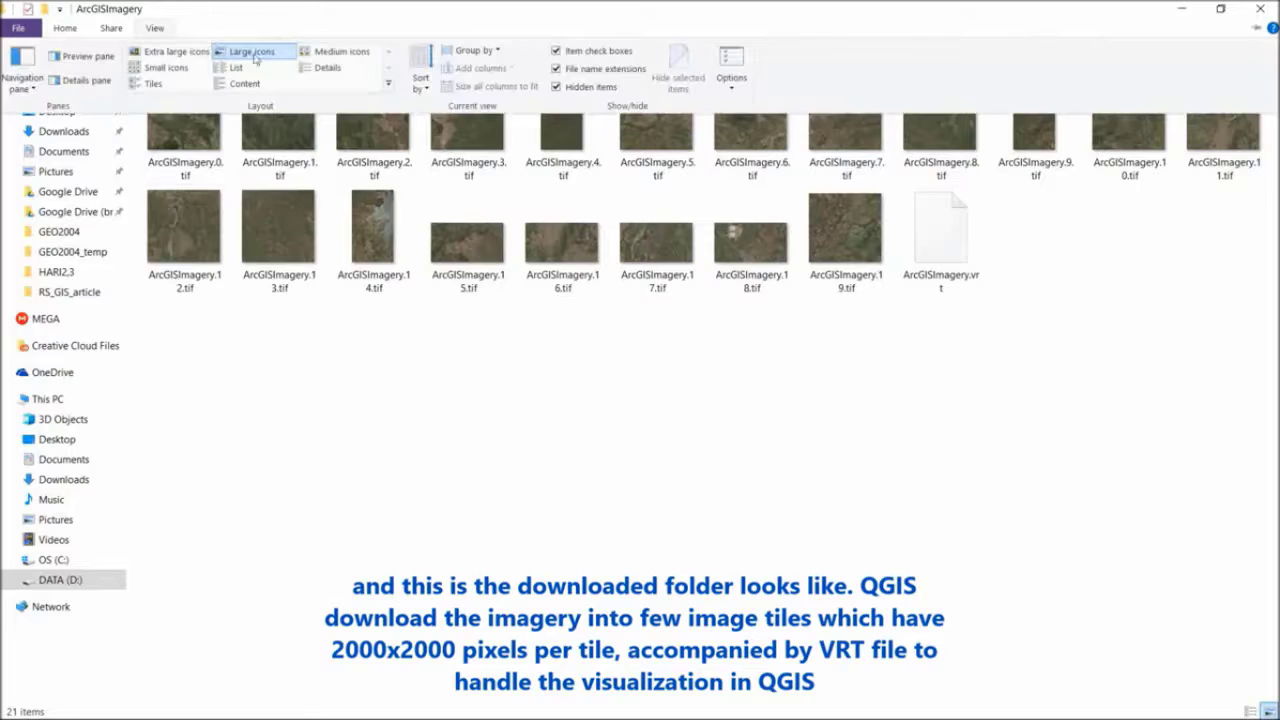
pyautogui.click(335, 68)
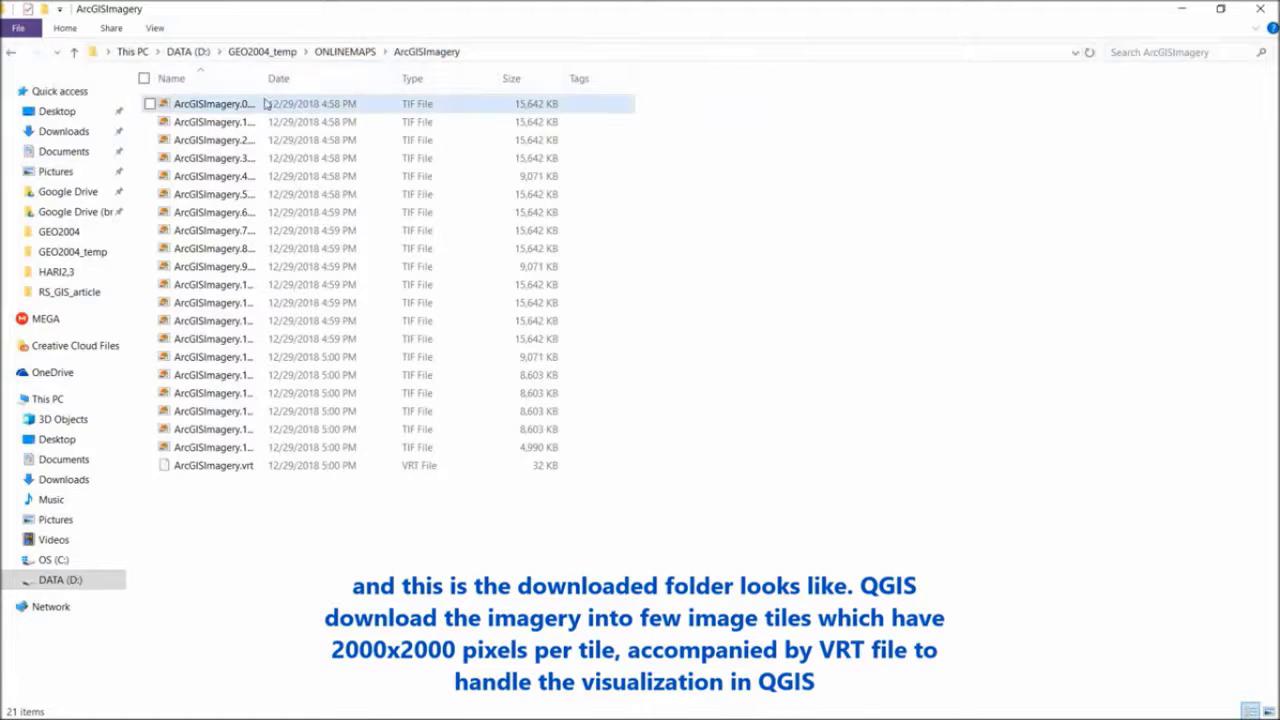
pyautogui.doubleClick(261, 73)
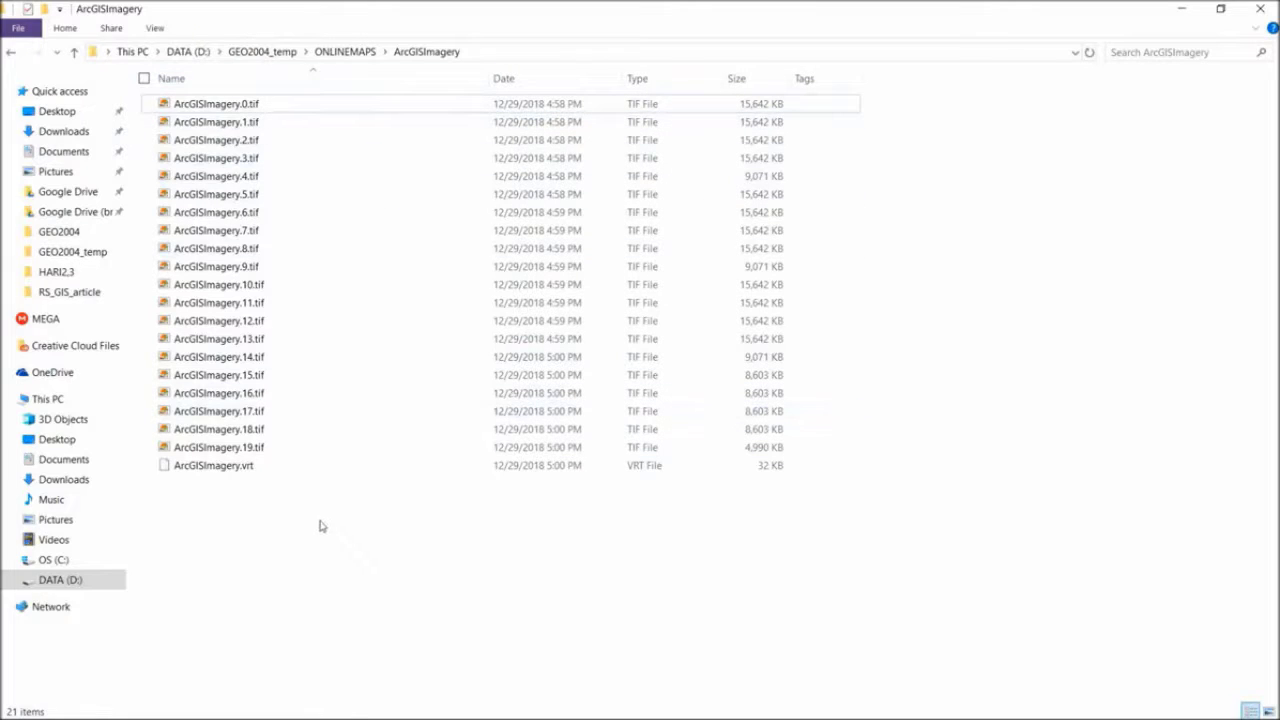
# Switch back to QGIS and examine the extent and tile coverage of the ArcGISImagery layer
pyautogui.moveTo(305, 716)
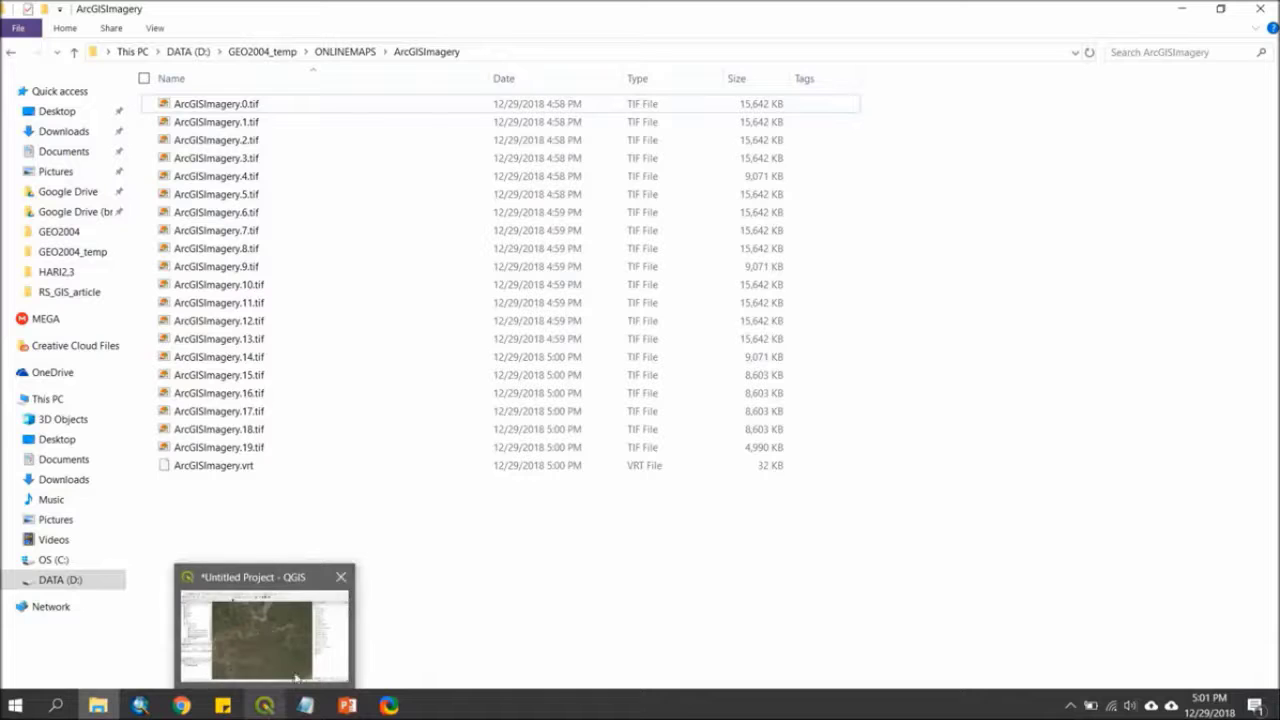
pyautogui.click(297, 643)
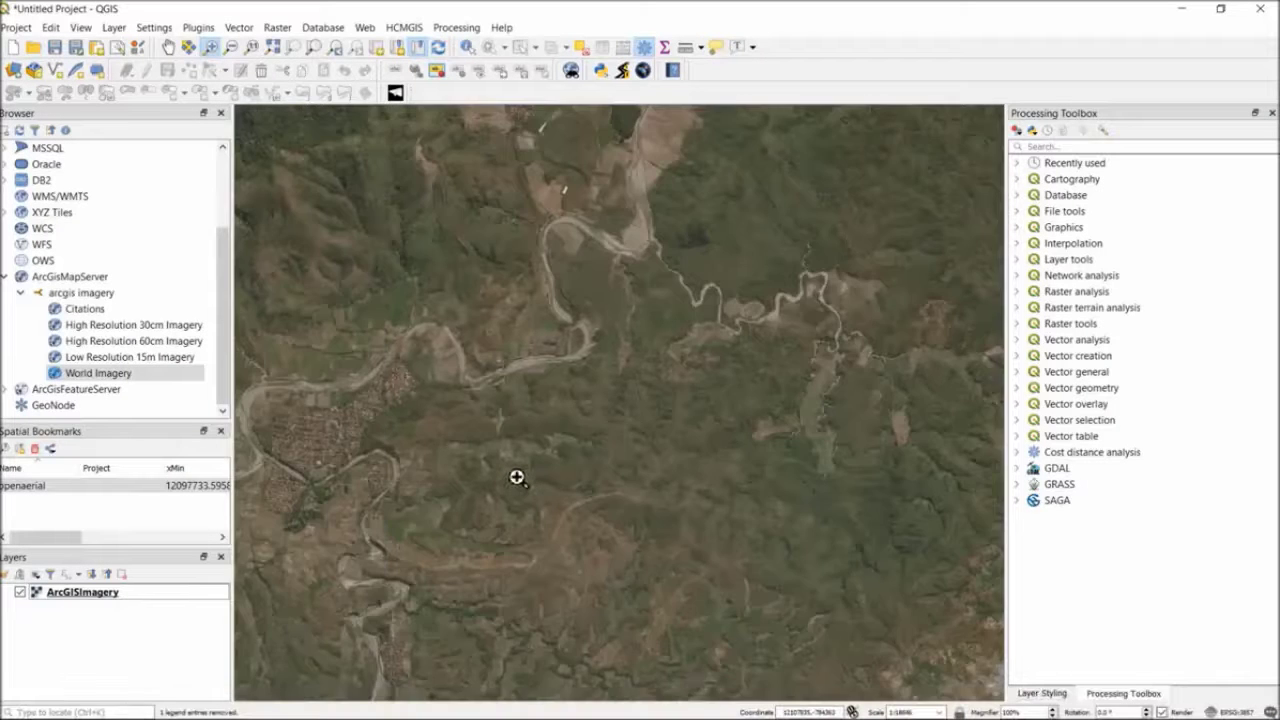
pyautogui.scroll(-1, 458, 433)
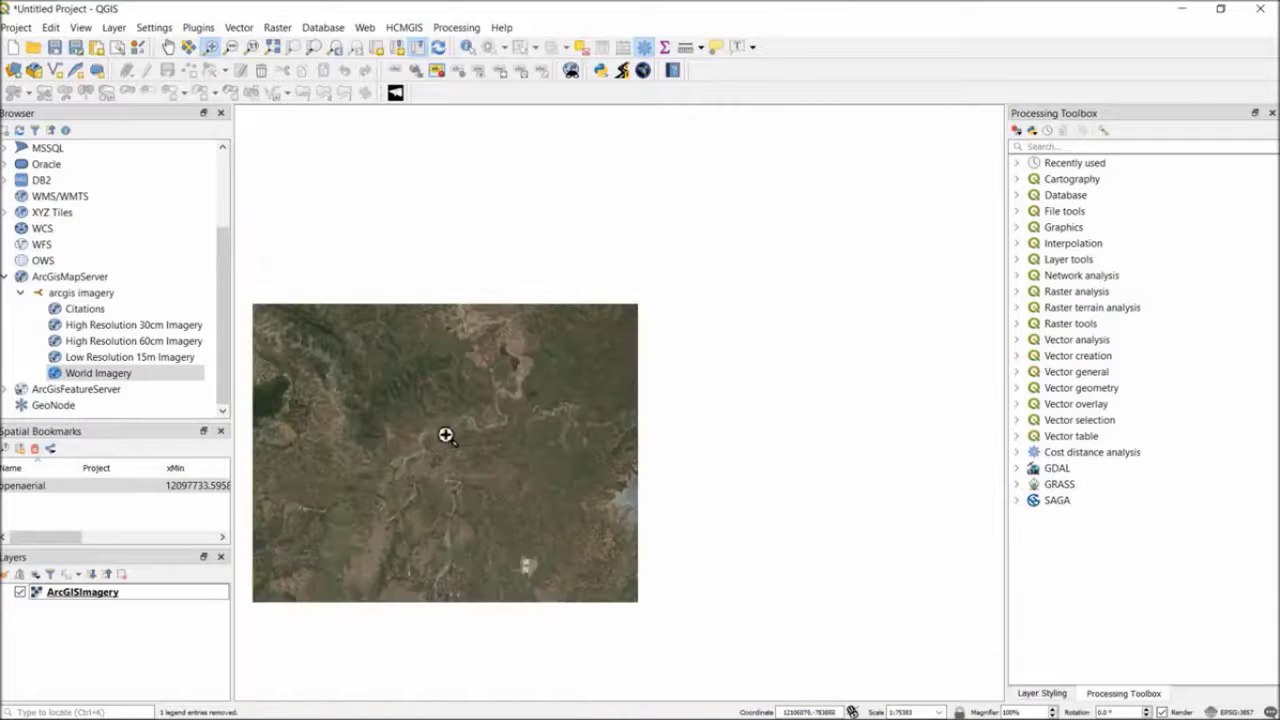
pyautogui.scroll(1, 428, 440)
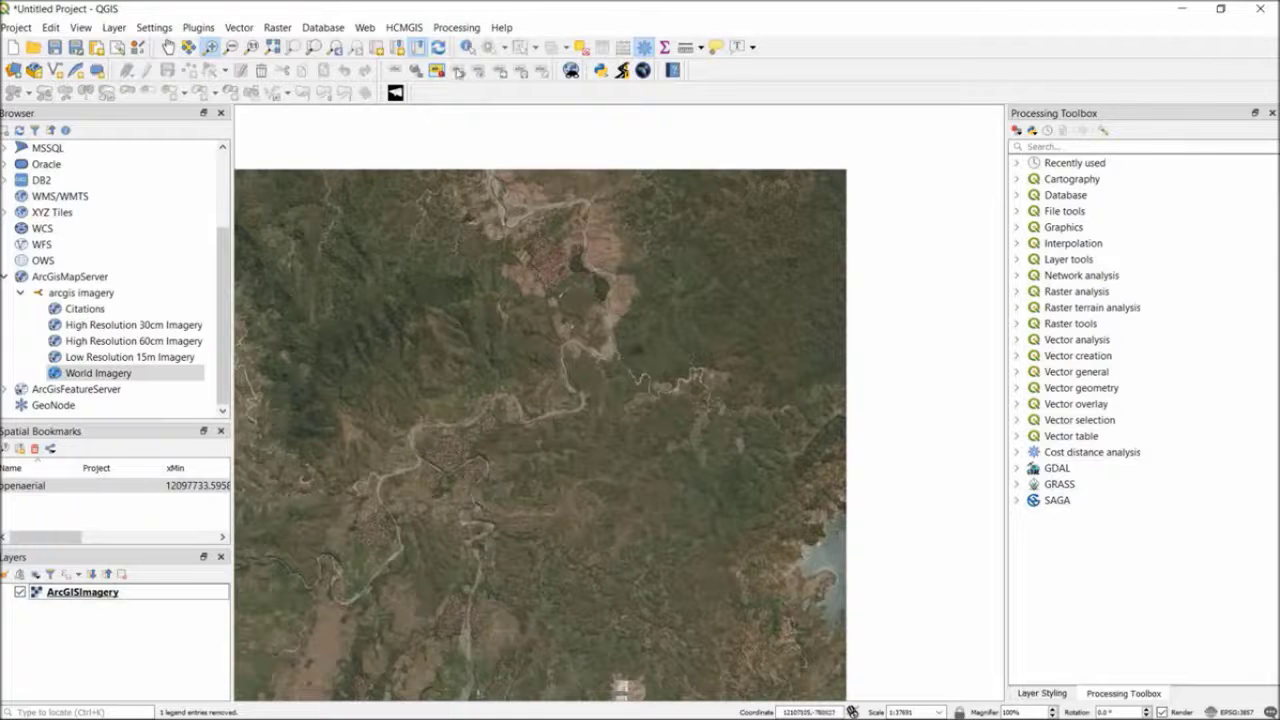
pyautogui.click(168, 47)
pyautogui.moveTo(475, 339); pyautogui.dragTo(597, 277)
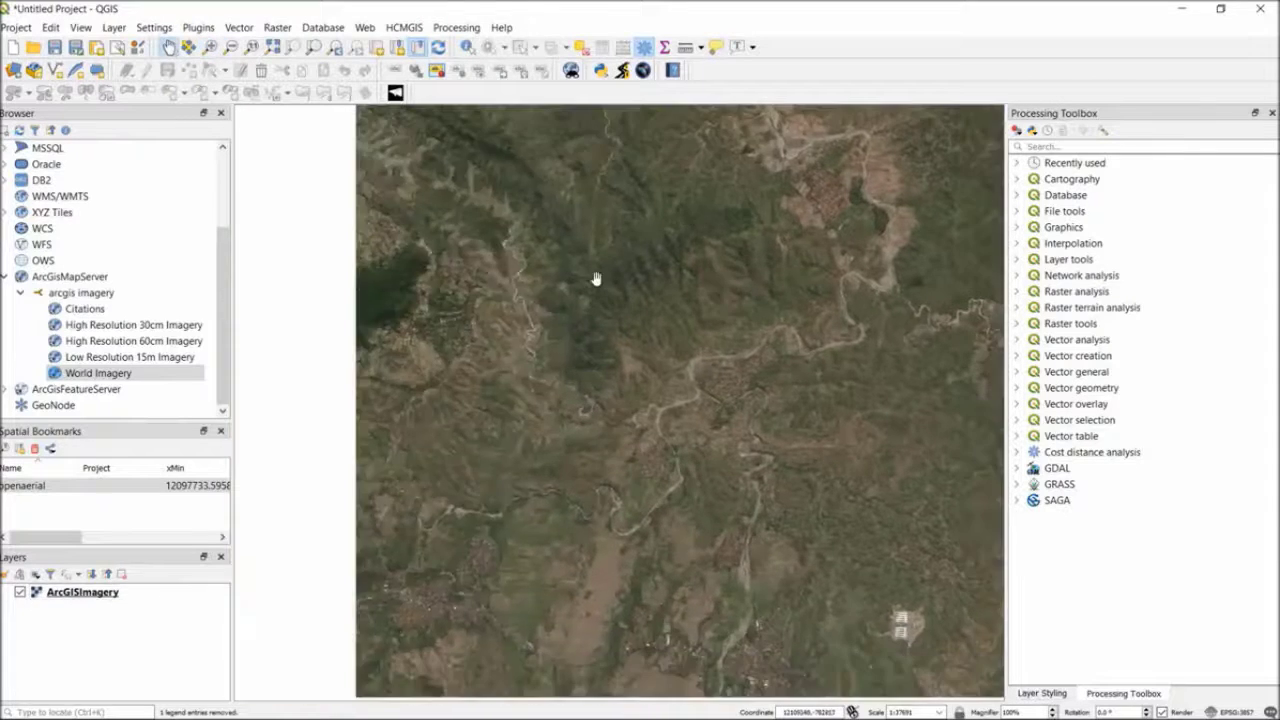
pyautogui.scroll(-1, 594, 282)
pyautogui.scroll(1, 627, 313)
pyautogui.moveTo(637, 314); pyautogui.dragTo(543, 360)
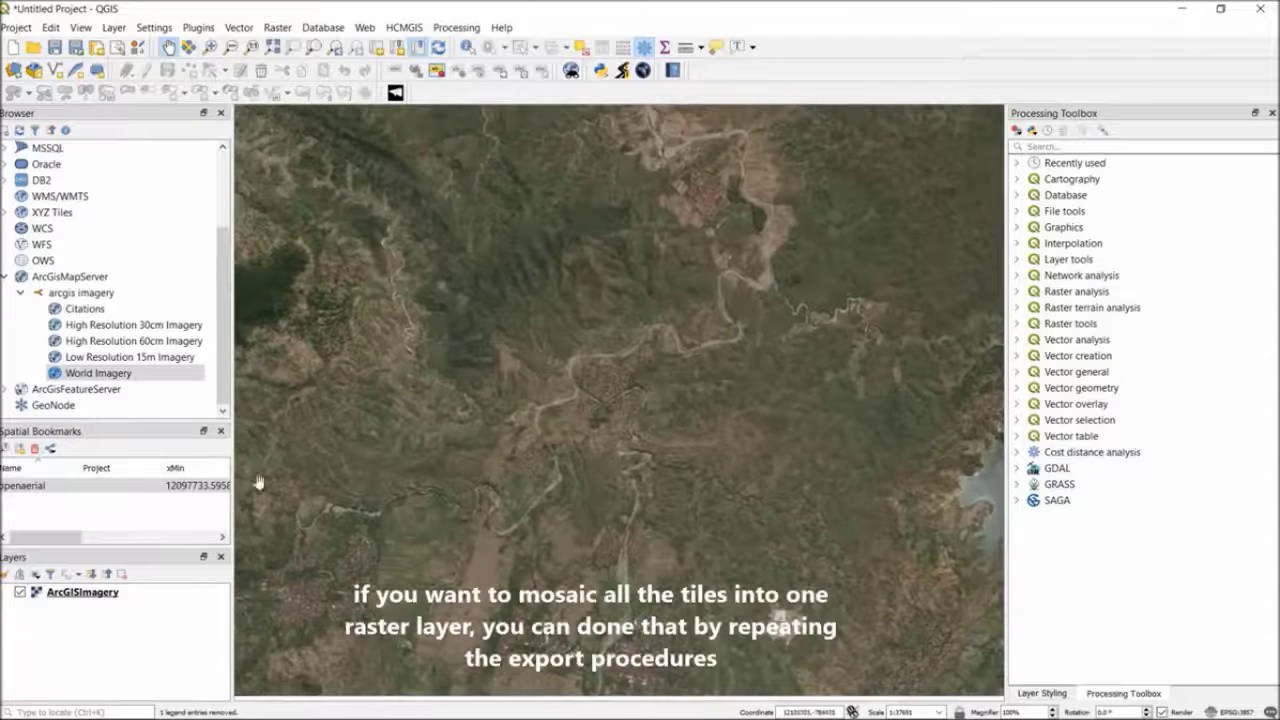
# Start exporting the ArcGISImagery layer as a raw-data GeoTIFF without a VRT, named mosaicked, in the ONLINEMAPS\ArcGISImagery folder
pyautogui.rightClick(112, 595)
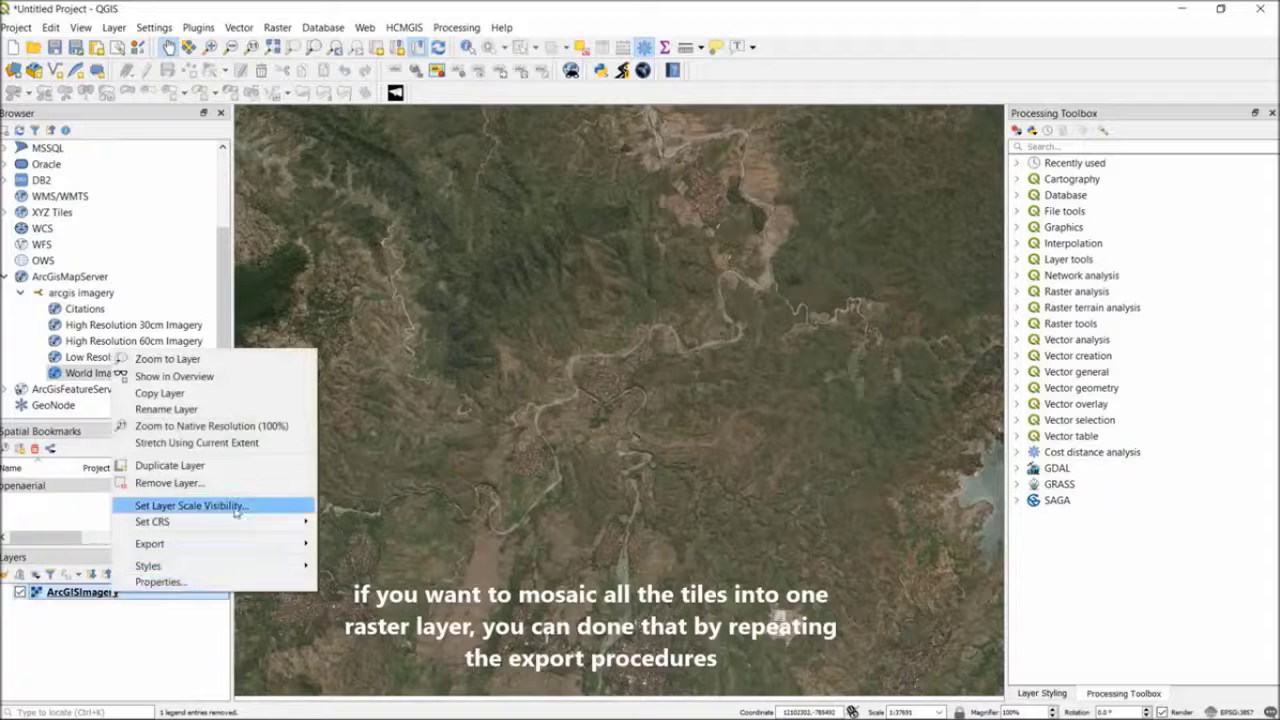
pyautogui.moveTo(252, 545)
pyautogui.click(360, 545)
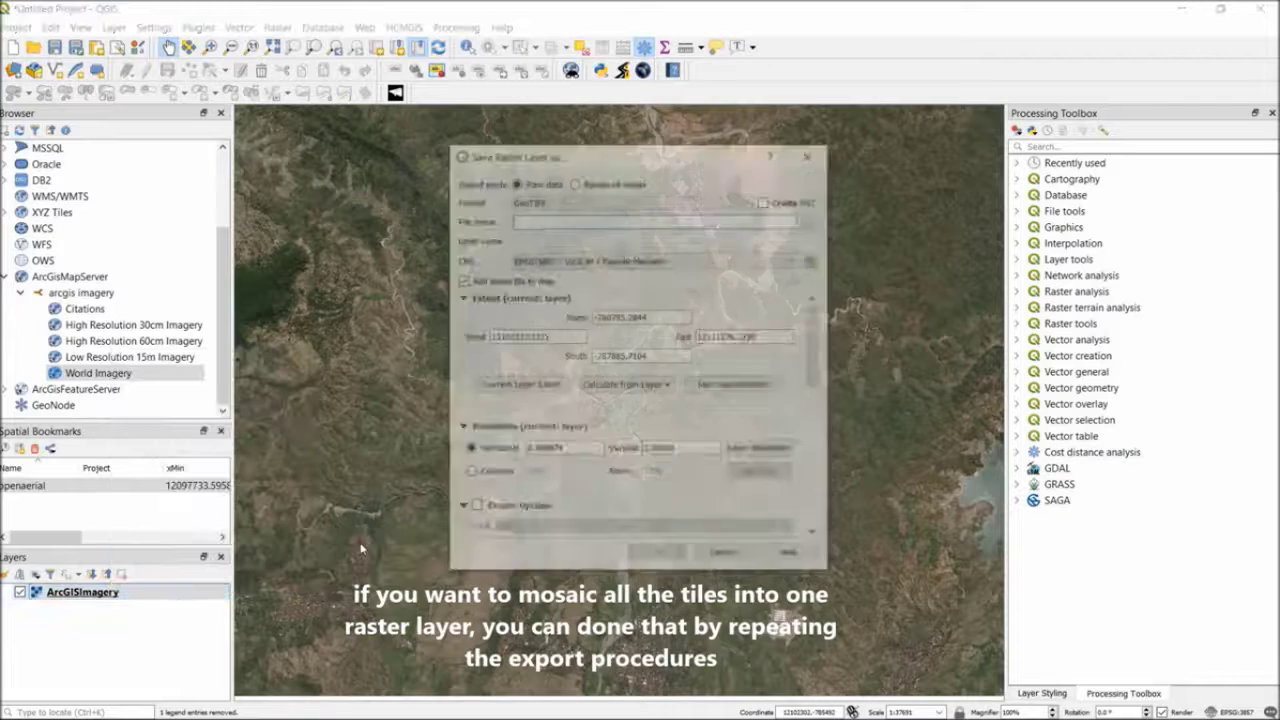
pyautogui.click(627, 218)
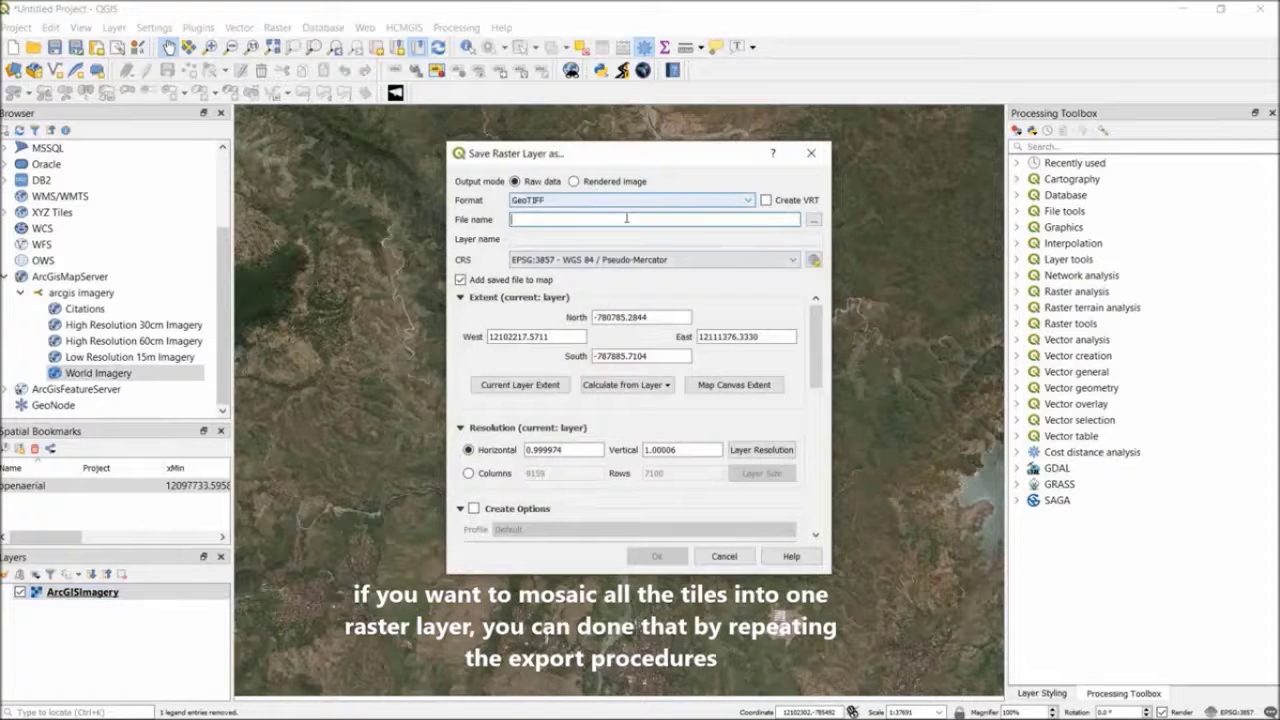
pyautogui.click(814, 222)
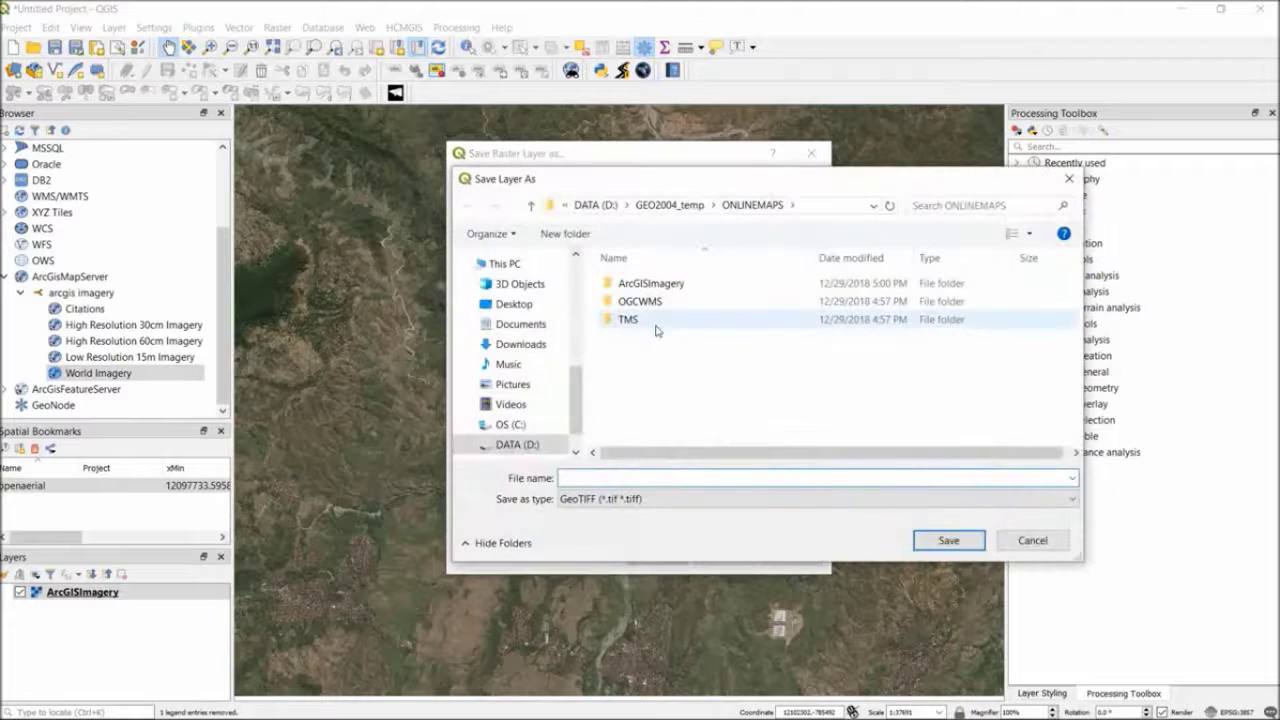
pyautogui.doubleClick(648, 283)
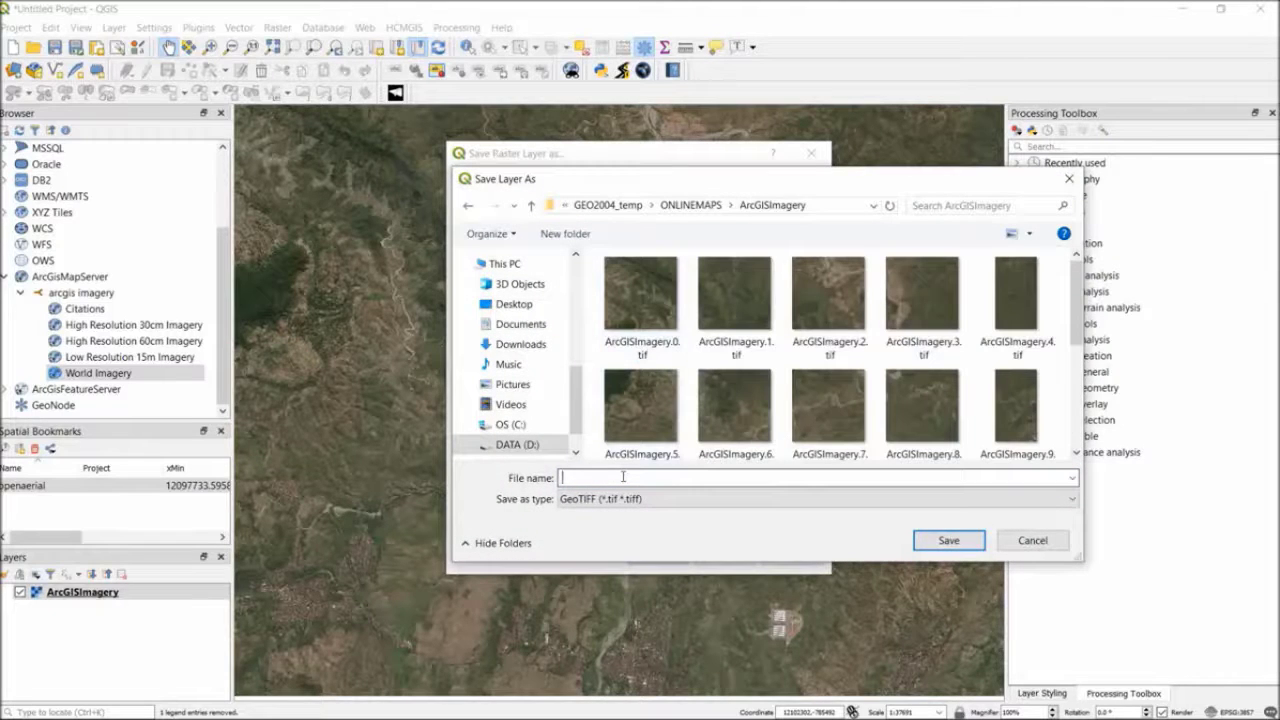
pyautogui.write('mosaicke')
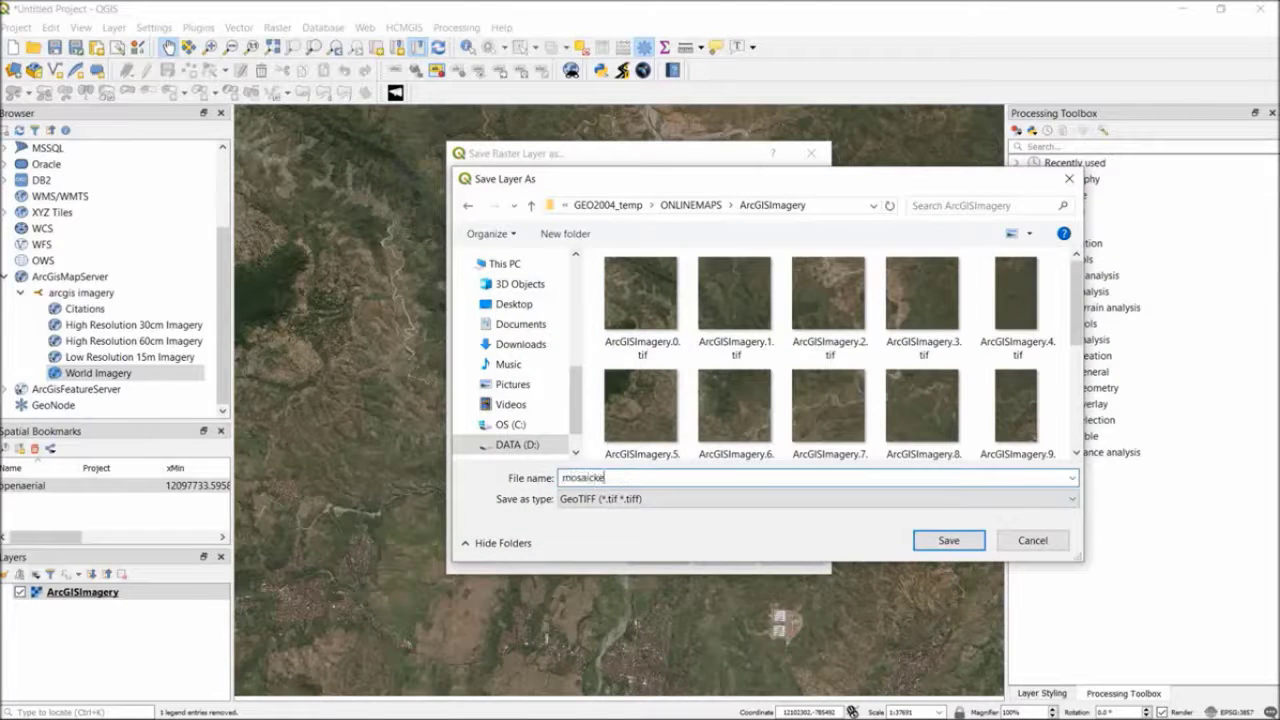
pyautogui.write('d')
pyautogui.click(921, 530)
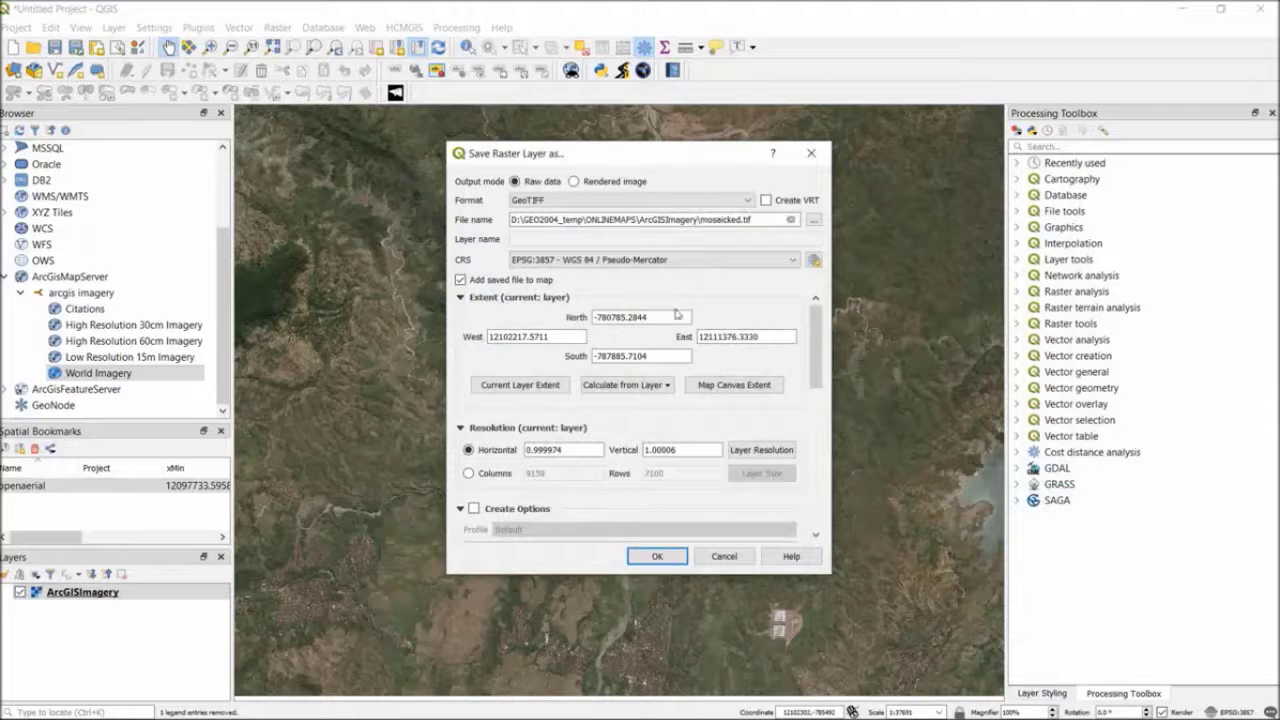
# Set the export's coordinate reference system to Default CRS: EPSG:4326 - WGS 84 and review the export settings
pyautogui.click(648, 261)
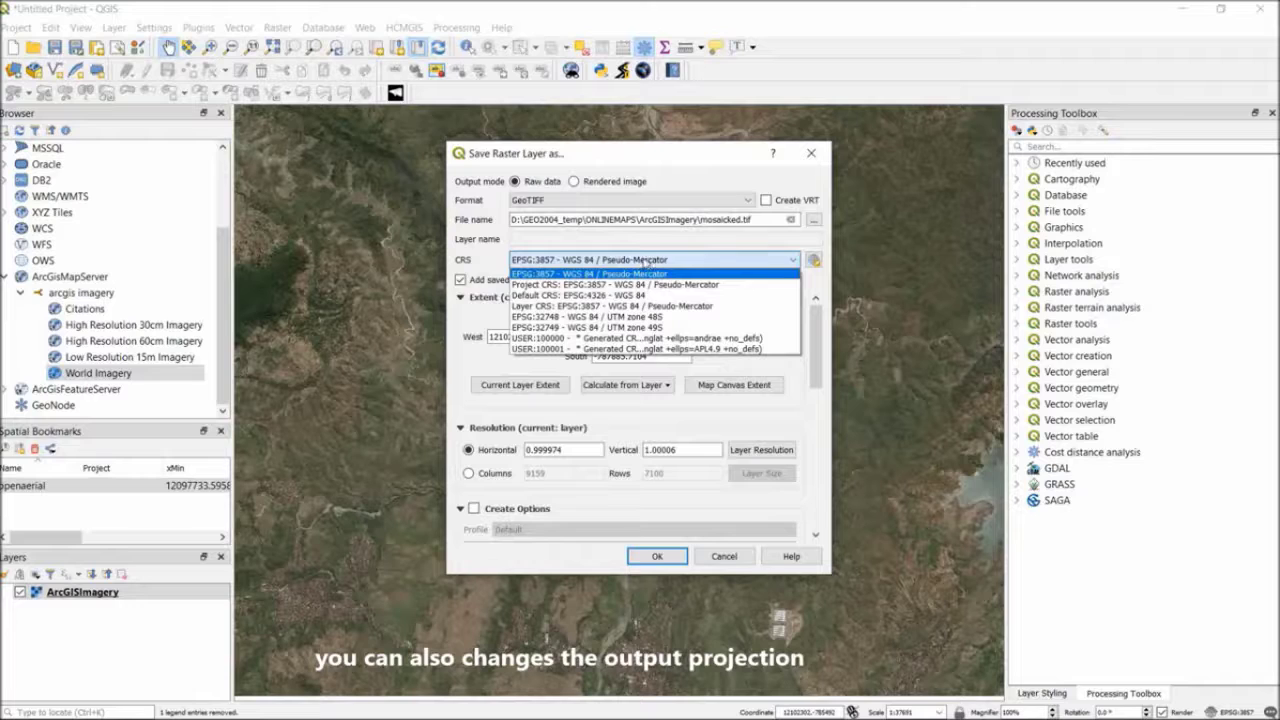
pyautogui.click(636, 297)
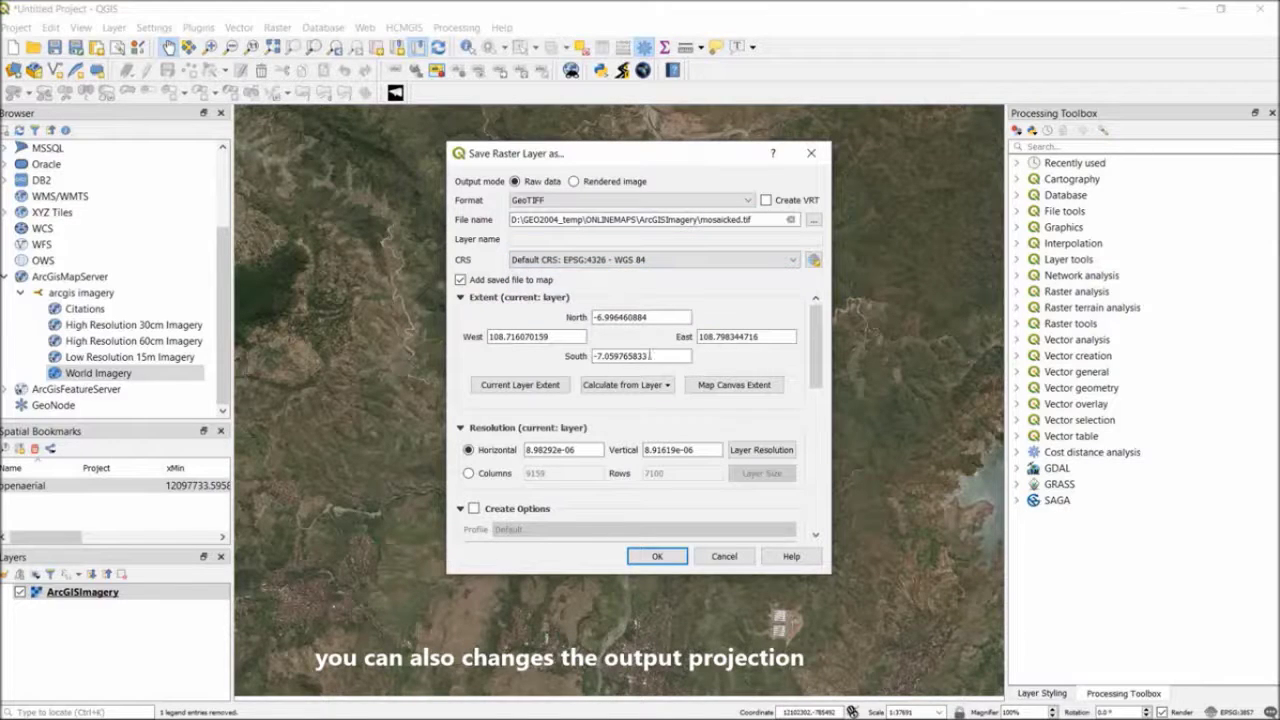
pyautogui.moveTo(818, 346)
pyautogui.mouseDown()
pyautogui.moveTo(822, 410)
pyautogui.moveTo(820, 347)
pyautogui.mouseUp()
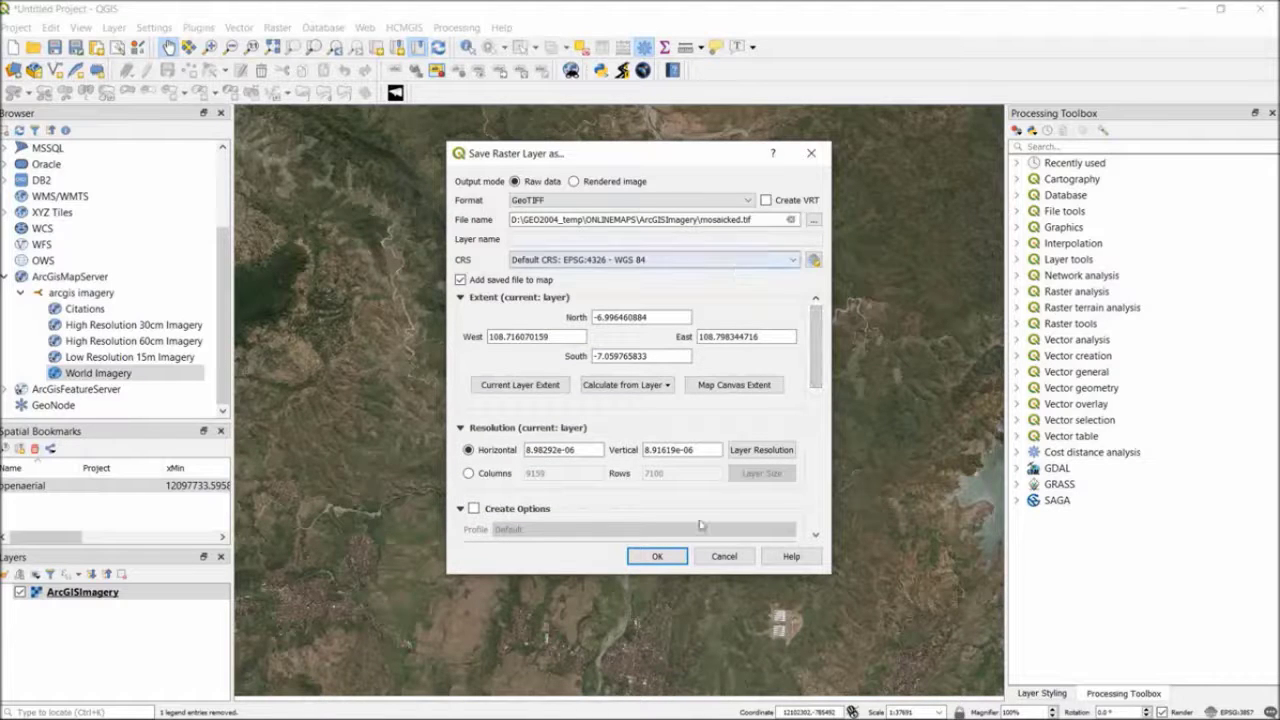
# Run the mosaicked GeoTIFF export, compare it with ArcGISImagery by toggling both layers' visibility, and leave only mosaicked shown
pyautogui.click(652, 556)
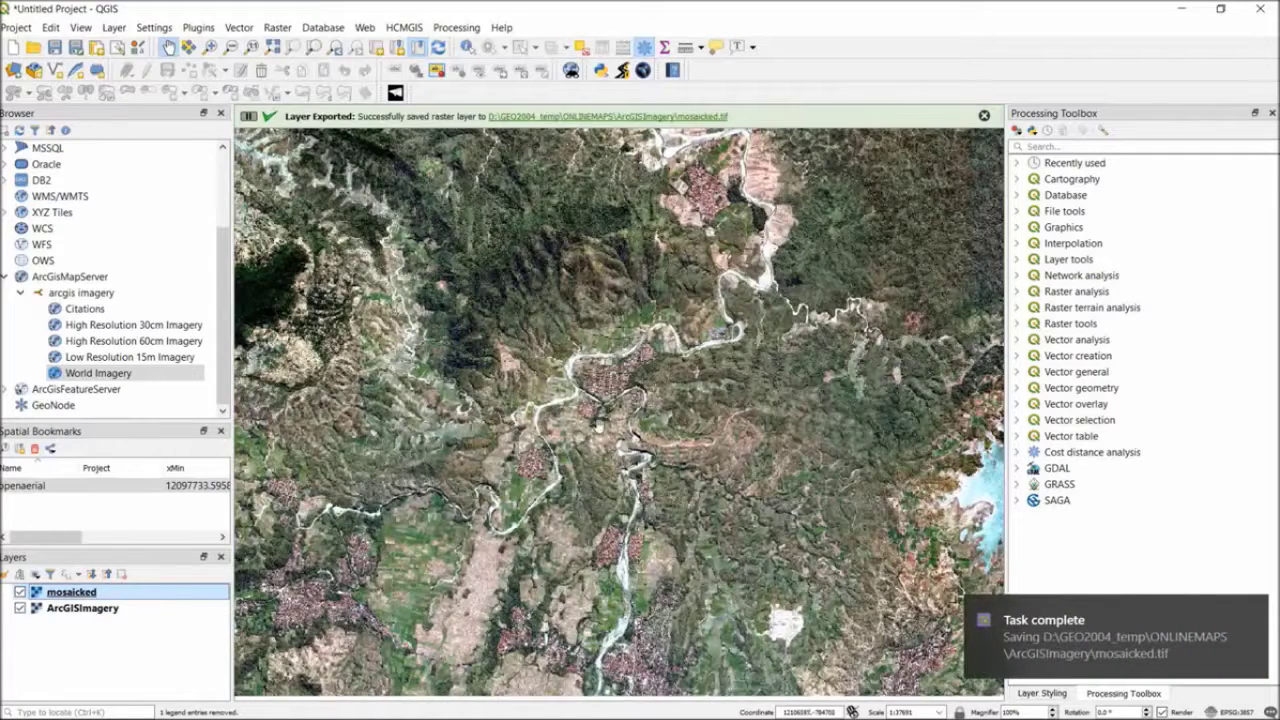
pyautogui.scroll(1, 598, 426)
pyautogui.scroll(-2, 598, 426)
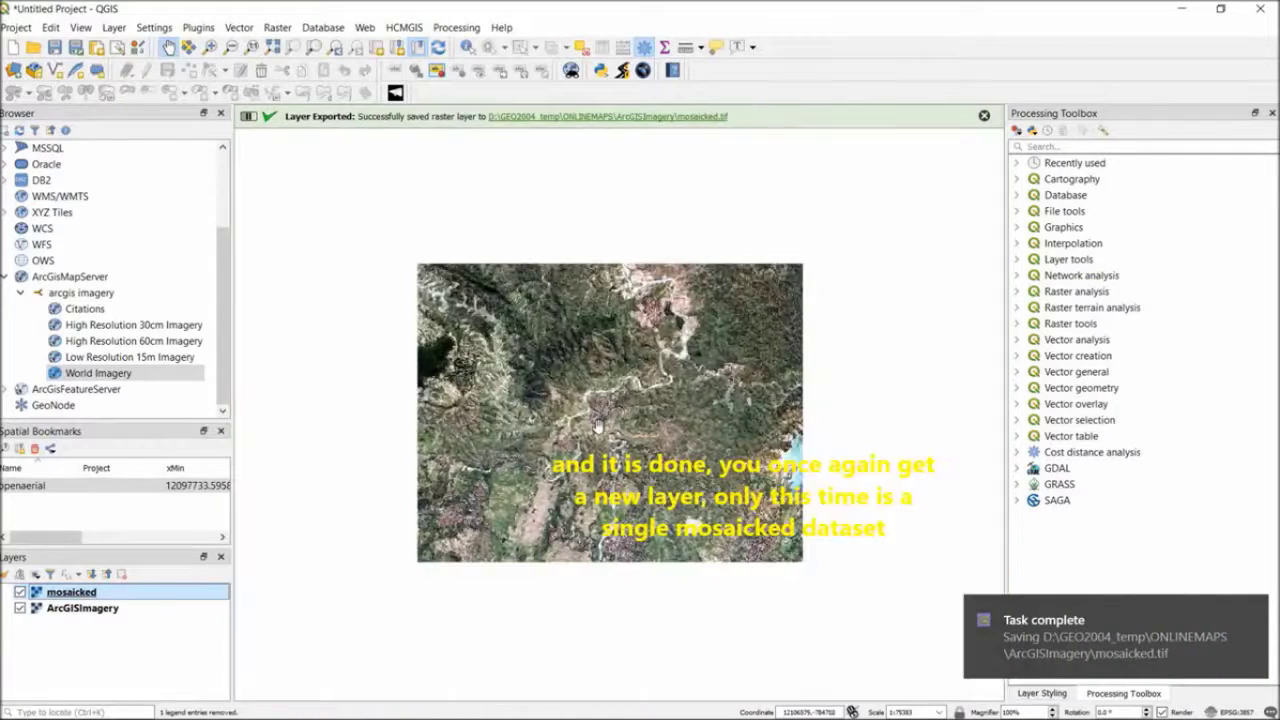
pyautogui.click(21, 594)
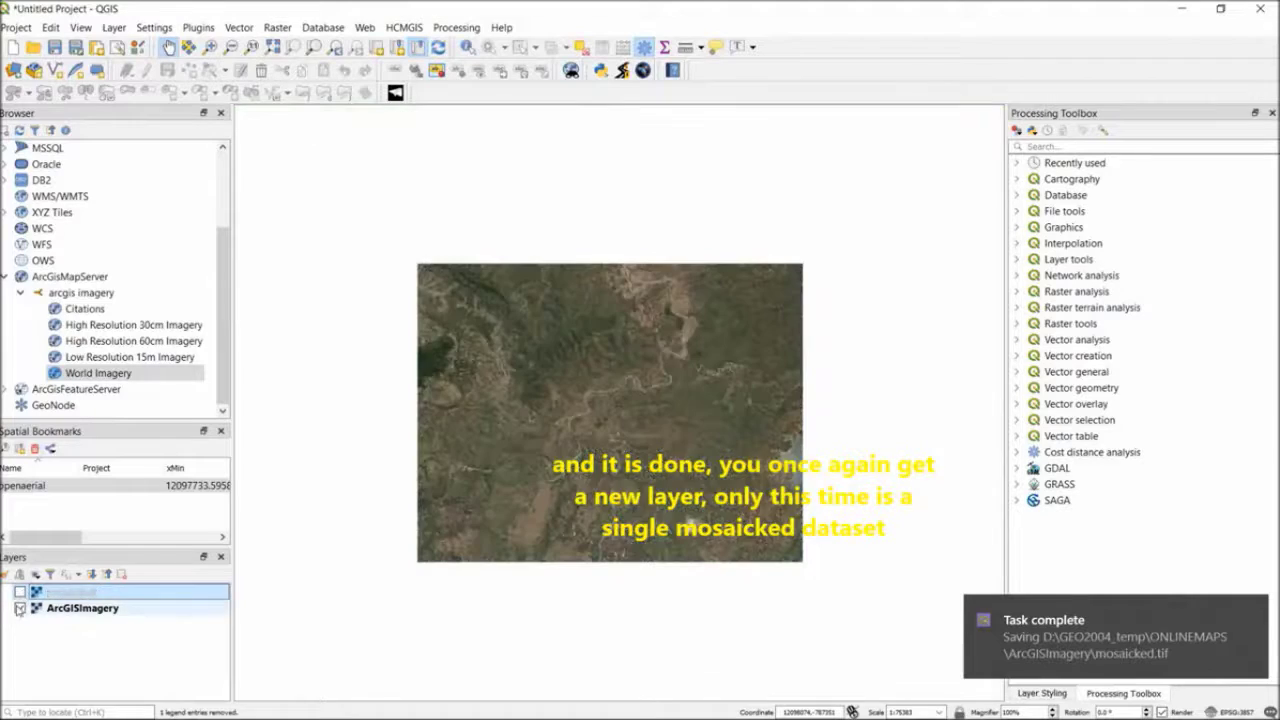
pyautogui.click(18, 610)
pyautogui.click(19, 608)
pyautogui.click(20, 592)
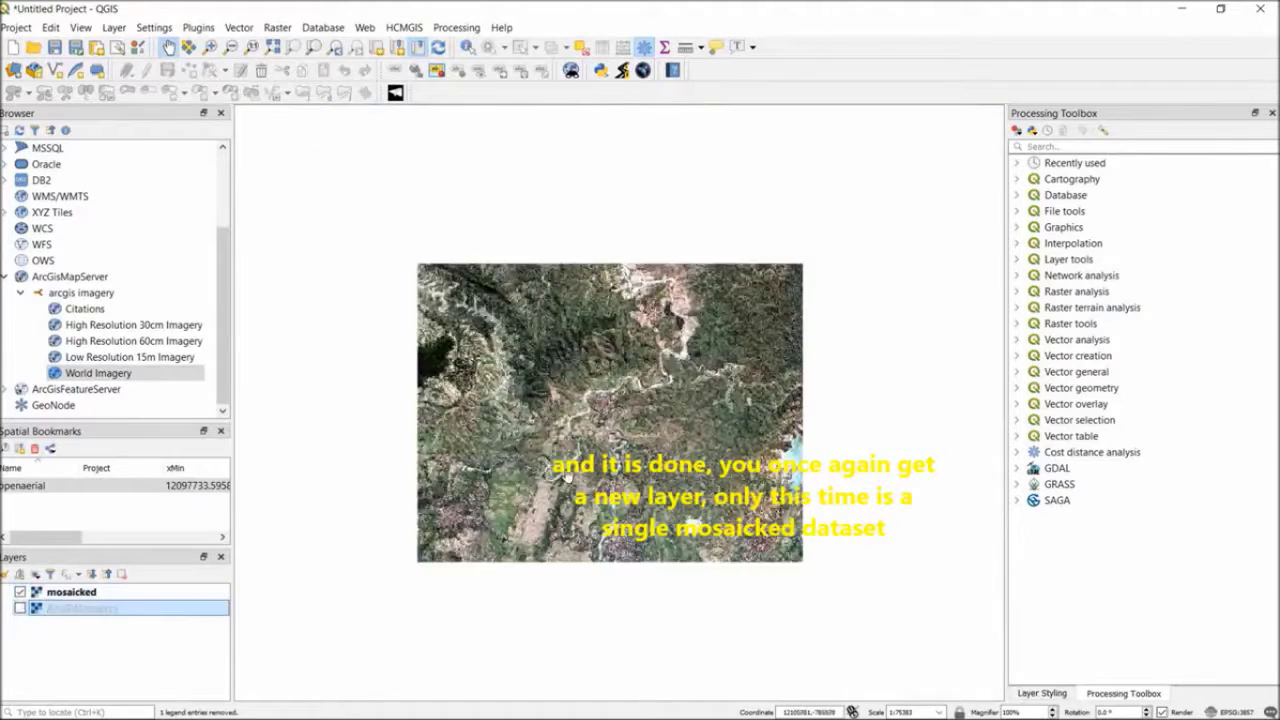
# Examine the mosaicked imagery up close around the river and villages, and look at the layer styling settings
pyautogui.scroll(2, 628, 405)
pyautogui.moveTo(633, 345); pyautogui.dragTo(566, 562)
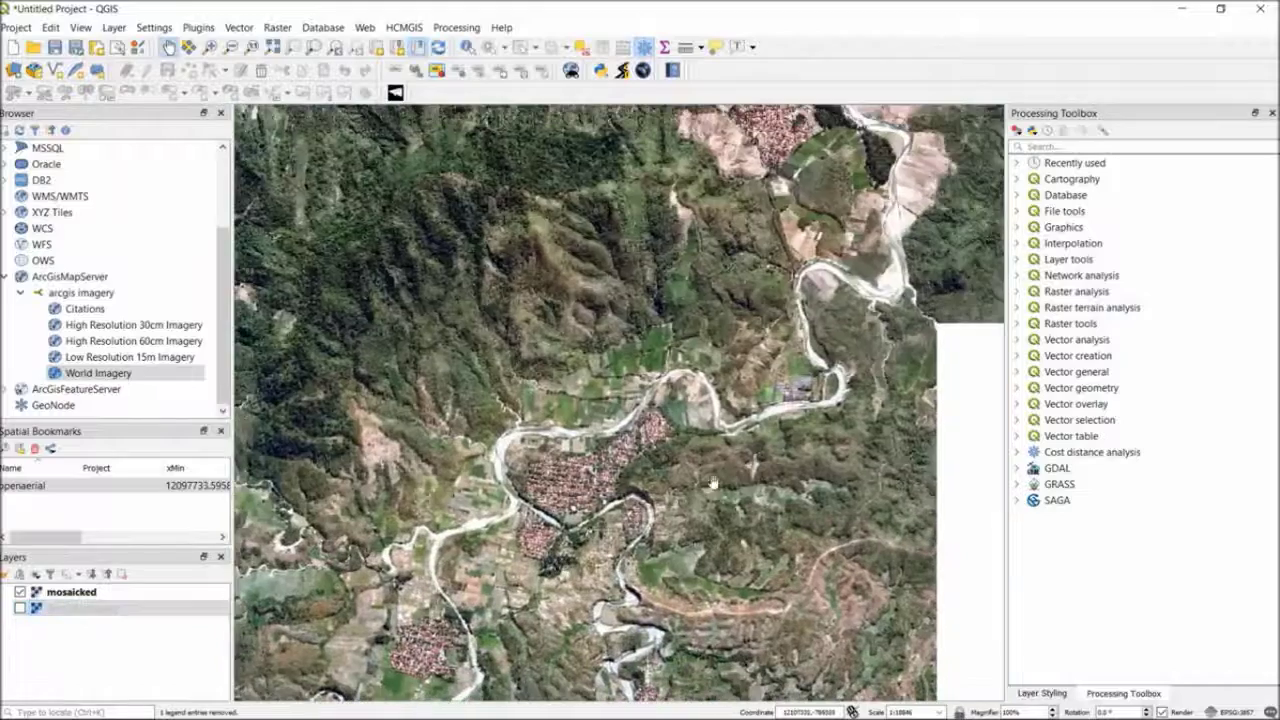
pyautogui.moveTo(732, 482); pyautogui.dragTo(620, 414)
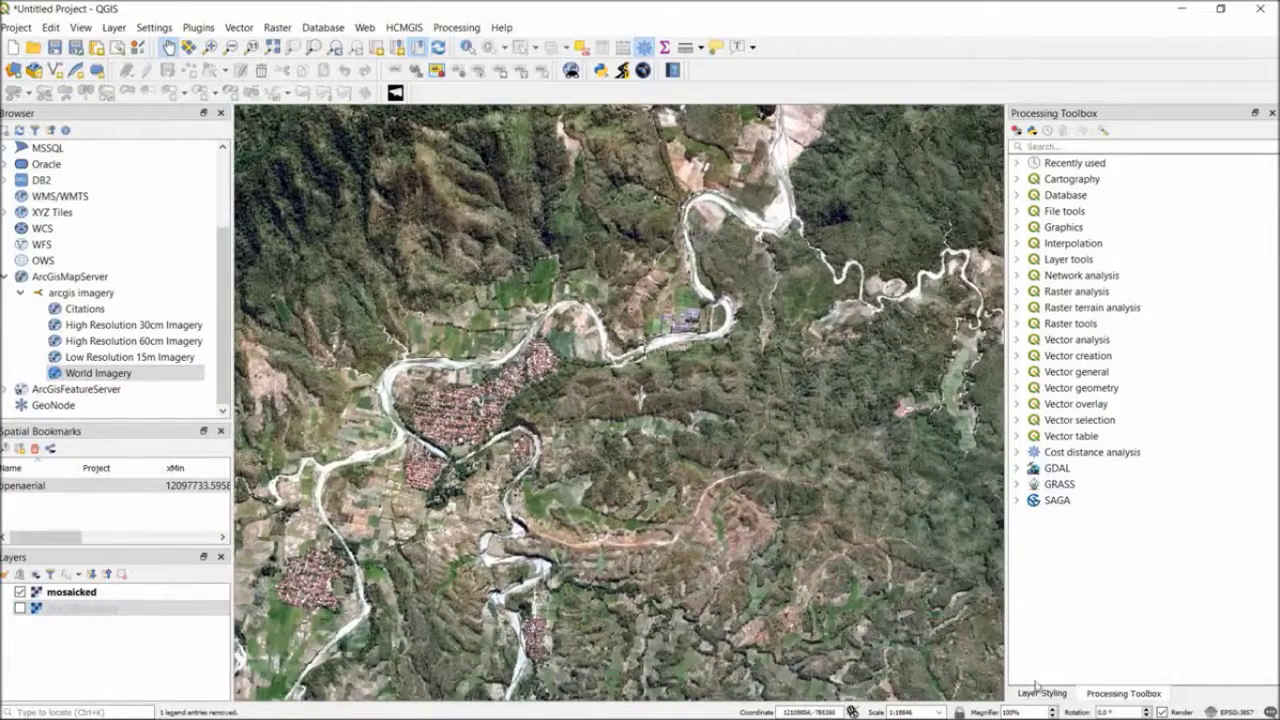
pyautogui.click(1040, 693)
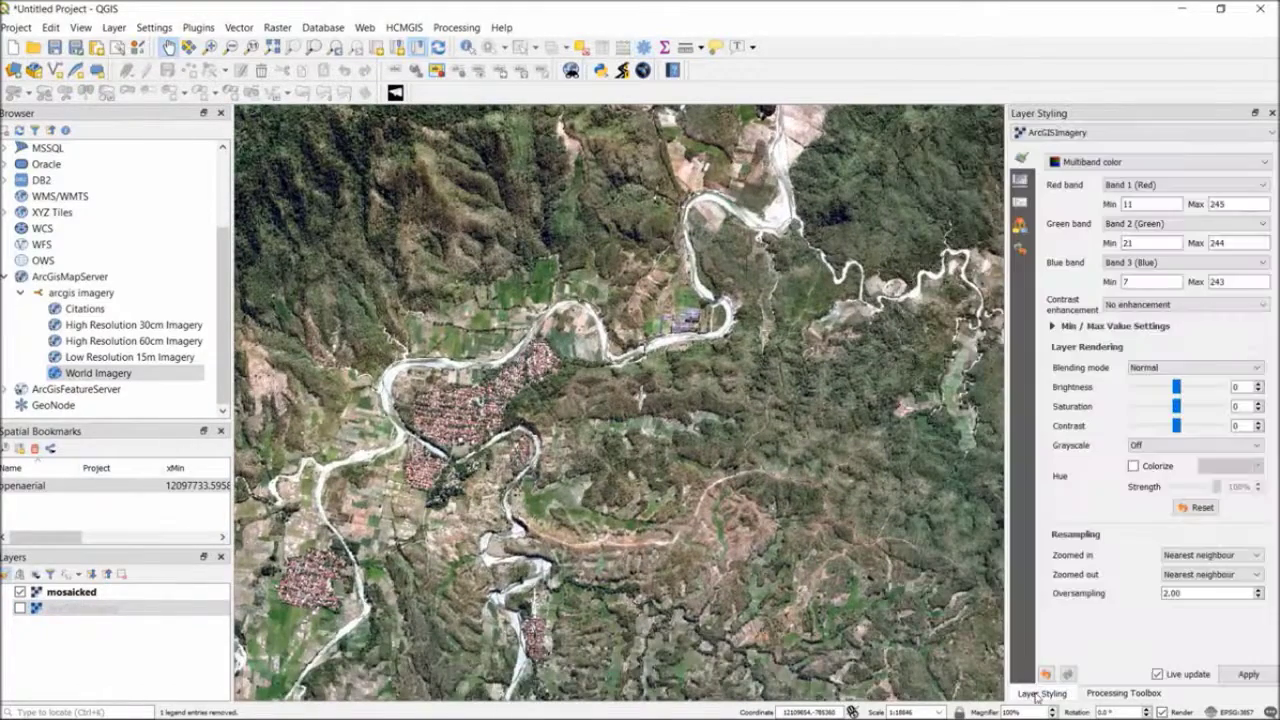
pyautogui.click(1124, 693)
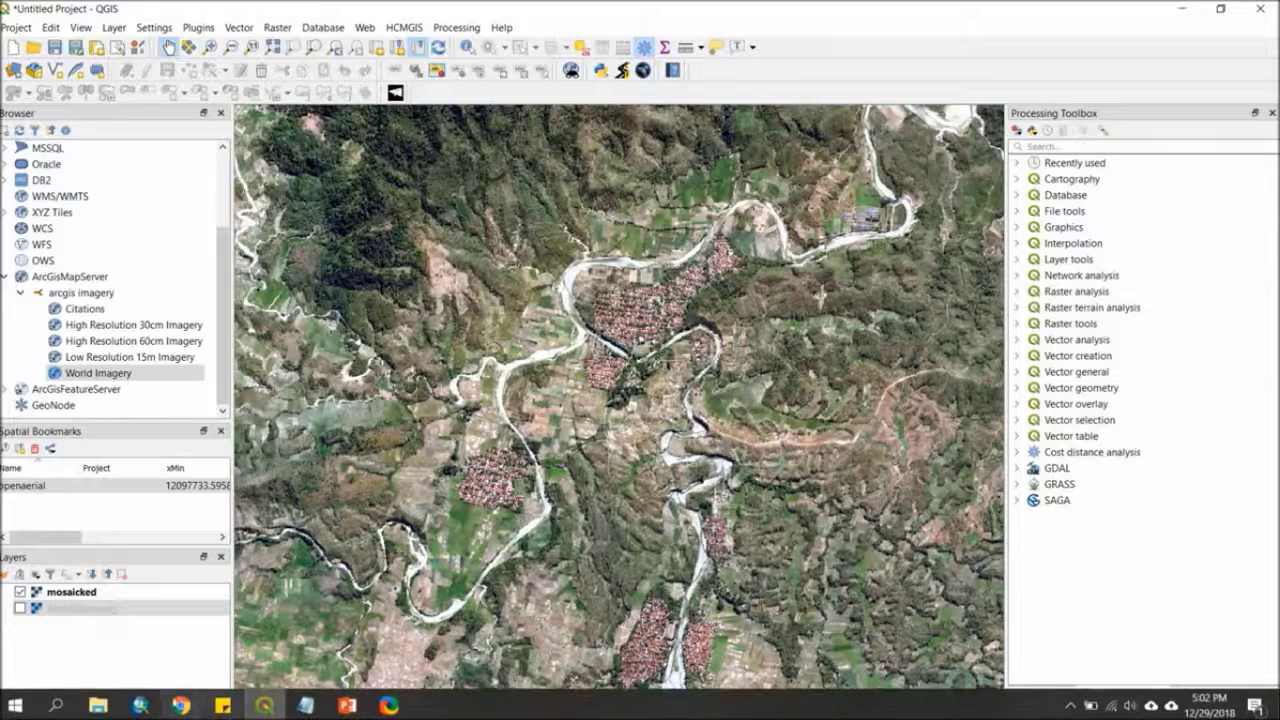
# Switch to File Explorer, check the size of mosaicked.tif in the ArcGISImagery folder, and return to QGIS
pyautogui.click(98, 706)
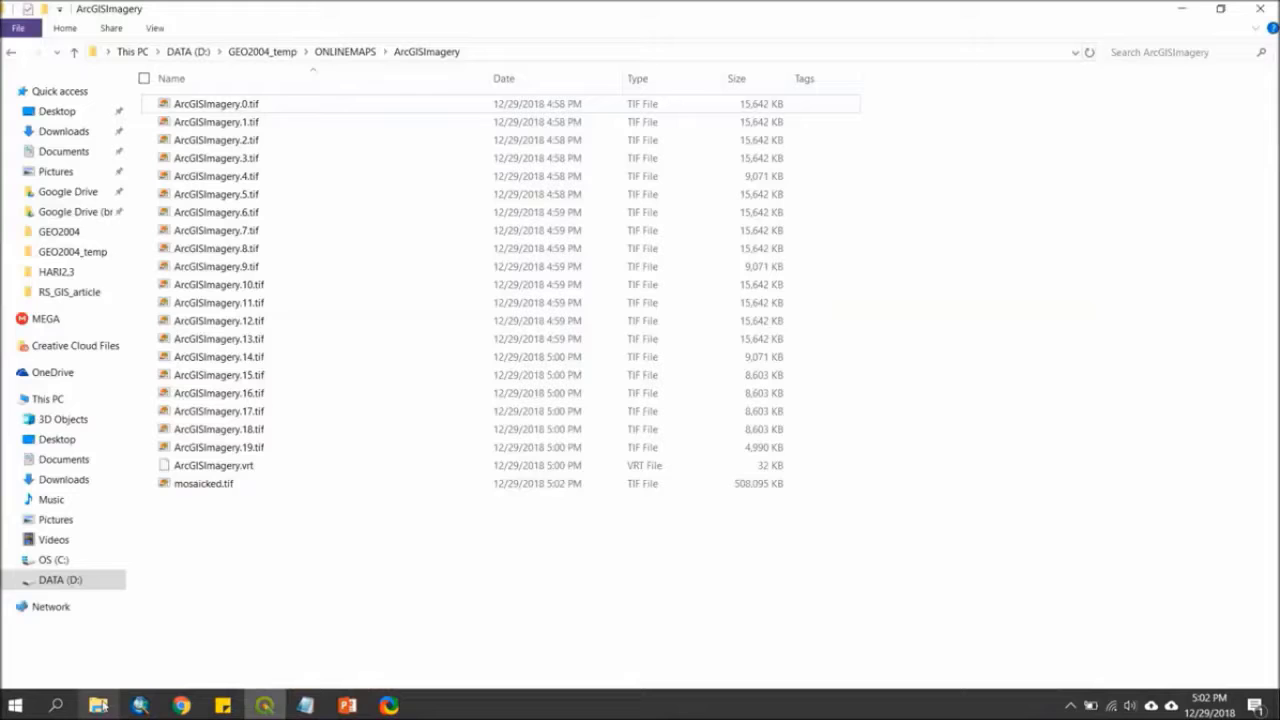
pyautogui.click(222, 484)
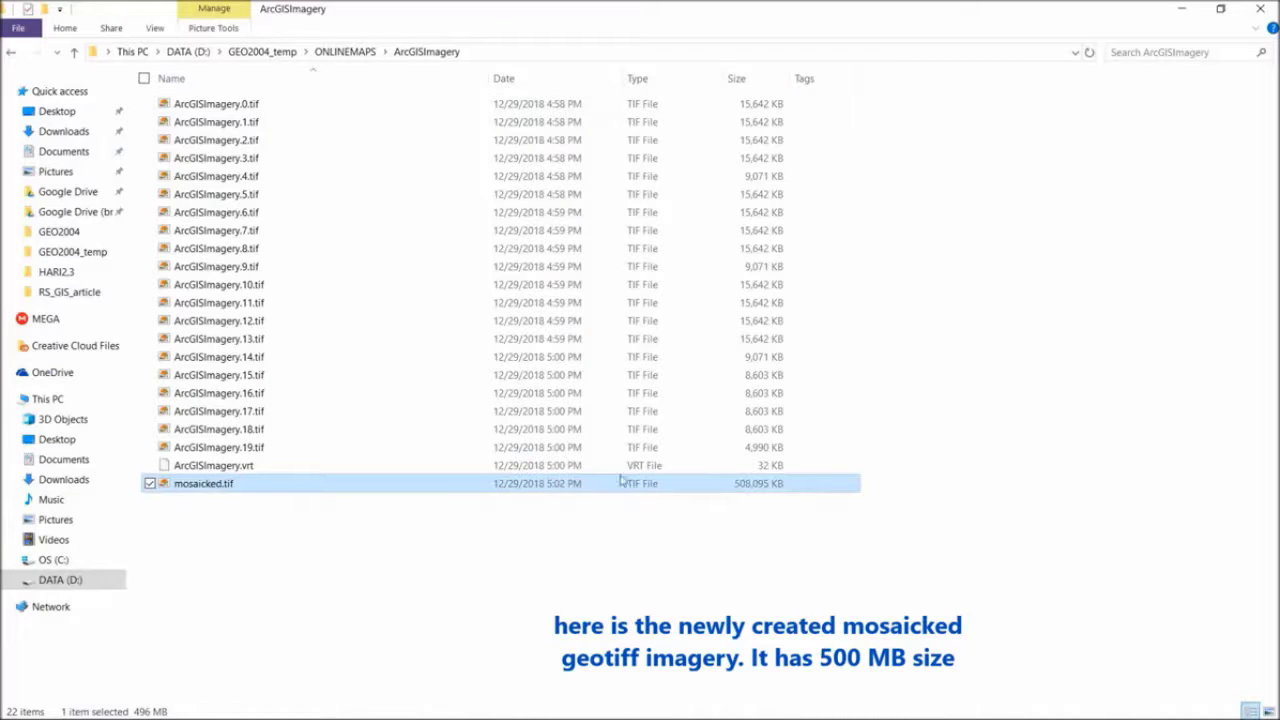
pyautogui.click(417, 593)
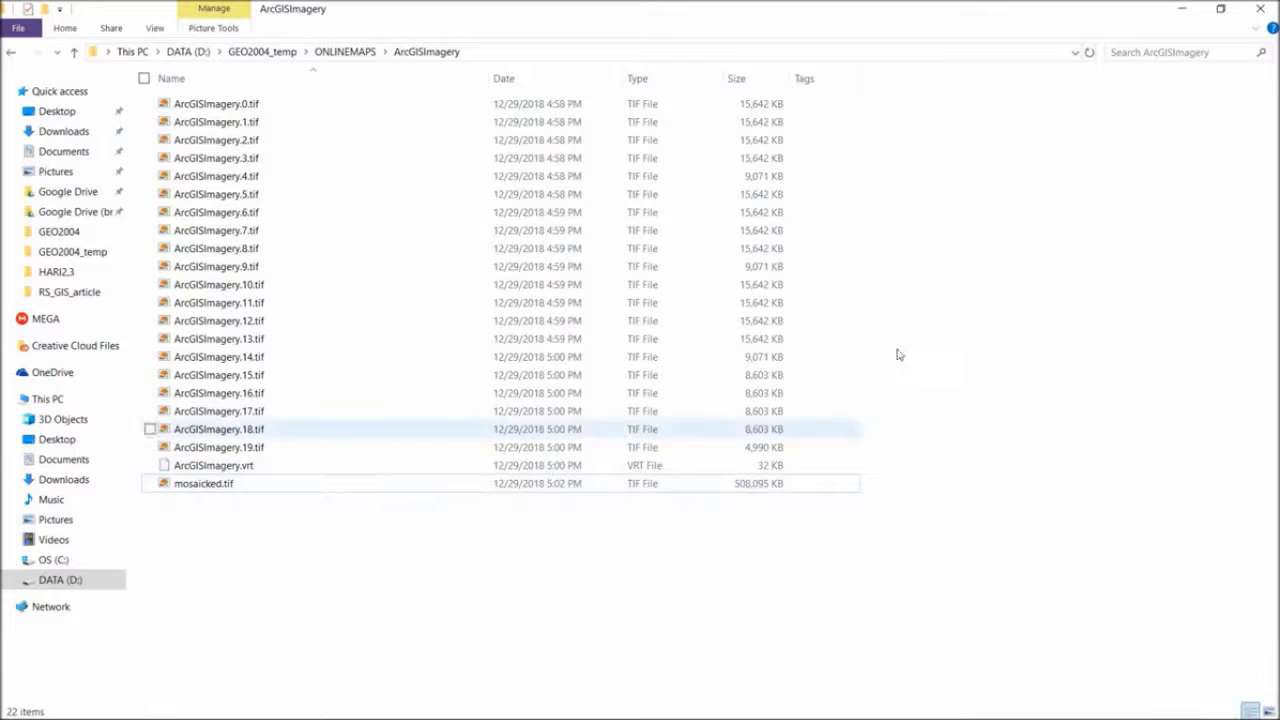
pyautogui.click(1182, 9)
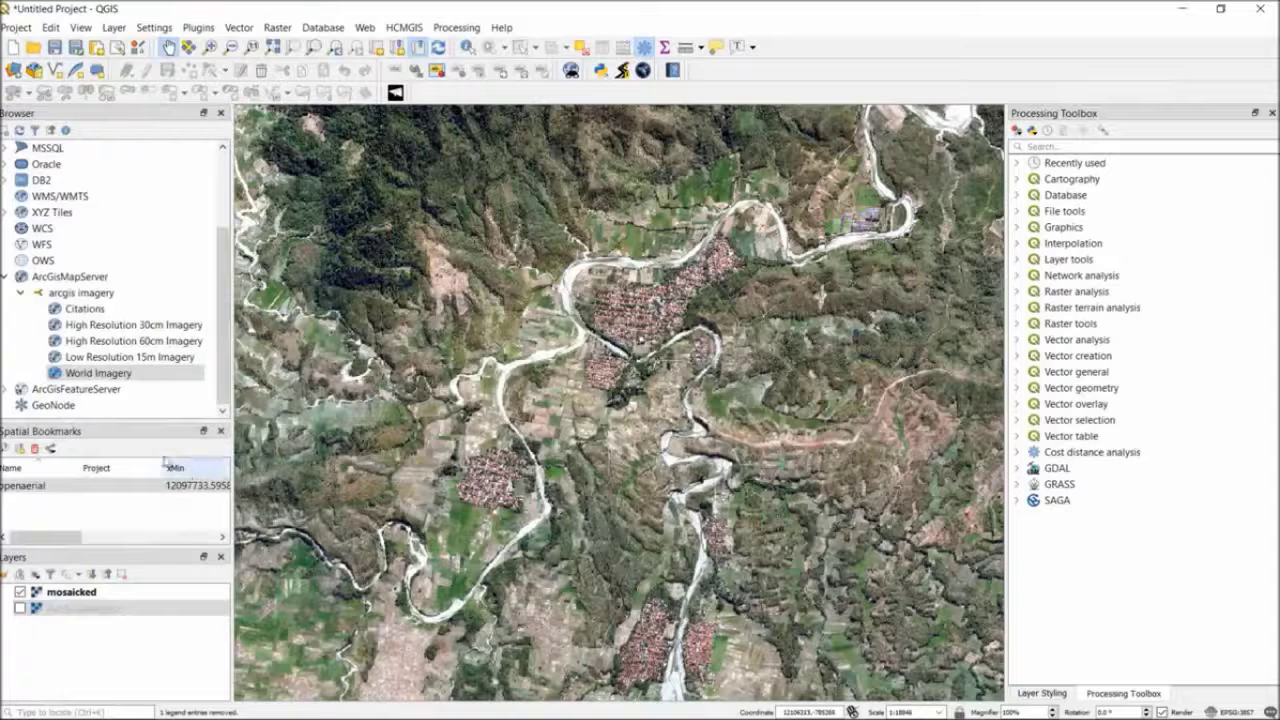
# Remove the ArcGISImagery and mosaicked layers from the project
pyautogui.rightClick(84, 607)
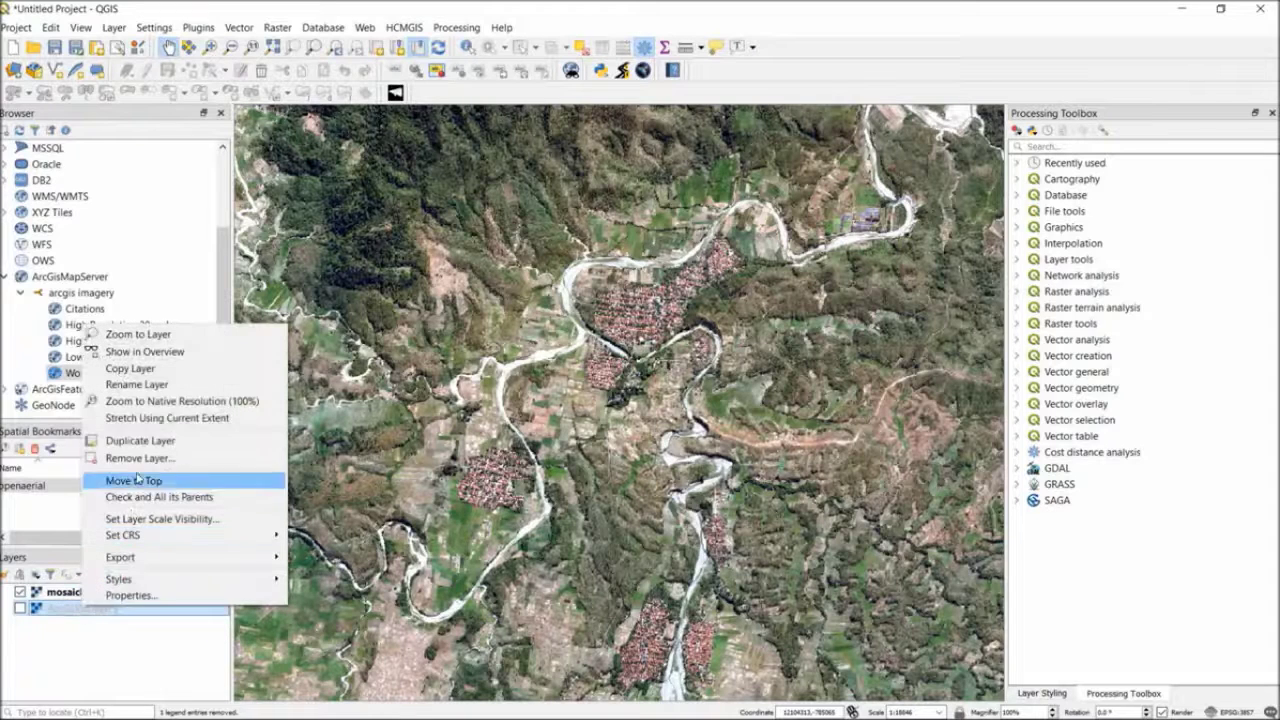
pyautogui.click(142, 458)
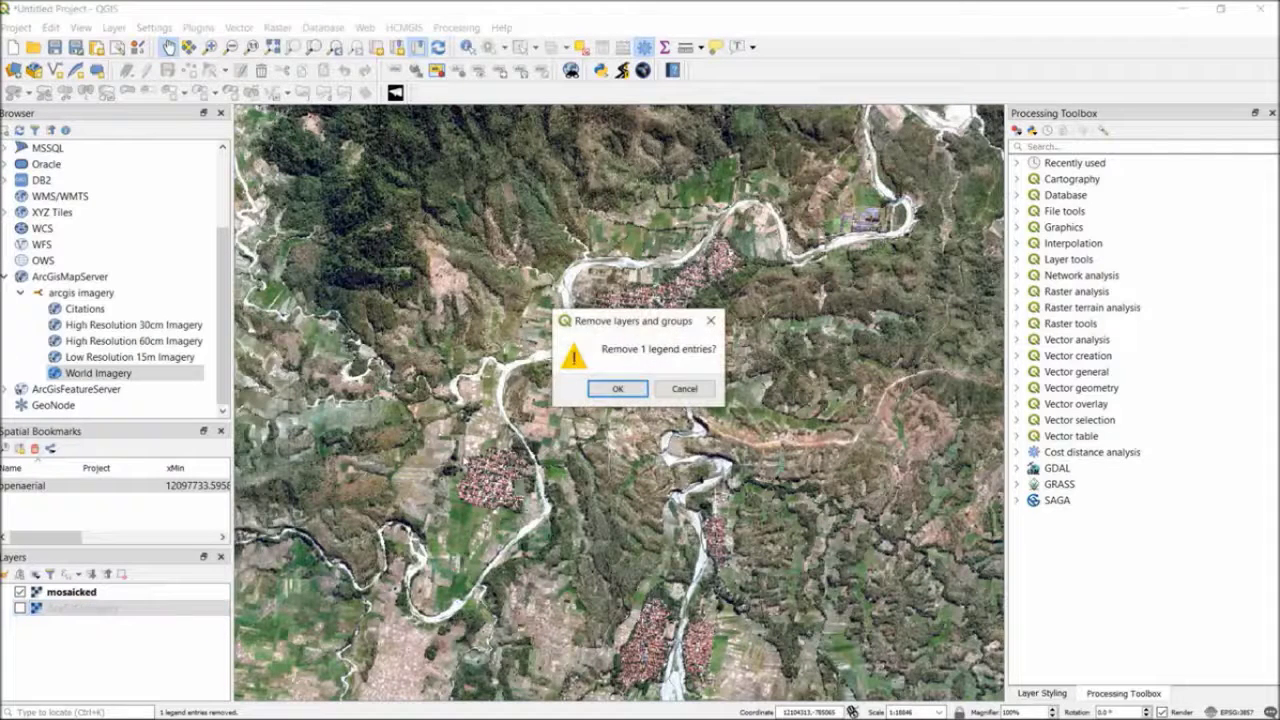
pyautogui.click(605, 390)
pyautogui.rightClick(68, 594)
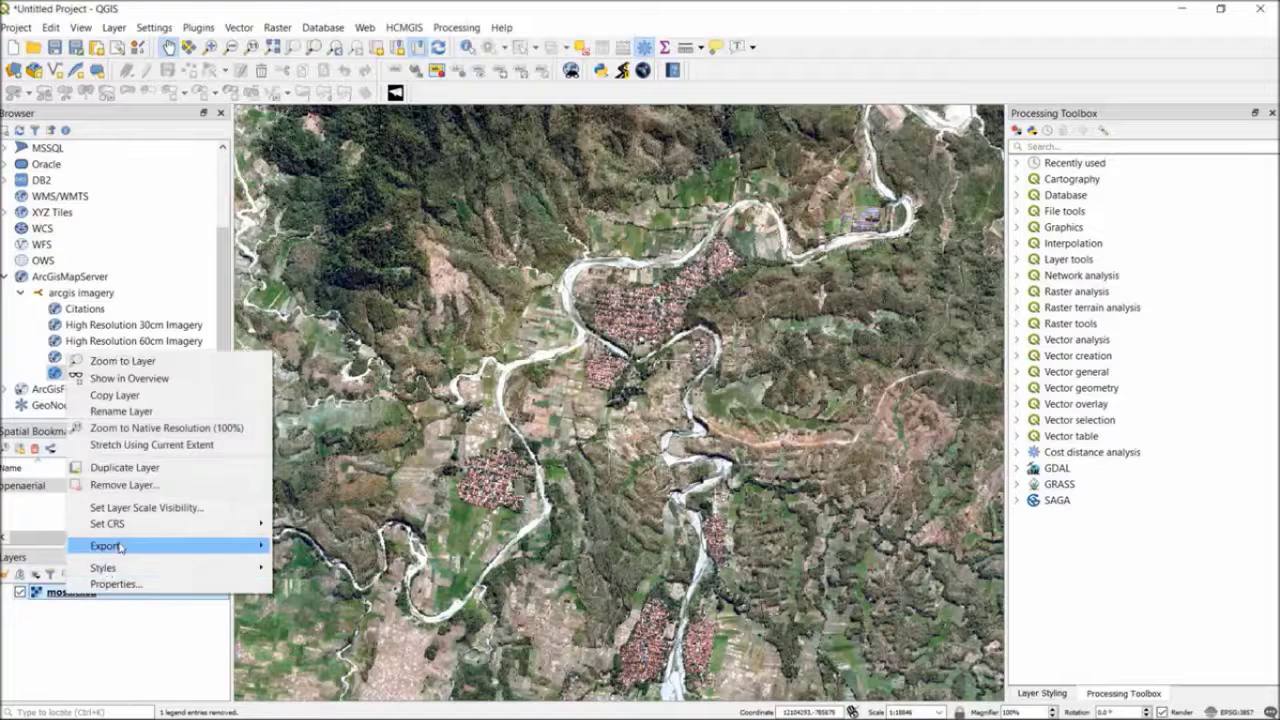
pyautogui.click(137, 486)
pyautogui.click(603, 389)
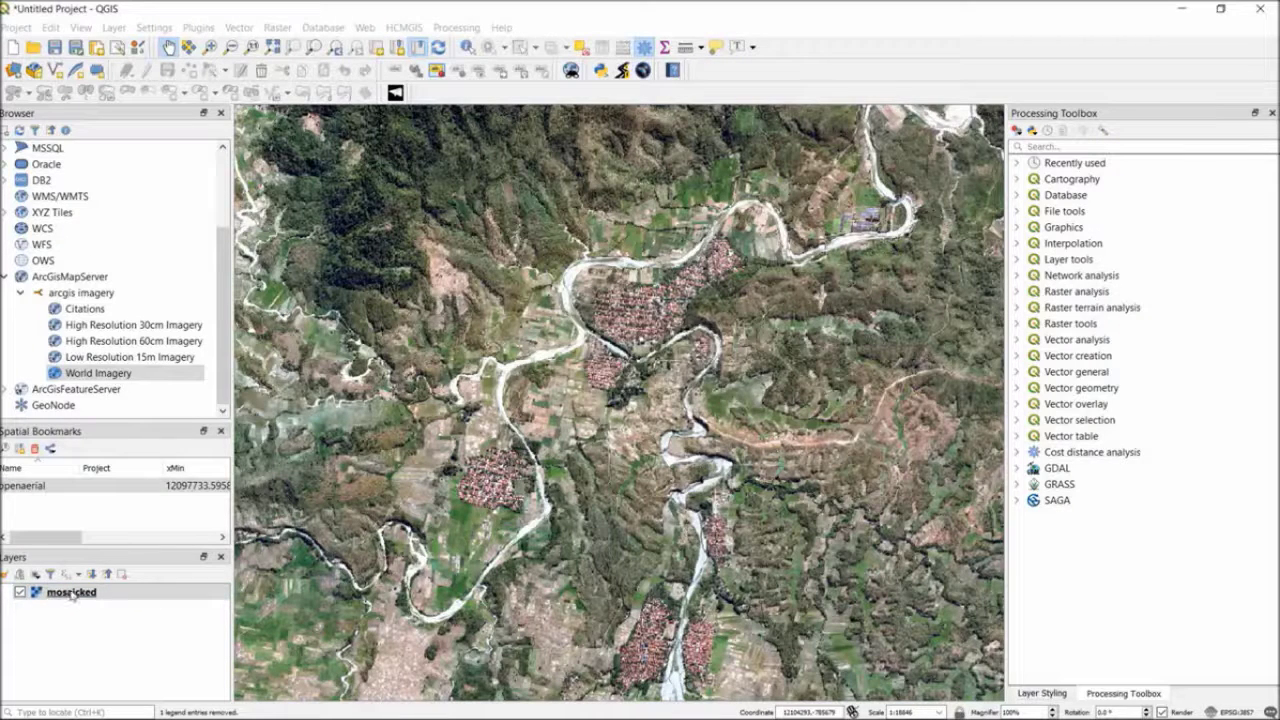
# Switch to Chrome and copy the WMS GetCapabilities URL of the NASA GIBS service at gibs.earthdata.nasa.gov
pyautogui.scroll(2, 86, 300)
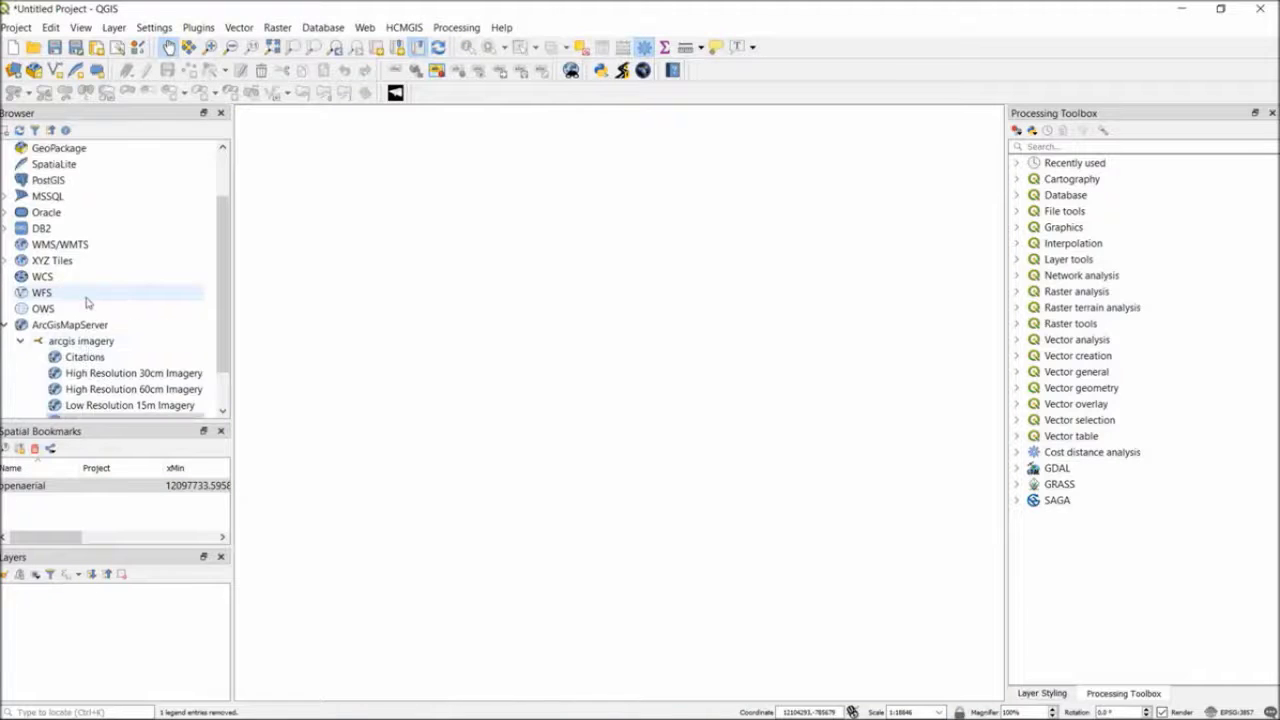
pyautogui.scroll(2, 86, 302)
pyautogui.click(181, 706)
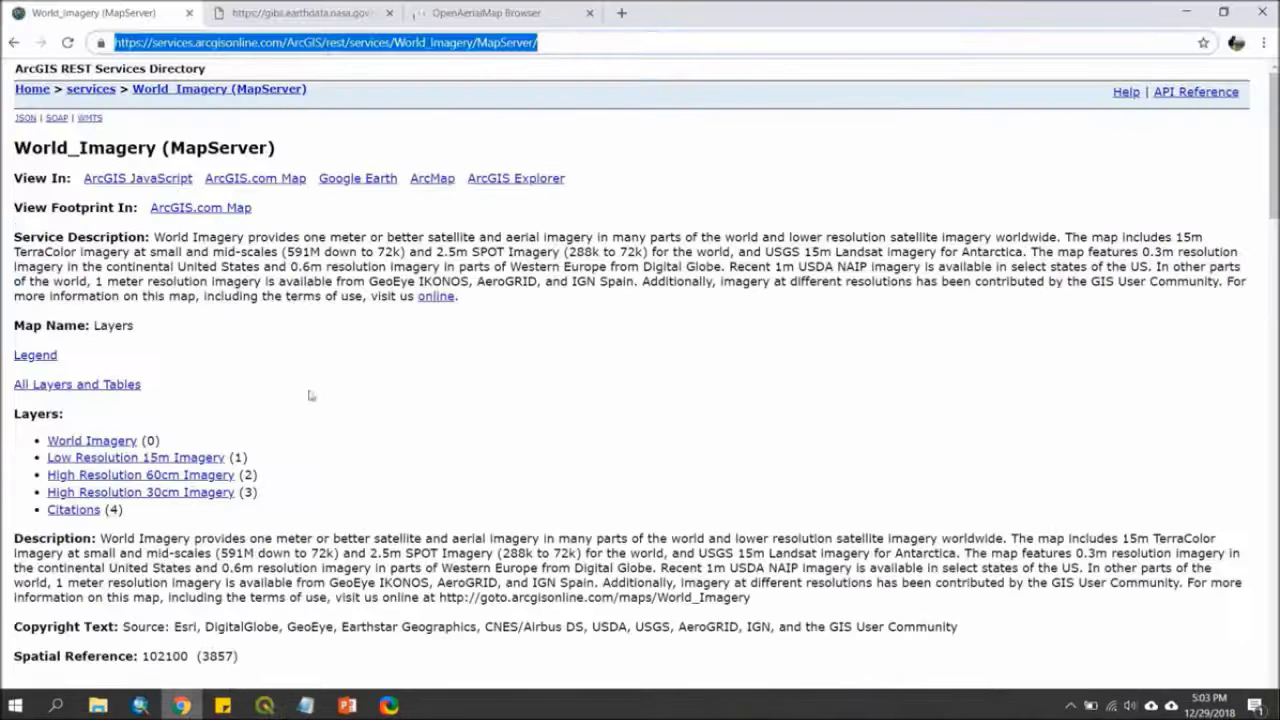
pyautogui.click(294, 16)
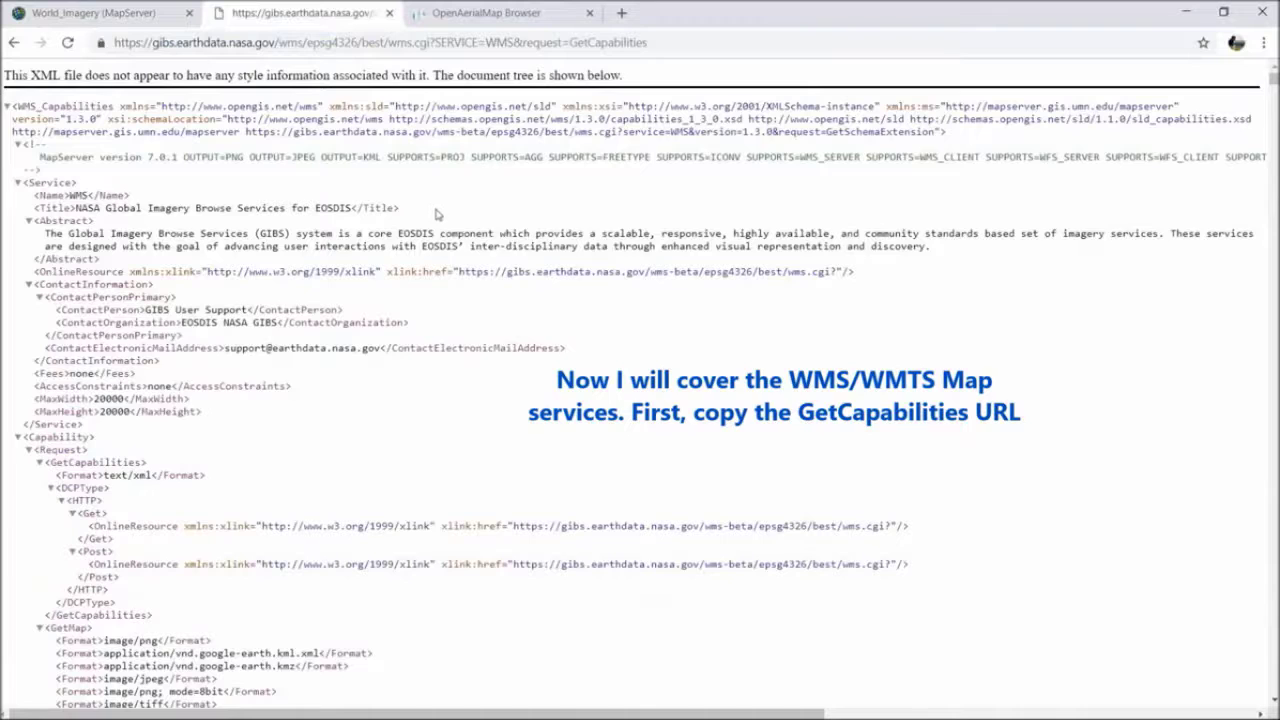
pyautogui.scroll(-3, 436, 213)
pyautogui.scroll(3, 440, 249)
pyautogui.click(495, 43)
pyautogui.hotkey('ctrl', 'c')
pyautogui.rightClick(497, 45)
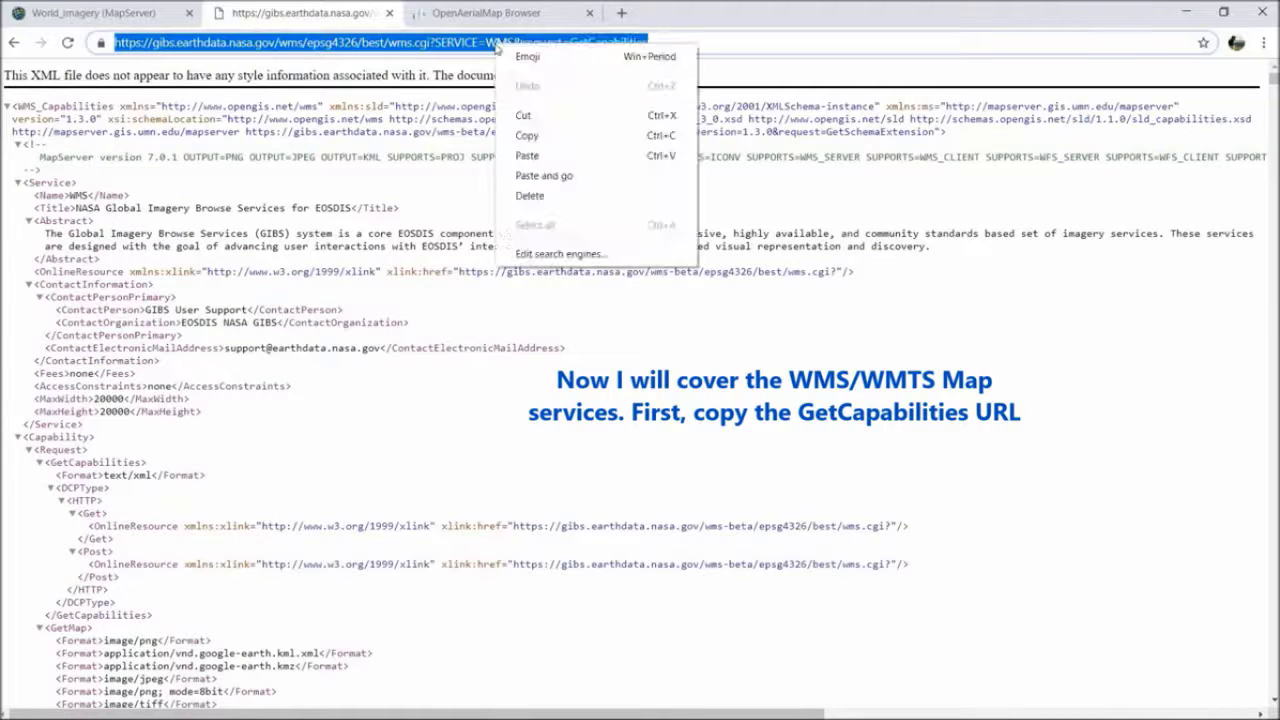
pyautogui.click(526, 135)
# Switch back to QGIS and create a WMS/WMTS connection named wms imagery using the copied GetCapabilities URL
pyautogui.moveTo(248, 716)
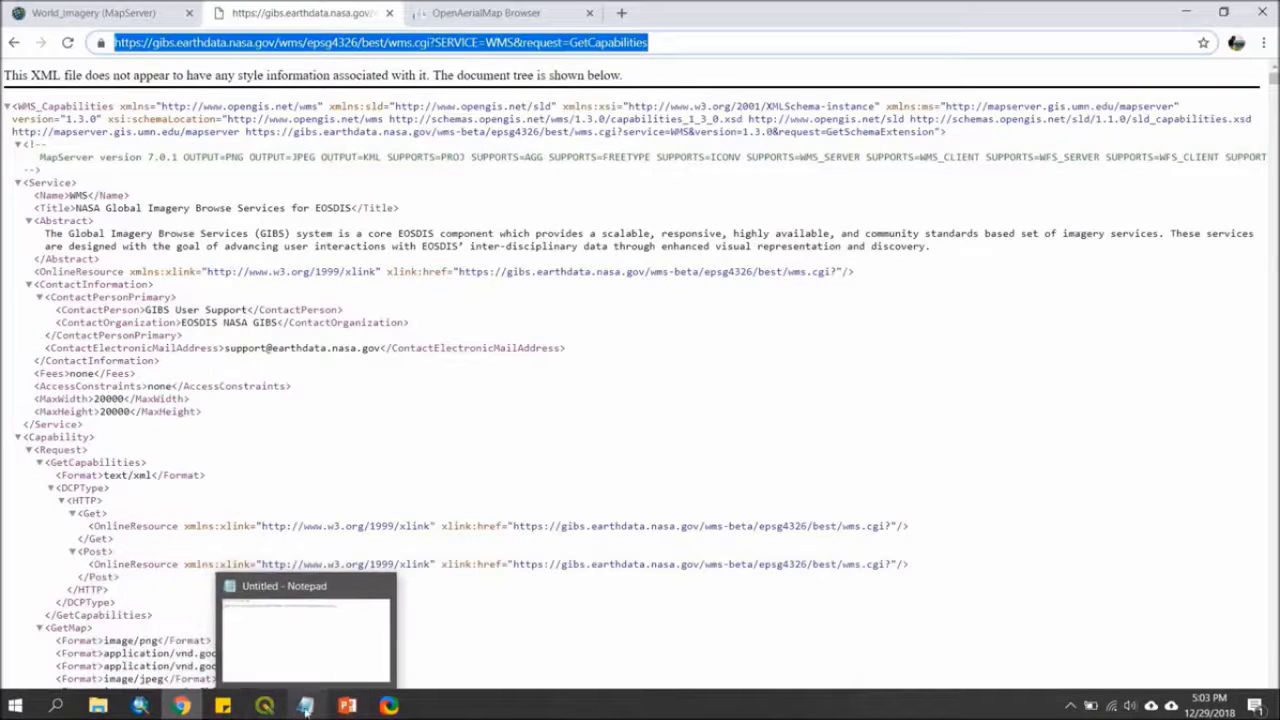
pyautogui.click(264, 706)
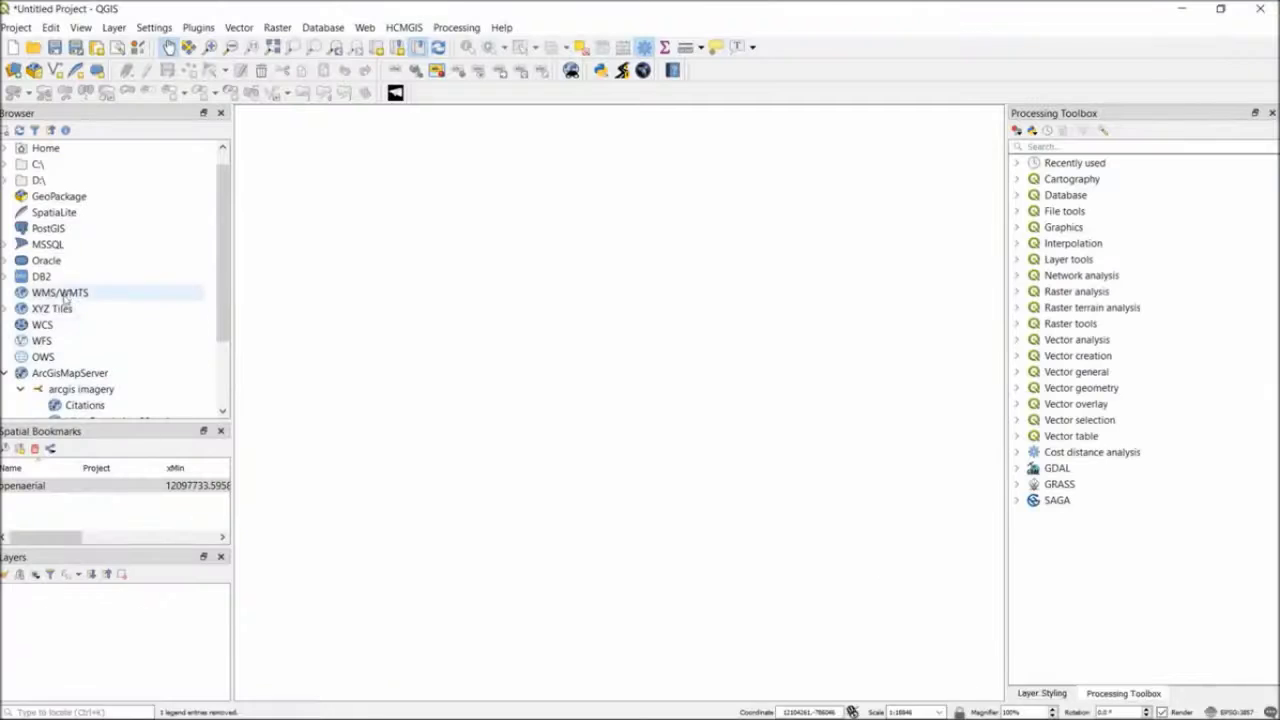
pyautogui.click(66, 293)
pyautogui.rightClick(83, 295)
pyautogui.click(83, 301)
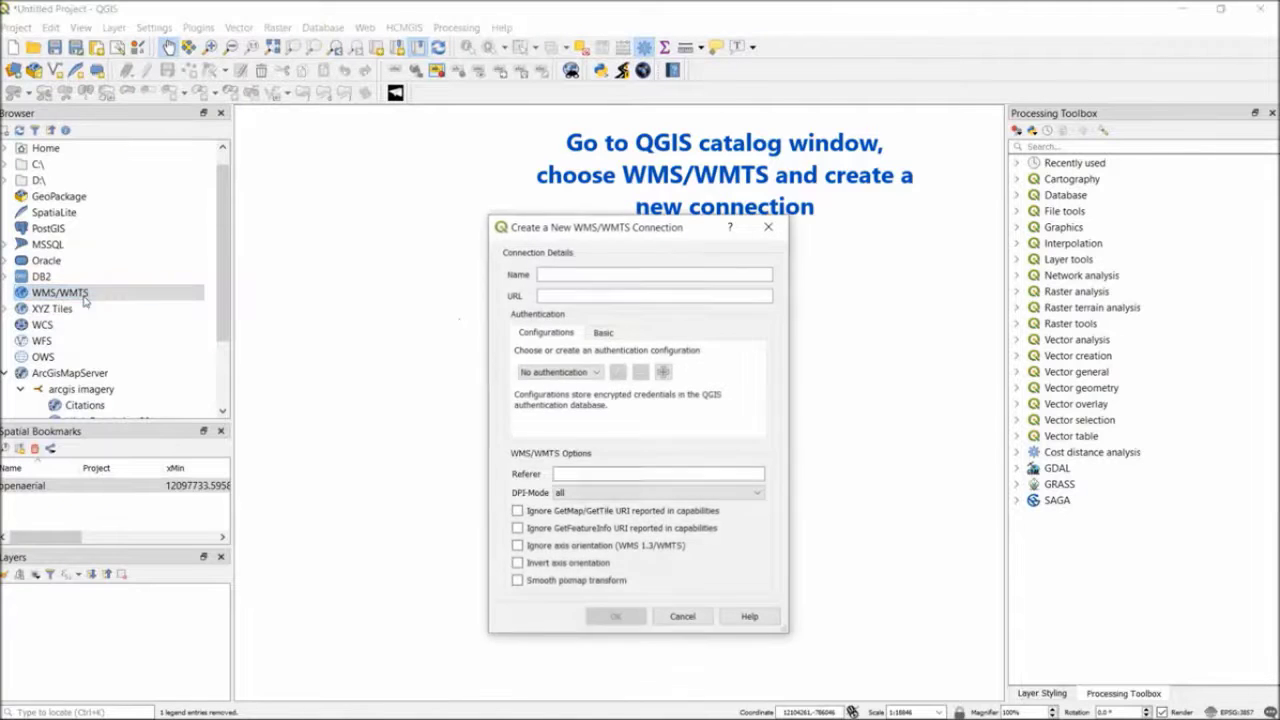
pyautogui.click(583, 276)
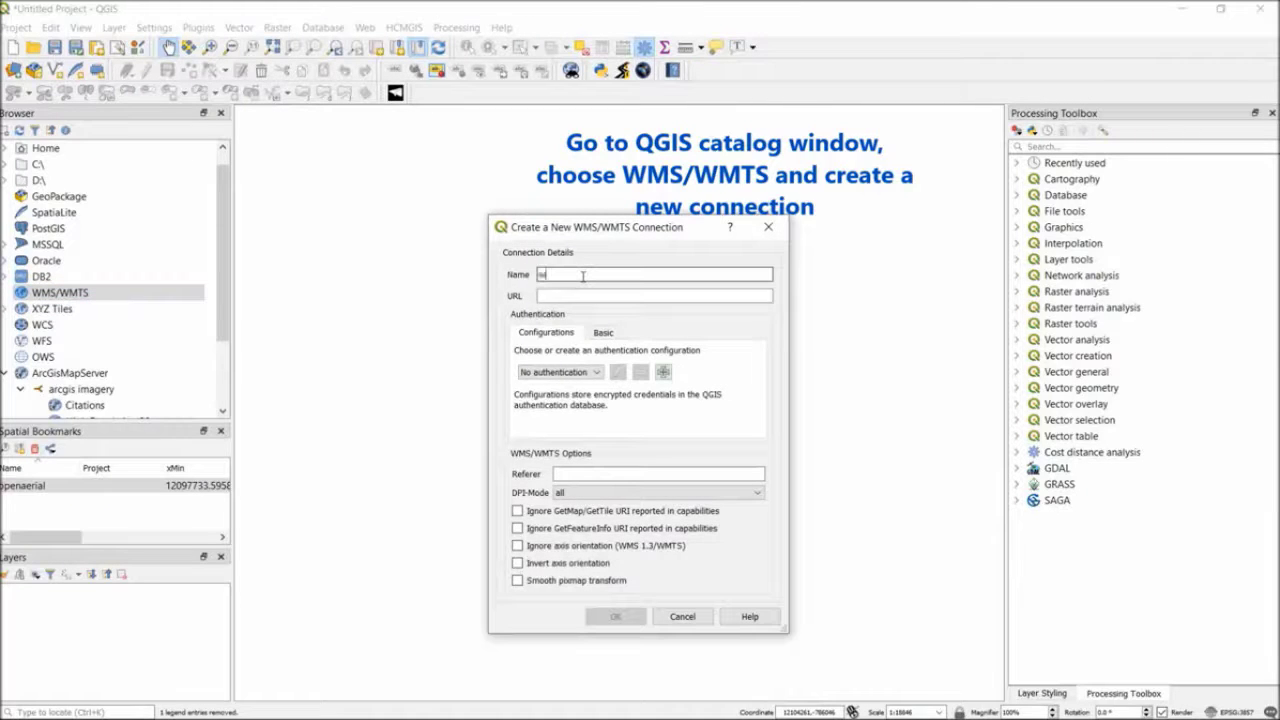
pyautogui.write('wms imagery')
pyautogui.click(569, 297)
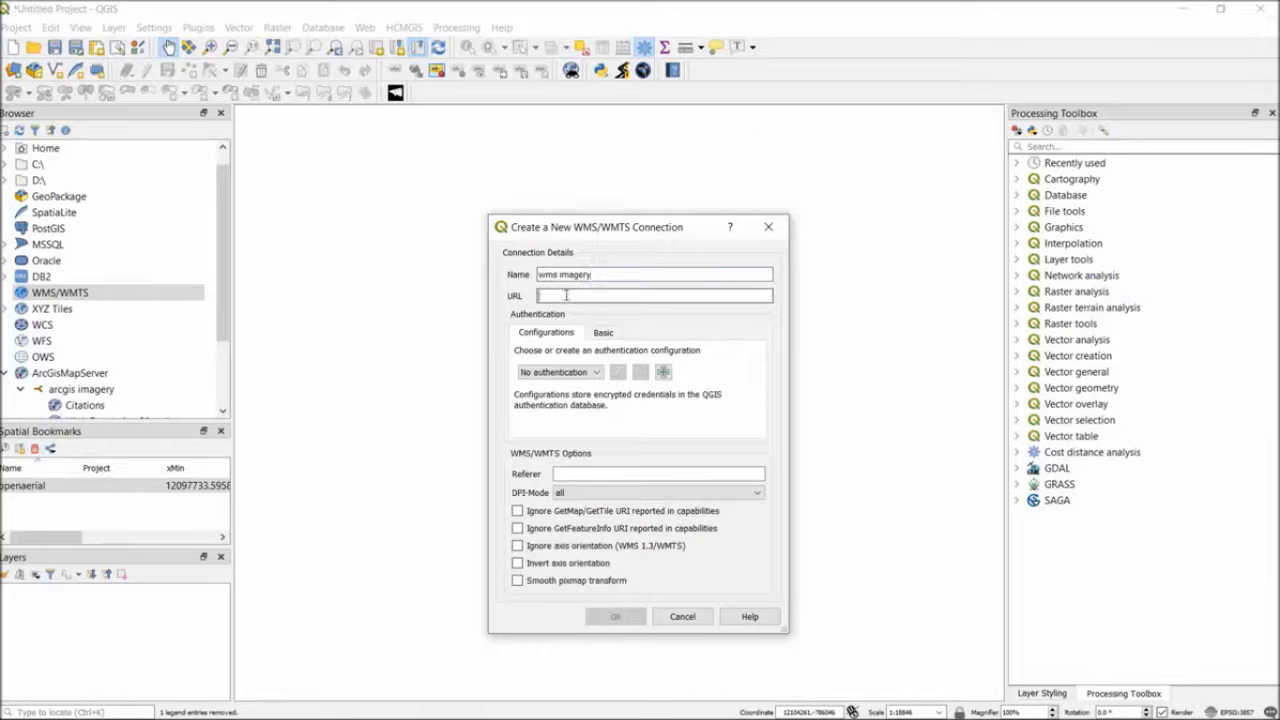
pyautogui.hotkey('ctrl', 'v')
pyautogui.click(615, 616)
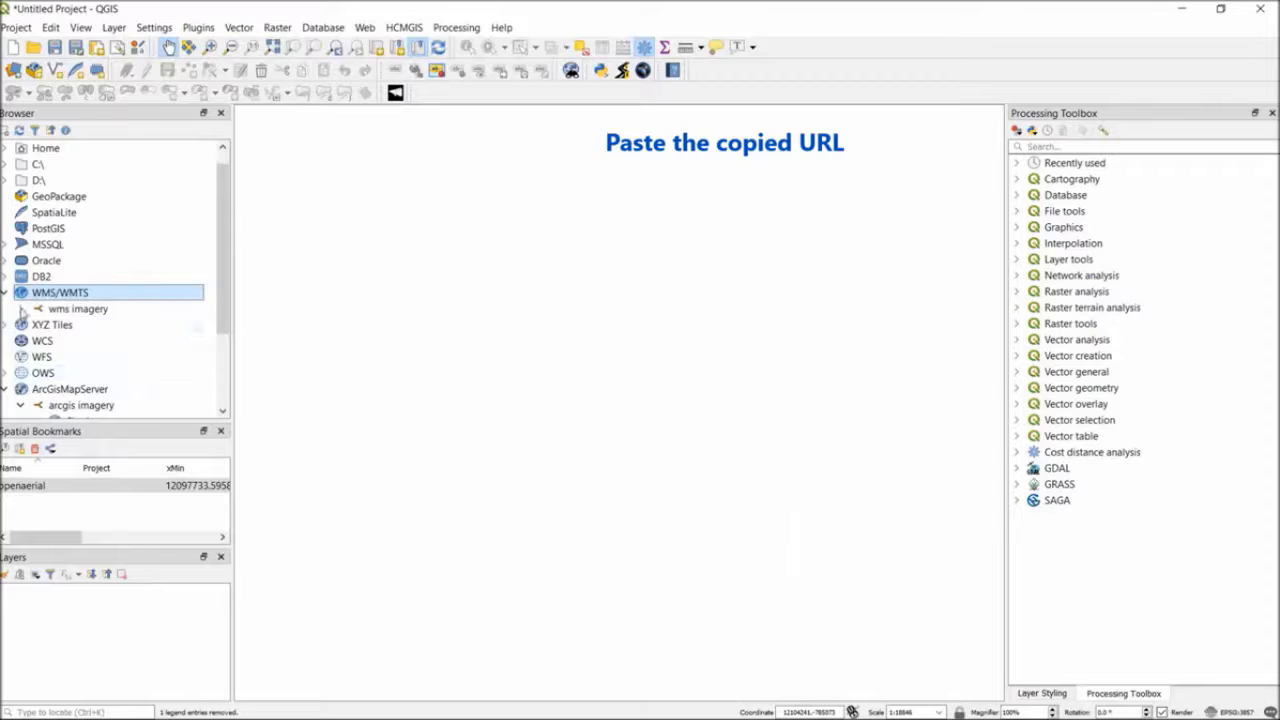
# Expand the wms imagery connection to list the NASA Global Imagery Browse Services sublayers, with more width for their names
pyautogui.click(21, 310)
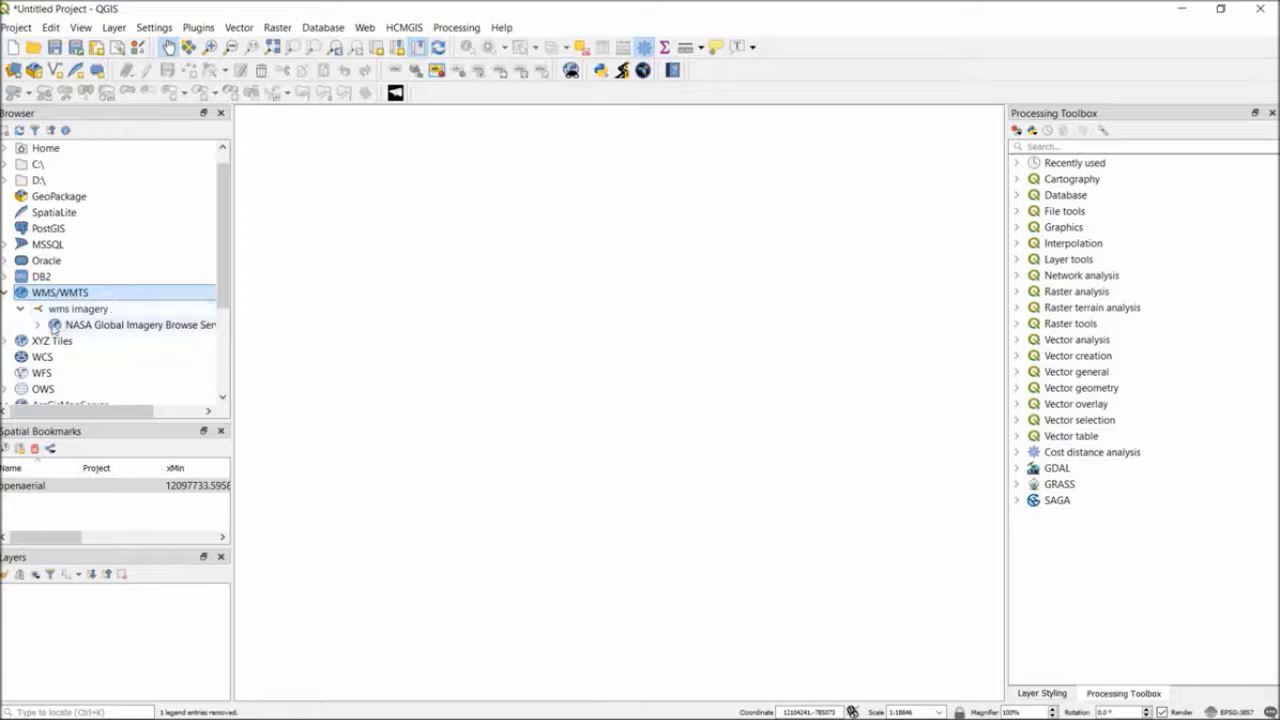
pyautogui.click(37, 325)
pyautogui.scroll(-2, 165, 333)
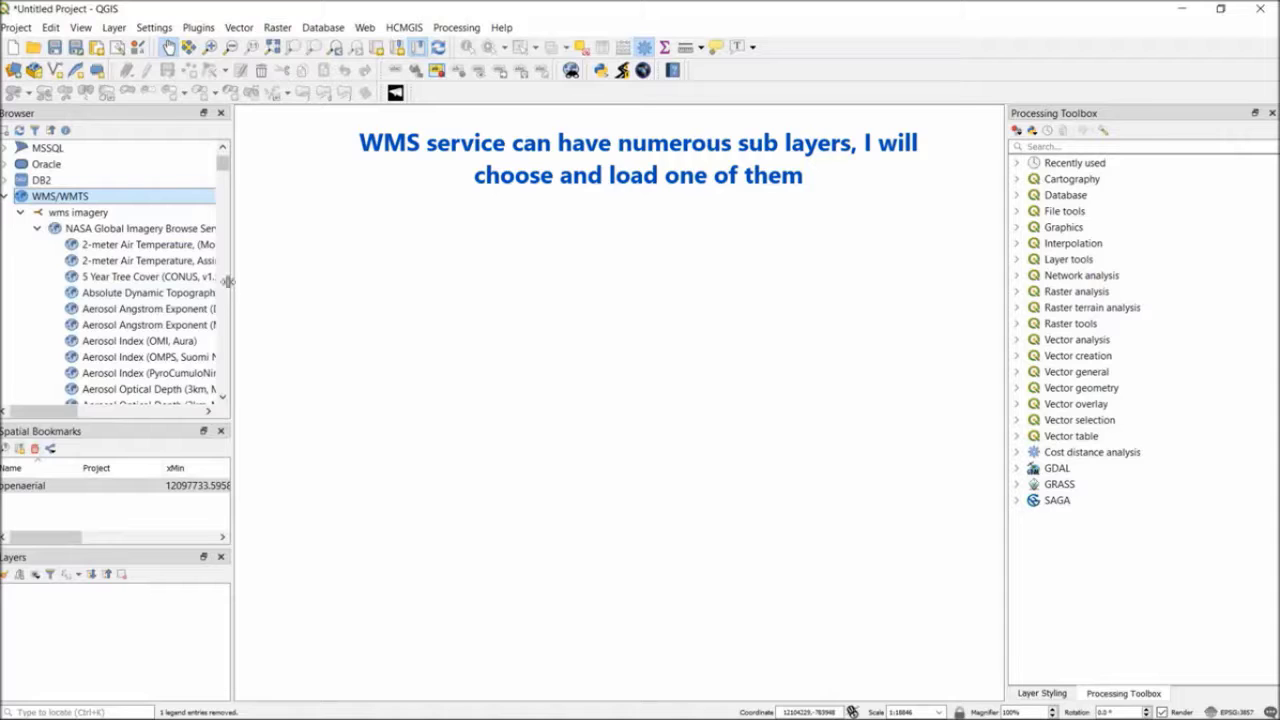
pyautogui.moveTo(228, 282); pyautogui.dragTo(330, 282)
# Find the Land NDVI Average (Monthly, MISR) sublayer in the NASA service and add it to the project
pyautogui.scroll(-6, 158, 288)
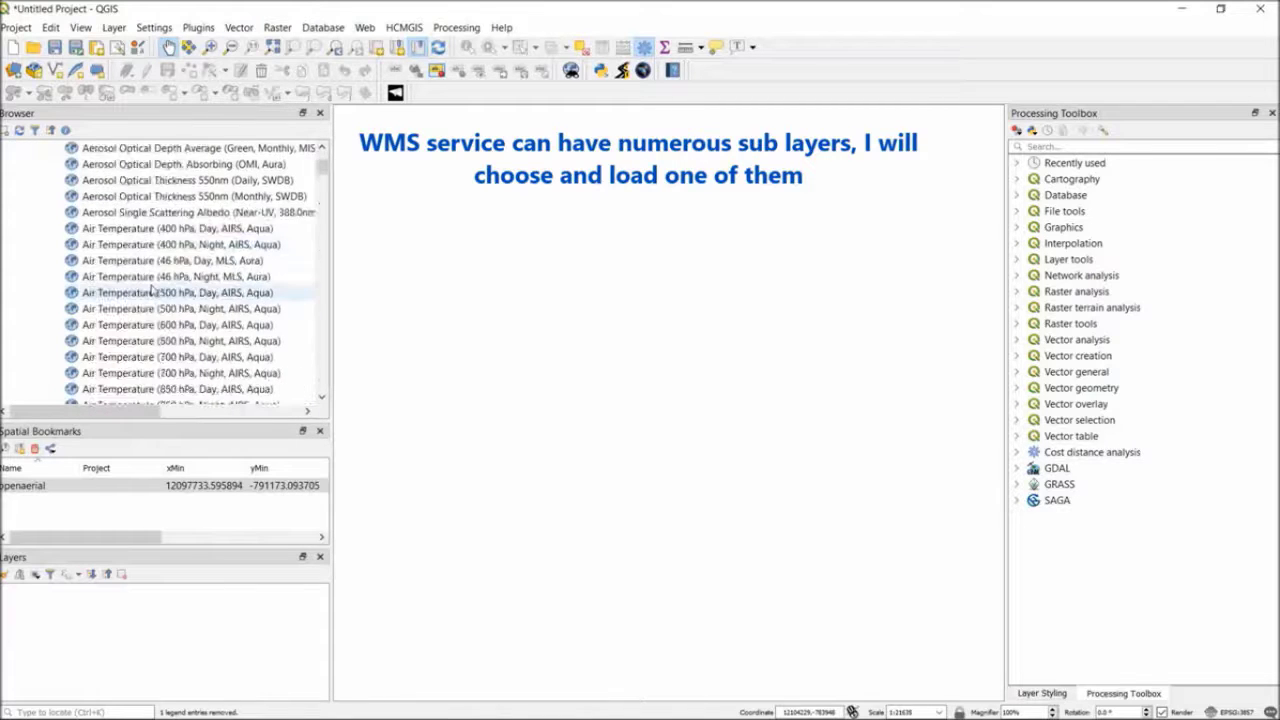
pyautogui.scroll(-10, 150, 295)
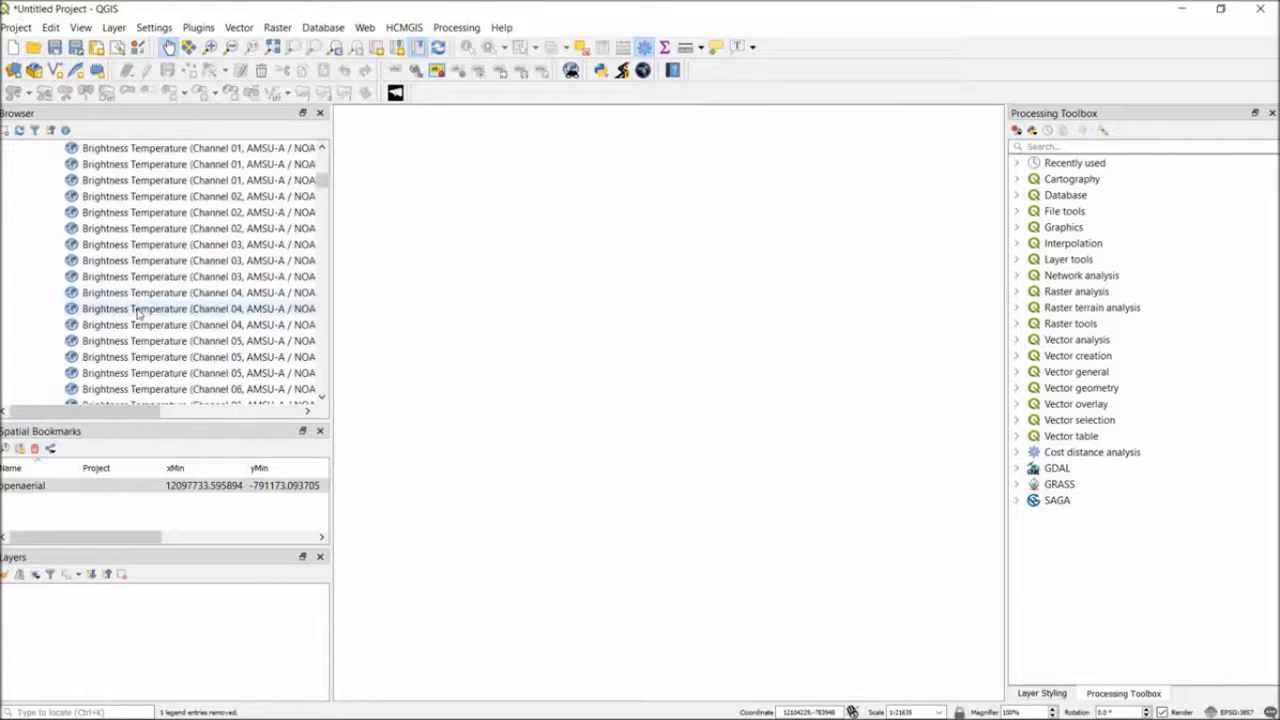
pyautogui.moveTo(322, 185); pyautogui.dragTo(296, 253)
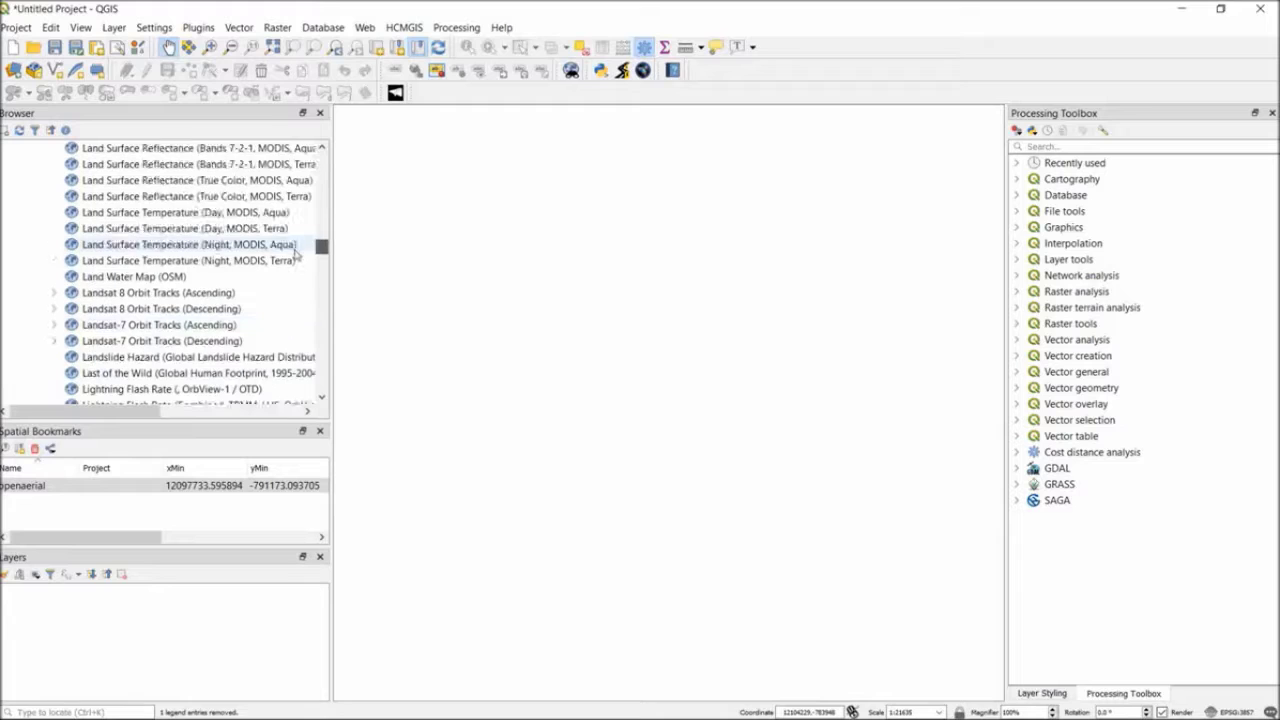
pyautogui.scroll(2, 296, 253)
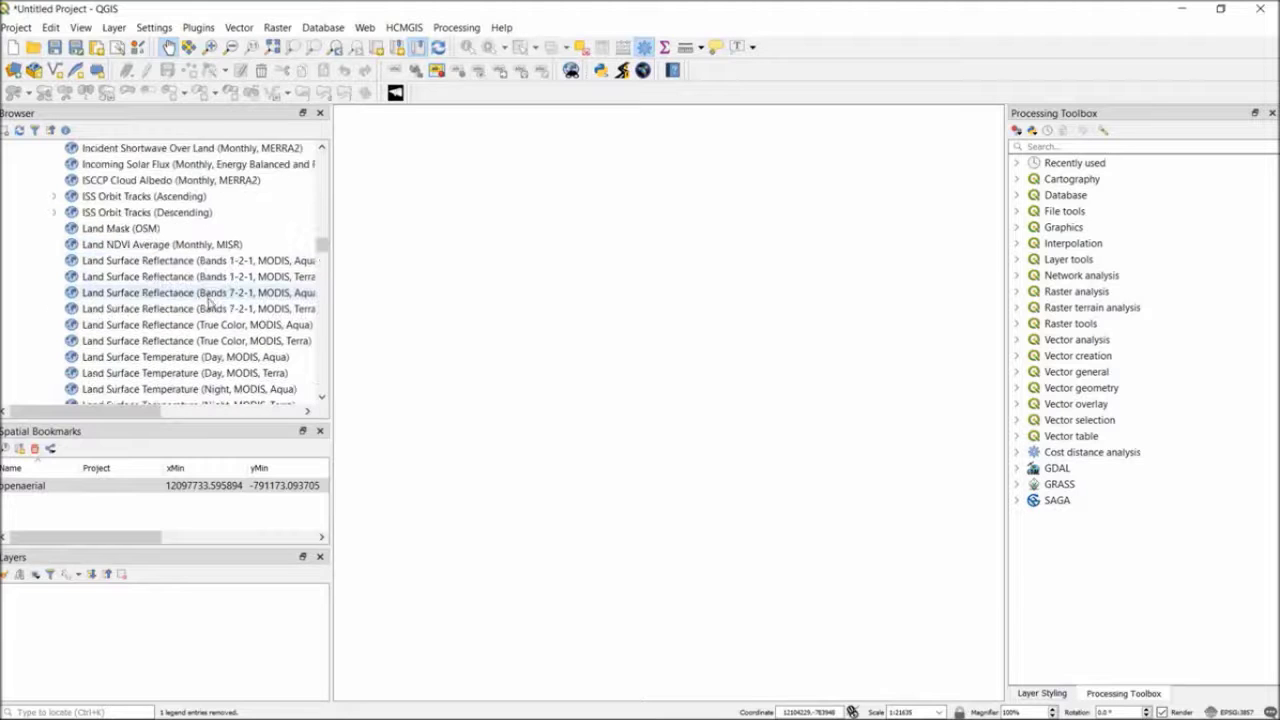
pyautogui.click(162, 261)
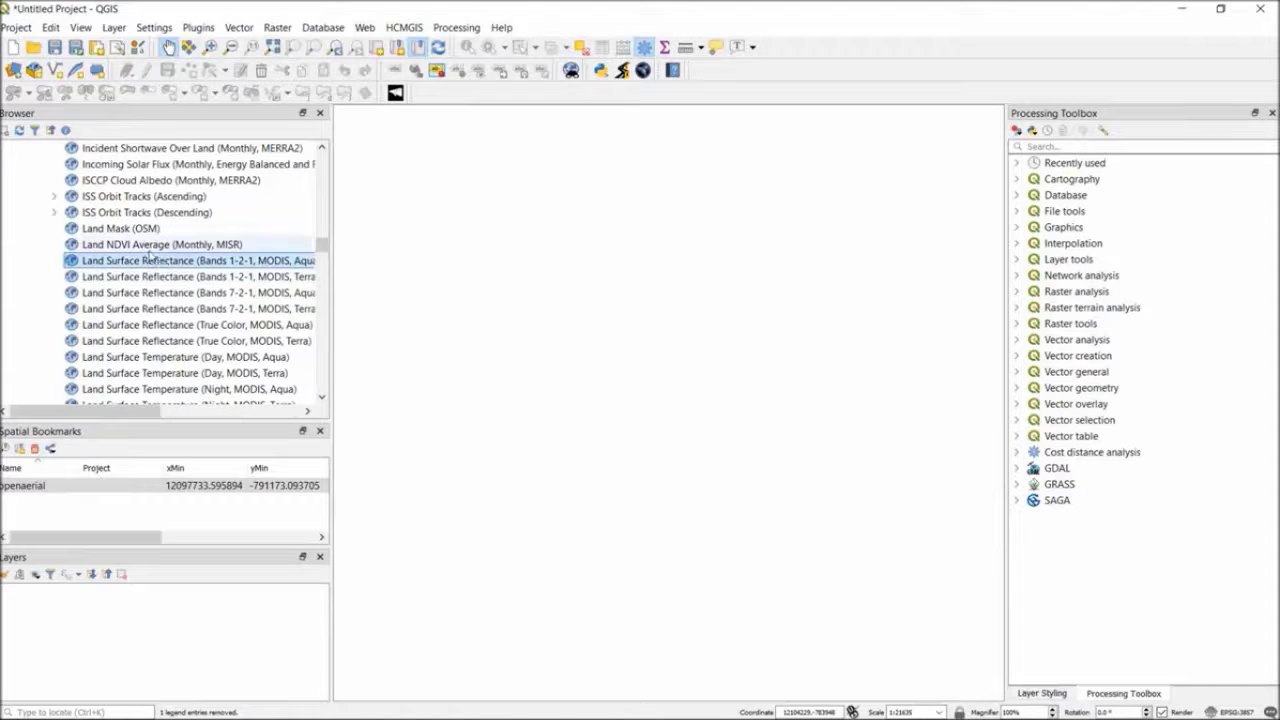
pyautogui.click(147, 248)
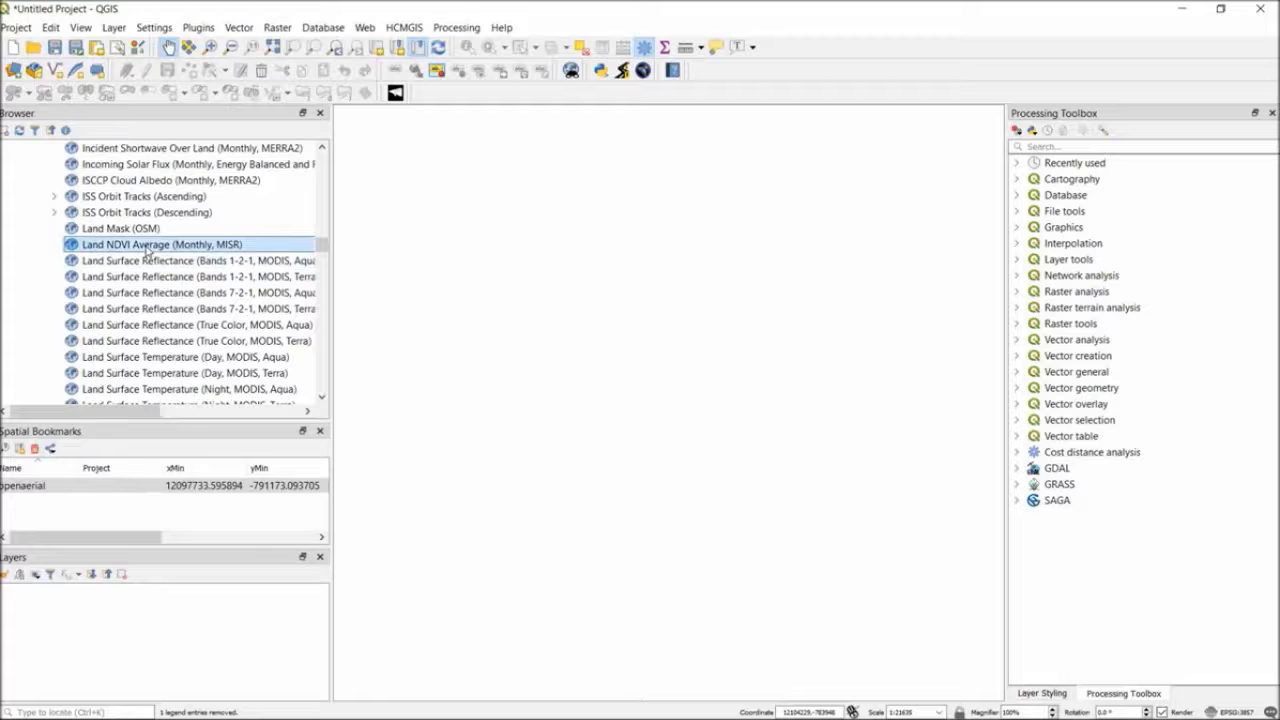
pyautogui.rightClick(147, 250)
pyautogui.click(160, 254)
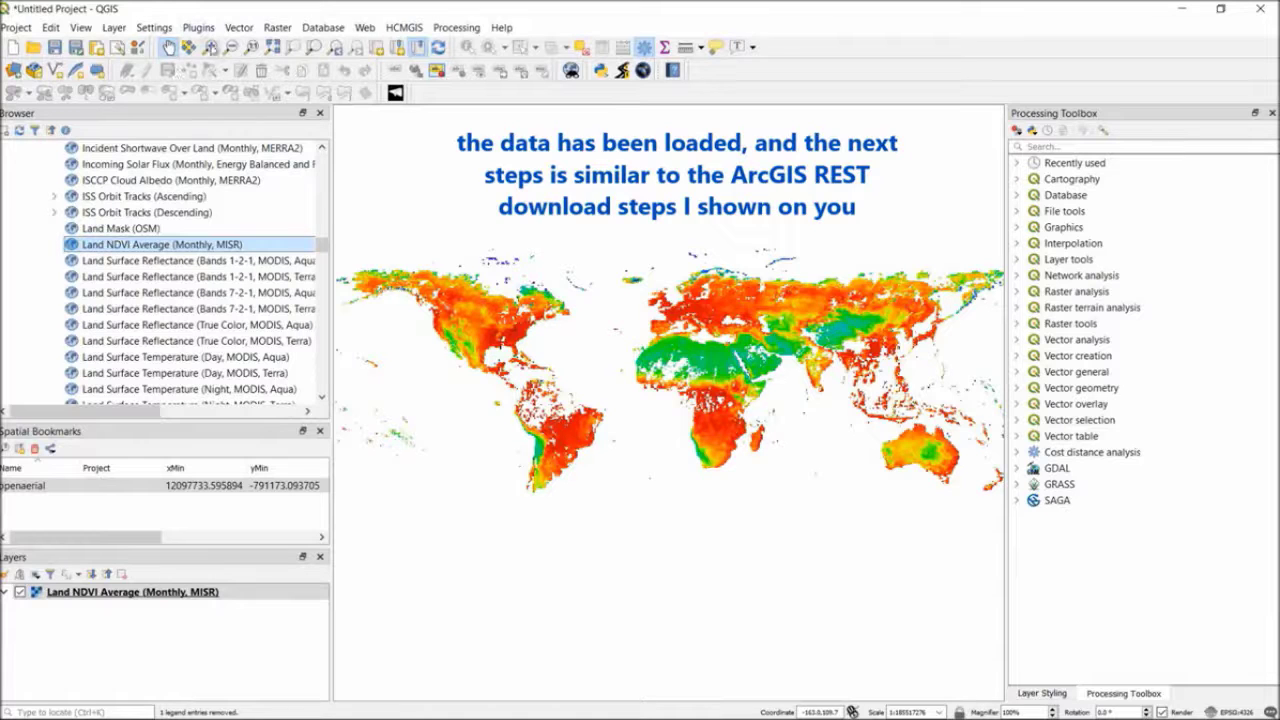
# Start a raster export of the Land NDVI Average (Monthly, MISR) layer for the Java area in EPSG:32748 - WGS 84 / UTM zone 48S
pyautogui.click(211, 48)
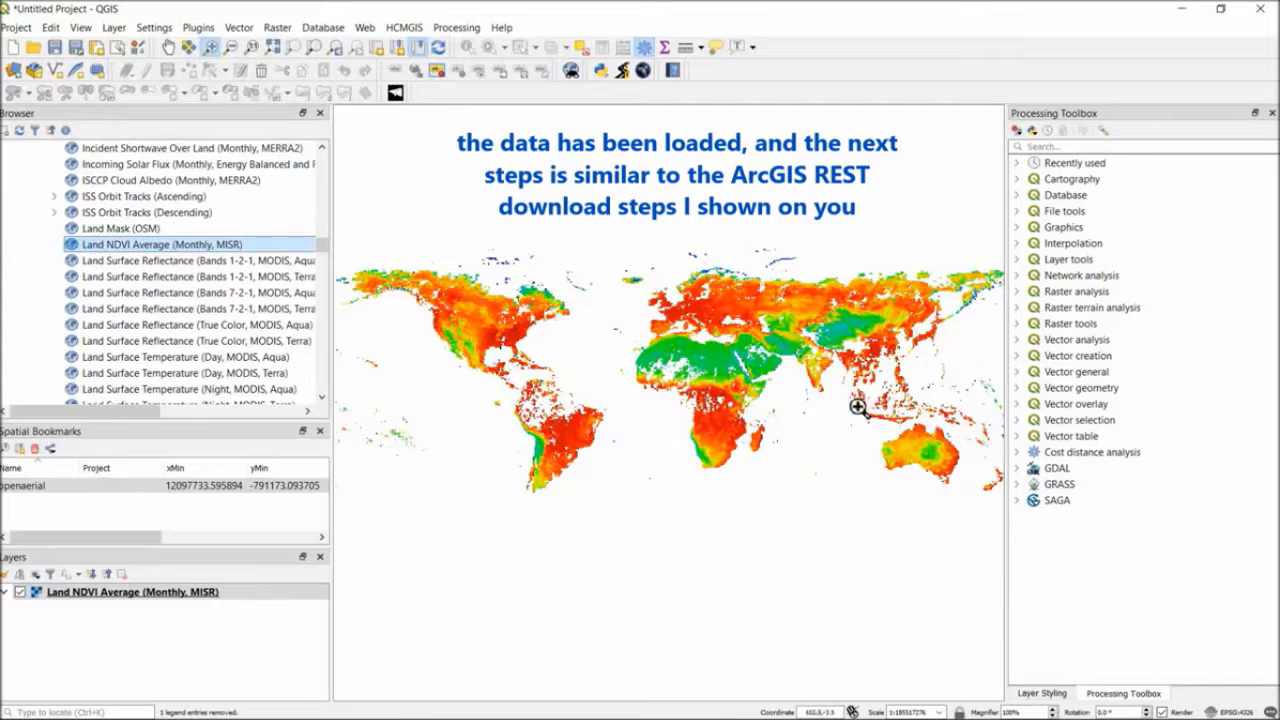
pyautogui.moveTo(857, 407); pyautogui.dragTo(920, 440)
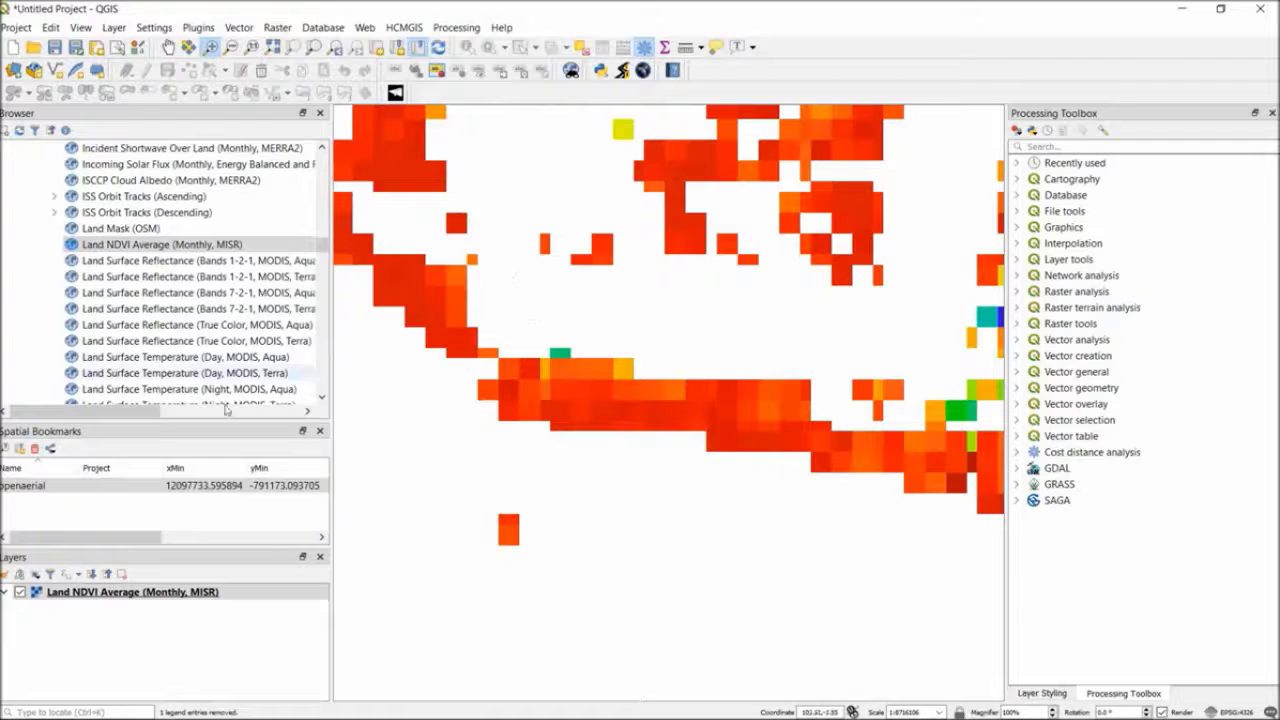
pyautogui.rightClick(190, 597)
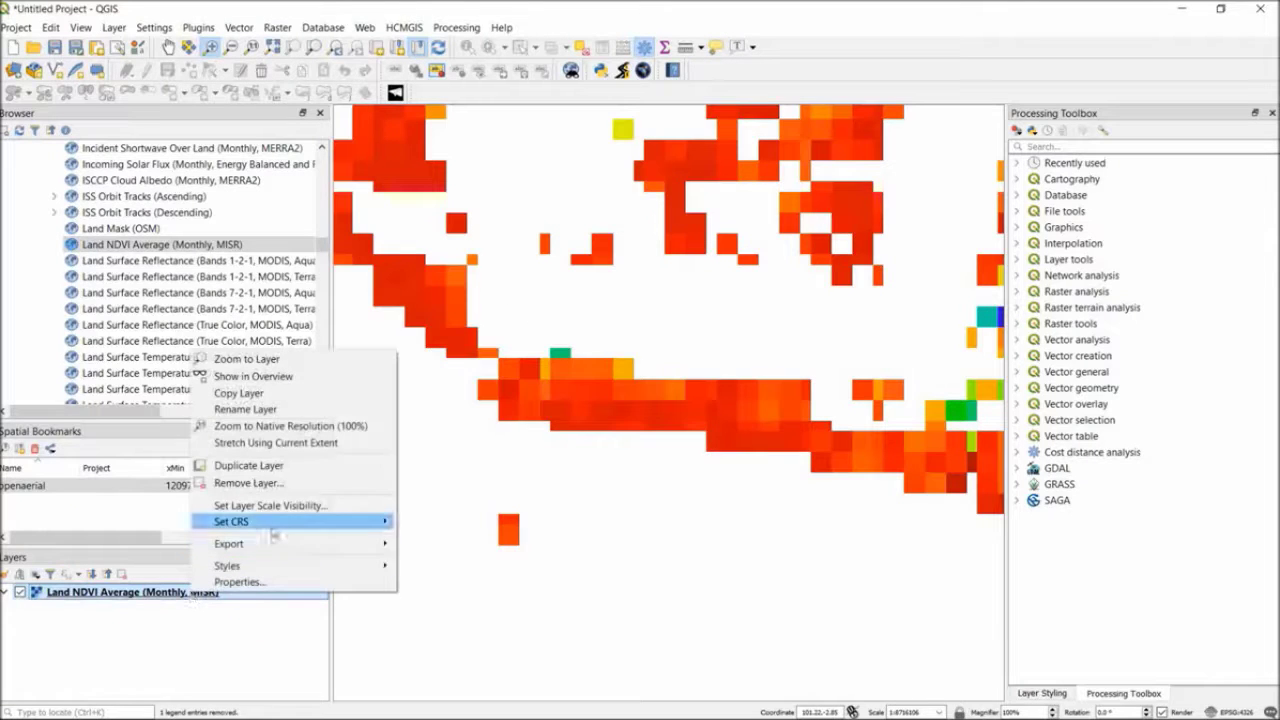
pyautogui.moveTo(350, 544)
pyautogui.click(430, 545)
pyautogui.click(650, 259)
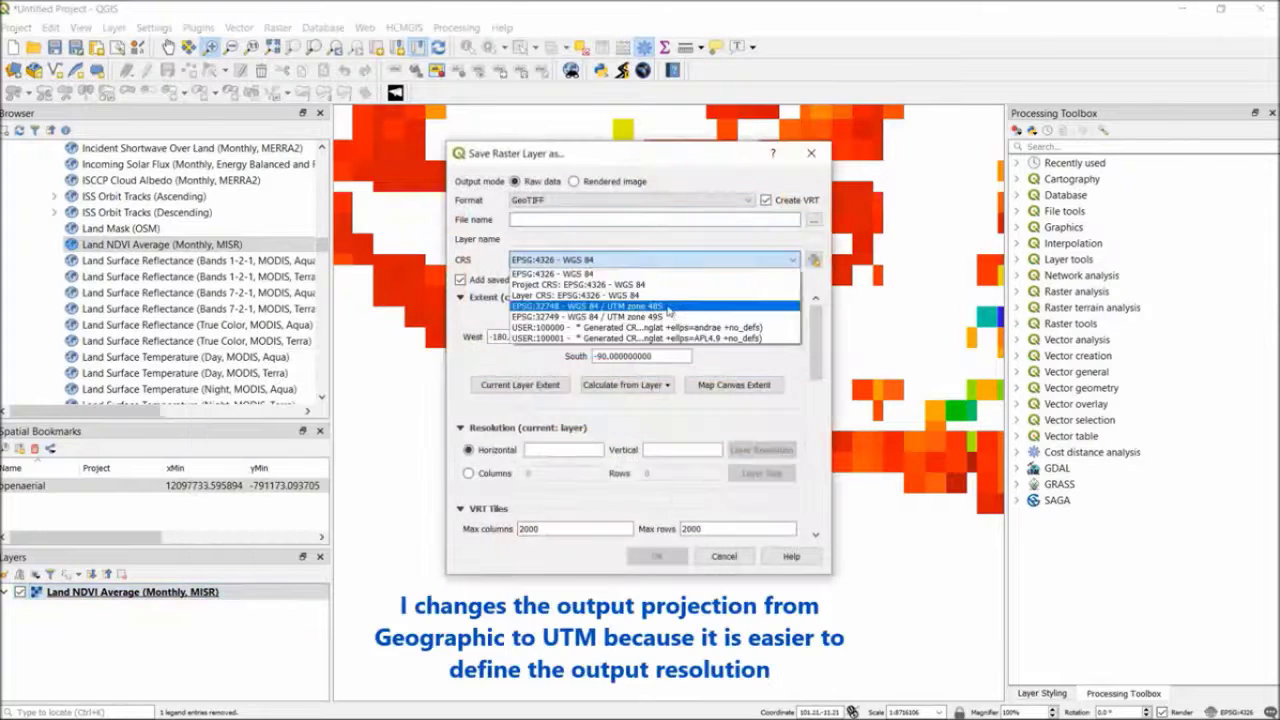
pyautogui.click(630, 312)
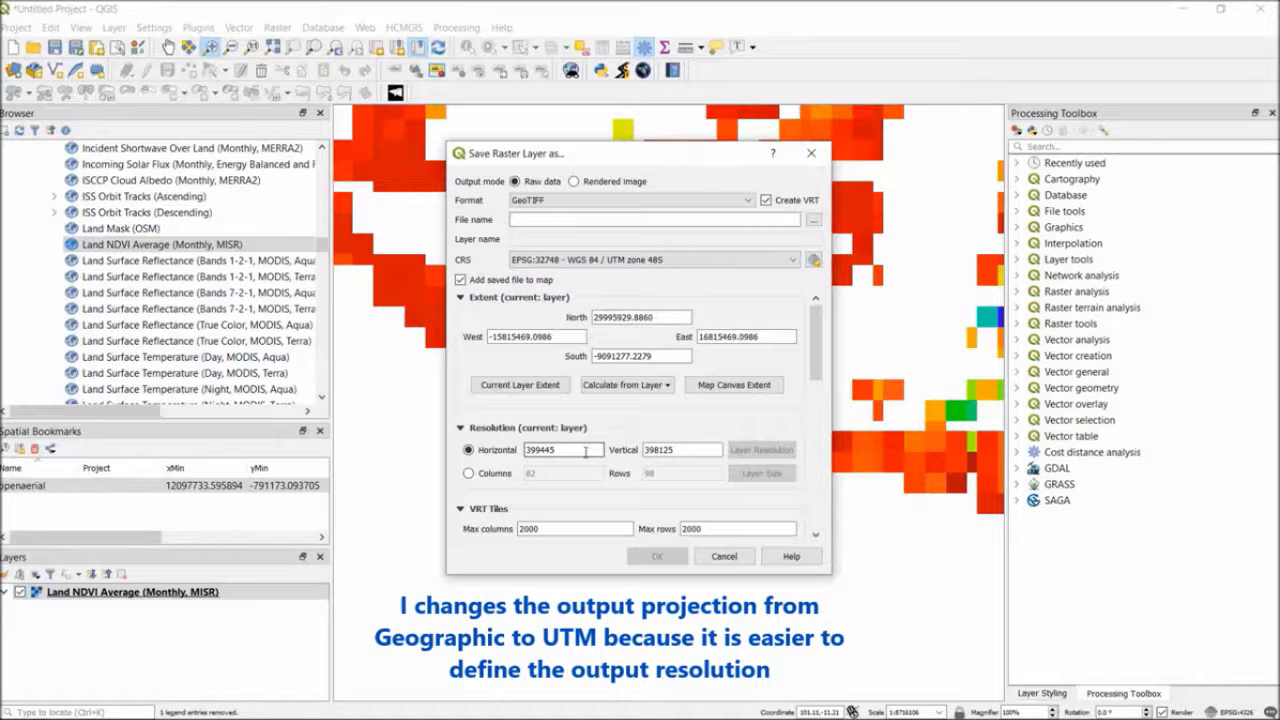
# Set the export's horizontal and vertical resolution to 1000
pyautogui.moveTo(585, 451); pyautogui.dragTo(491, 449)
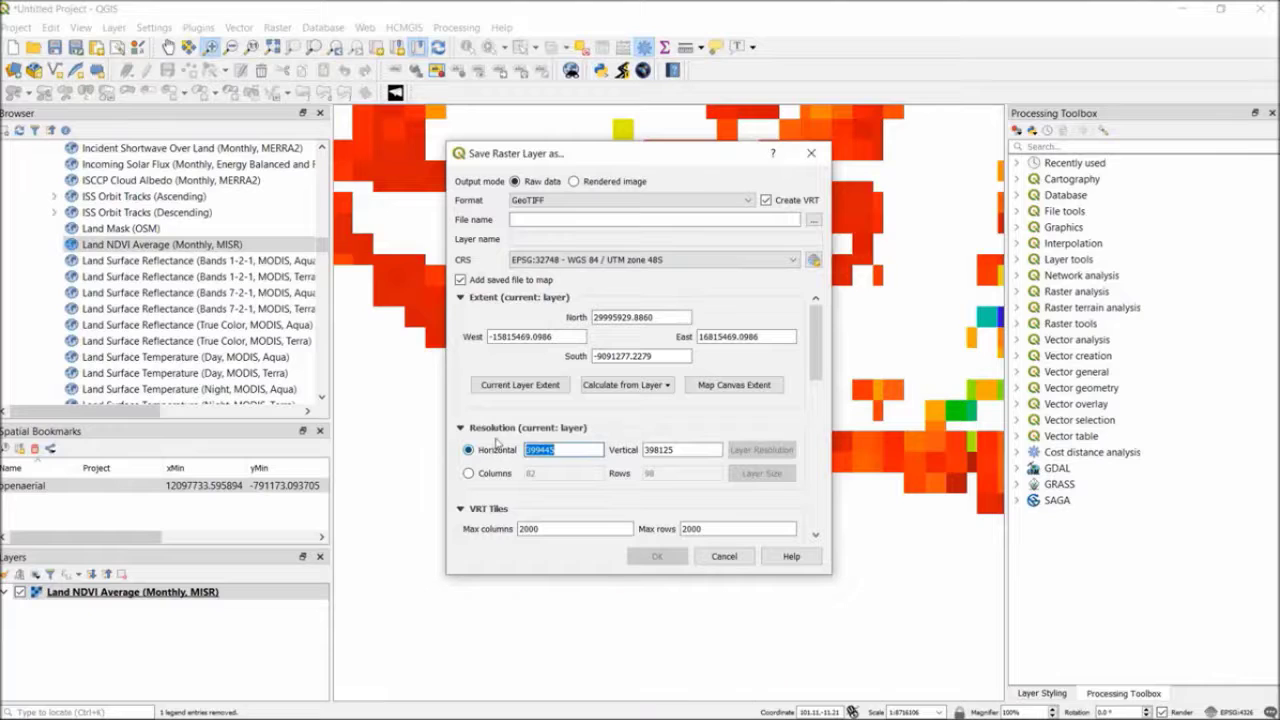
pyautogui.write('1000')
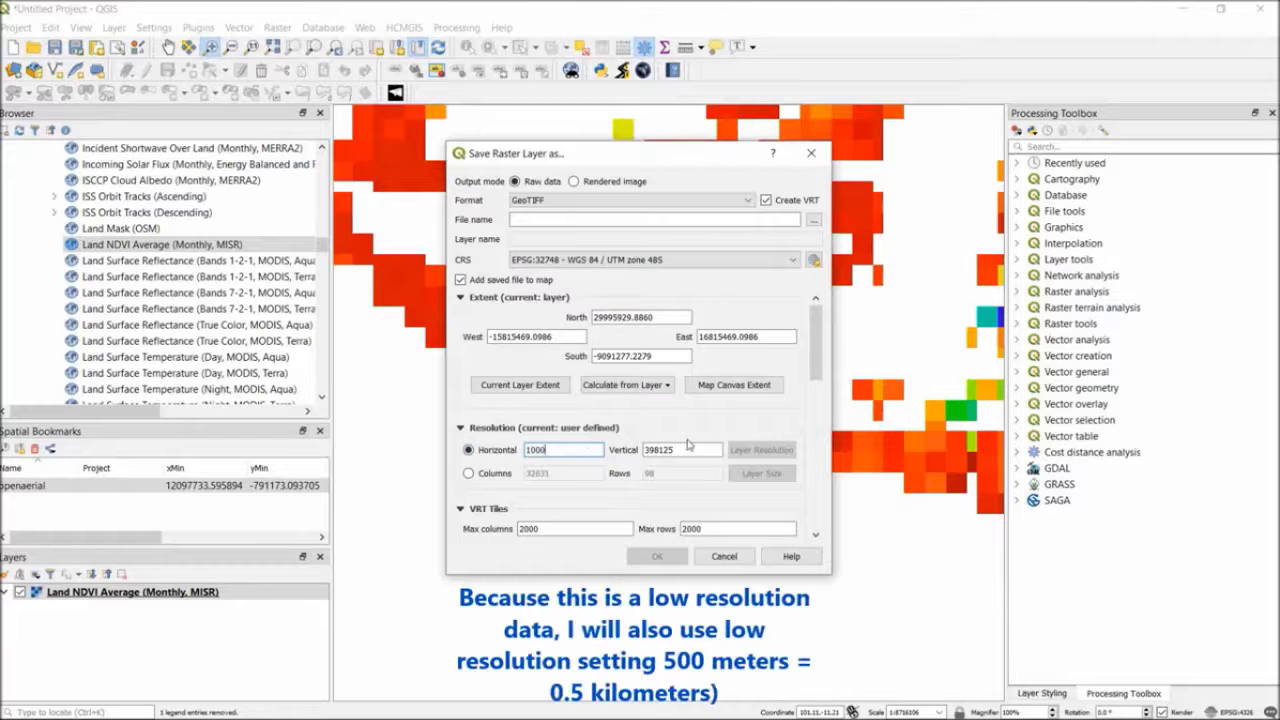
pyautogui.moveTo(689, 449); pyautogui.dragTo(605, 451)
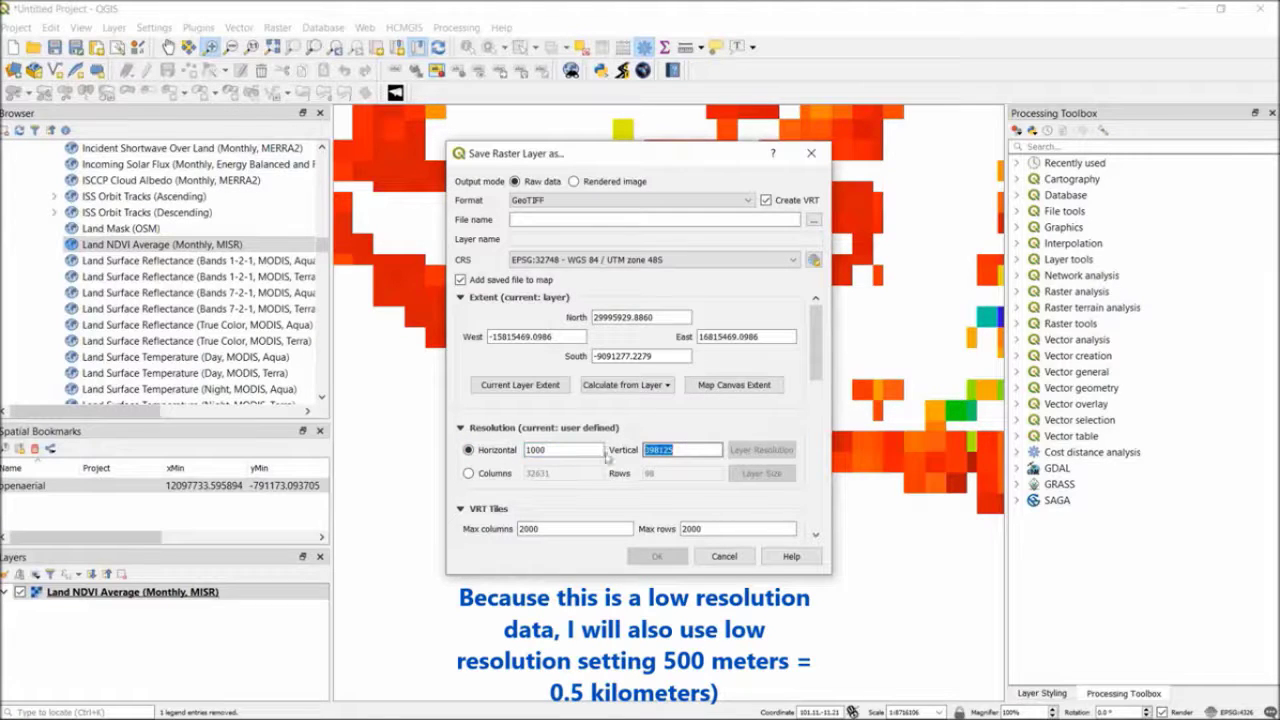
pyautogui.write('1000')
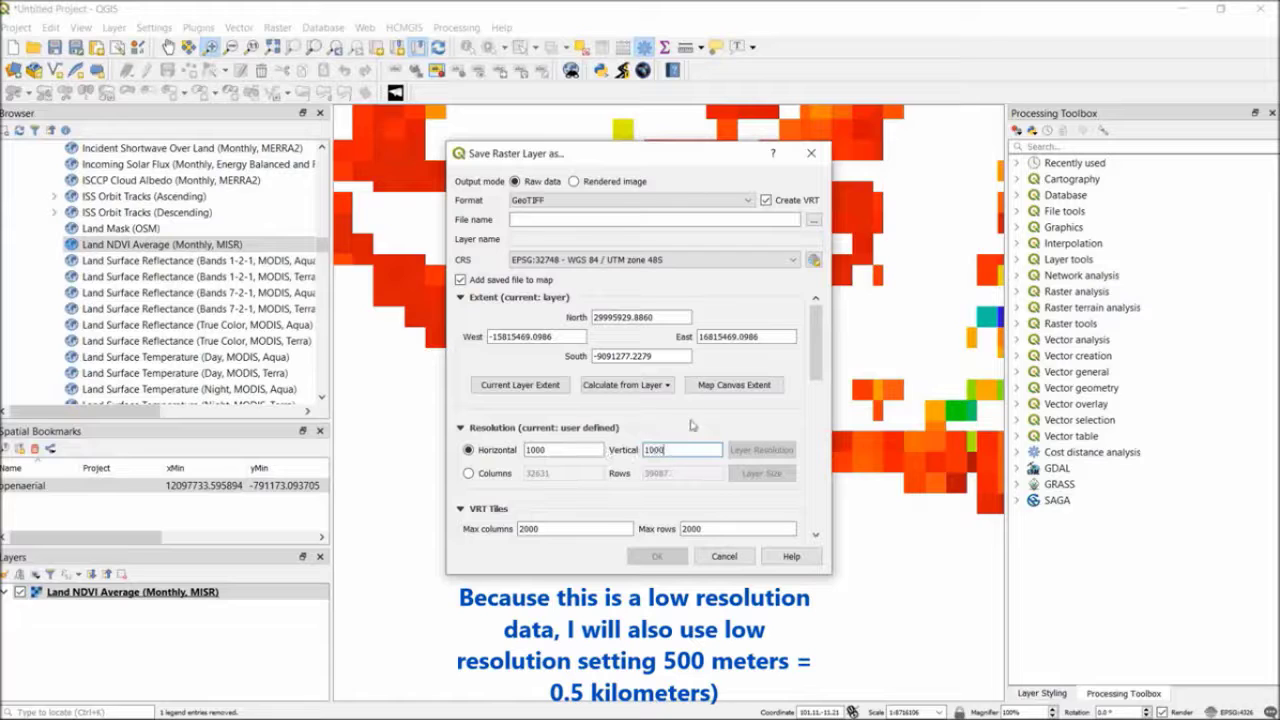
# Limit the export to the map canvas extent and set its horizontal and vertical resolution to 500
pyautogui.click(716, 386)
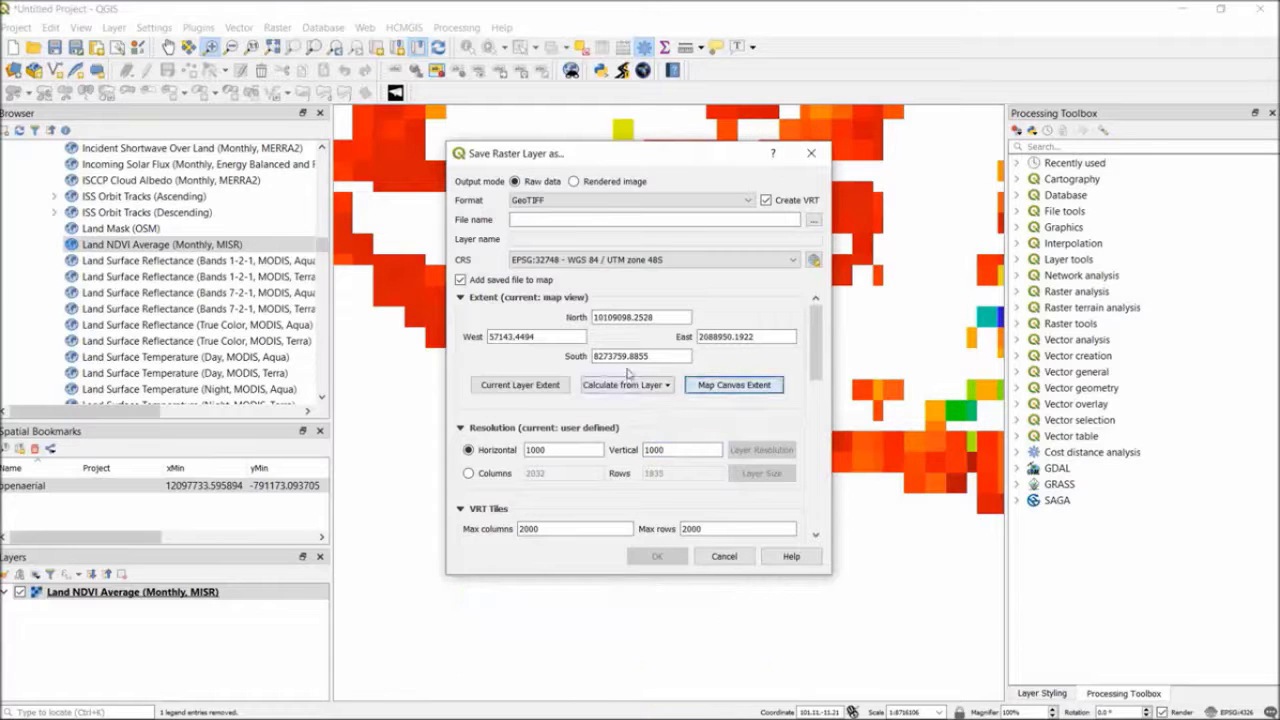
pyautogui.click(572, 451)
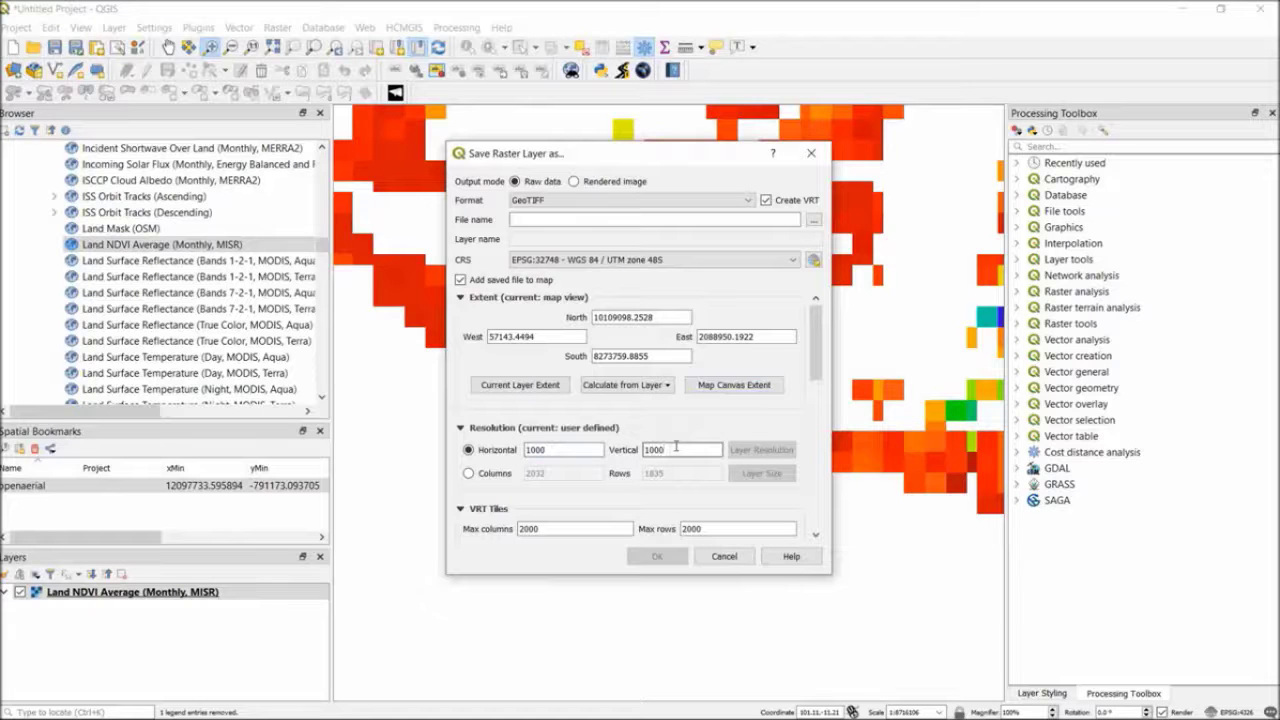
pyautogui.doubleClick(583, 449)
pyautogui.write('500')
# Choose D:\GEO2004_temp\ONLINEMAPS\OGCWMS as the output folder, accept overwriting its existing files, and run the export
pyautogui.click(814, 222)
pyautogui.click(640, 301)
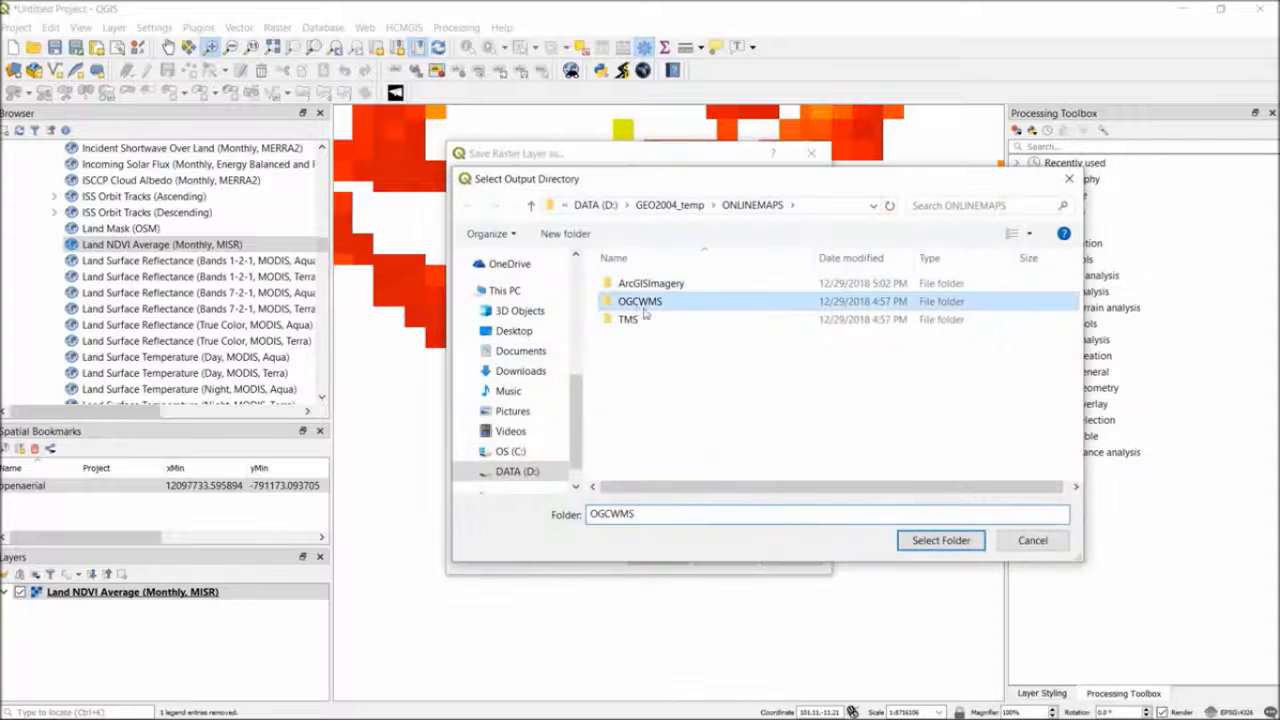
pyautogui.click(937, 541)
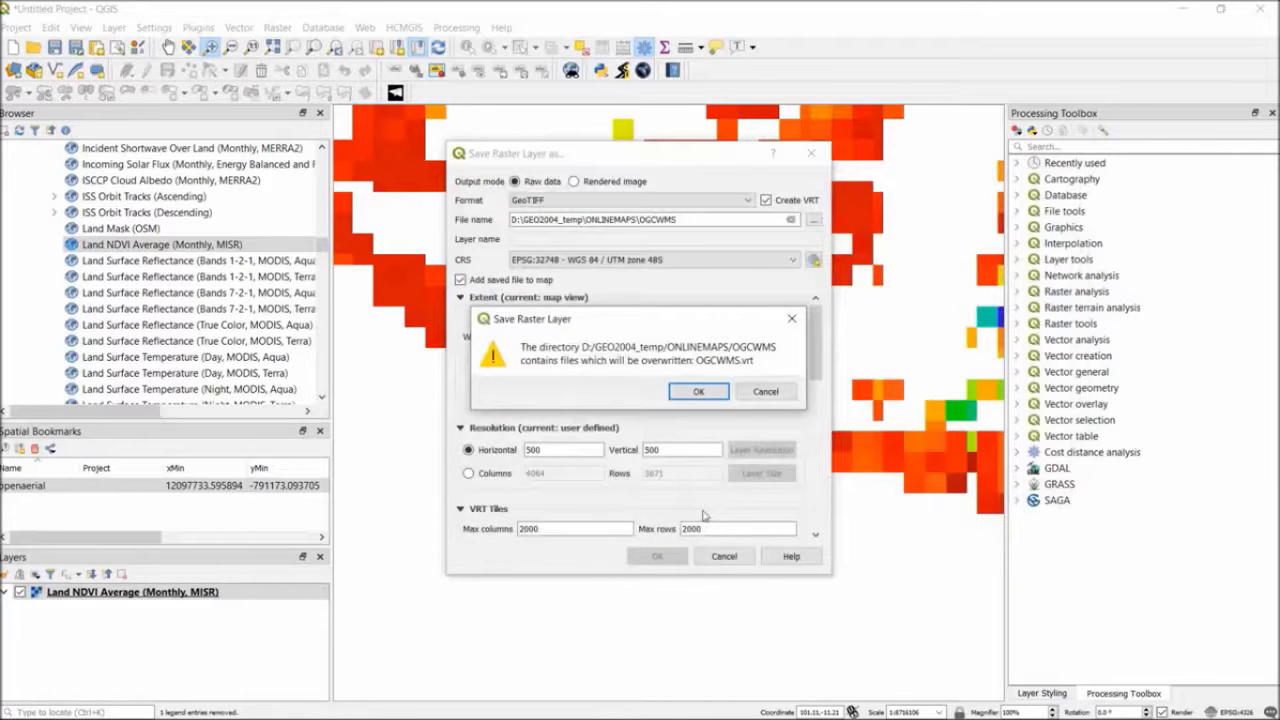
pyautogui.click(698, 392)
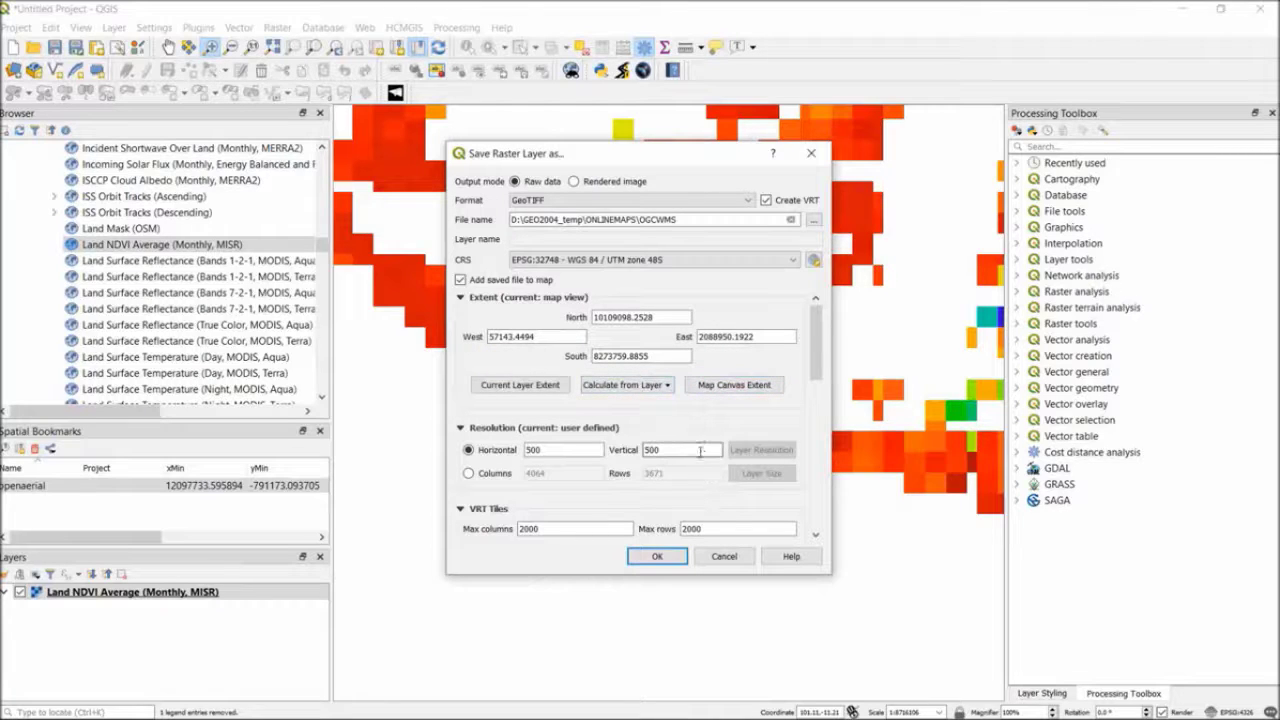
pyautogui.click(671, 560)
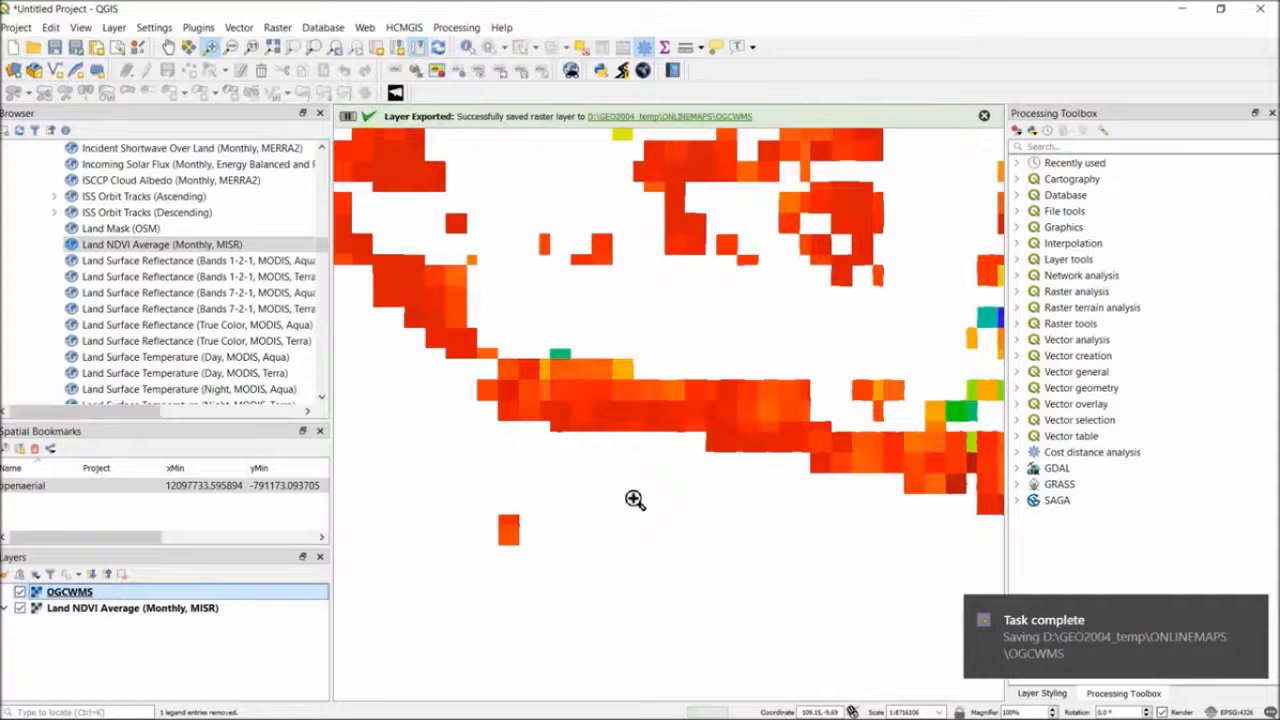
# Switch to File Explorer and examine the exported tiles in the OGCWMS folder as a detailed list with a wider Name column
pyautogui.moveTo(241, 685)
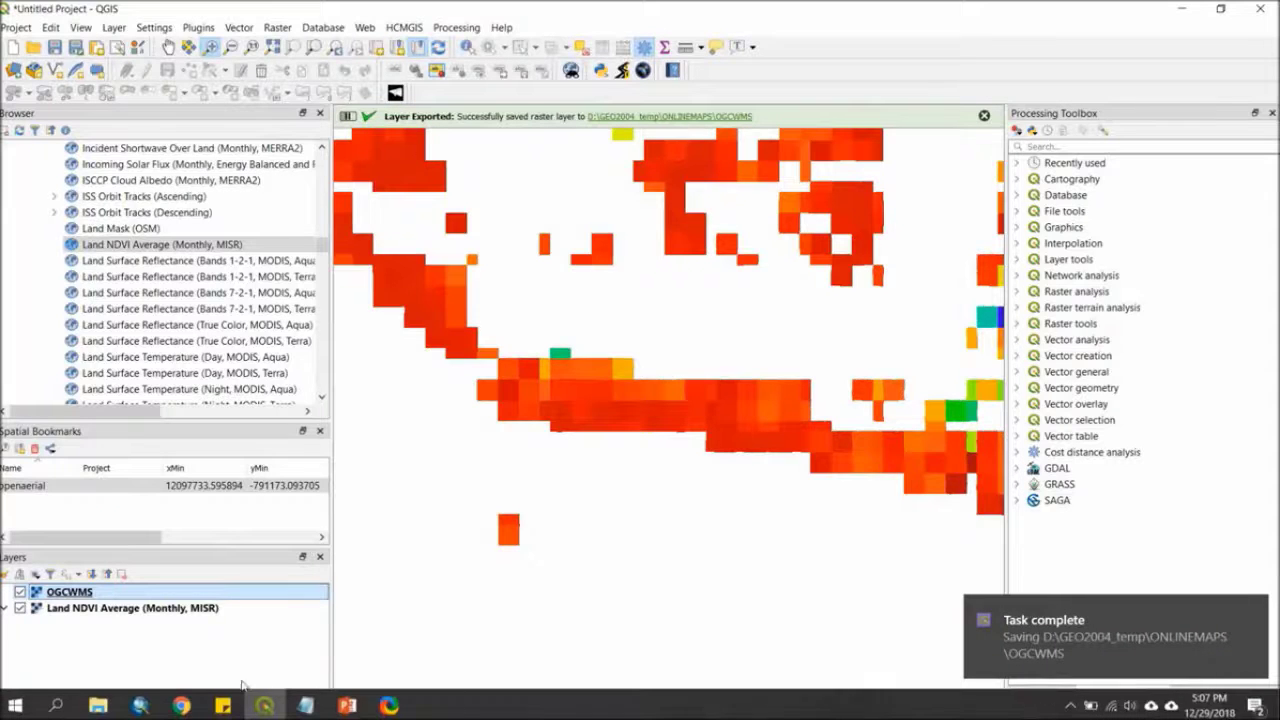
pyautogui.click(98, 706)
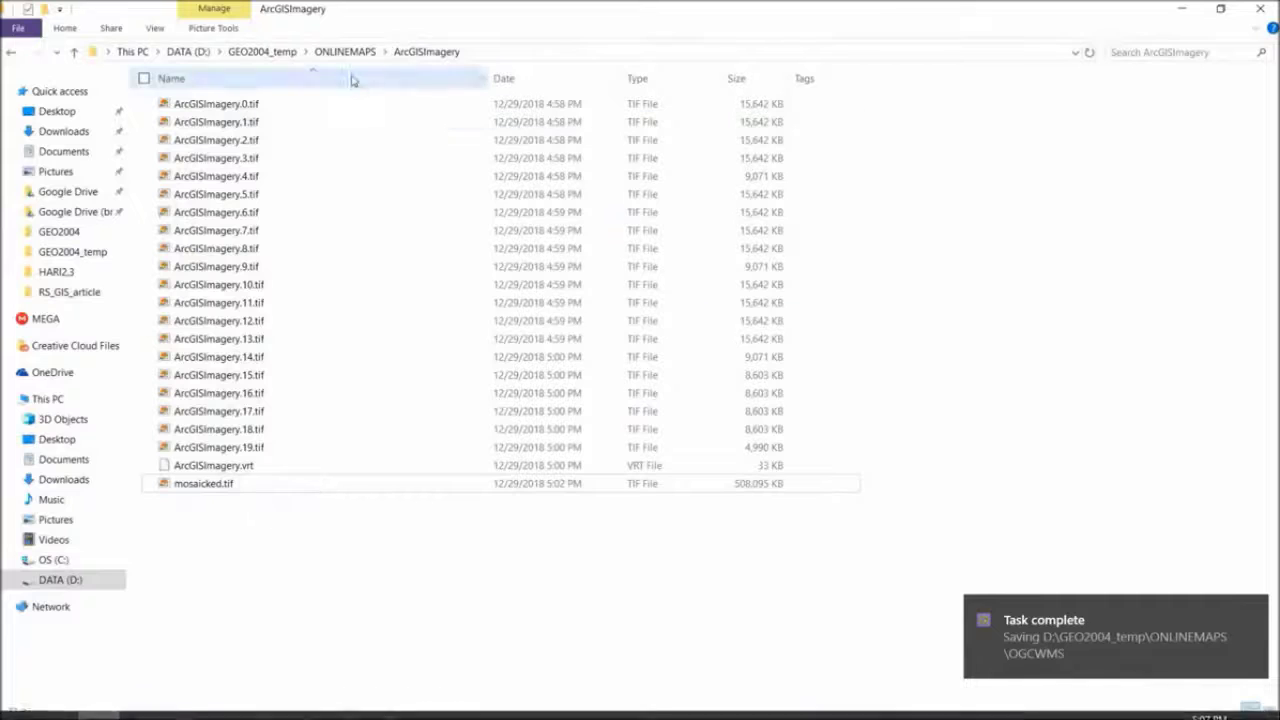
pyautogui.click(345, 51)
pyautogui.doubleClick(243, 122)
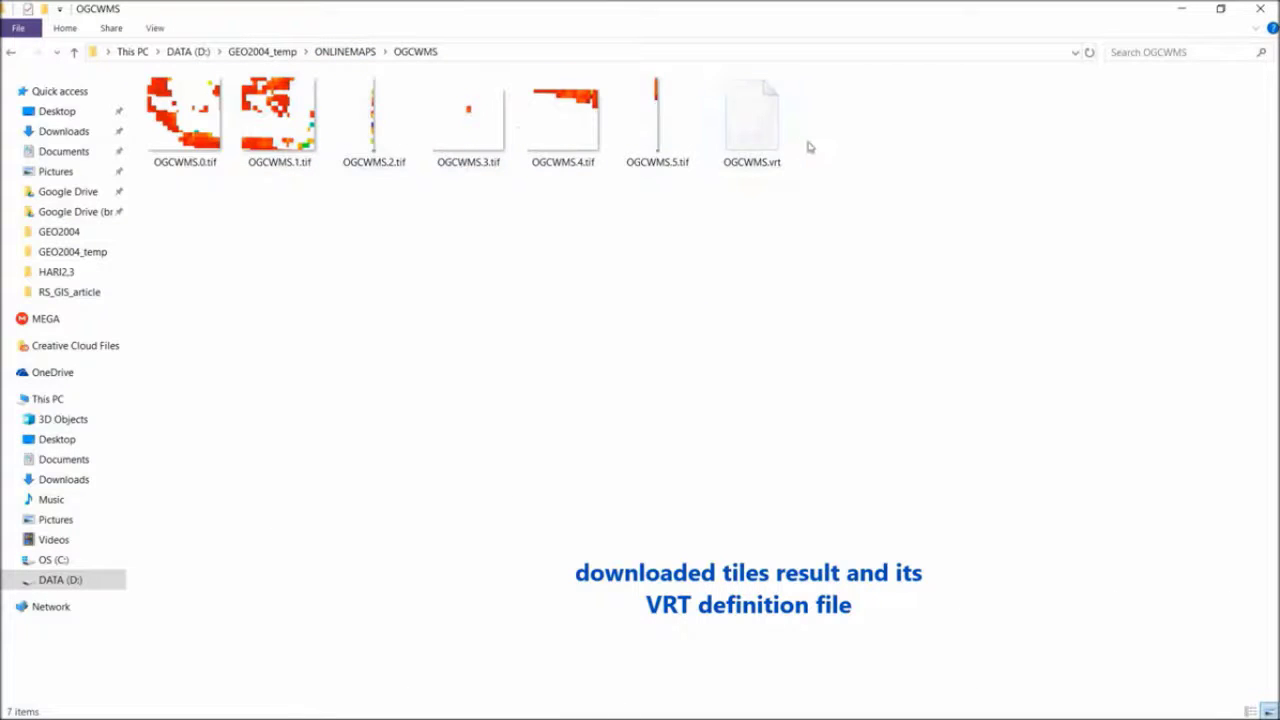
pyautogui.click(155, 28)
pyautogui.click(330, 70)
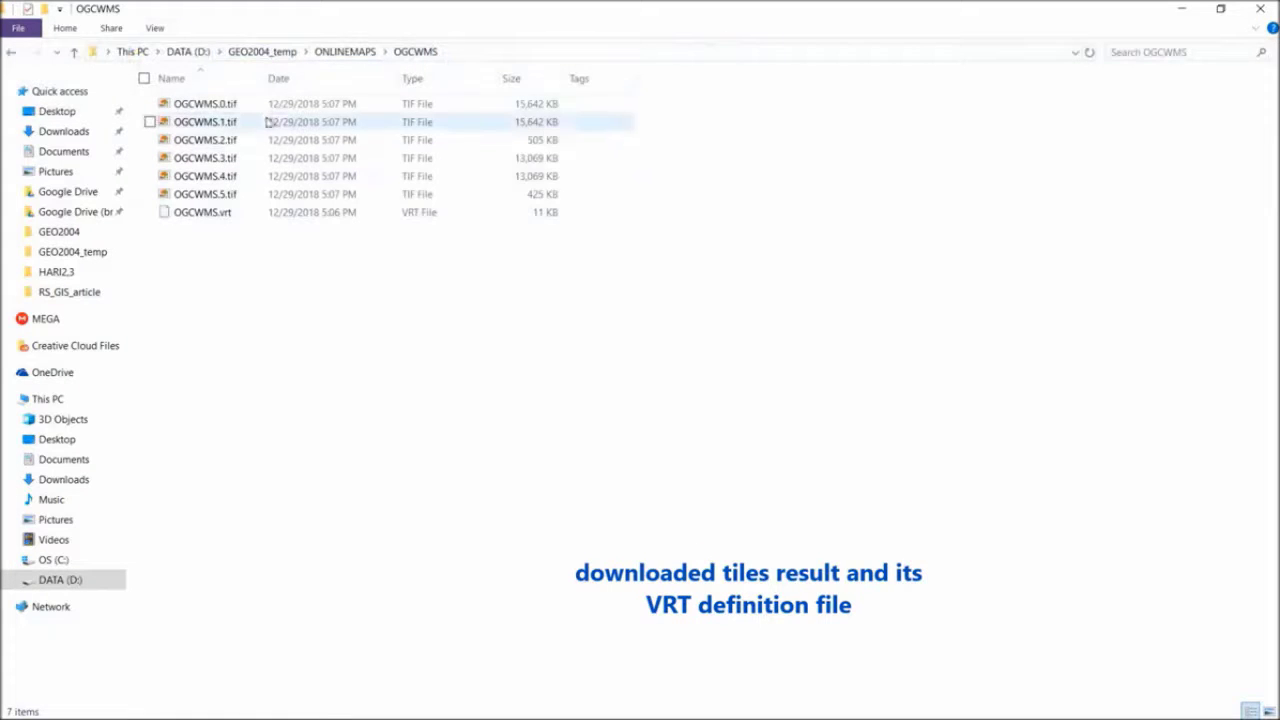
pyautogui.doubleClick(263, 77)
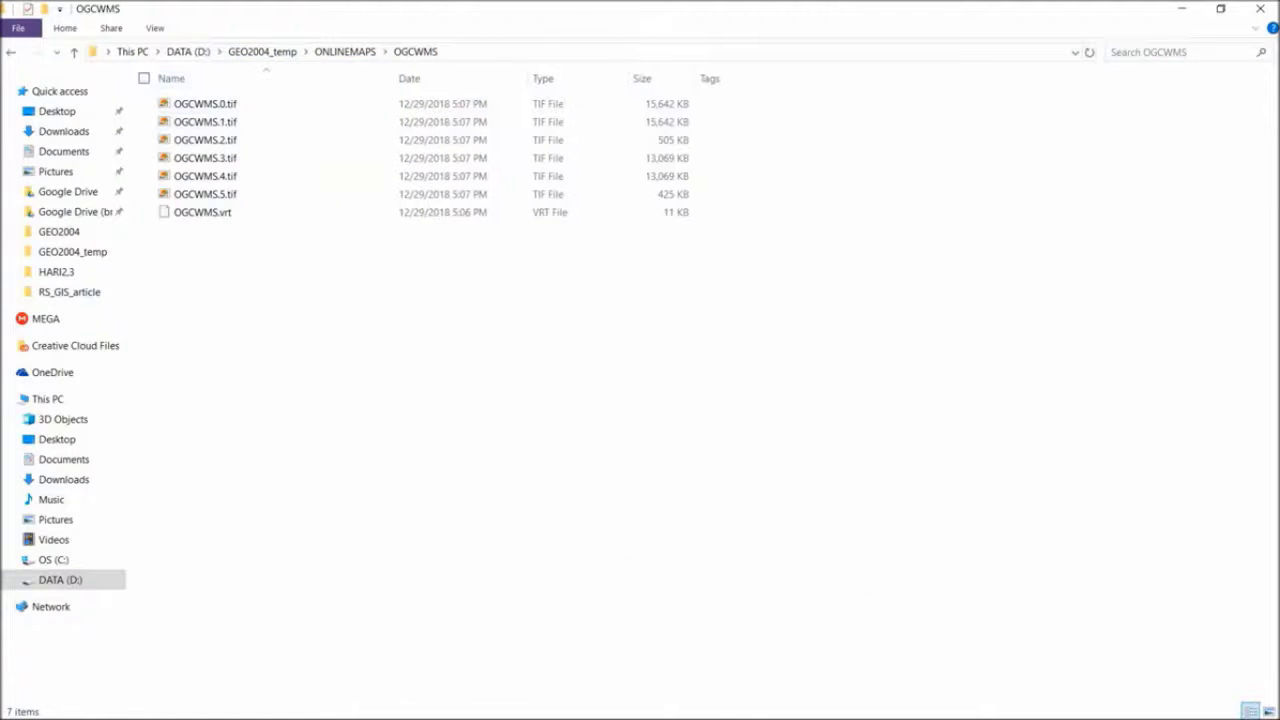
# Switch back to QGIS and remove the online Land NDVI Average (Monthly, MISR) layer from the project
pyautogui.click(264, 706)
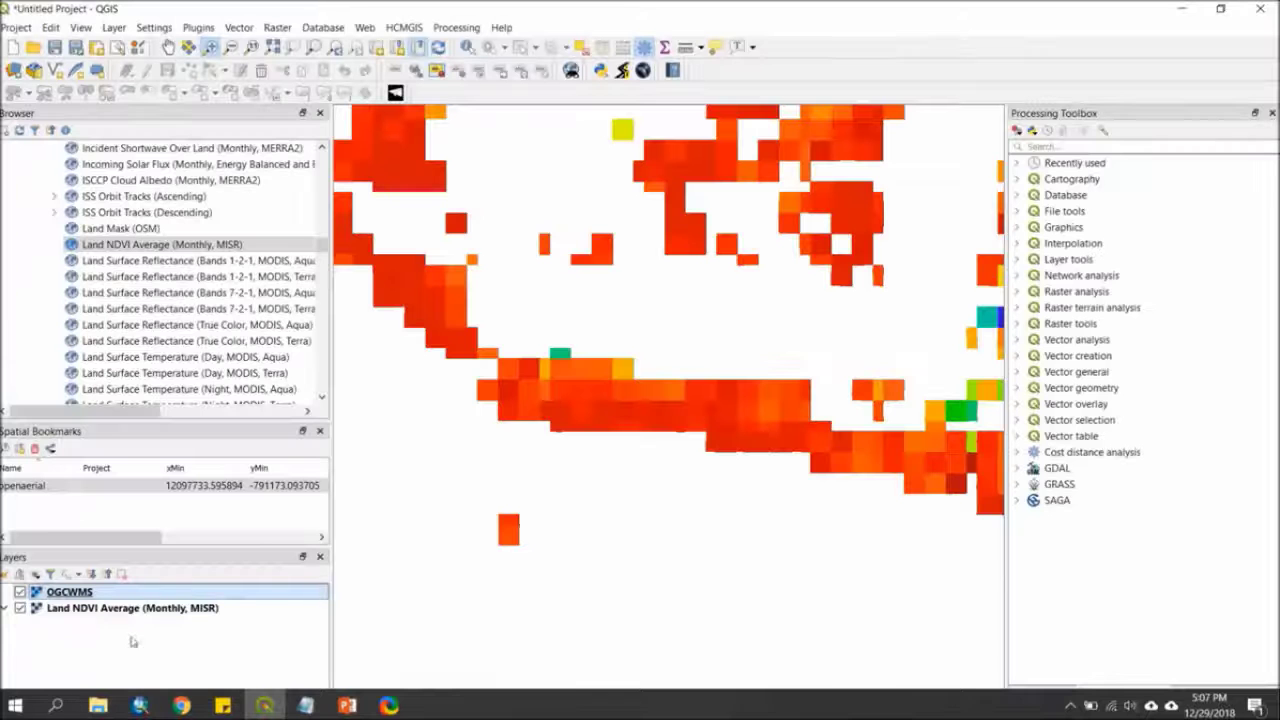
pyautogui.click(80, 608)
pyautogui.rightClick(79, 610)
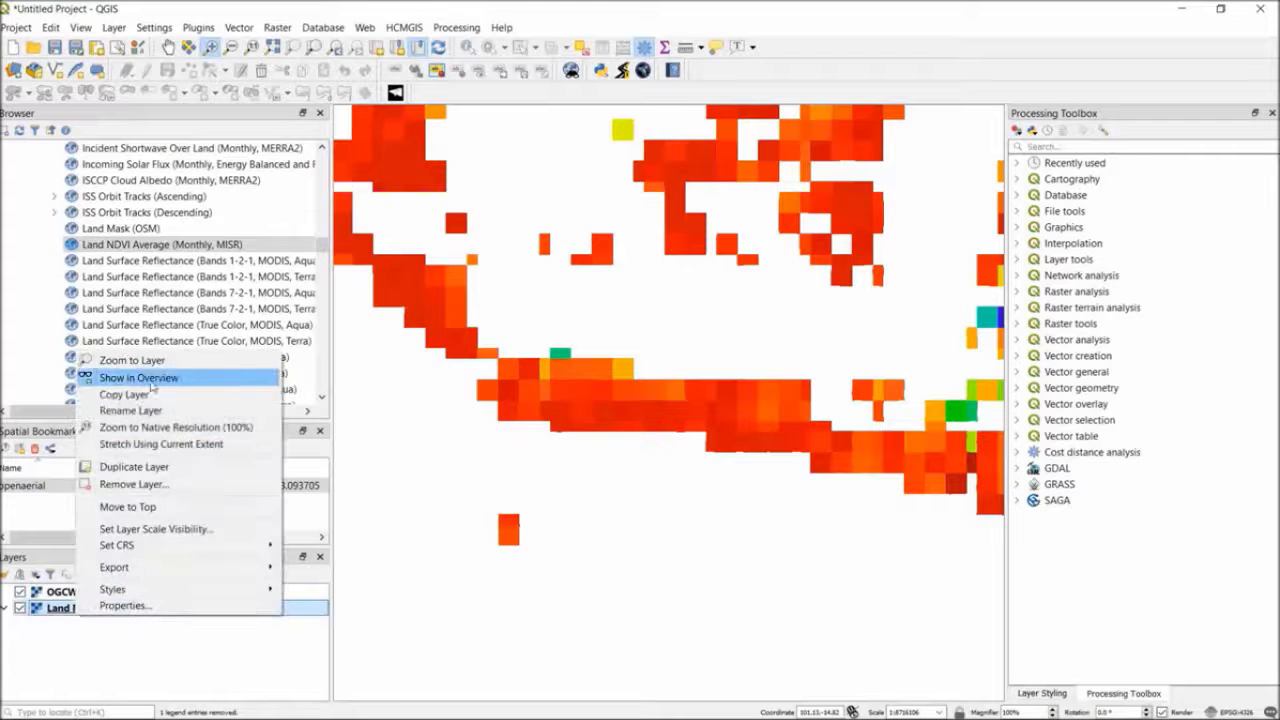
pyautogui.click(156, 484)
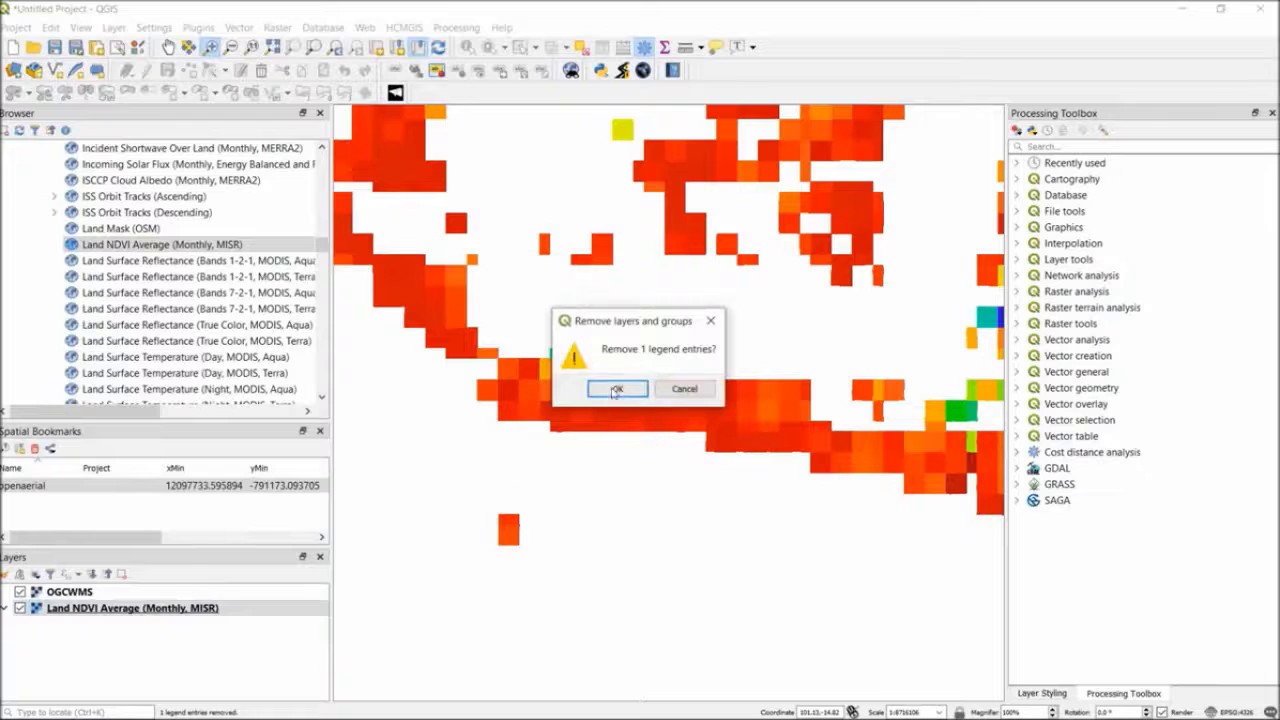
pyautogui.click(616, 390)
# Examine the coverage and pixel detail of the exported OGCWMS raster on the map at several scales
pyautogui.scroll(1, 614, 421)
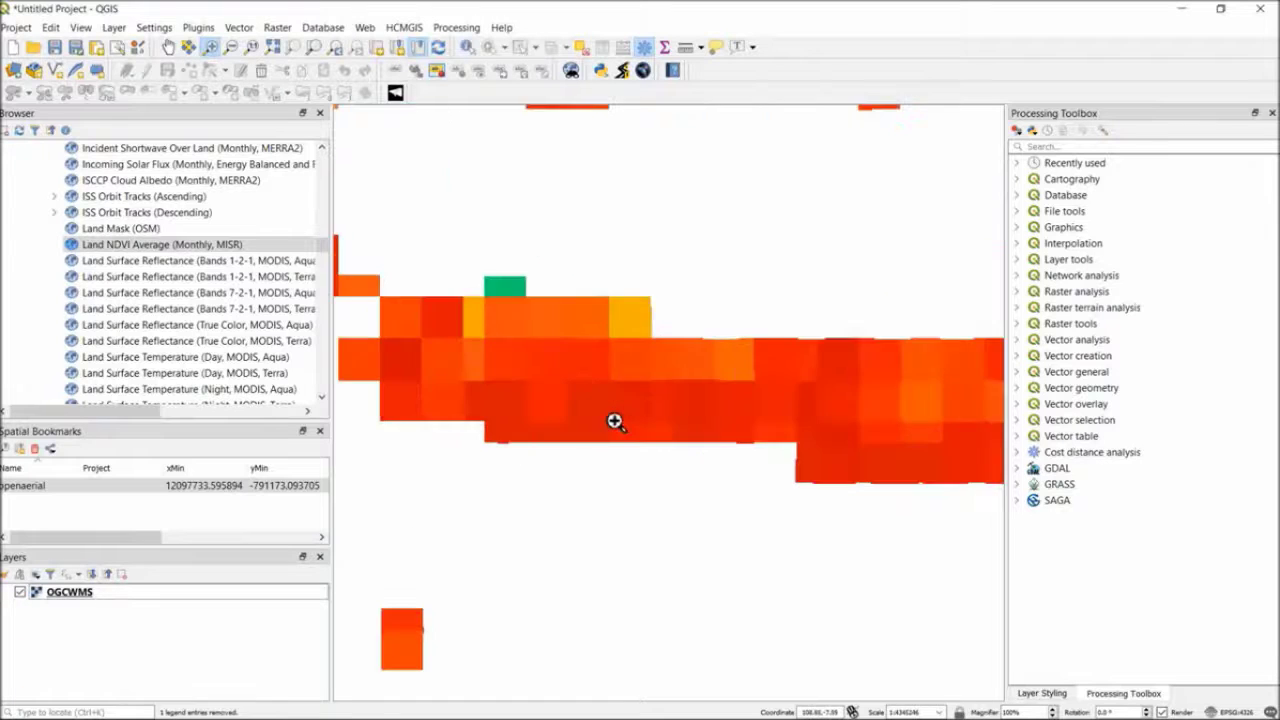
pyautogui.scroll(-2, 614, 421)
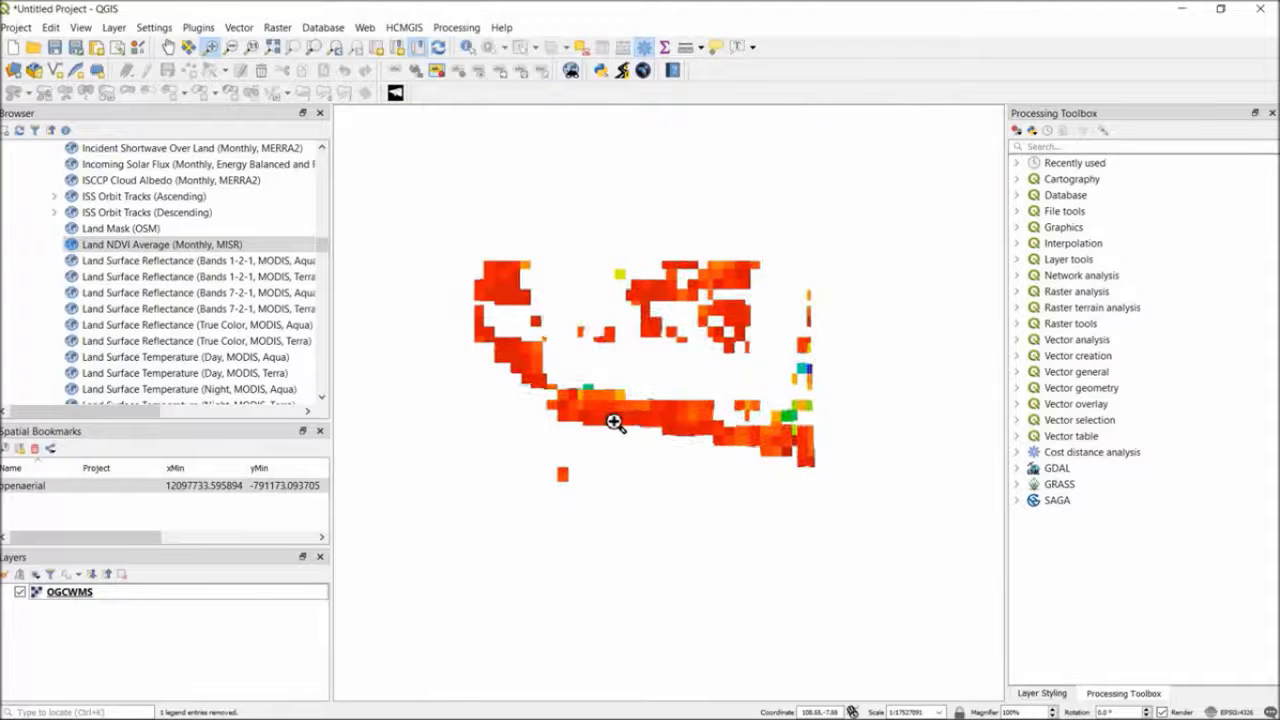
pyautogui.scroll(1, 611, 280)
pyautogui.scroll(-1, 616, 296)
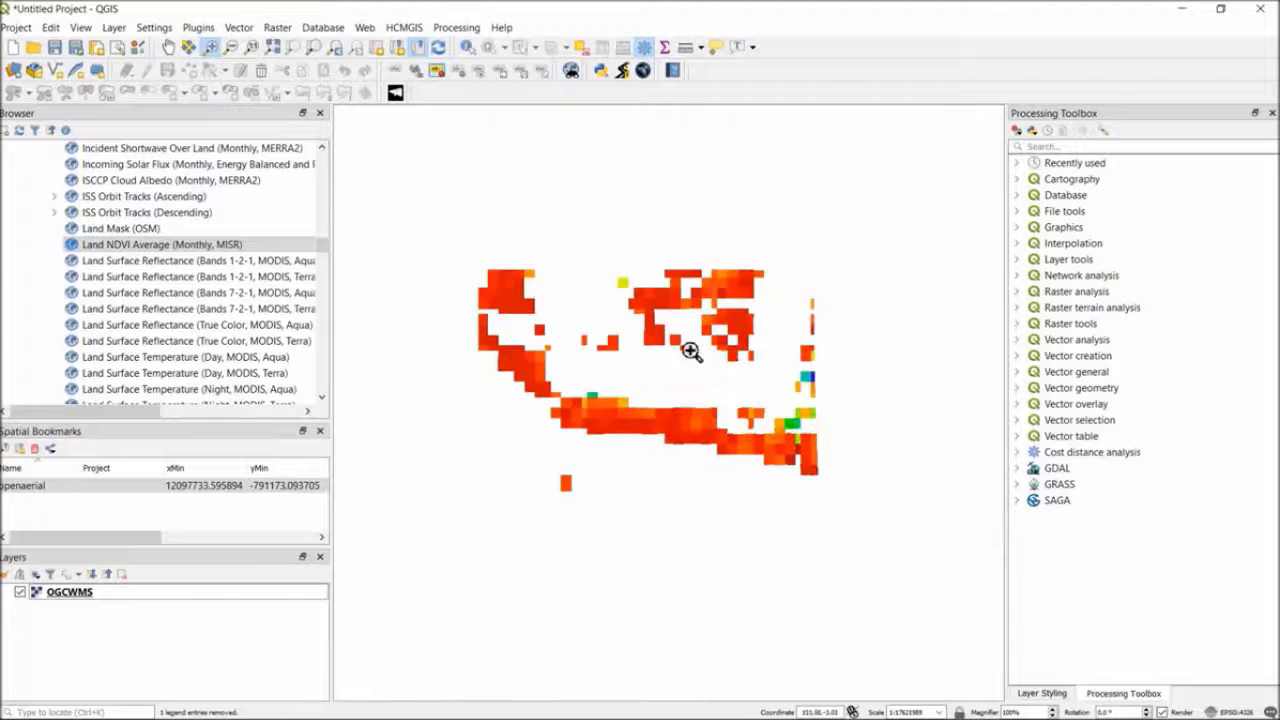
pyautogui.scroll(1, 809, 391)
pyautogui.scroll(-1, 600, 423)
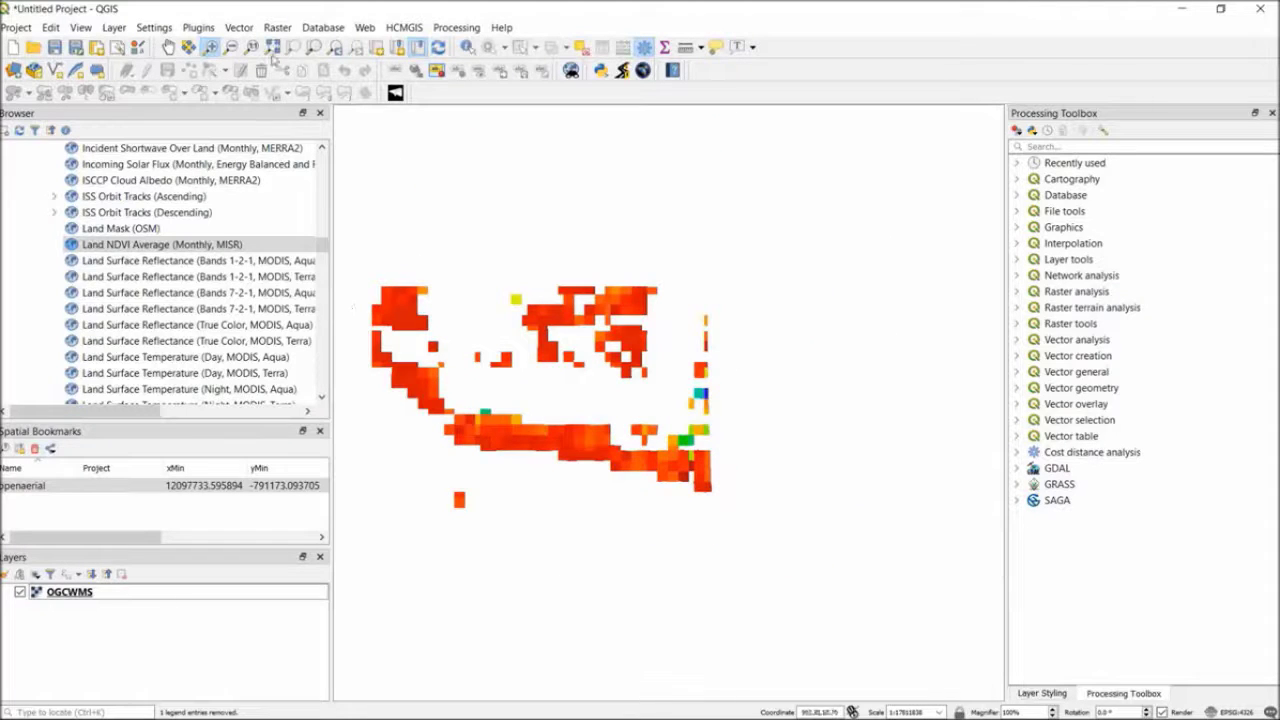
pyautogui.moveTo(474, 290); pyautogui.dragTo(690, 352)
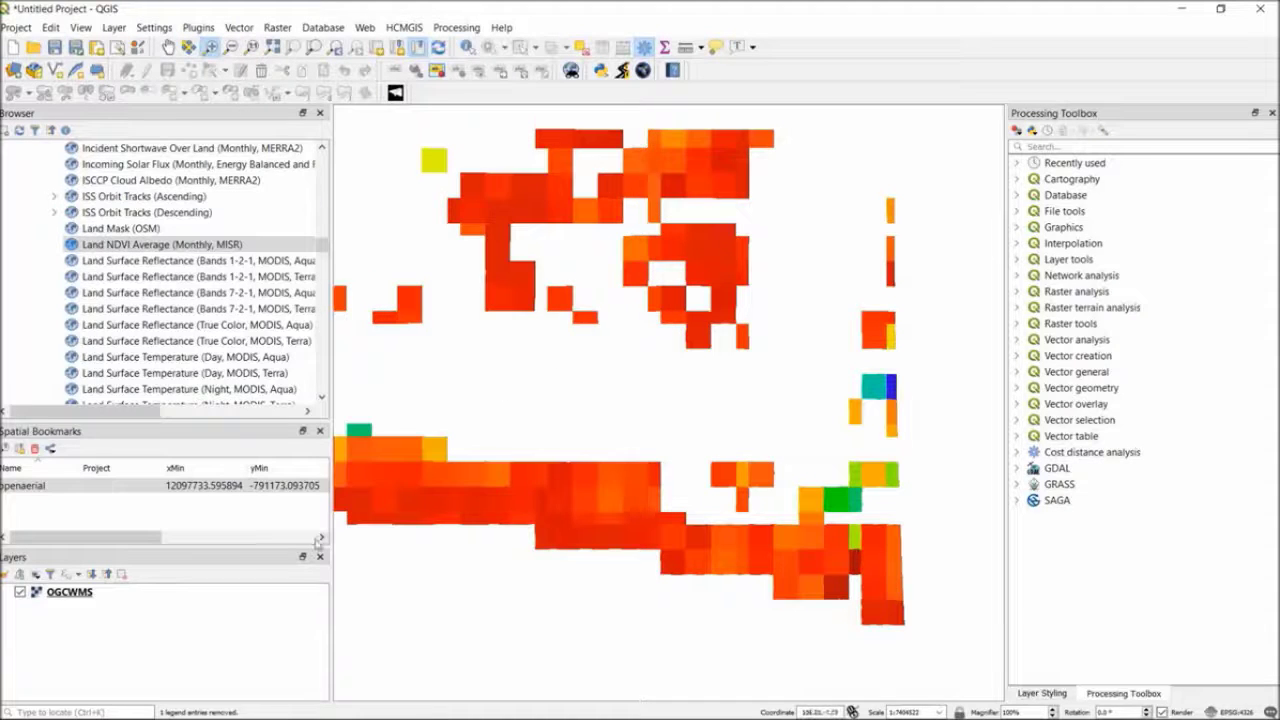